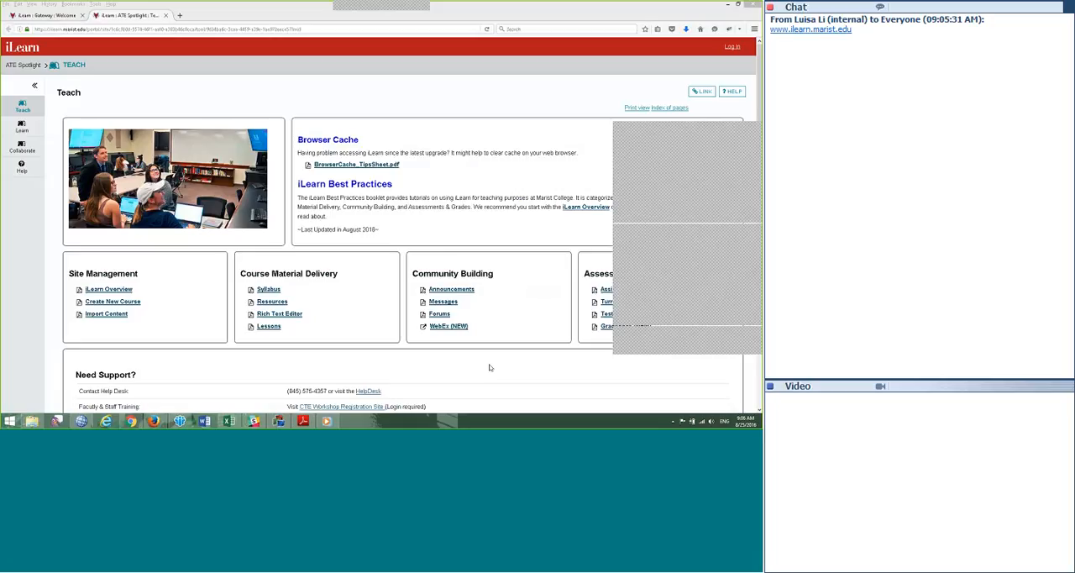
Step: Show the complete Assessments & Grades list on the Teach page by moving the covering panels off it
scroll(487, 365, down, 2)
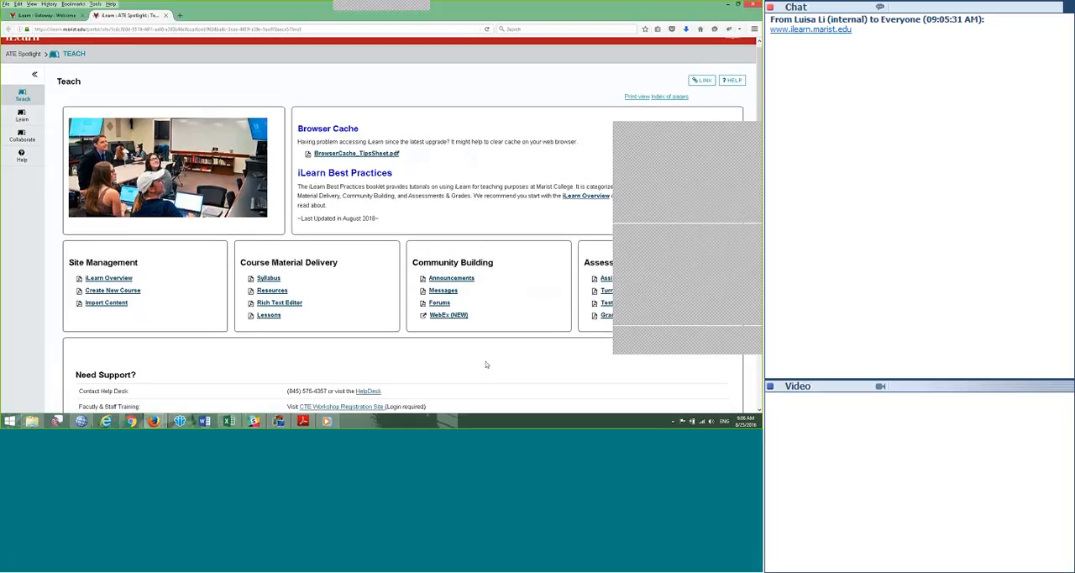
scroll(485, 365, down, 1)
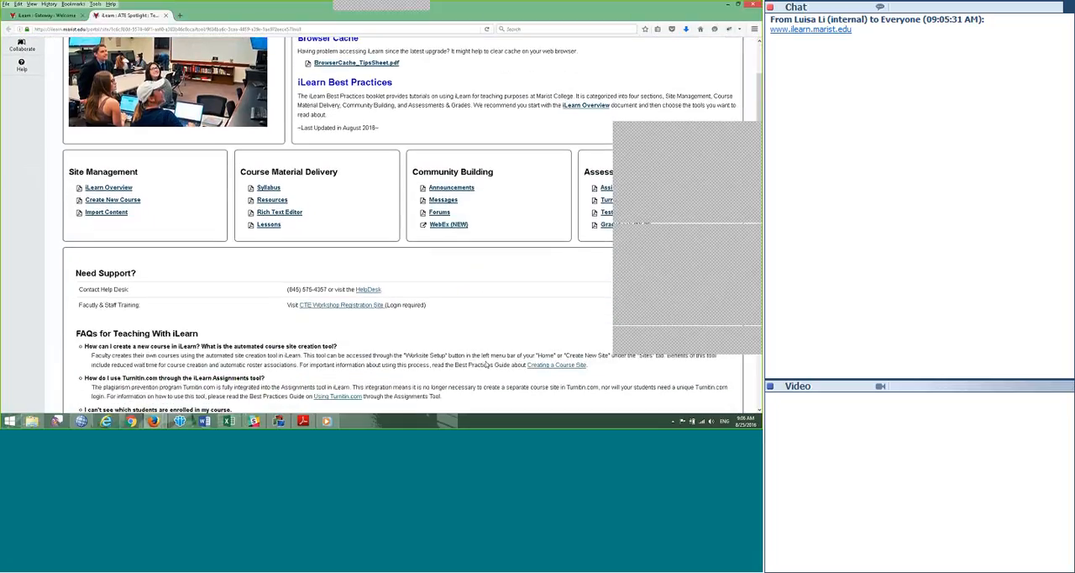
click(739, 129)
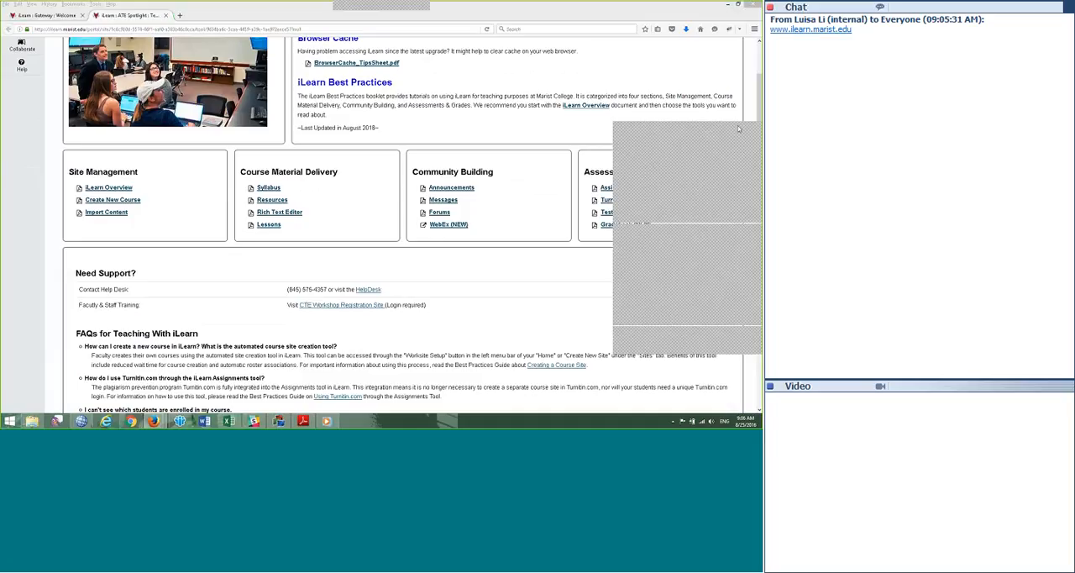
drag(690, 129, 757, 54)
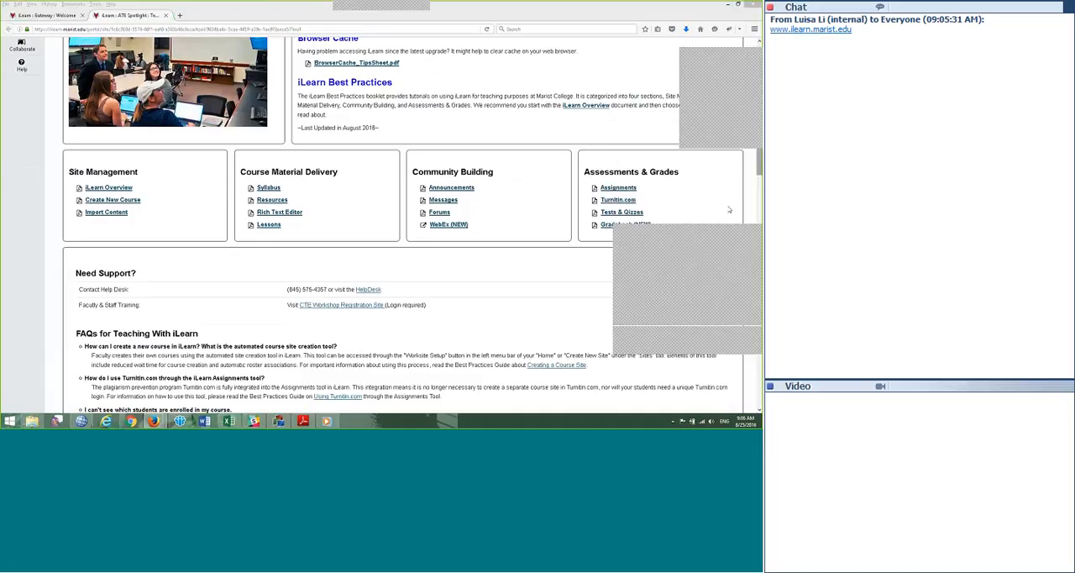
drag(630, 232, 717, 237)
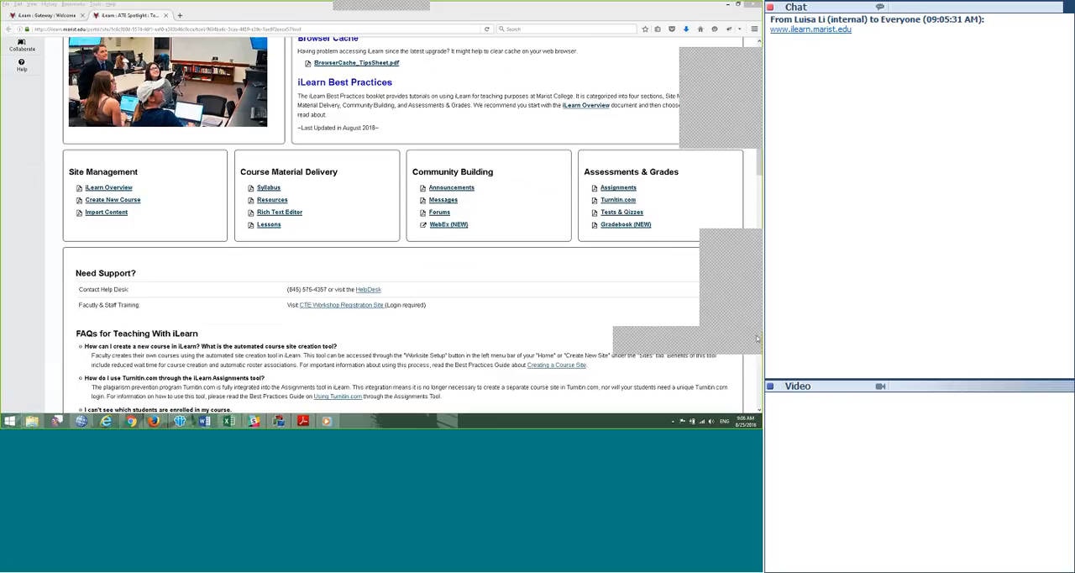
Step: Request the Gradebook (NEW) best practices PDF and cancel its opening prompt
click(616, 227)
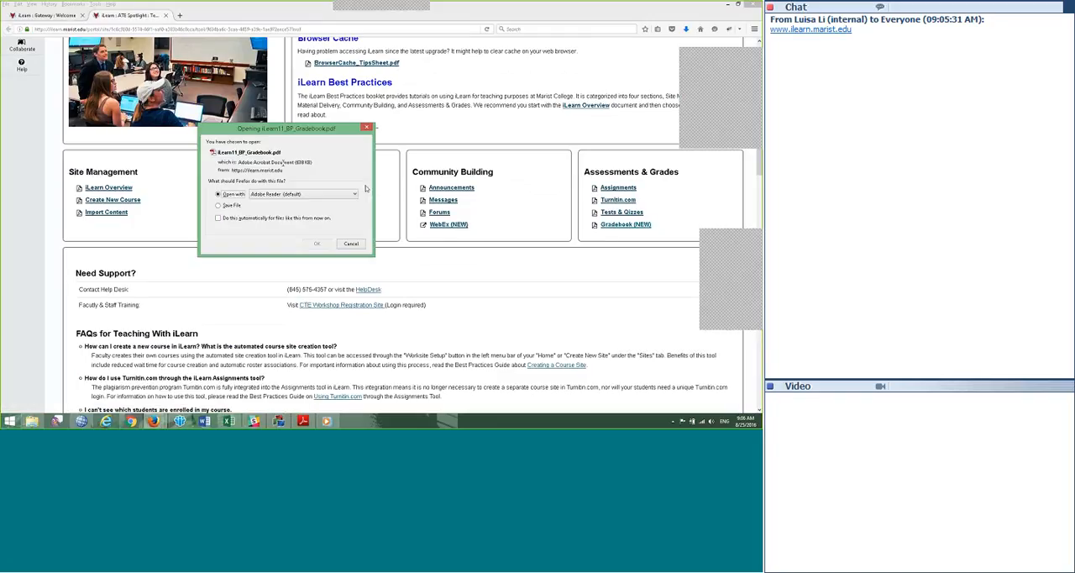
drag(266, 129, 403, 160)
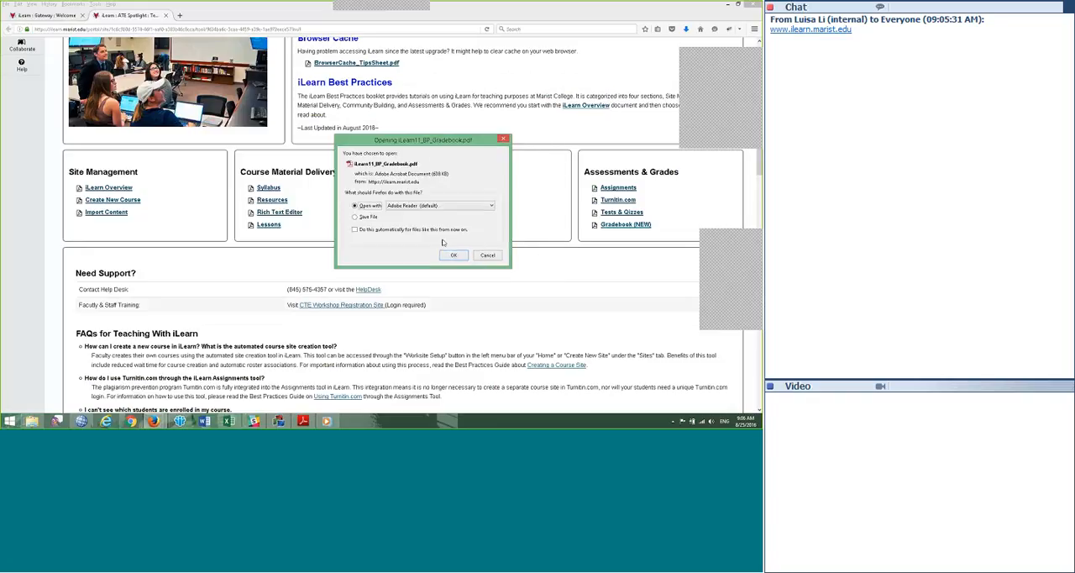
click(487, 257)
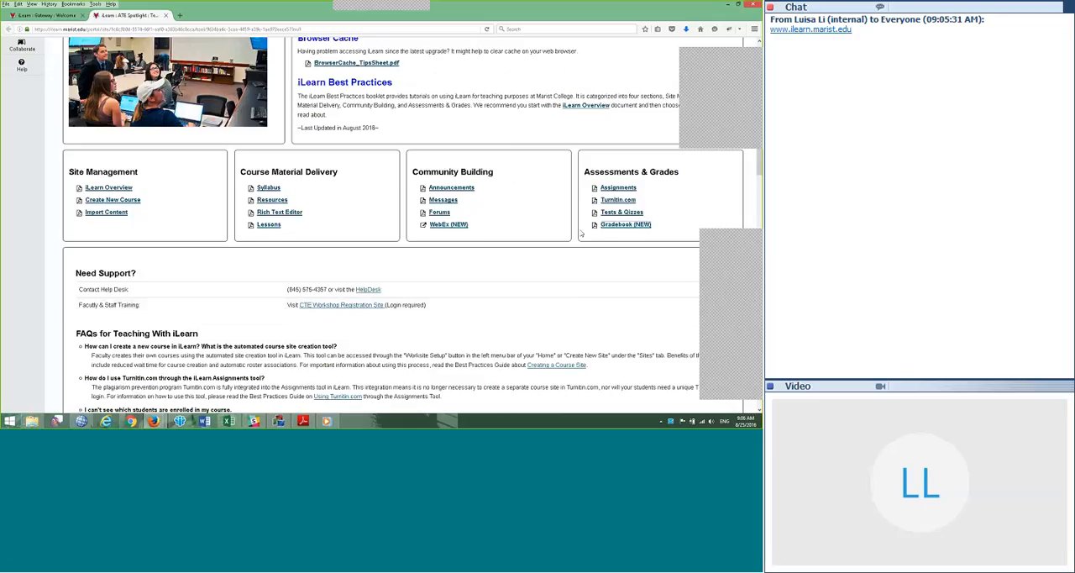
scroll(582, 233, up, 3)
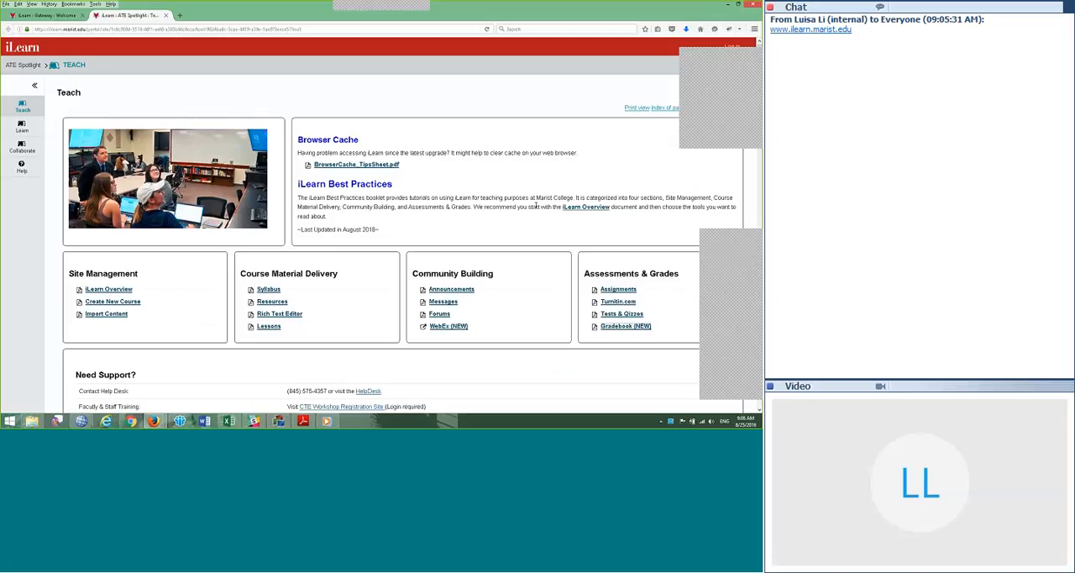
Step: Return to the iLearn Gateway page, load the portal's xlogin address and submit the prefilled login form
click(48, 15)
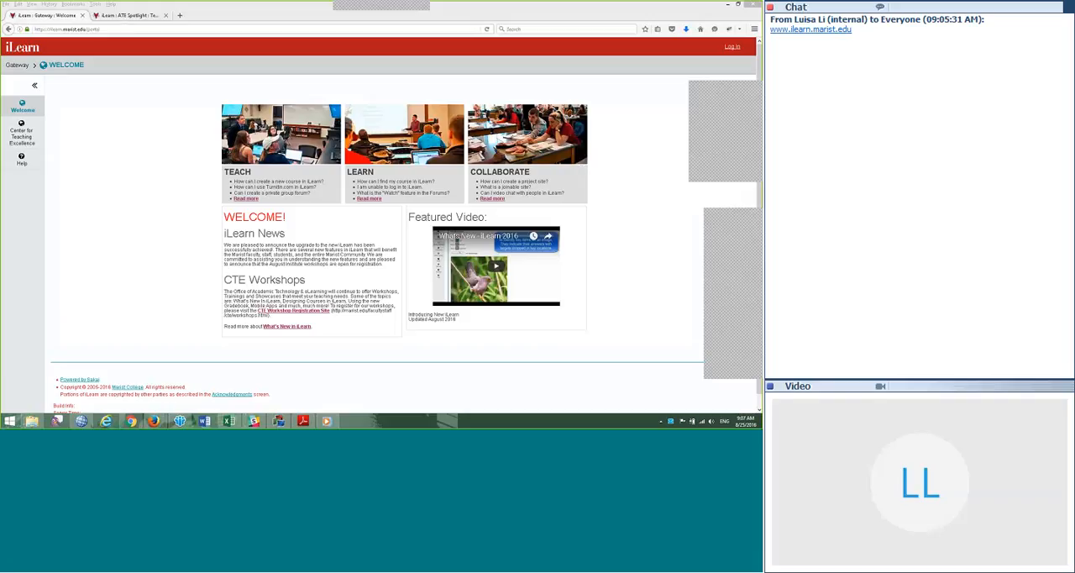
click(106, 29)
text(/xlogin)
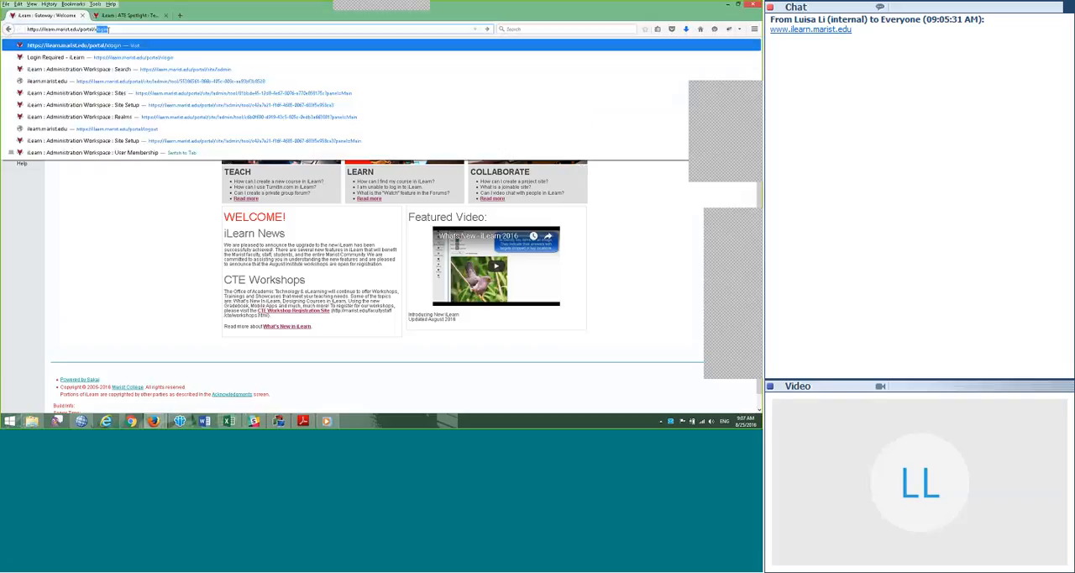
key(Return)
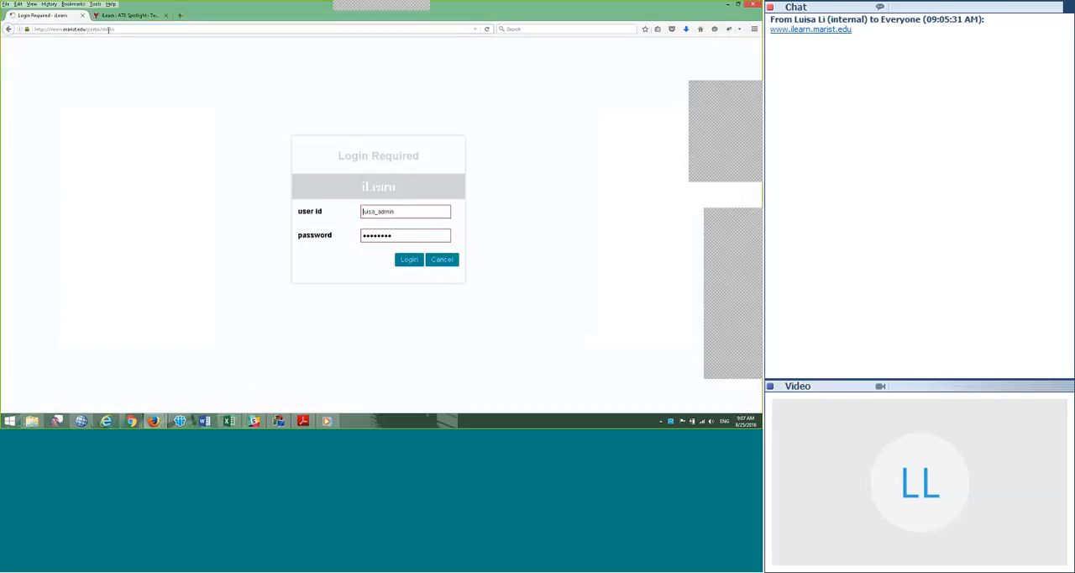
key(Return)
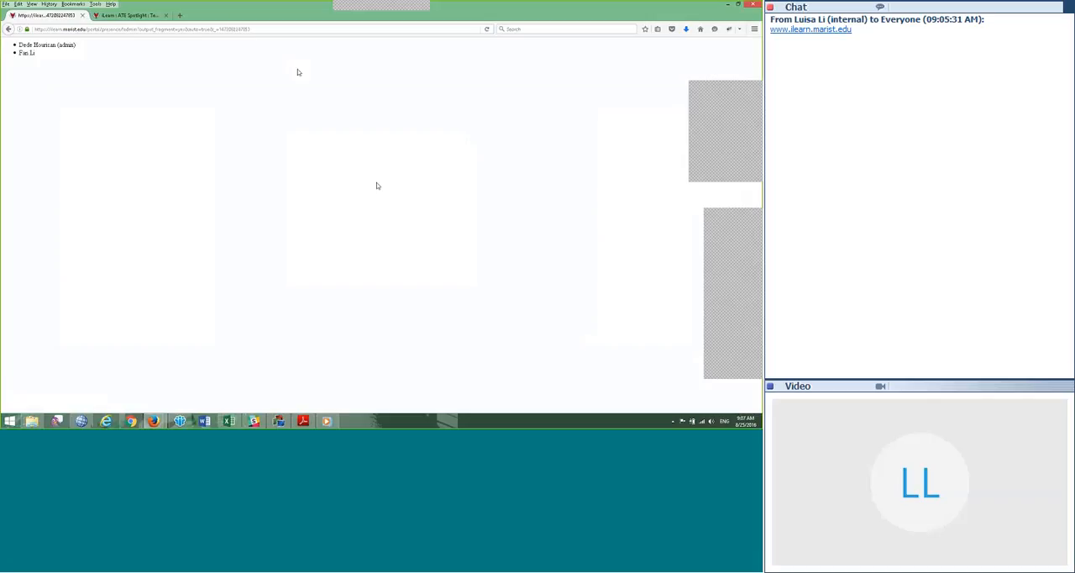
Step: Go back to the iLearn login form and log in again with the prefilled credentials
click(207, 29)
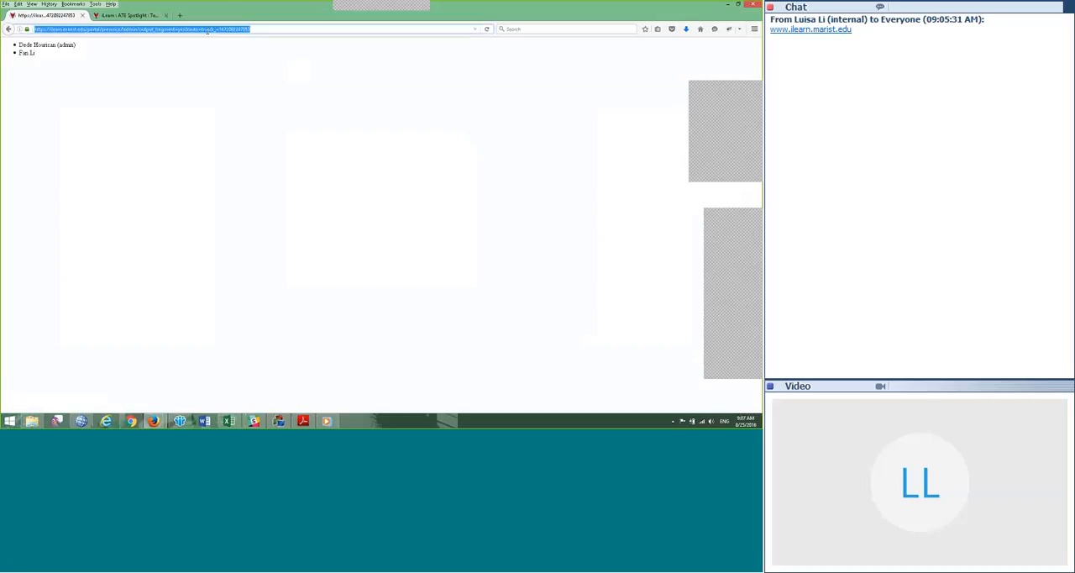
click(207, 29)
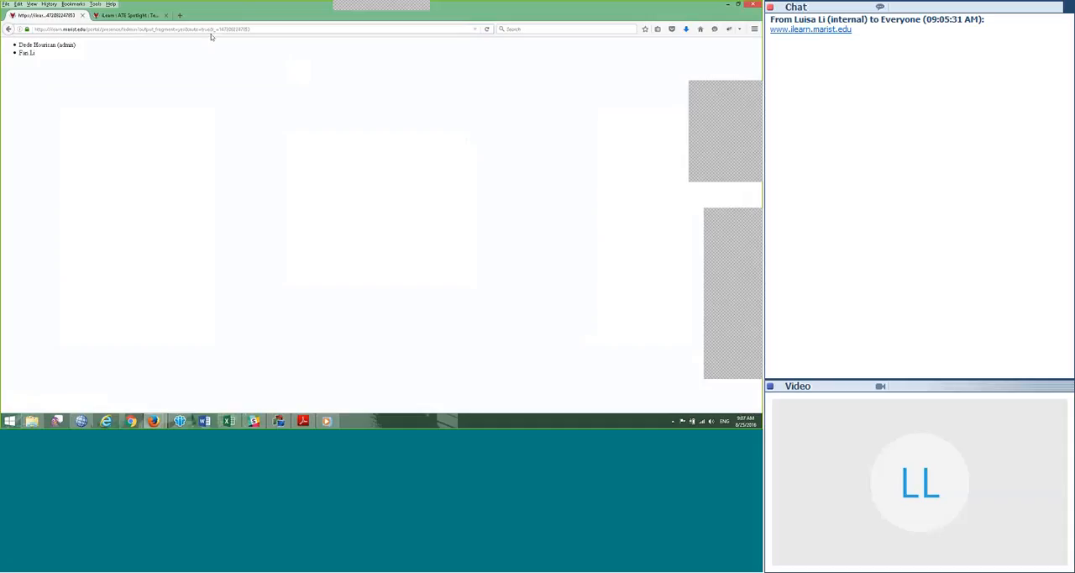
click(8, 29)
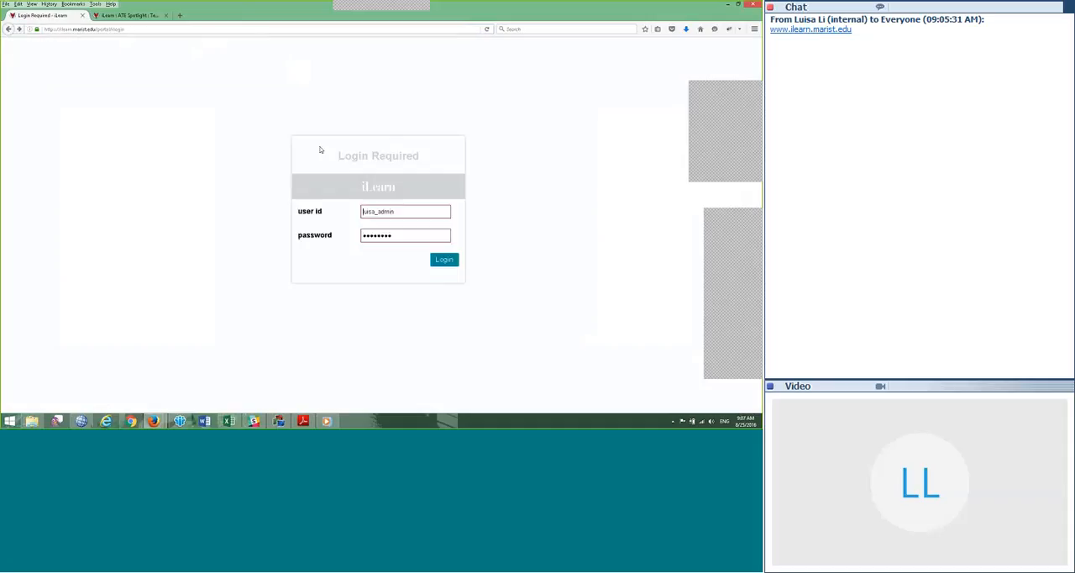
click(444, 262)
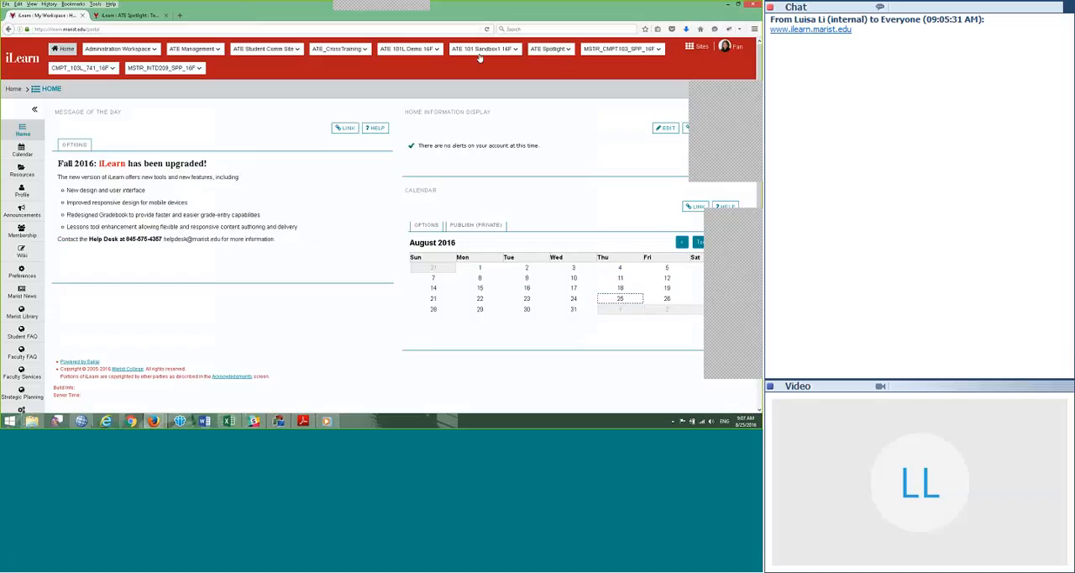
Step: Open the Gradebook of the ATE 101L Demo 16F site and enlarge the page
click(405, 49)
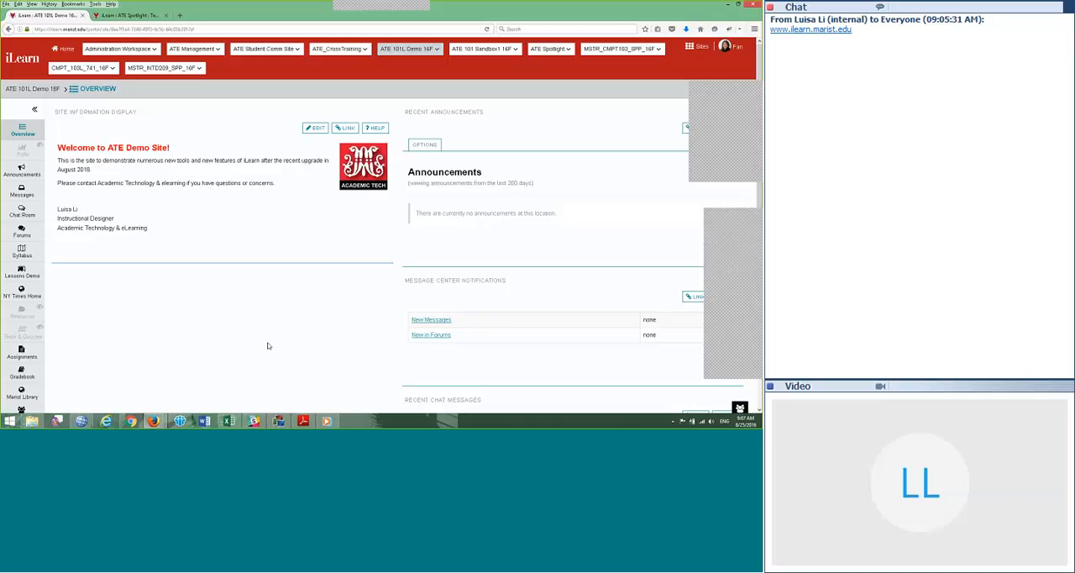
scroll(80, 324, down, 3)
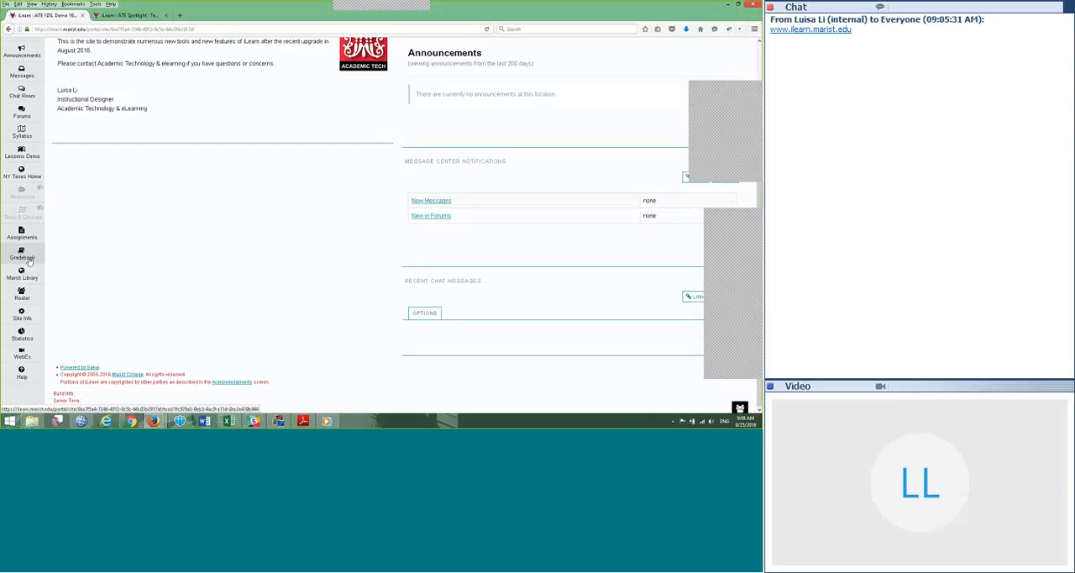
click(22, 257)
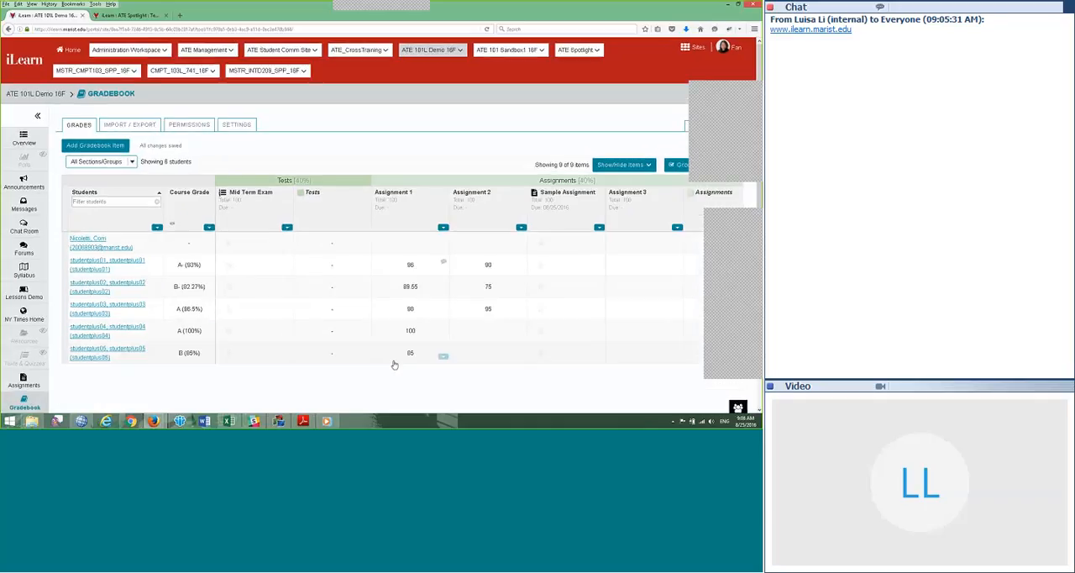
key(ctrl+plus)
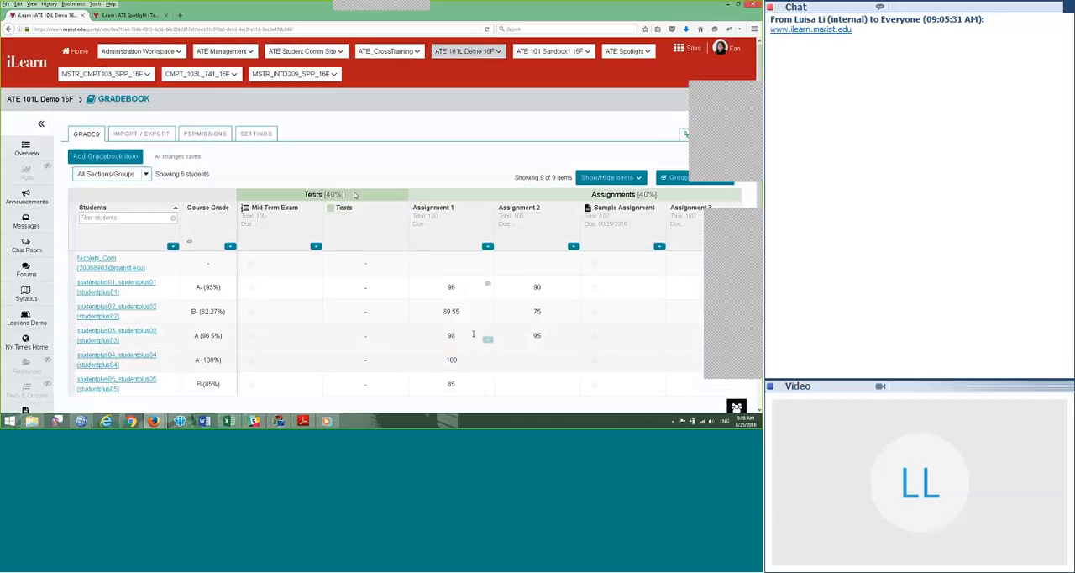
Step: Examine the Gradebook's Grades page, covering its sections, options, student rows and item columns
scroll(458, 313, down, 1)
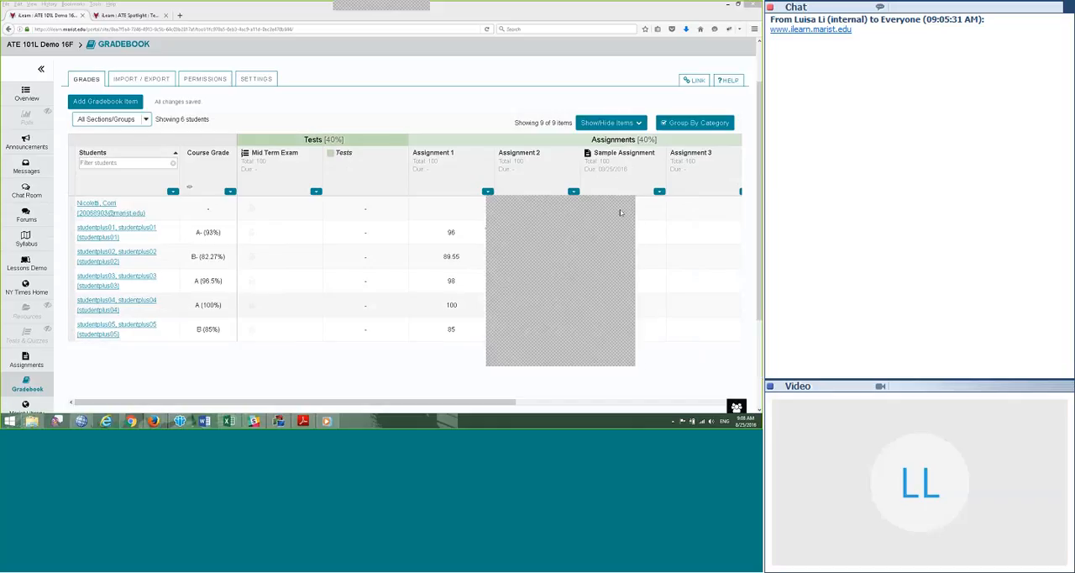
scroll(761, 269, down, 2)
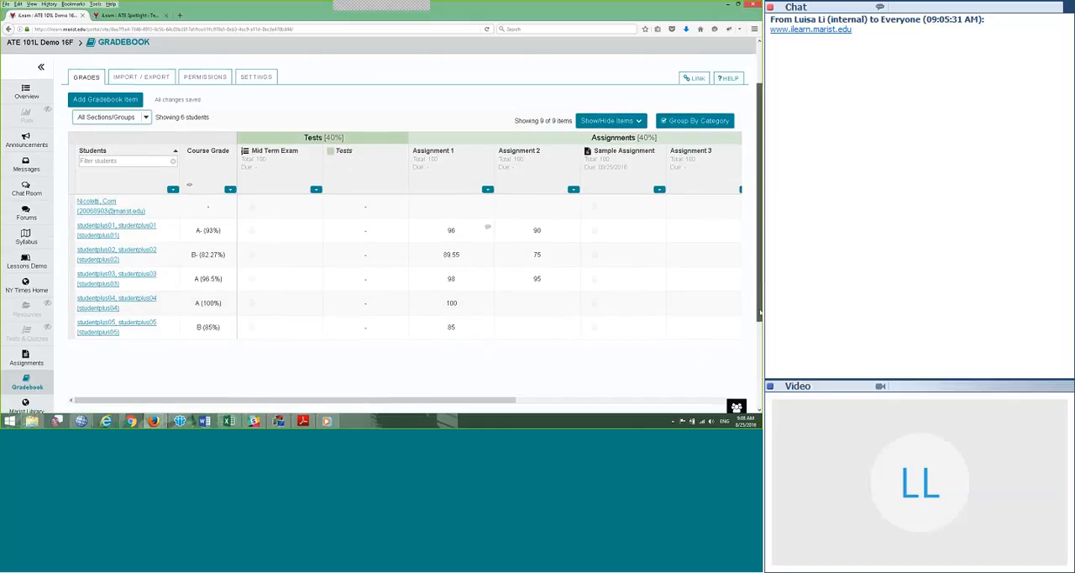
scroll(391, 226, up, 3)
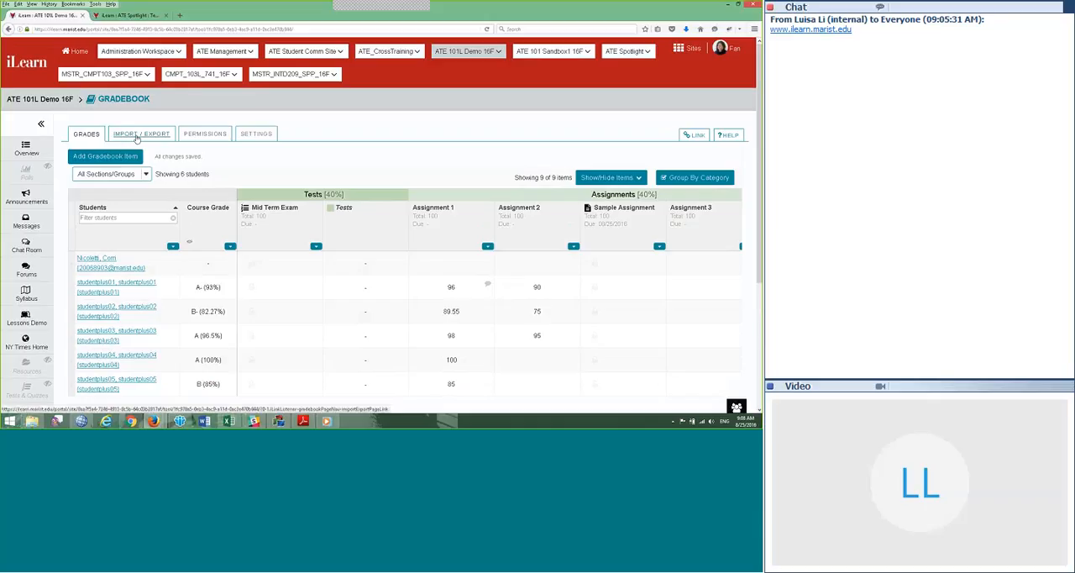
drag(760, 240, 762, 290)
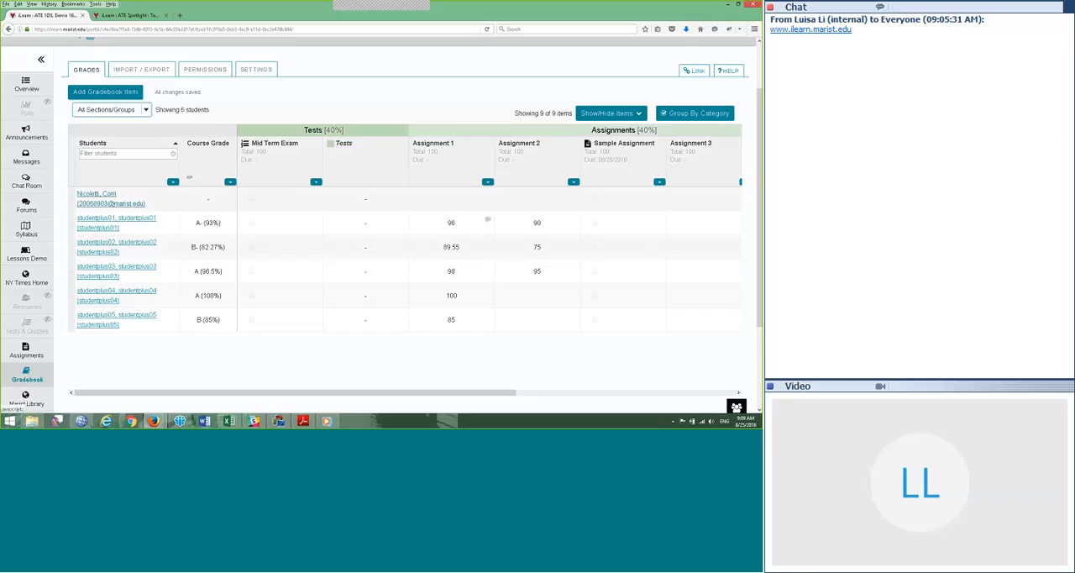
scroll(143, 302, down, 3)
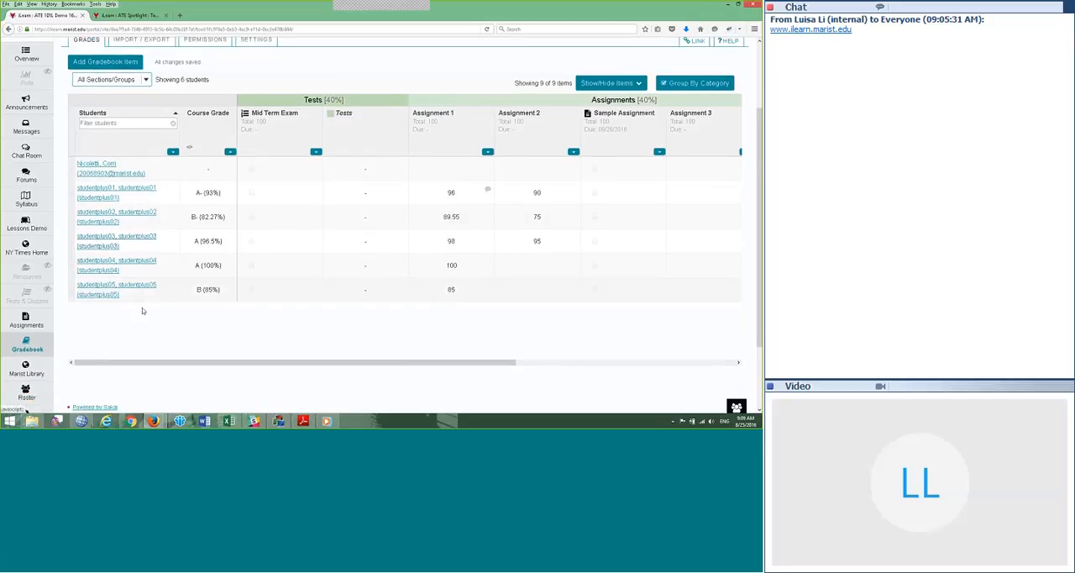
scroll(144, 299, up, 5)
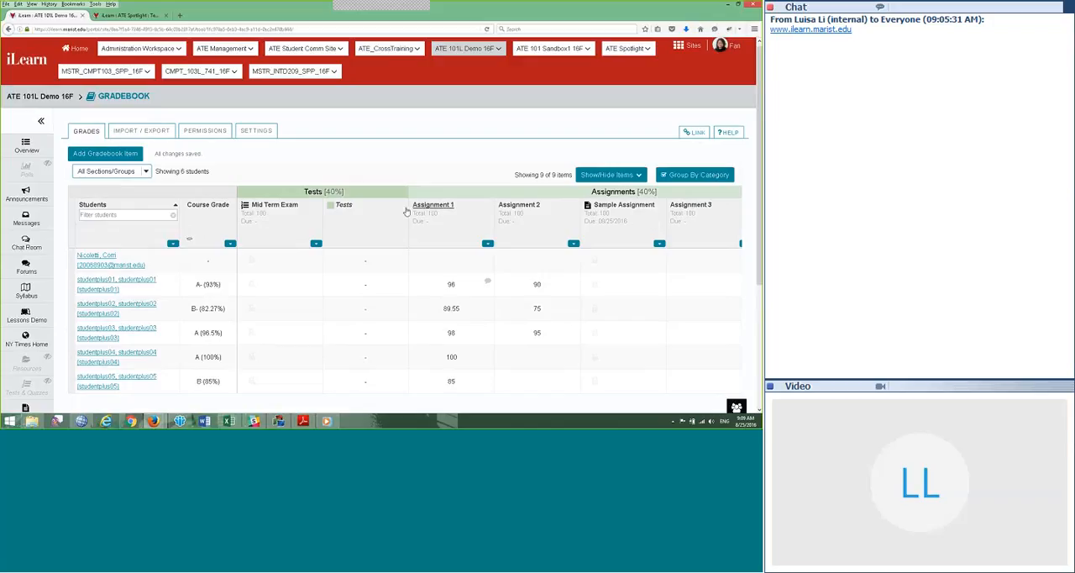
scroll(406, 211, down, 2)
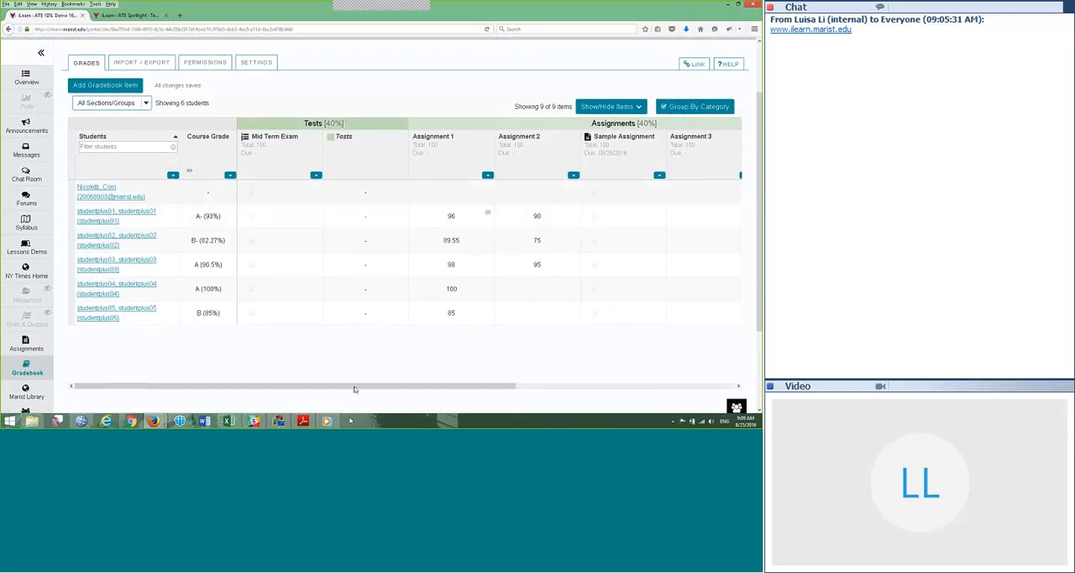
Step: Review the Tests, Assignments and Final Project category columns across the full width of the grade table
drag(355, 389, 440, 395)
drag(470, 395, 581, 395)
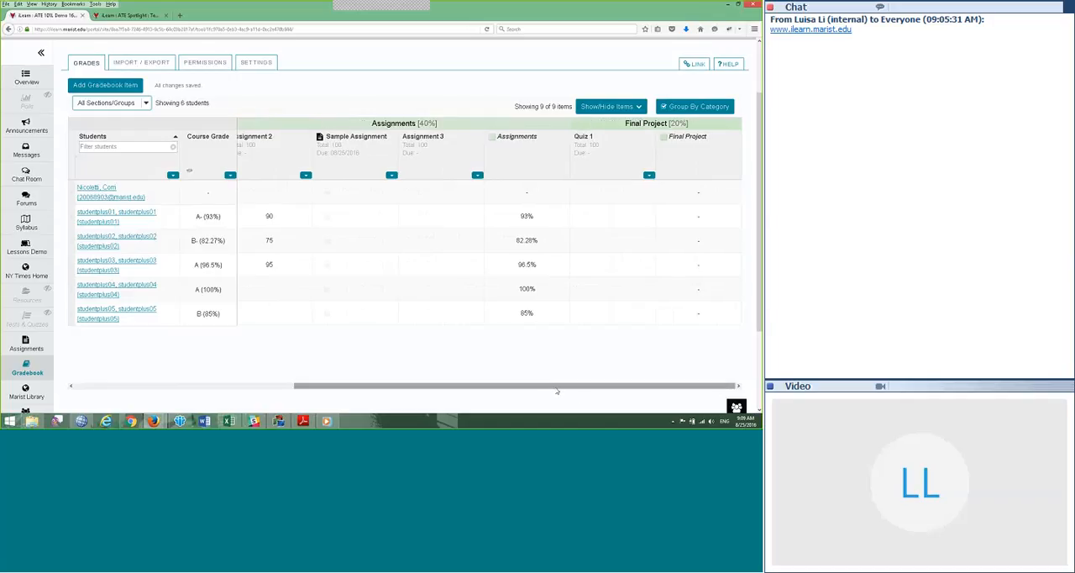
drag(557, 390, 312, 391)
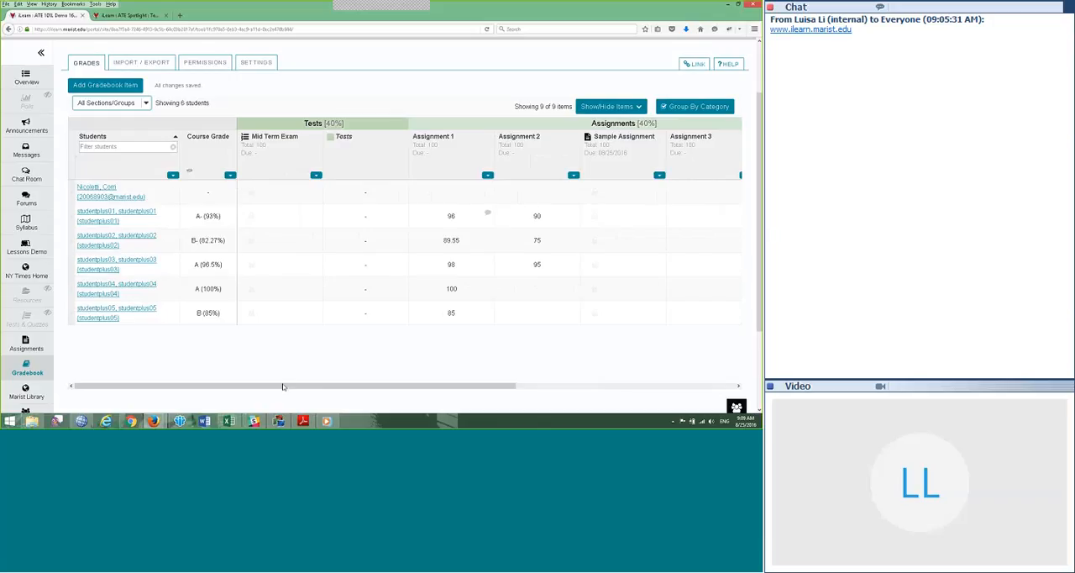
drag(284, 387, 560, 403)
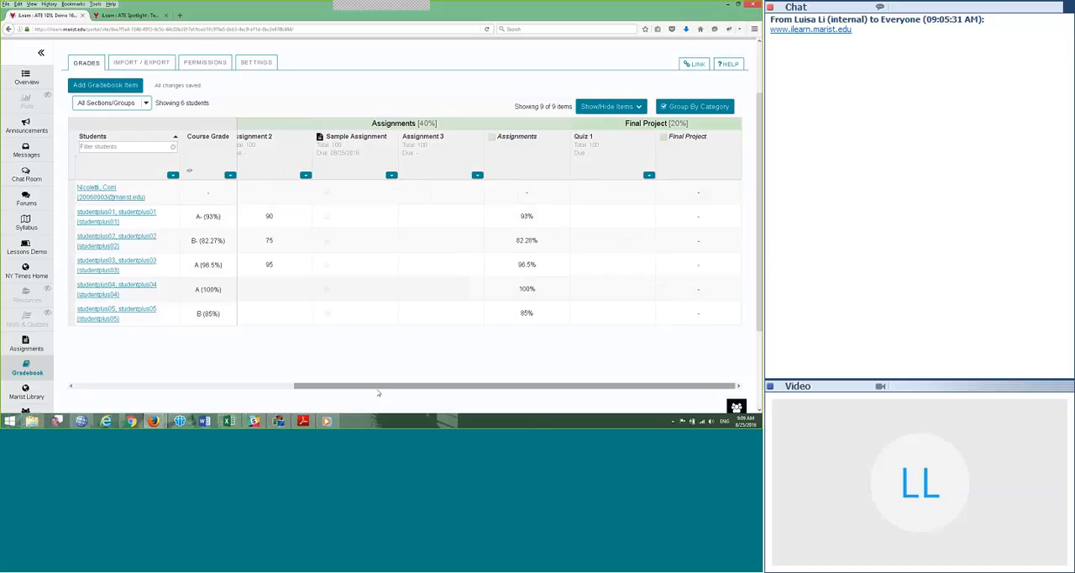
key(ctrl+plus)
key(ctrl+plus)
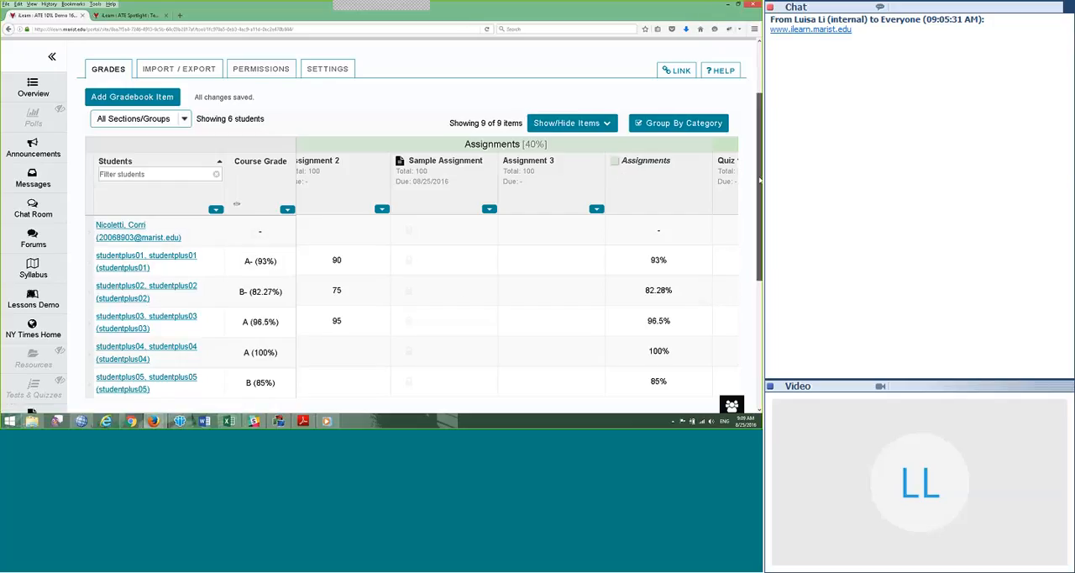
mouse_move(760, 179)
mouse_down()
mouse_move(760, 300)
mouse_move(760, 169)
mouse_move(759, 326)
mouse_move(760, 195)
mouse_up()
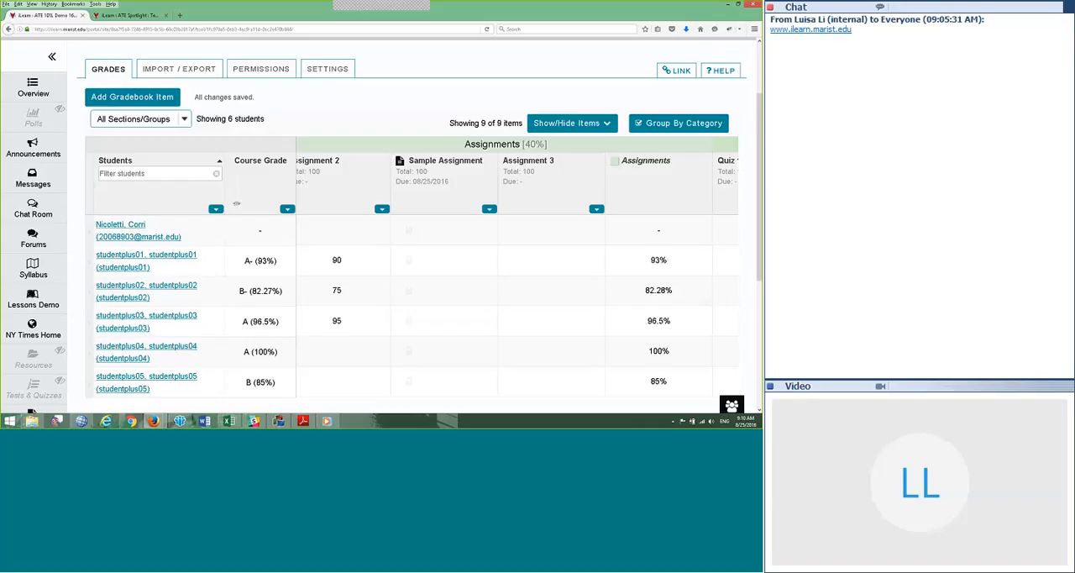
key(ctrl+minus)
key(ctrl+minus)
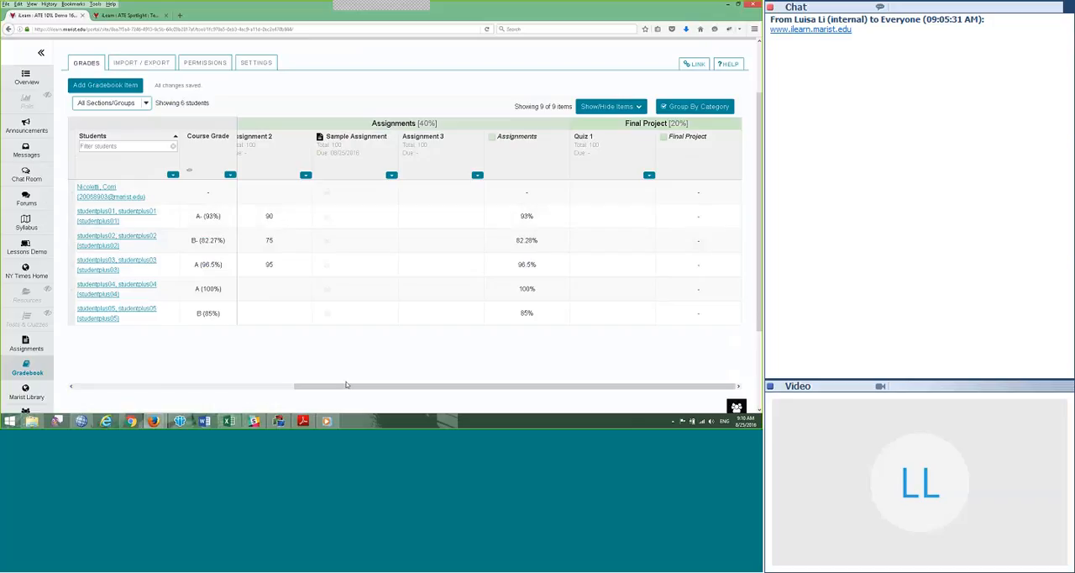
drag(348, 386, 109, 390)
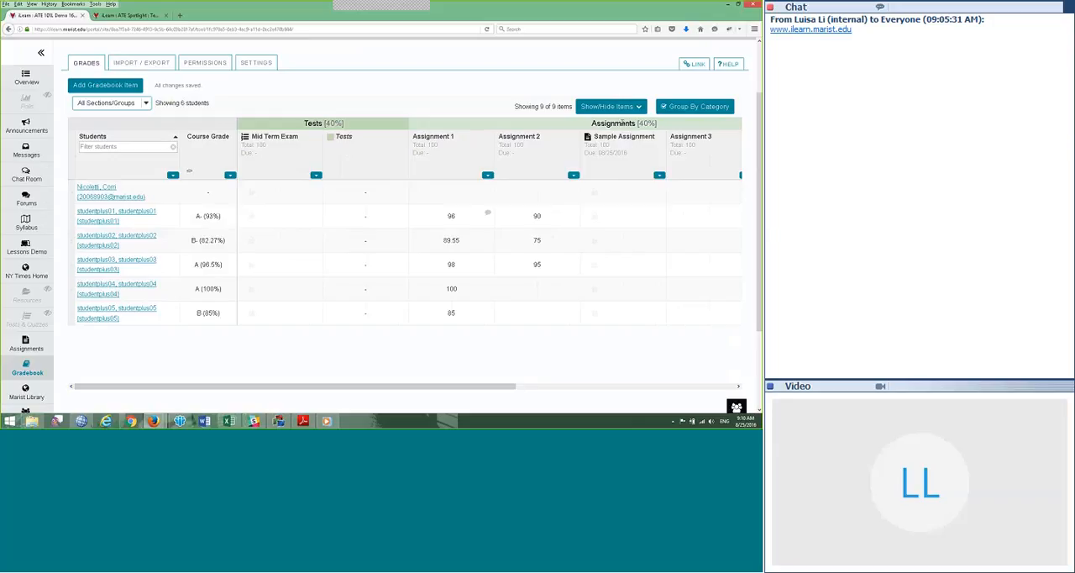
Step: View the existing comment on studentplus01's Assignment 1 grade and close it without saving
drag(489, 388, 678, 397)
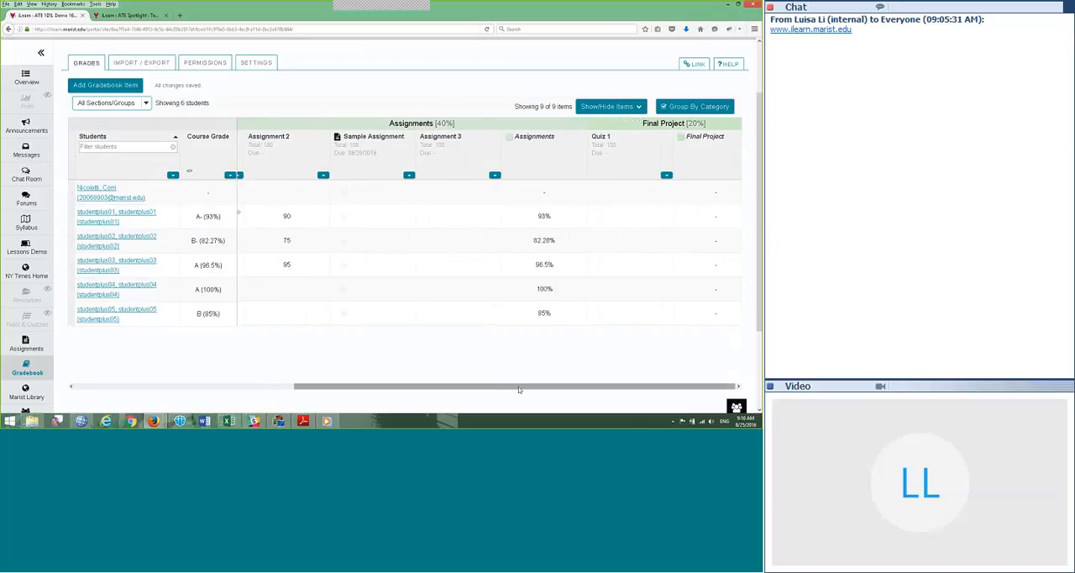
drag(520, 389, 312, 395)
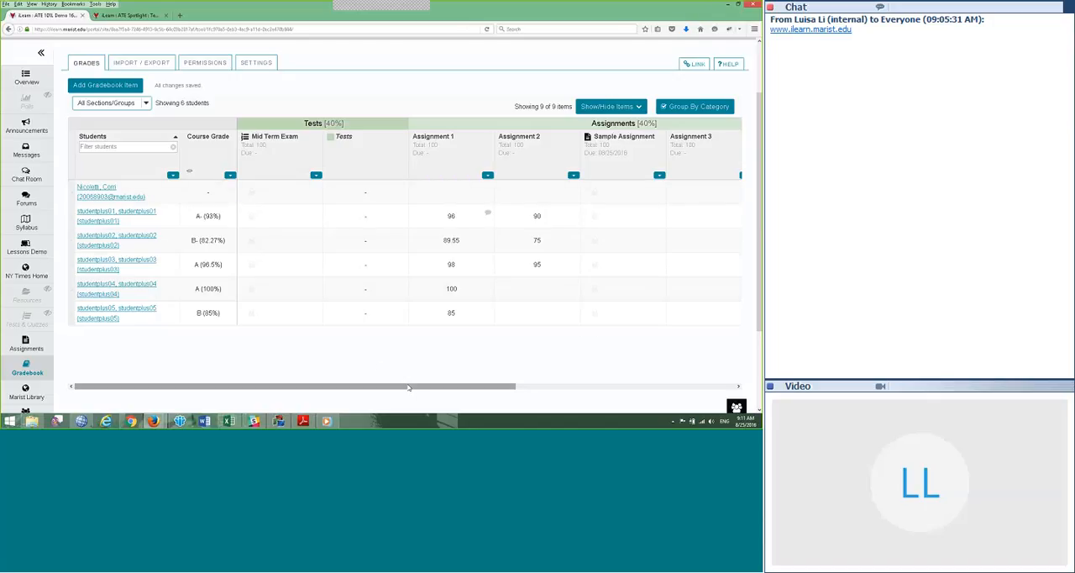
drag(408, 386, 484, 388)
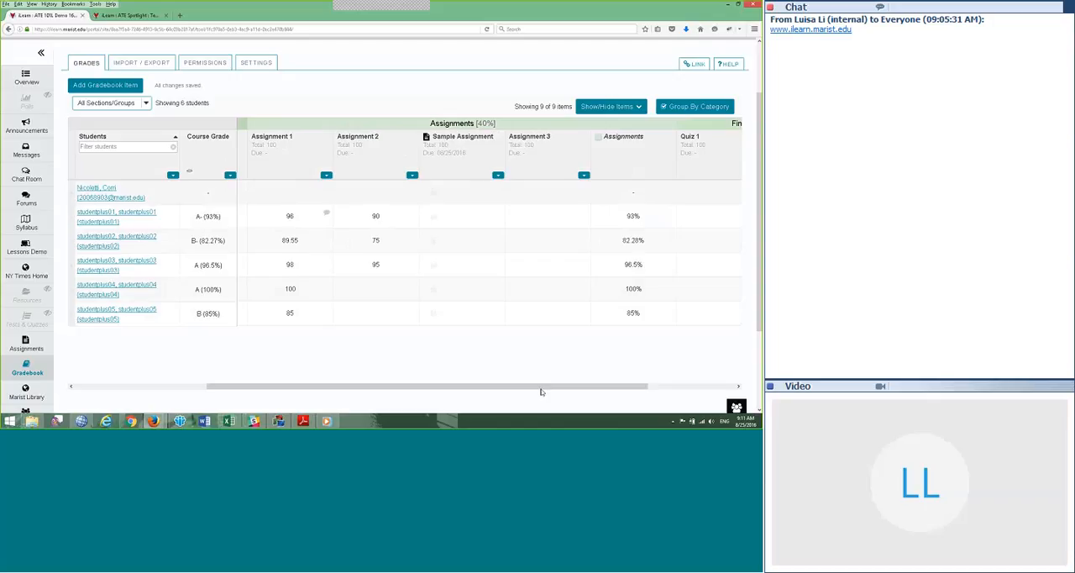
drag(541, 391, 460, 383)
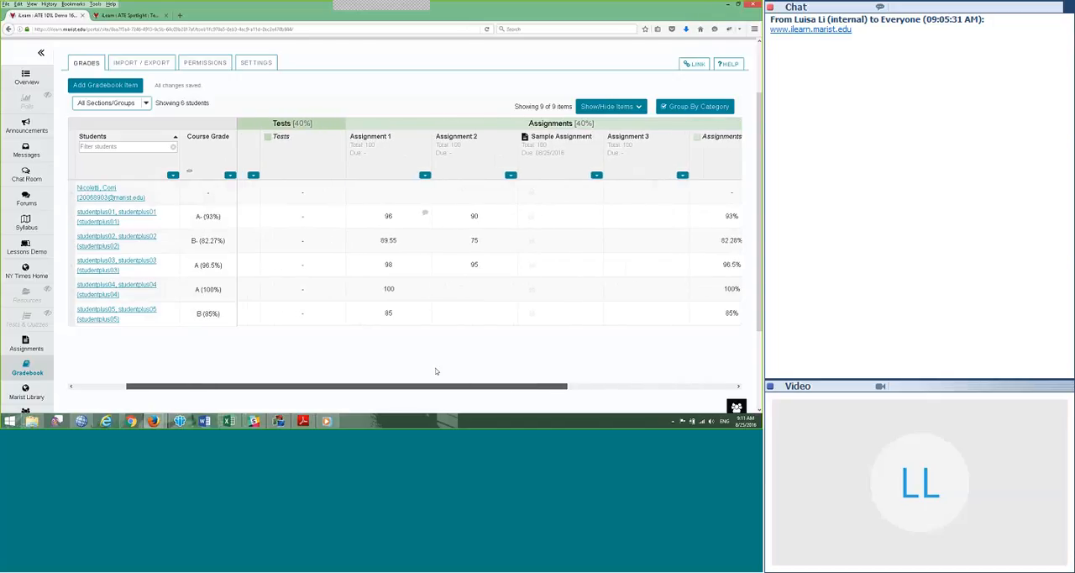
click(426, 222)
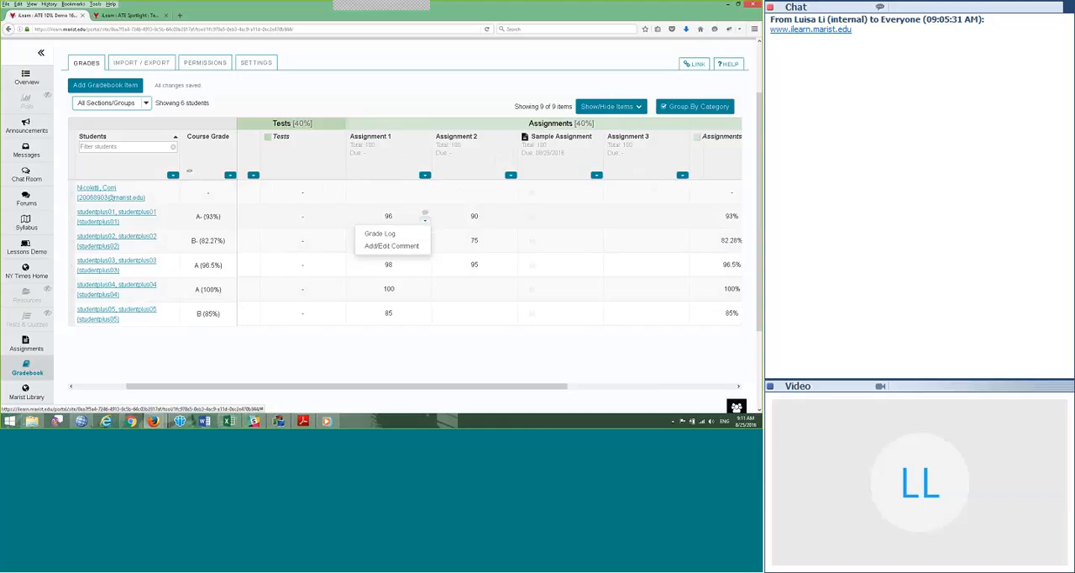
click(379, 247)
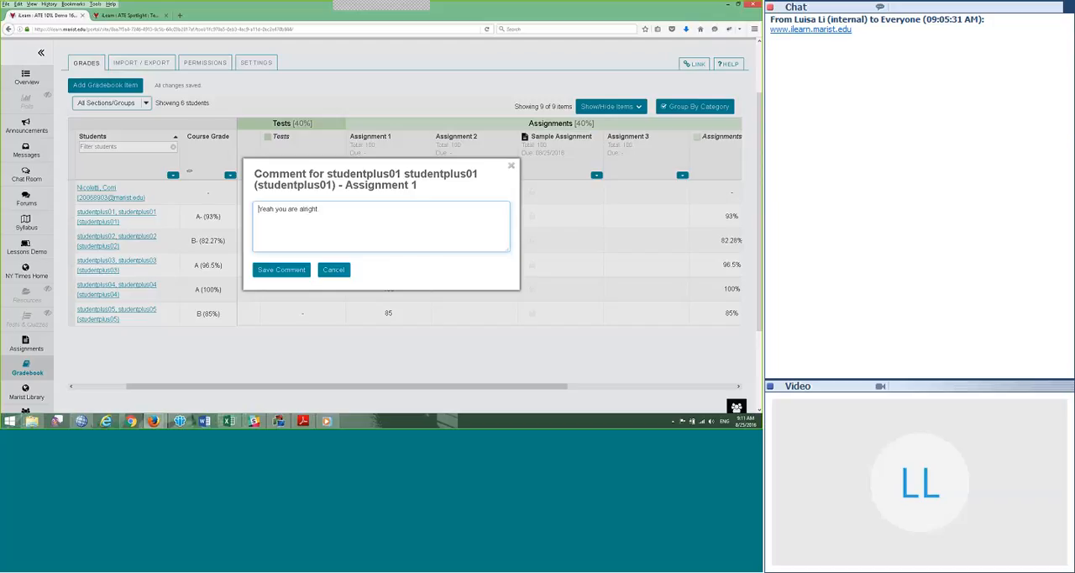
click(336, 271)
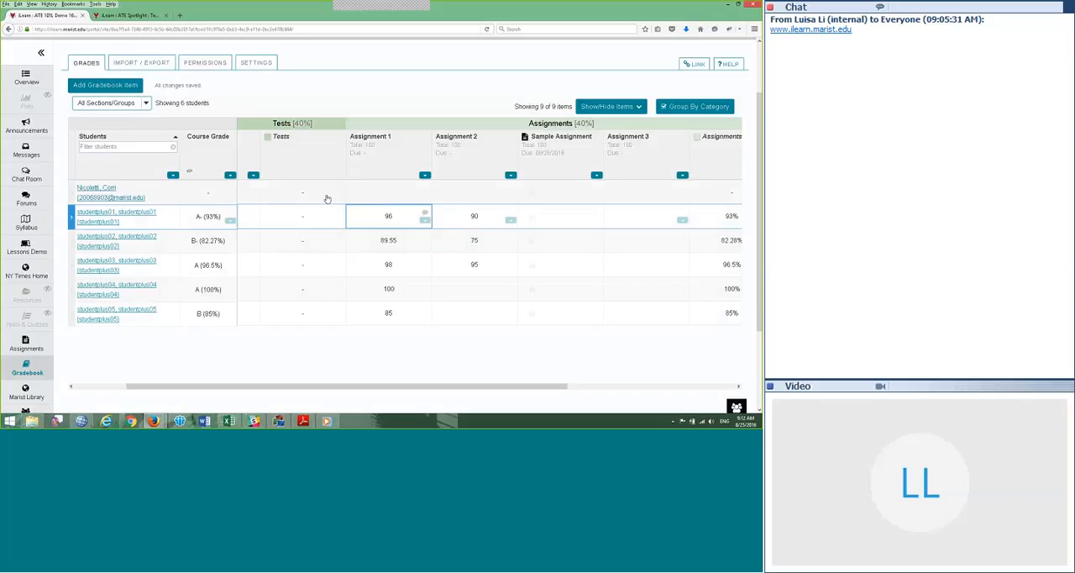
Step: Enter a grade of 99 in Assignment 1 for the first student in the list
click(388, 193)
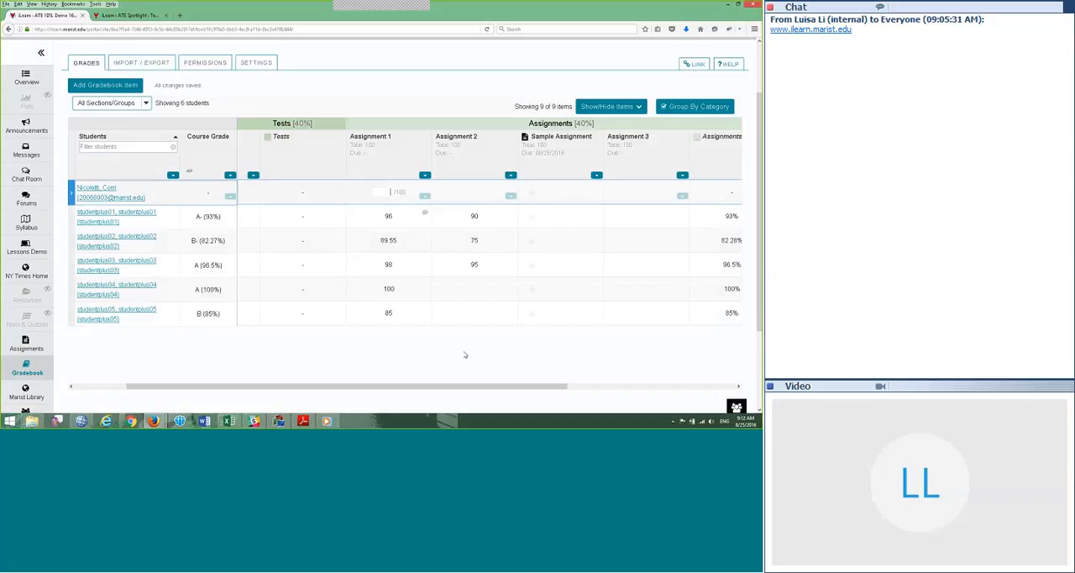
text(99)
key(Return)
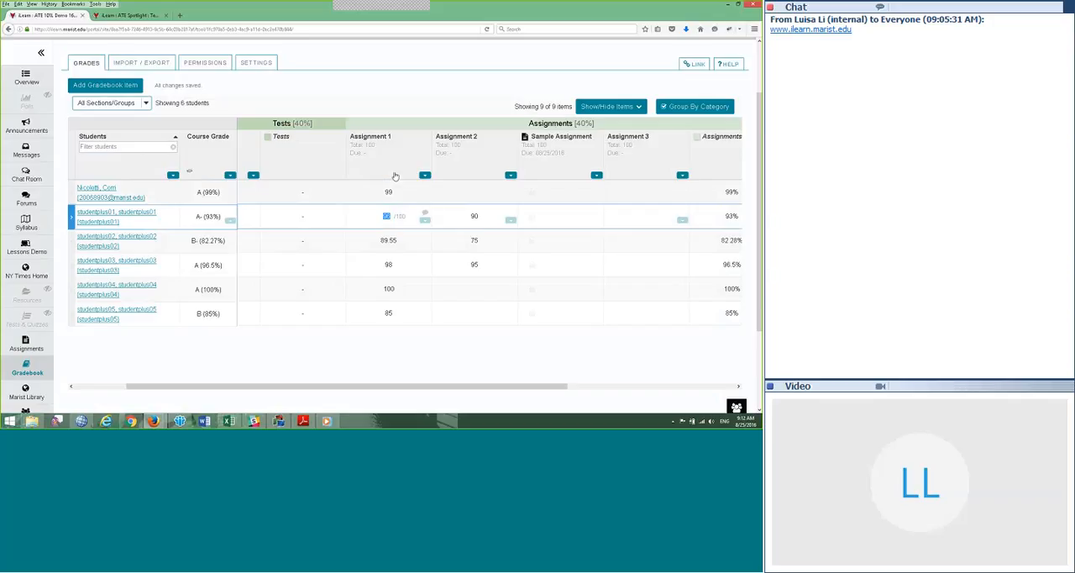
Step: Add and save the comment "Mind that one typo in your paper" on the first student's Assignment 1 grade
click(389, 193)
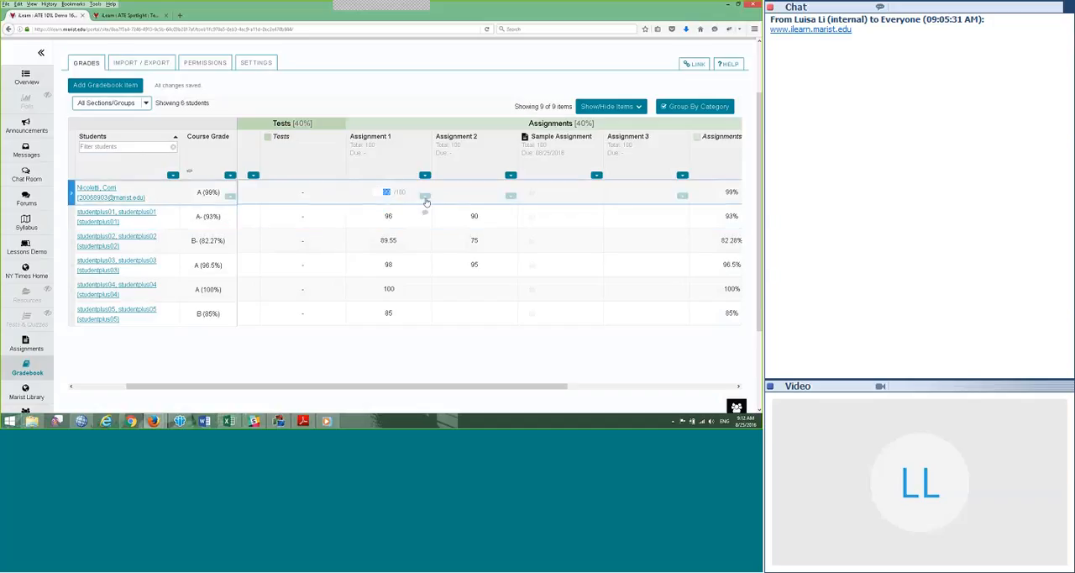
click(426, 198)
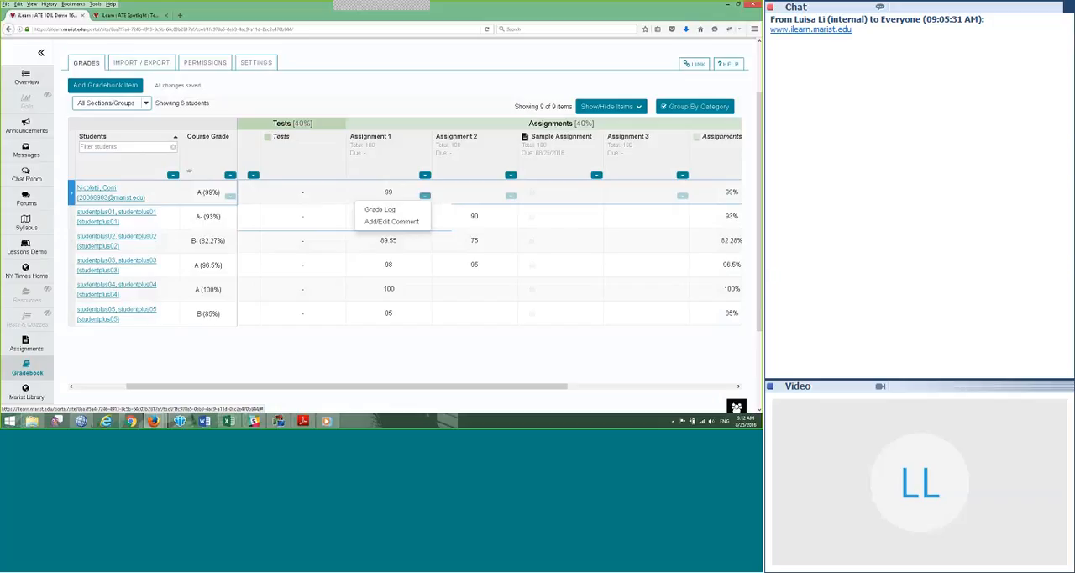
click(384, 222)
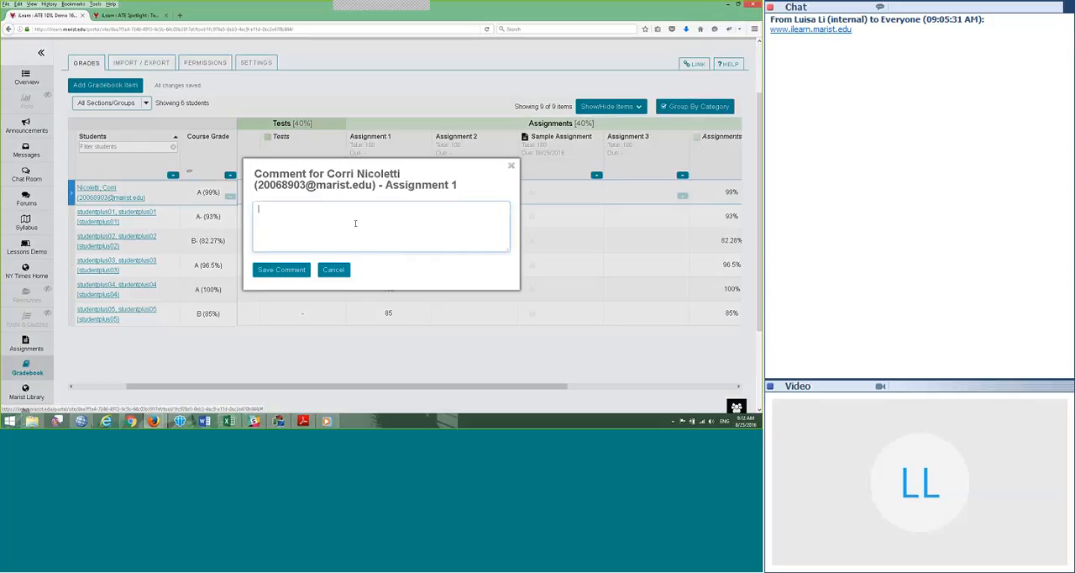
text(Mi)
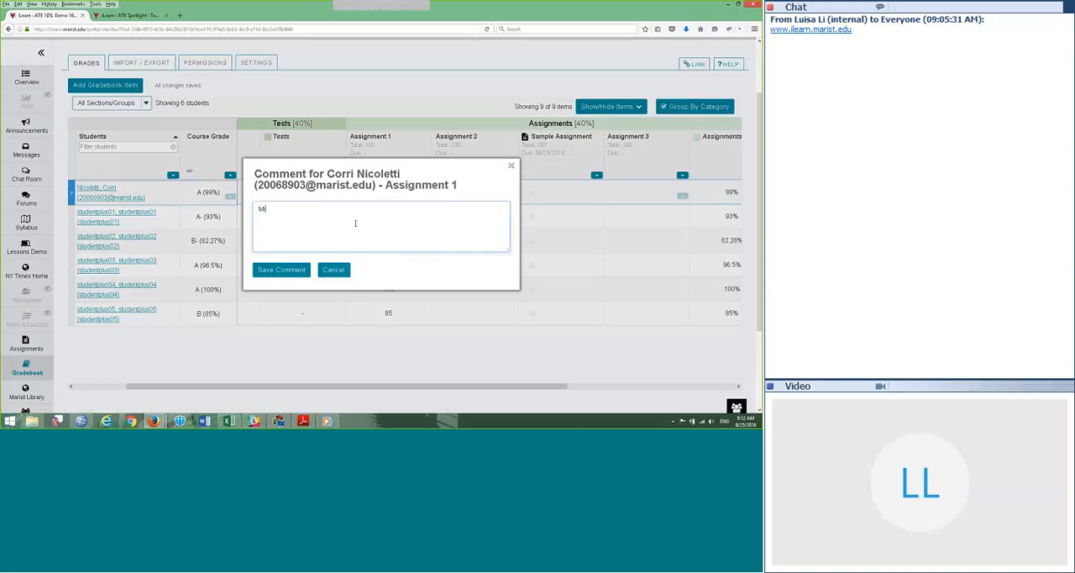
text(nd that one typo in your paper.)
click(283, 275)
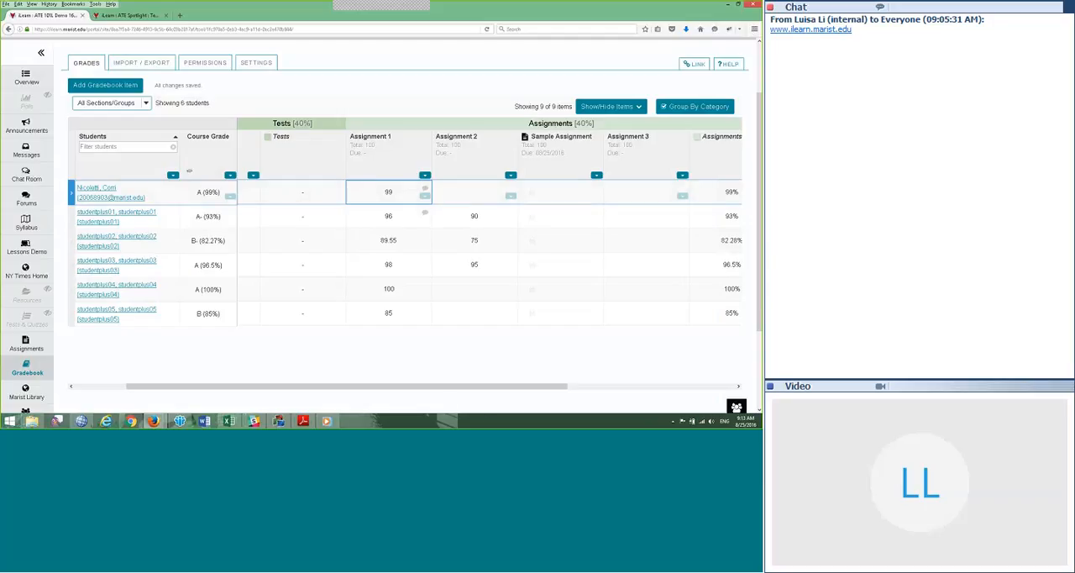
Step: View the Mid Term Exam's item details and close them without saving
drag(496, 387, 555, 388)
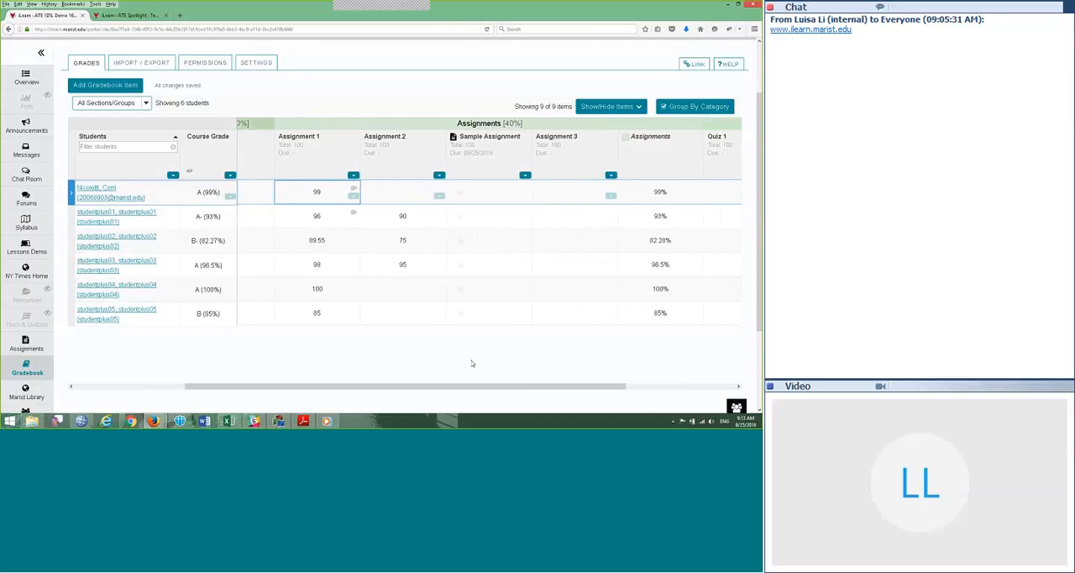
click(472, 363)
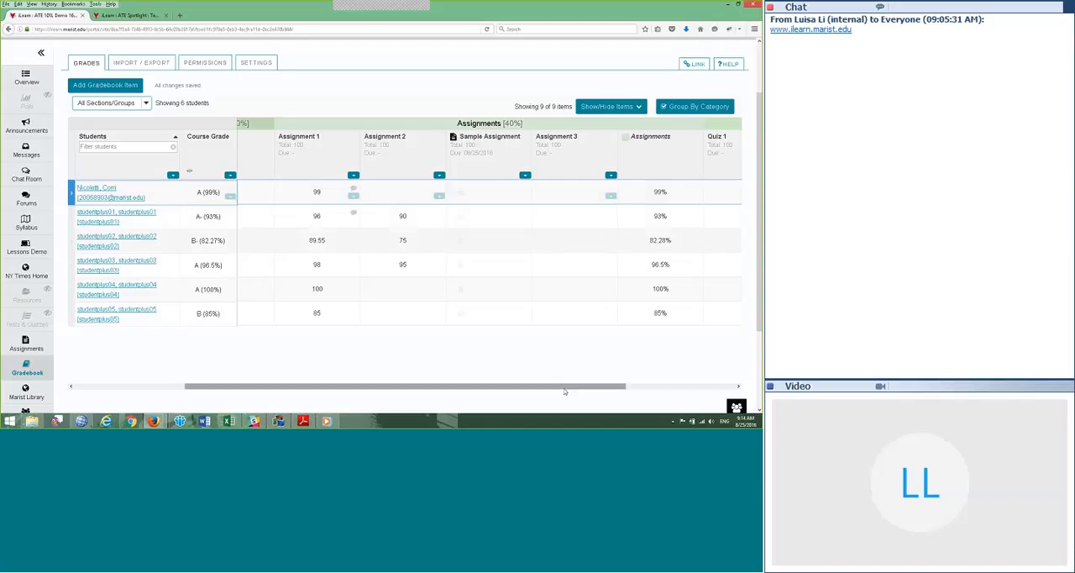
drag(559, 387, 413, 385)
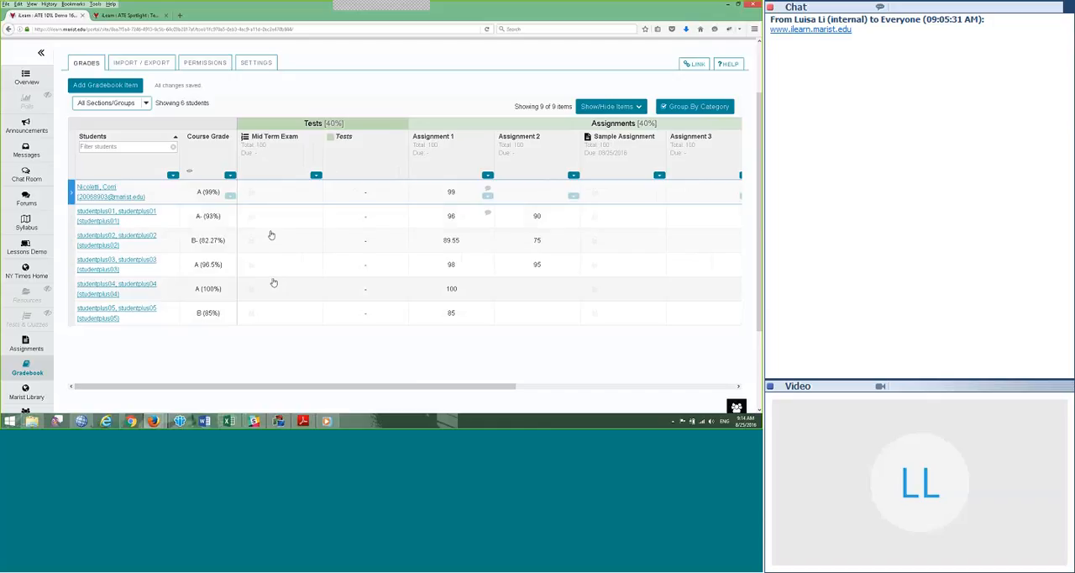
click(316, 176)
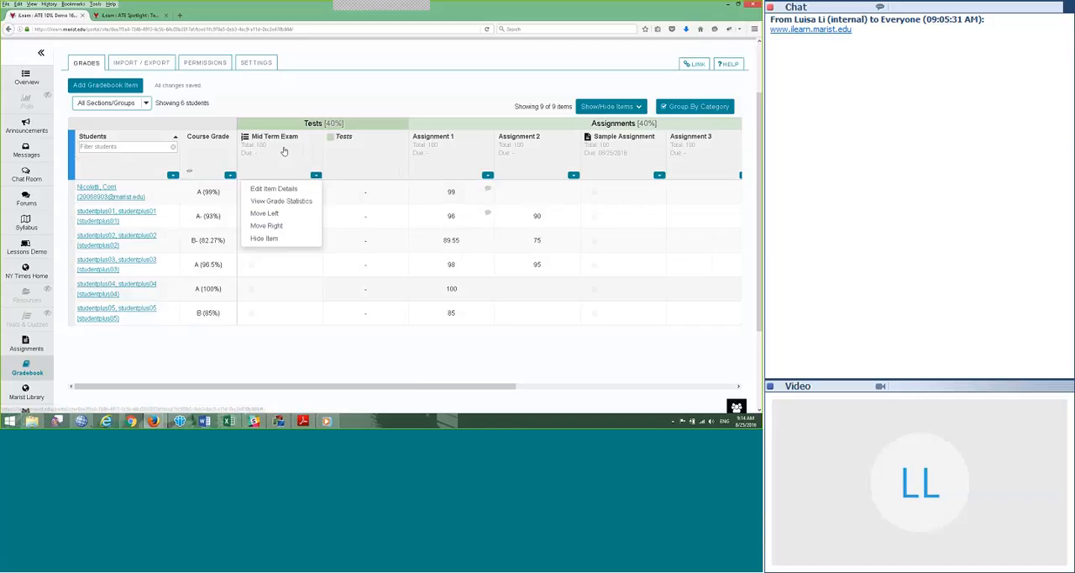
click(279, 192)
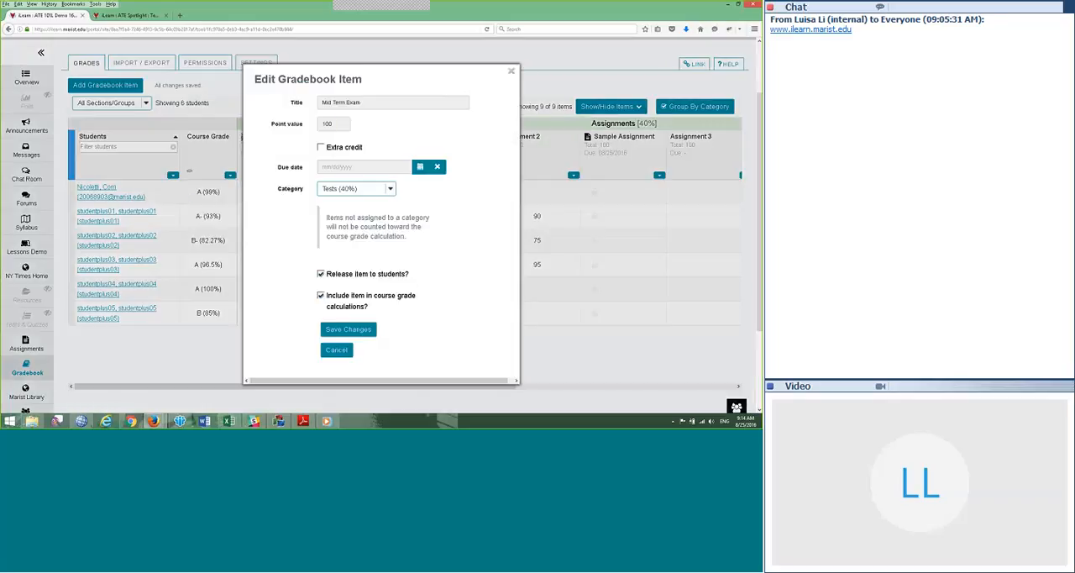
click(334, 352)
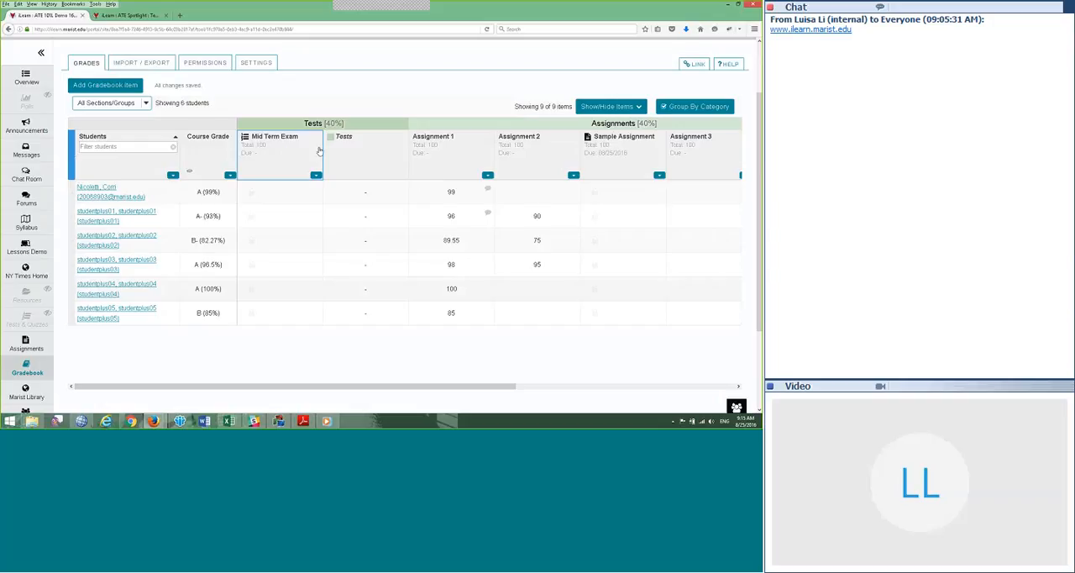
Step: Move the Sample Assignment column one place to the right so it follows Assignment 3
drag(401, 389, 507, 394)
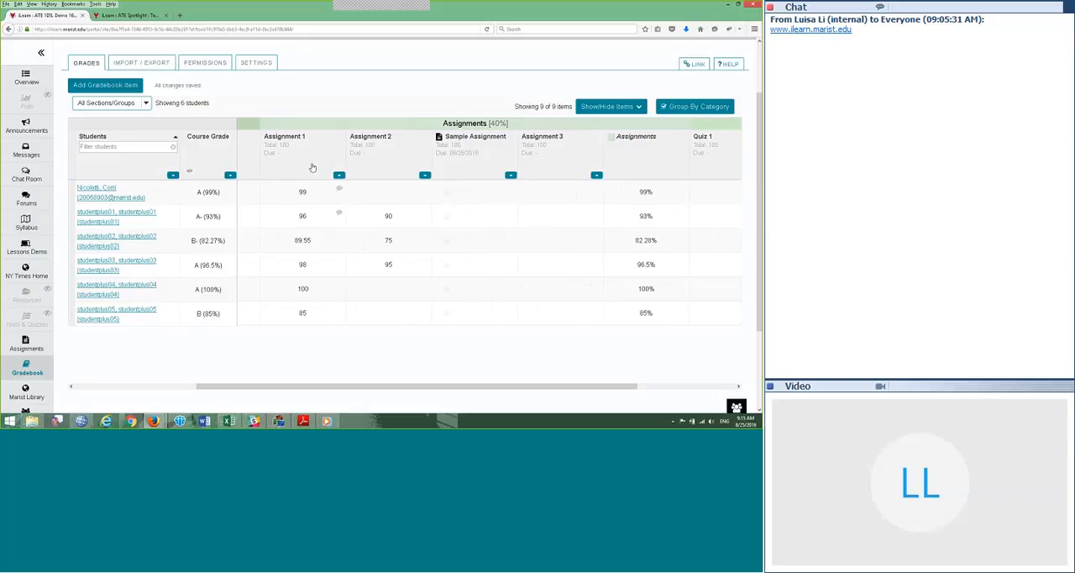
click(511, 177)
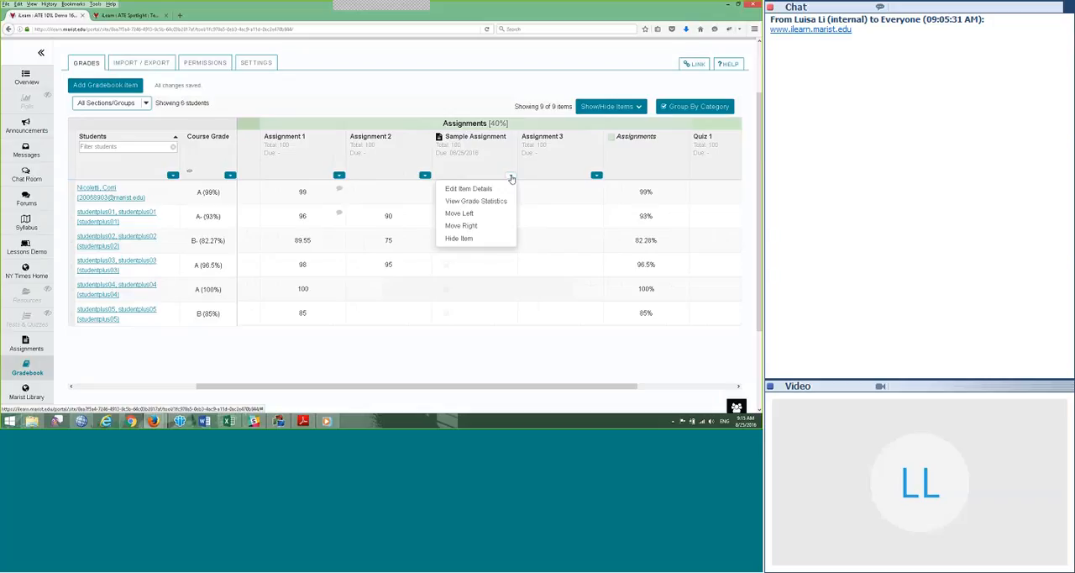
click(460, 226)
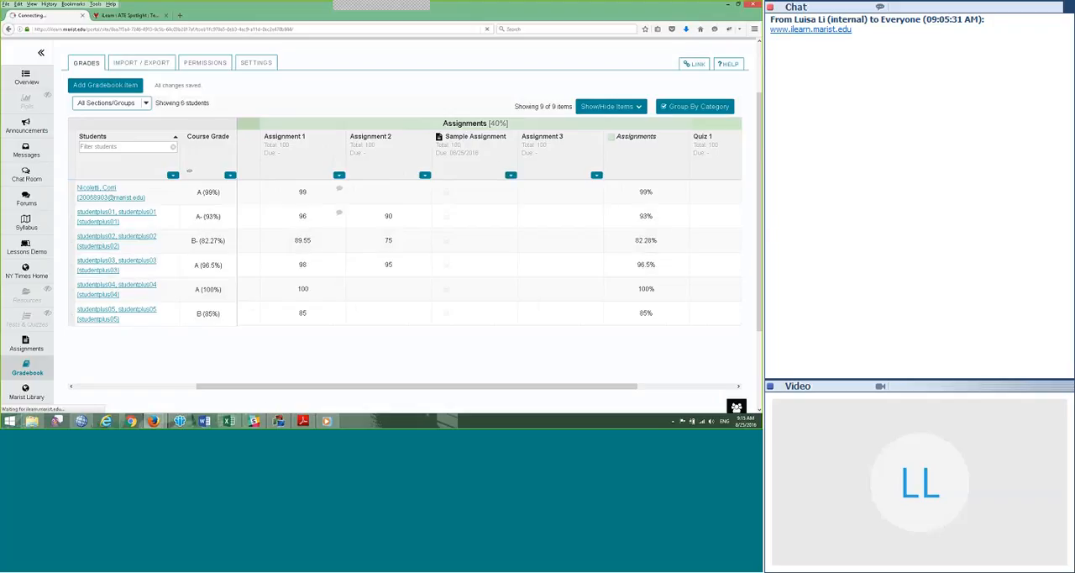
click(511, 175)
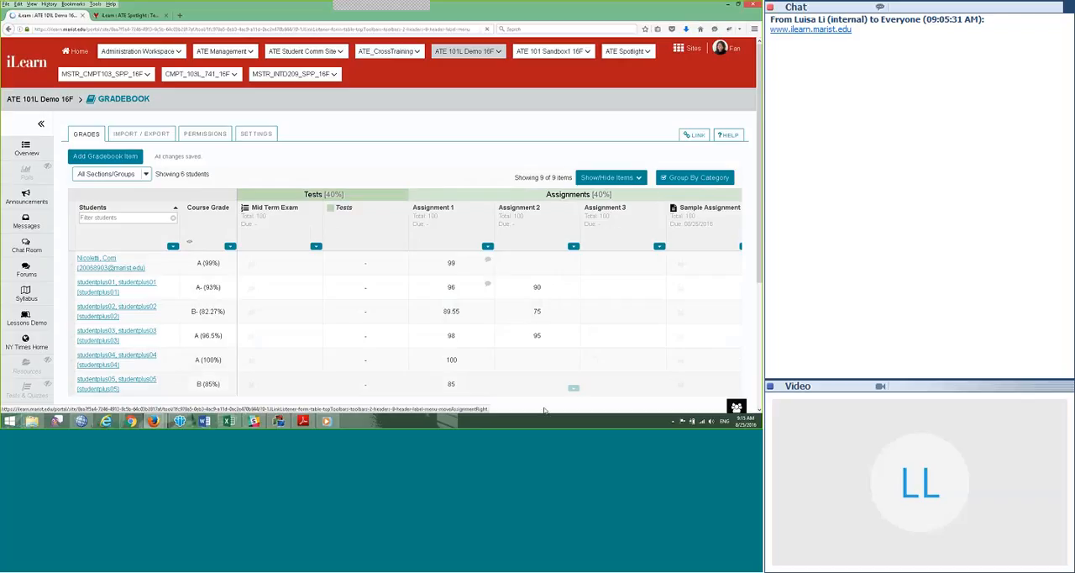
scroll(555, 387, down, 2)
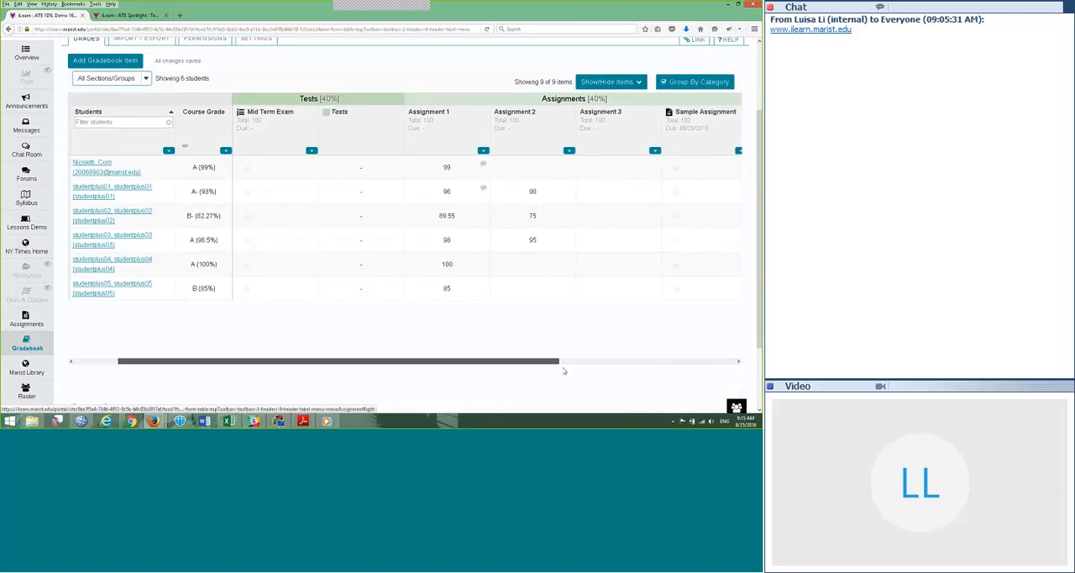
drag(564, 368, 643, 370)
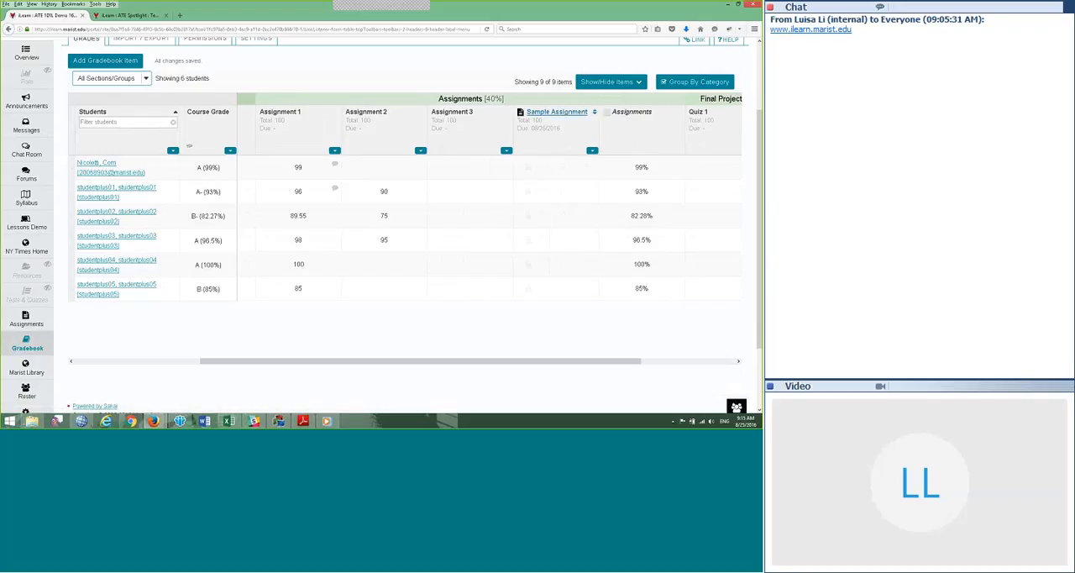
Step: Reorder the Assignments category so the Sample Assignment column comes before Assignment 1
drag(562, 364, 533, 364)
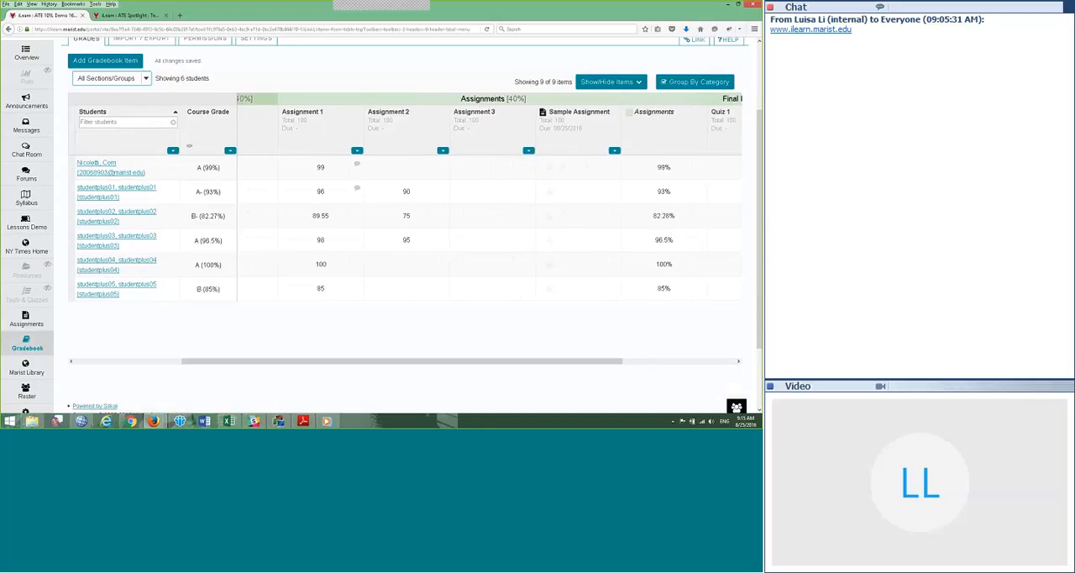
click(587, 129)
drag(587, 129, 328, 124)
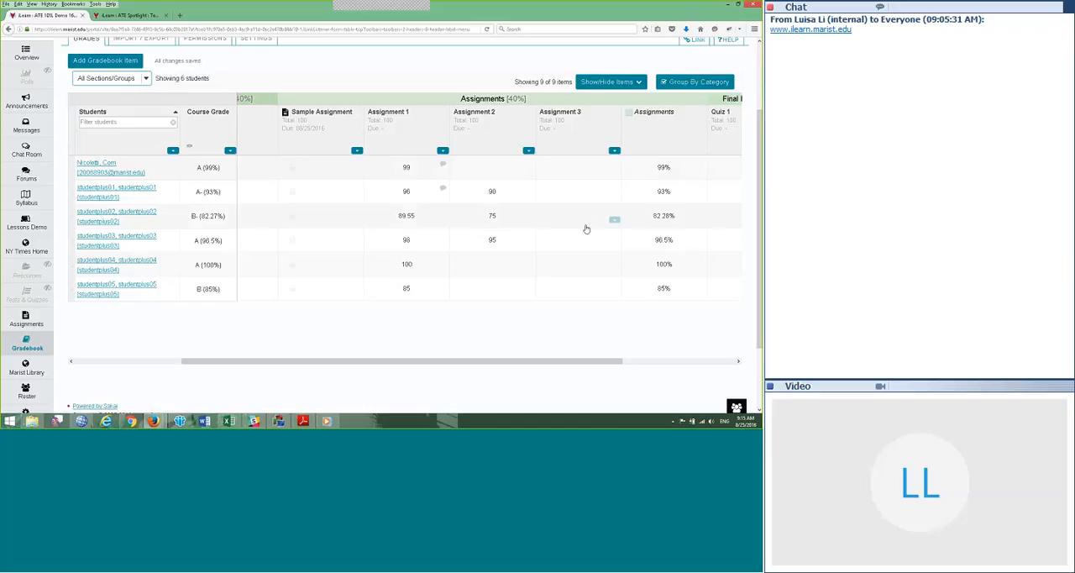
Step: Open studentplus01's grade summary and review its items, grades, weights, due dates and comments
click(79, 366)
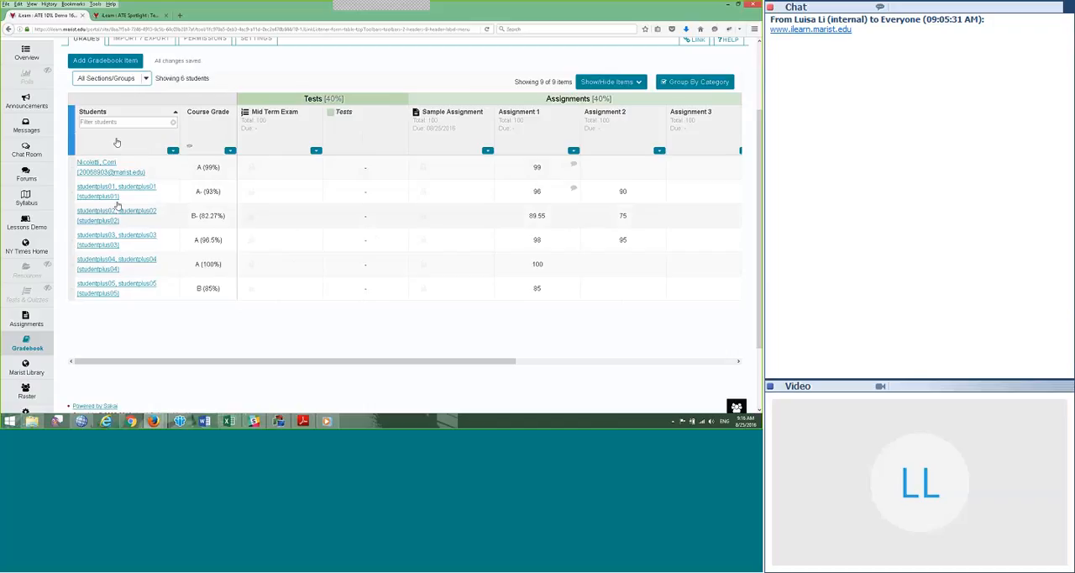
click(102, 191)
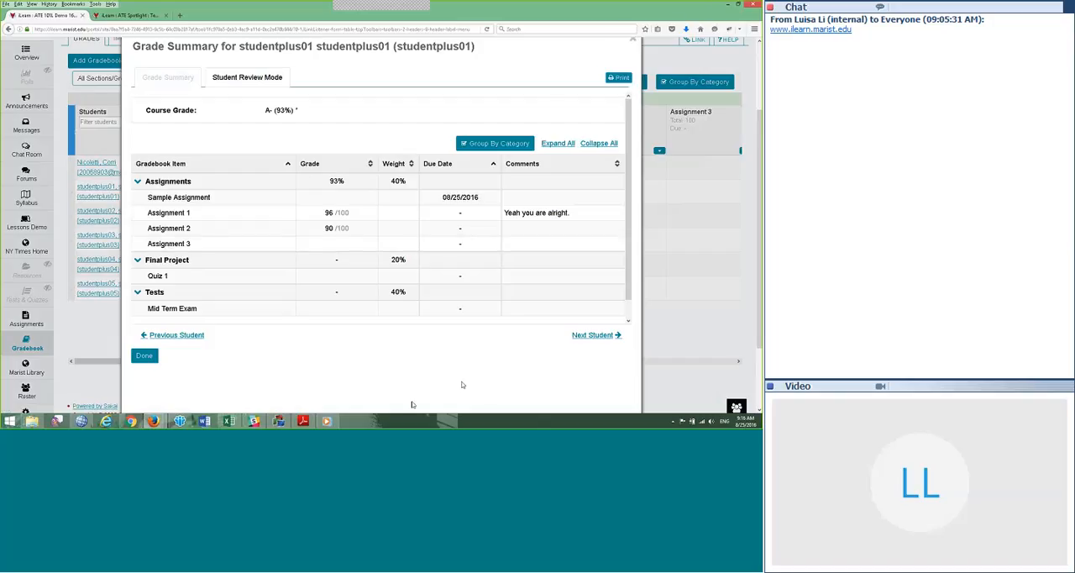
scroll(387, 379, down, 1)
scroll(385, 379, down, 1)
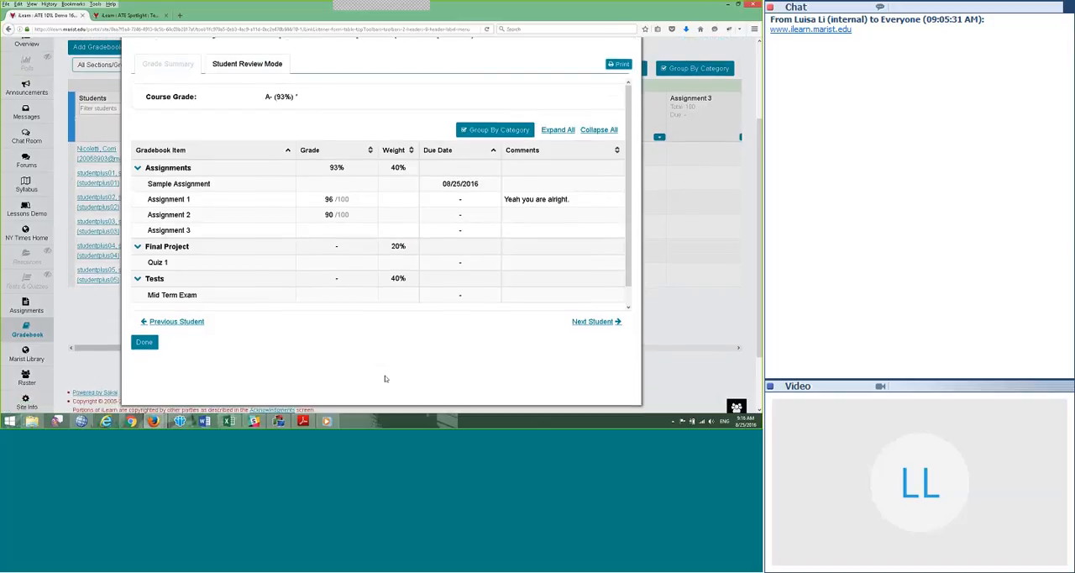
scroll(385, 379, up, 2)
scroll(386, 379, down, 1)
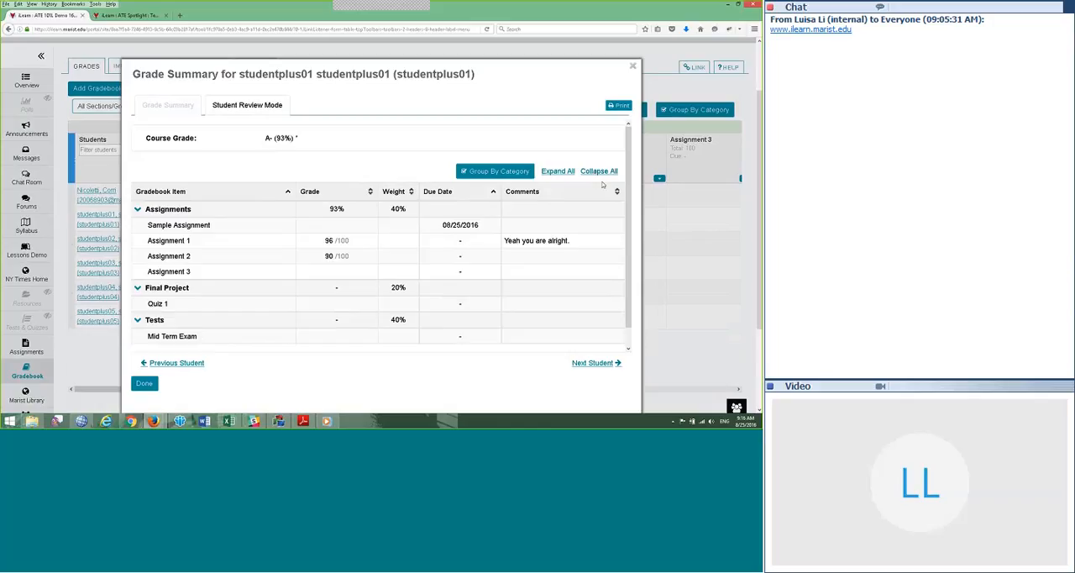
Step: Advance to studentplus02's grade summary and preview it in Student Review Mode
click(595, 366)
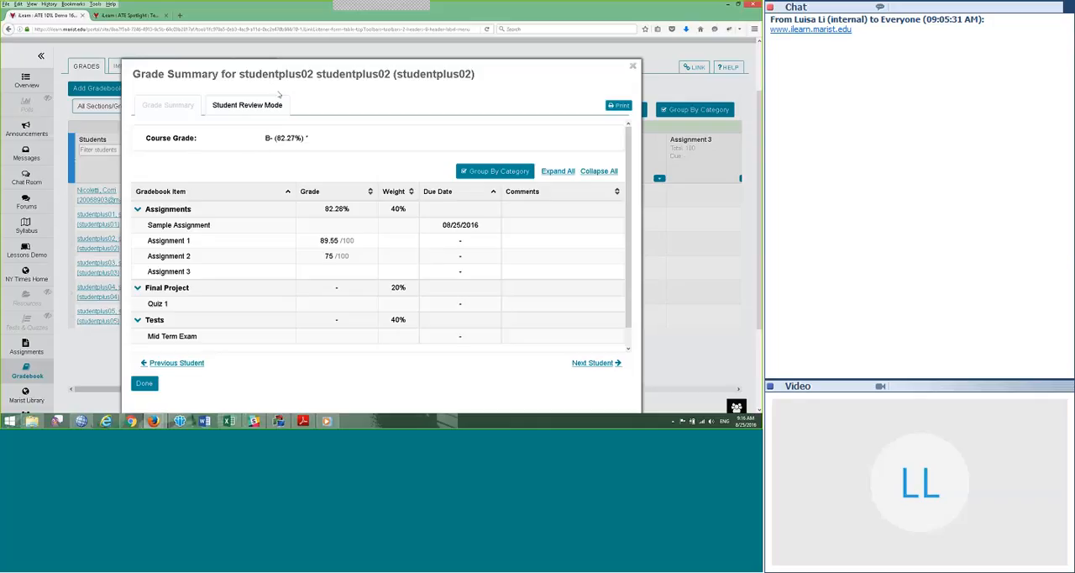
click(234, 110)
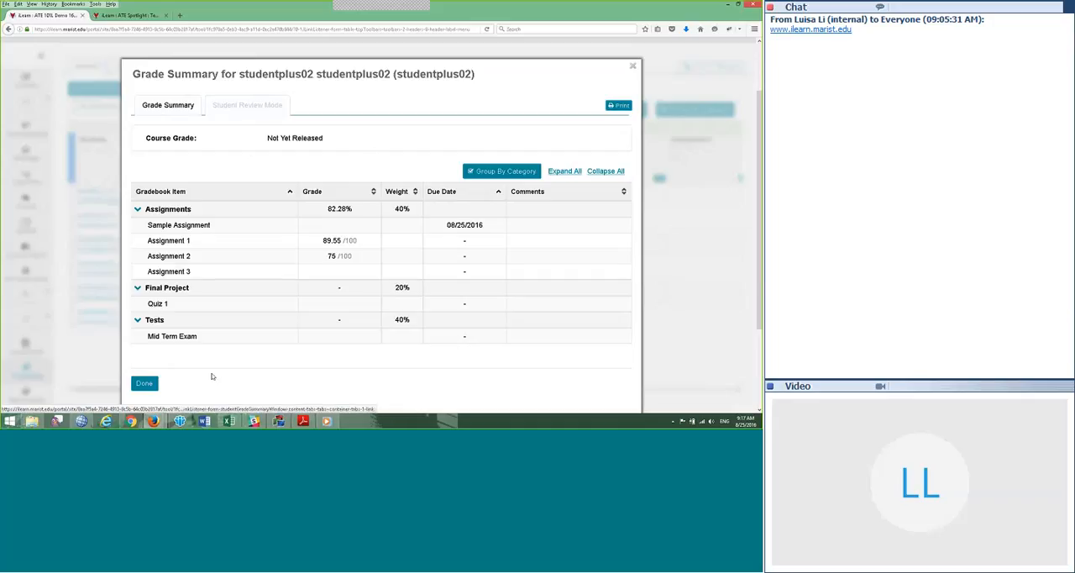
click(145, 384)
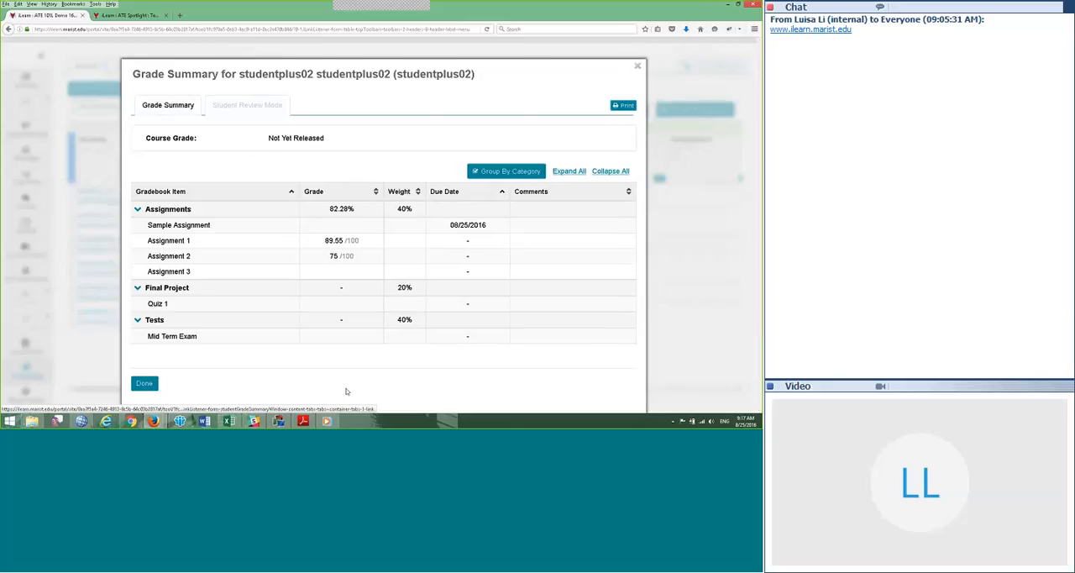
Step: Close the grade summary, hide all gradebook items except Mid Term Exam, and restore every item to view
click(445, 132)
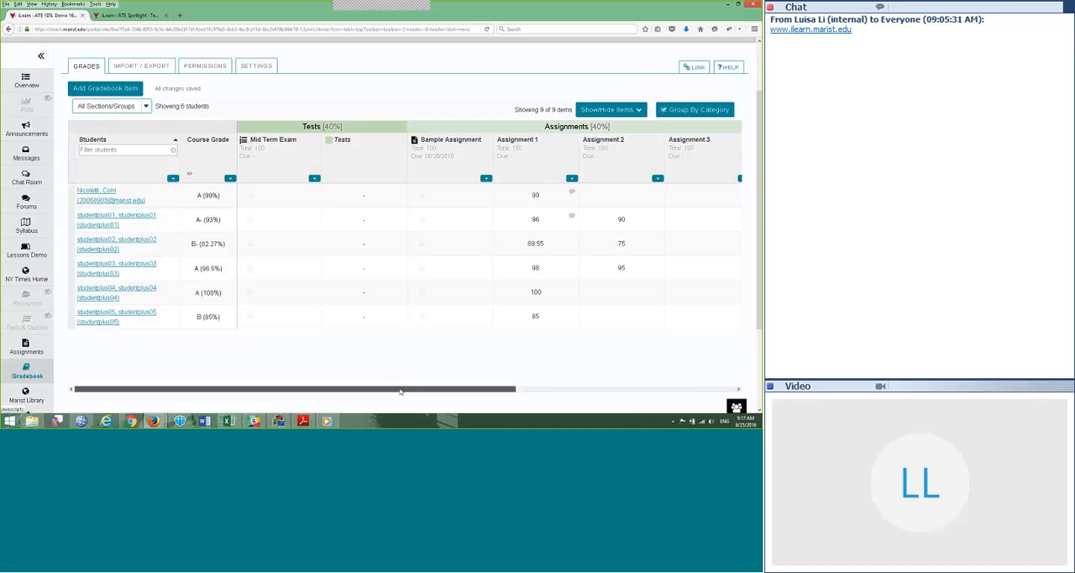
drag(399, 391, 635, 394)
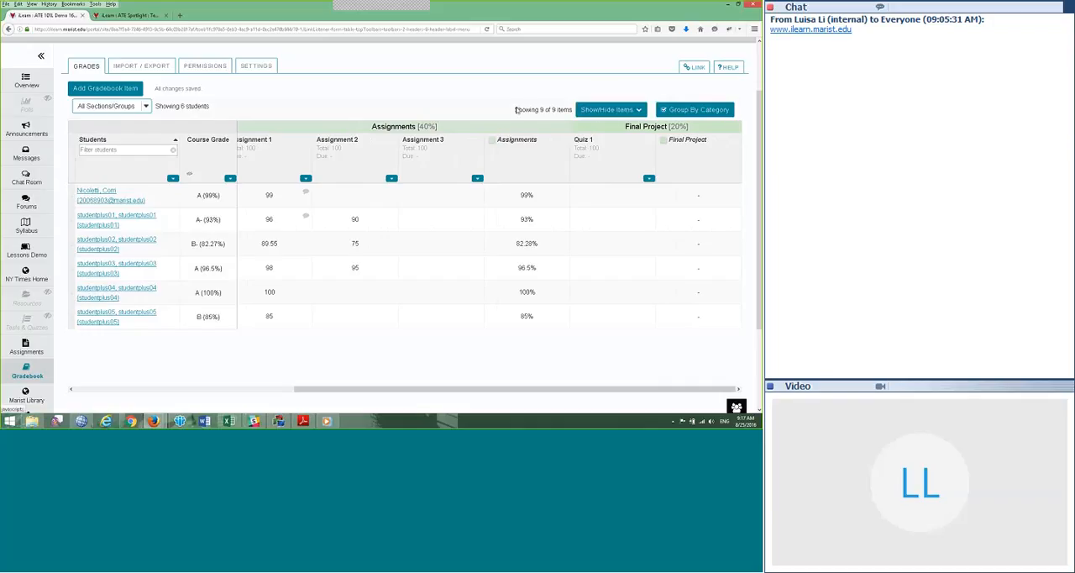
click(606, 110)
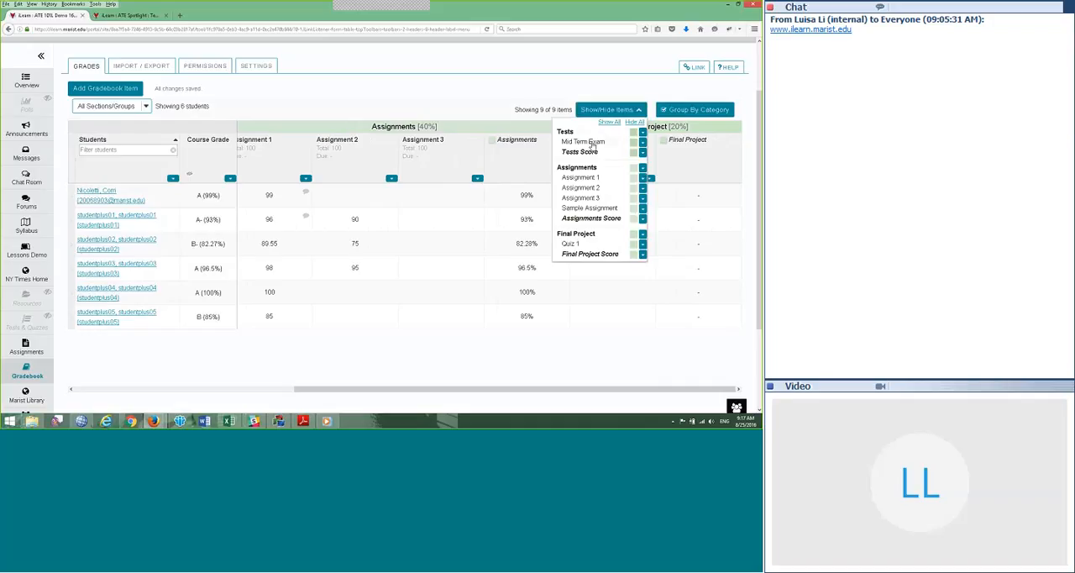
click(634, 122)
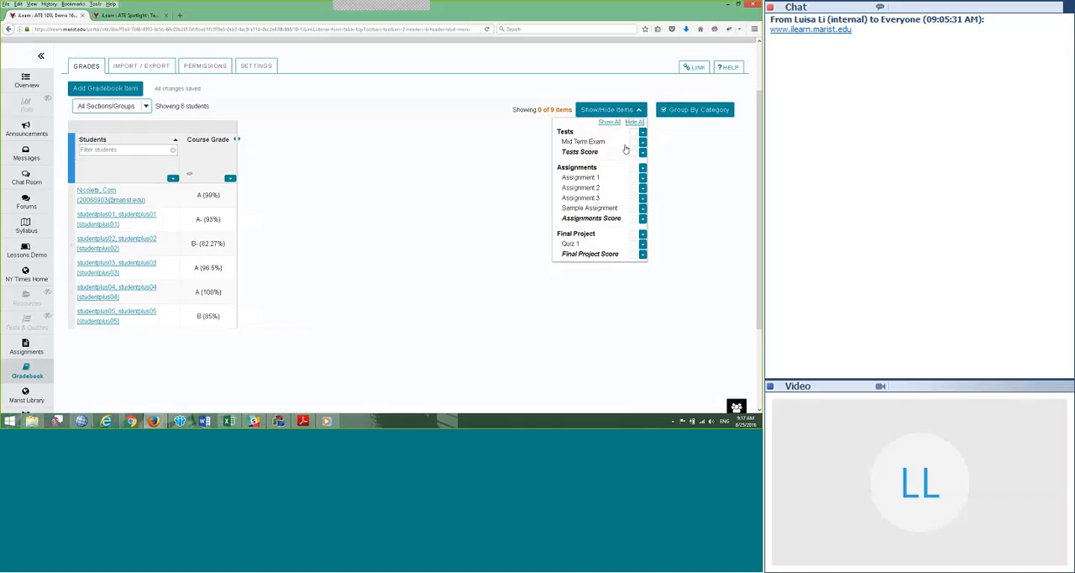
click(635, 142)
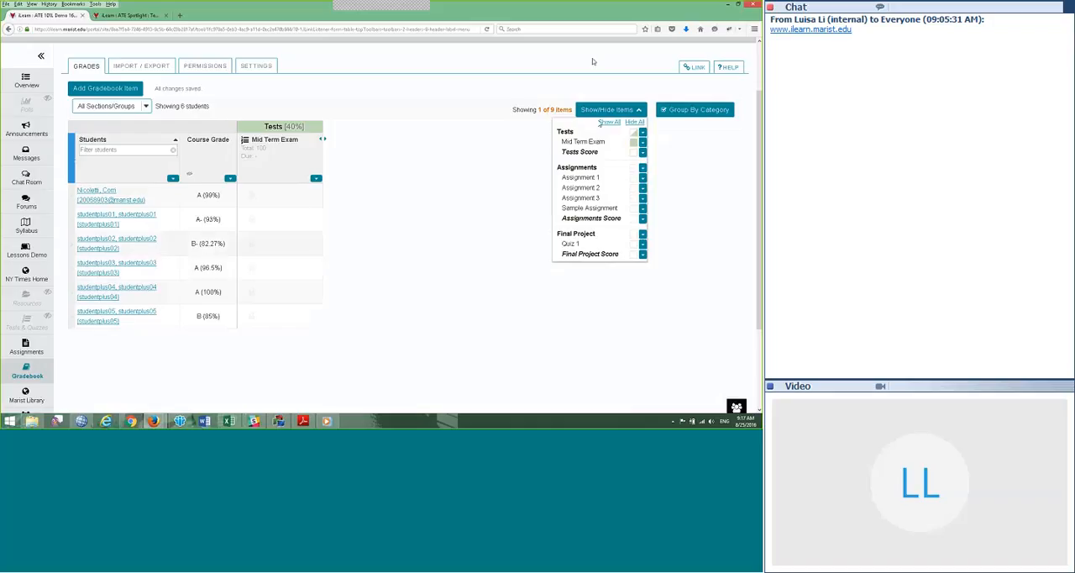
click(604, 124)
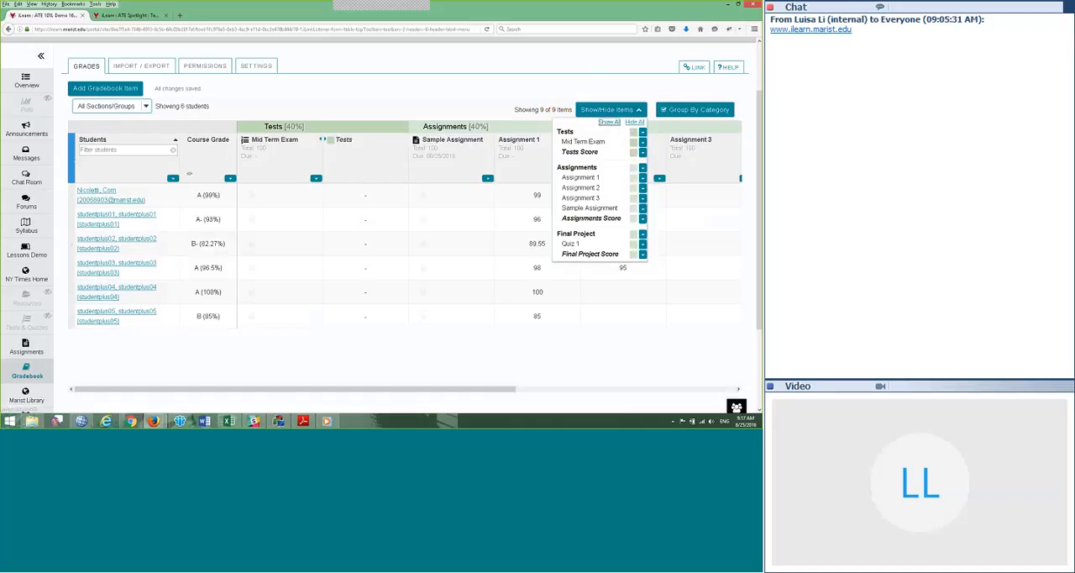
Step: Turn off category grouping and look over the ungrouped gradebook columns
click(664, 112)
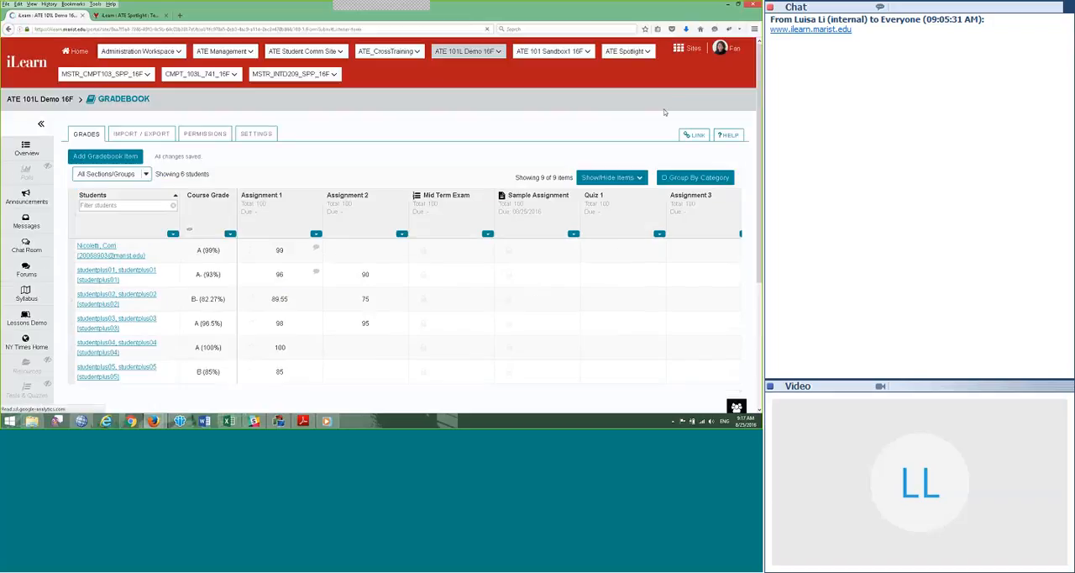
scroll(646, 330, down, 1)
scroll(644, 328, down, 2)
scroll(644, 328, up, 1)
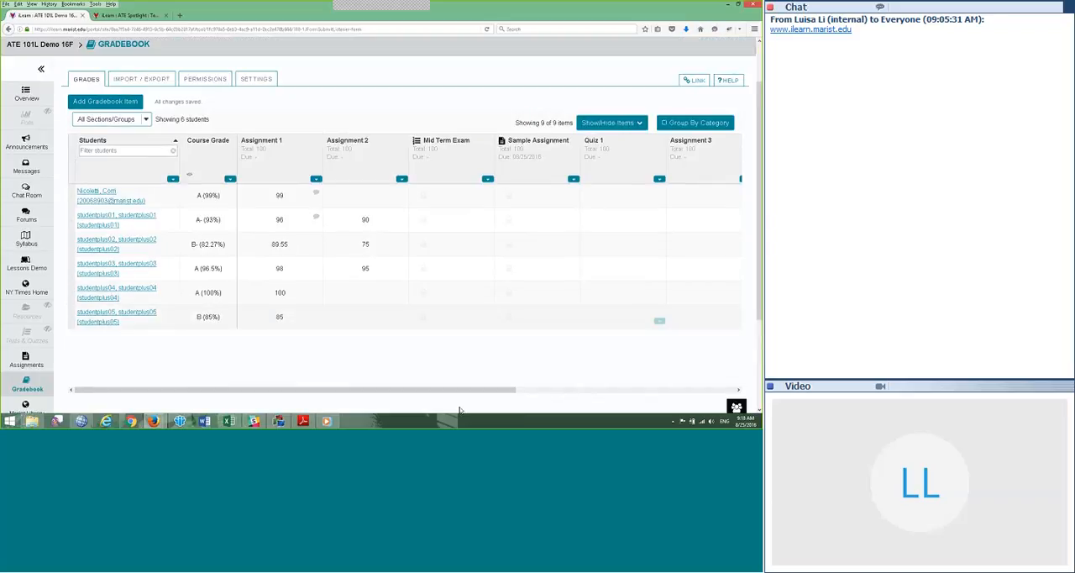
mouse_move(469, 392)
mouse_down()
mouse_move(712, 394)
mouse_move(450, 385)
mouse_up()
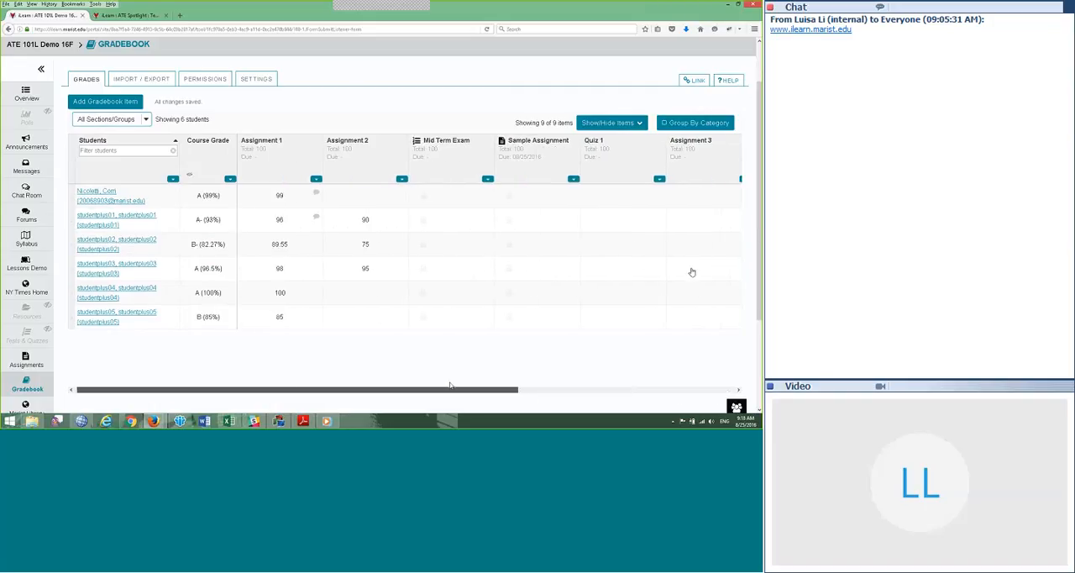
Step: Turn category grouping back on and look over the Tests and Assignments columns
click(666, 126)
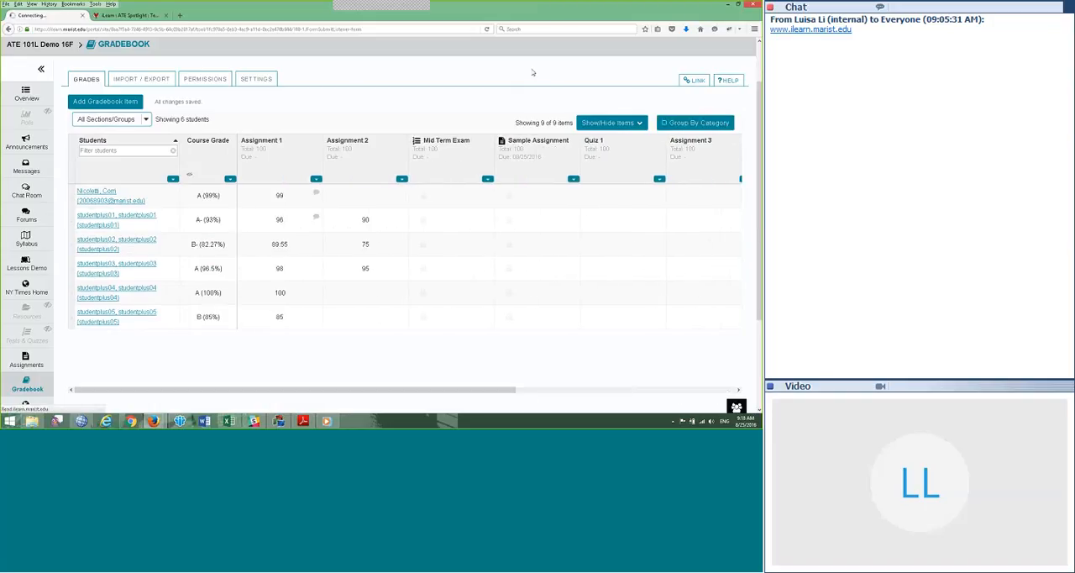
scroll(476, 366, down, 2)
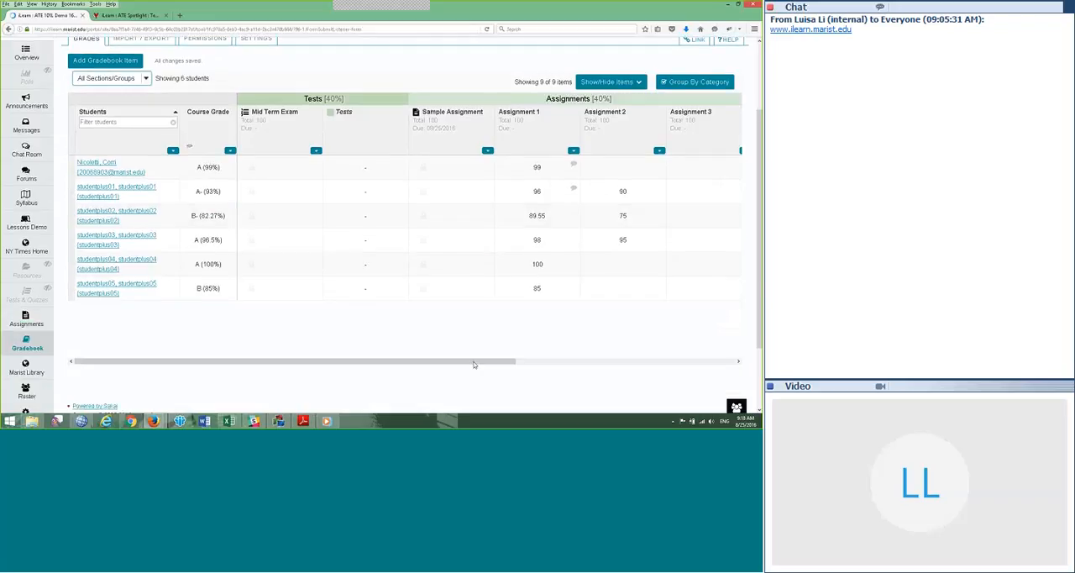
drag(480, 363, 484, 363)
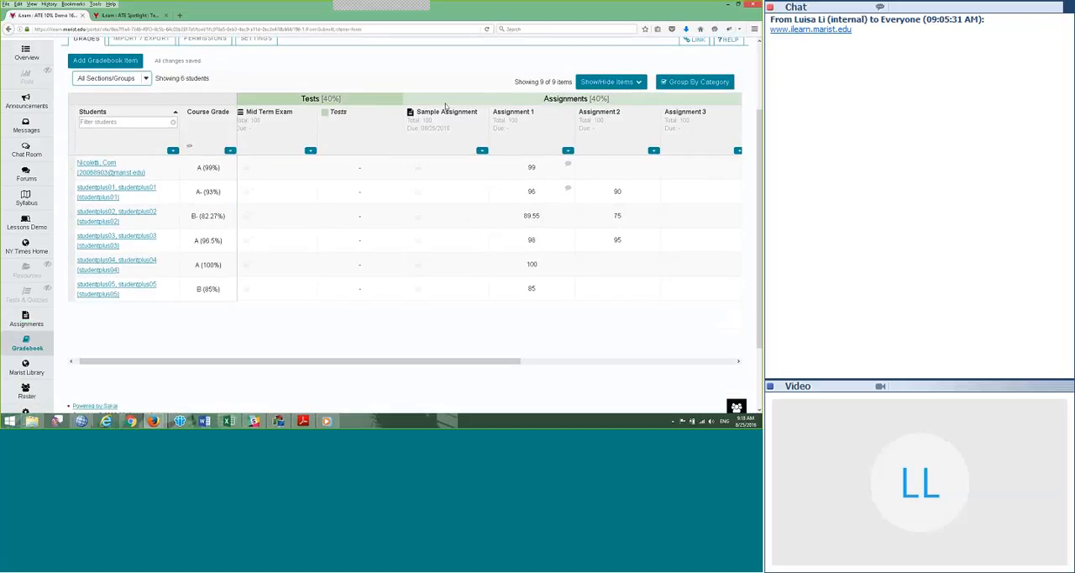
drag(457, 363, 427, 377)
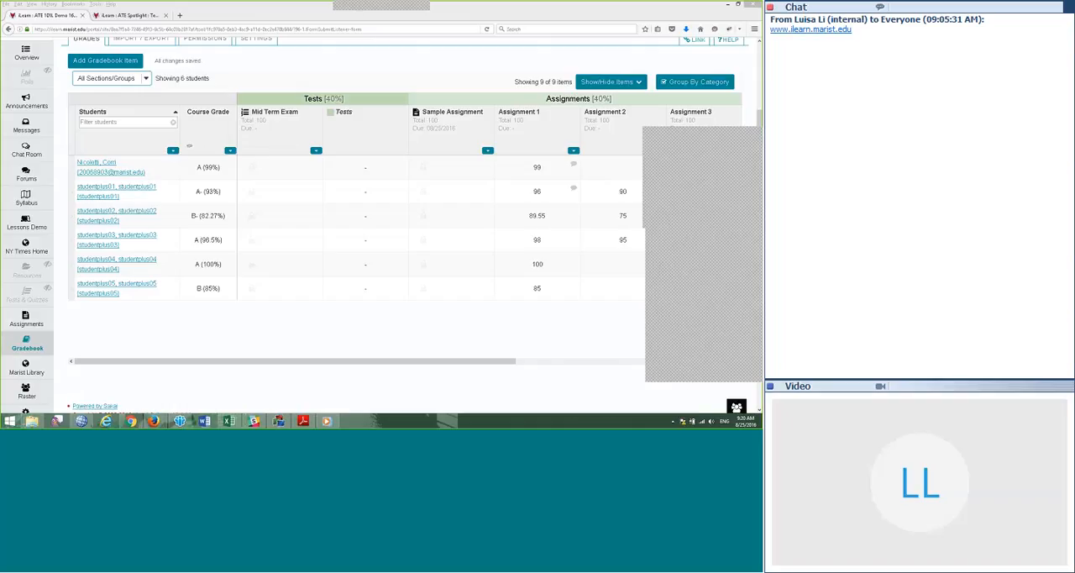
Step: Switch to the ATE 101 Sandbox1 16F site and open its Gradebook
scroll(345, 65, up, 2)
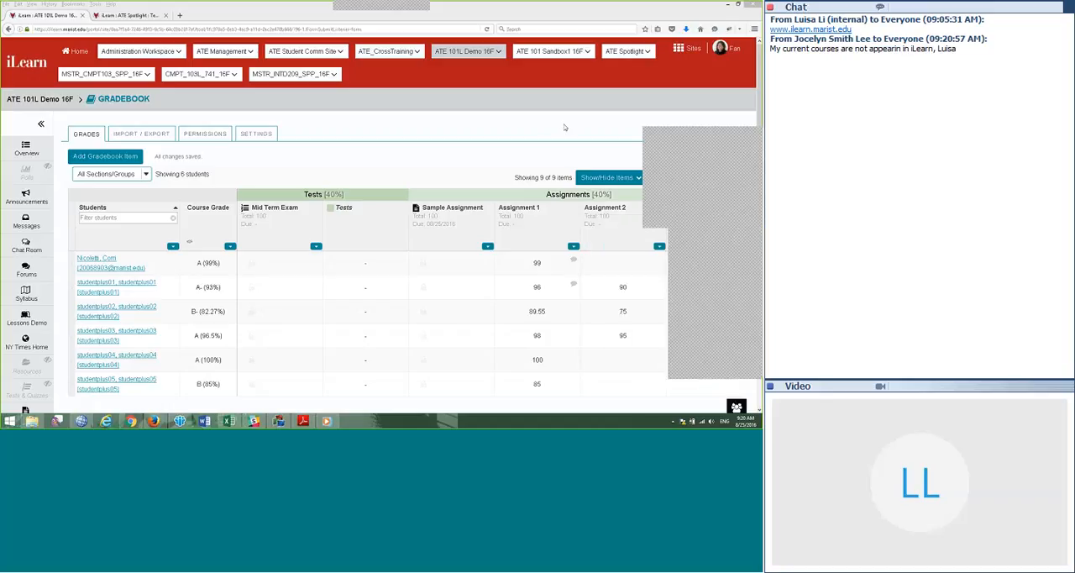
click(548, 53)
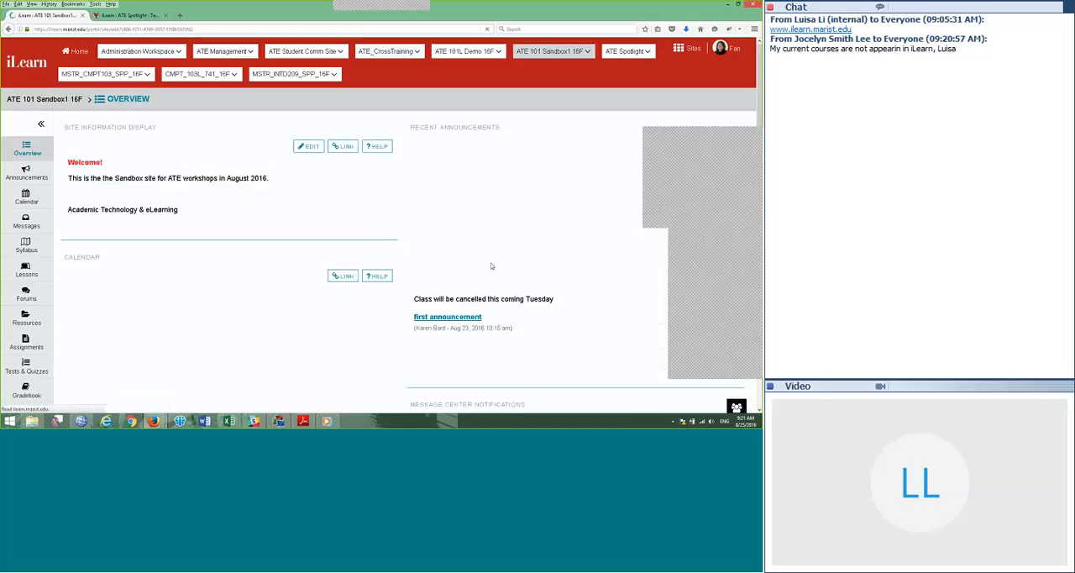
scroll(151, 316, down, 2)
scroll(116, 325, up, 2)
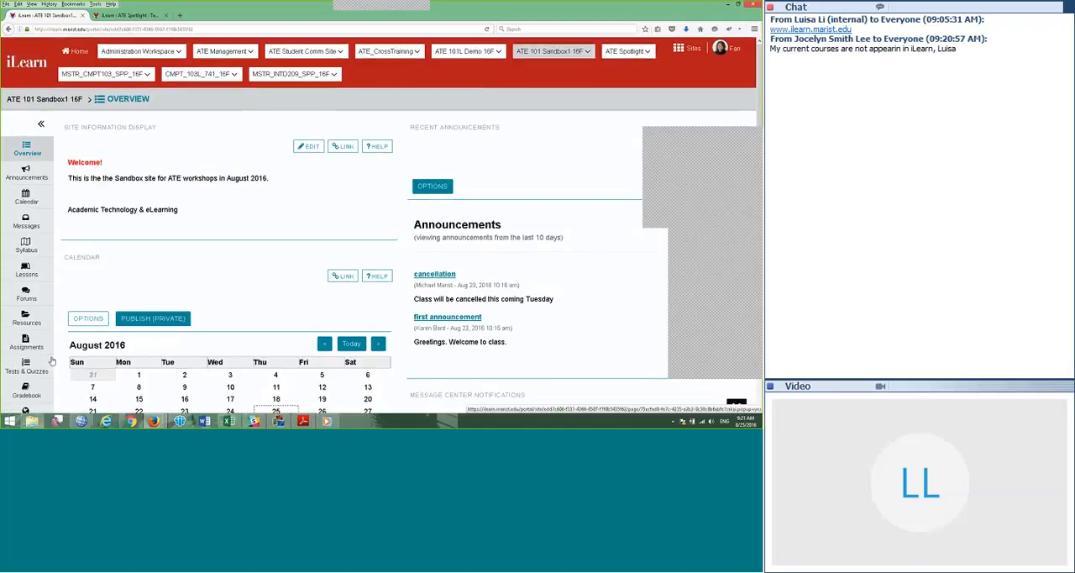
scroll(52, 361, down, 4)
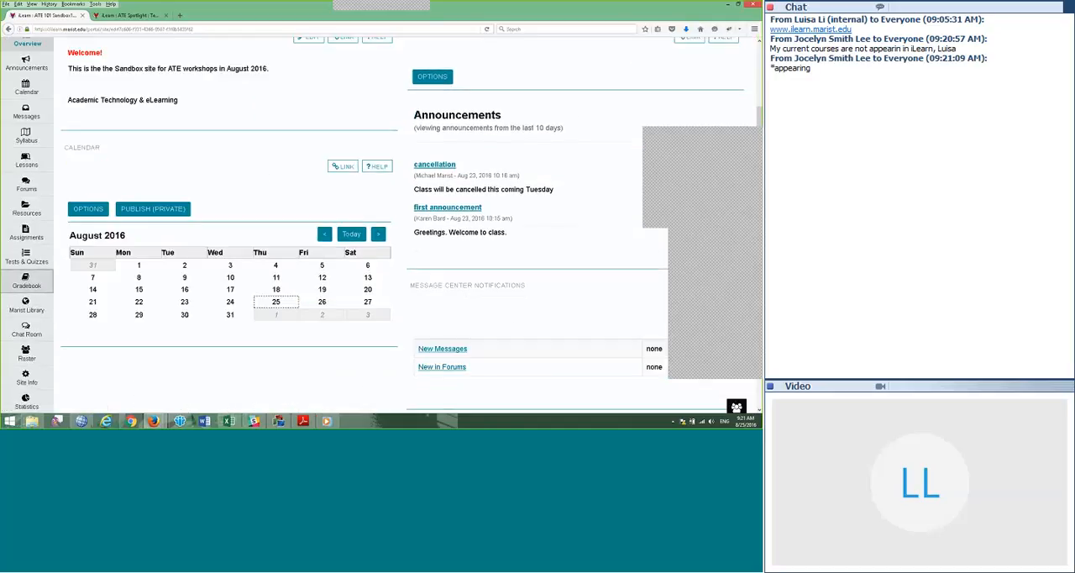
click(26, 280)
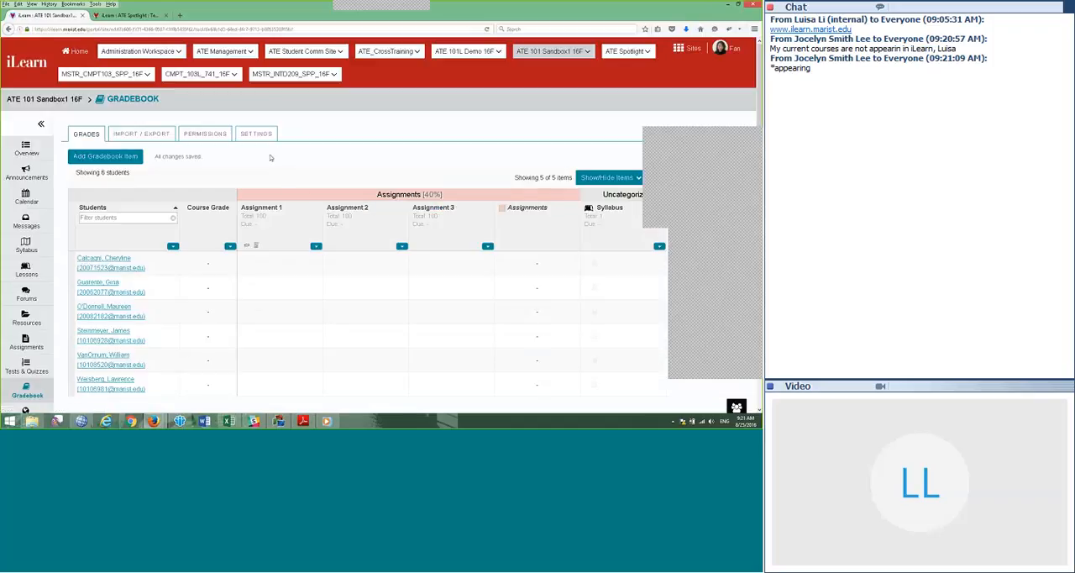
Step: Delete the Assignment 1 item from the sandbox gradebook and confirm the deletion
scroll(252, 168, down, 3)
scroll(303, 218, up, 3)
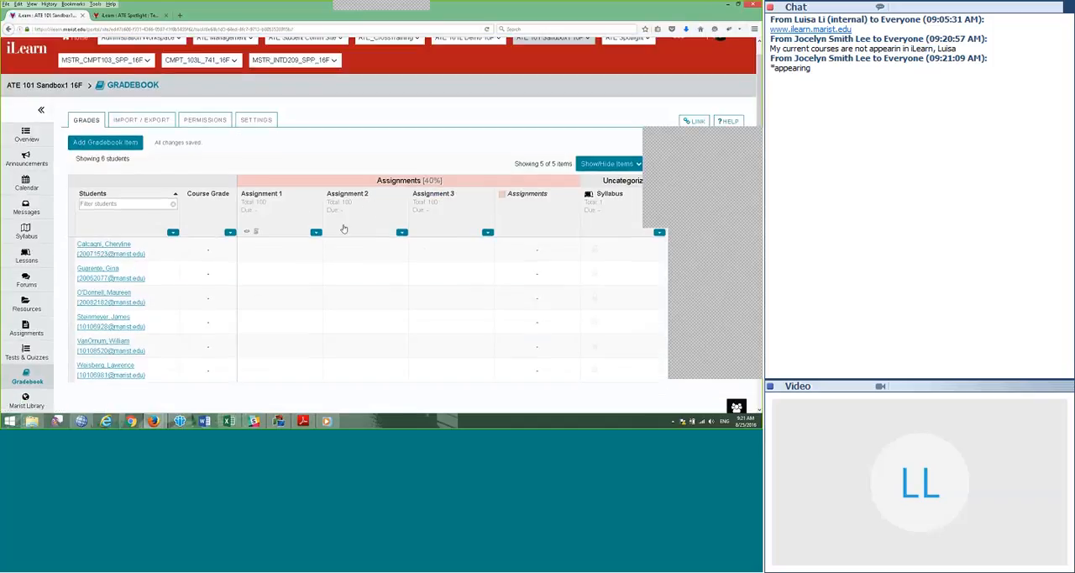
click(316, 232)
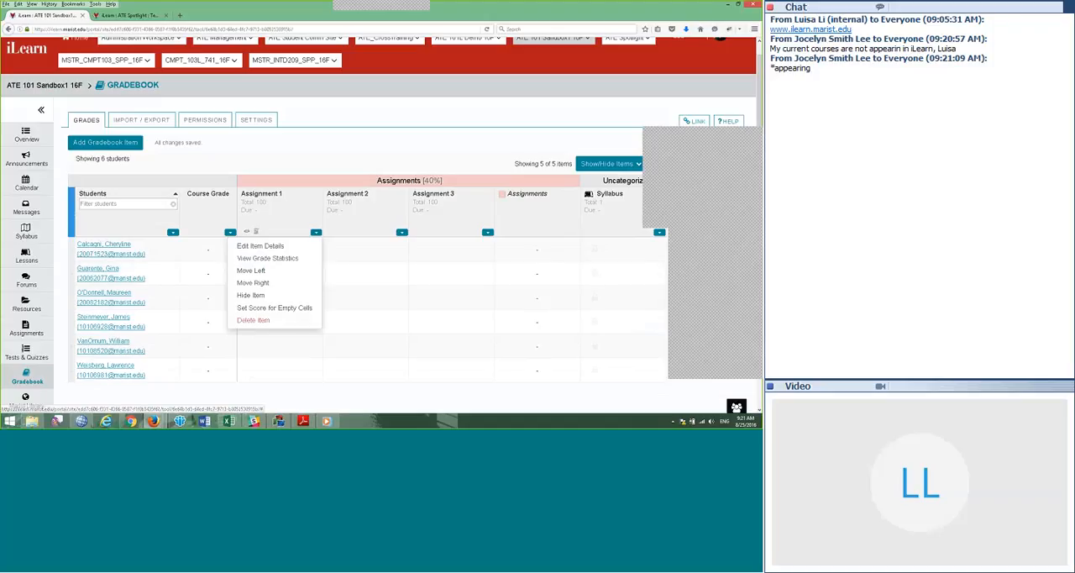
click(253, 320)
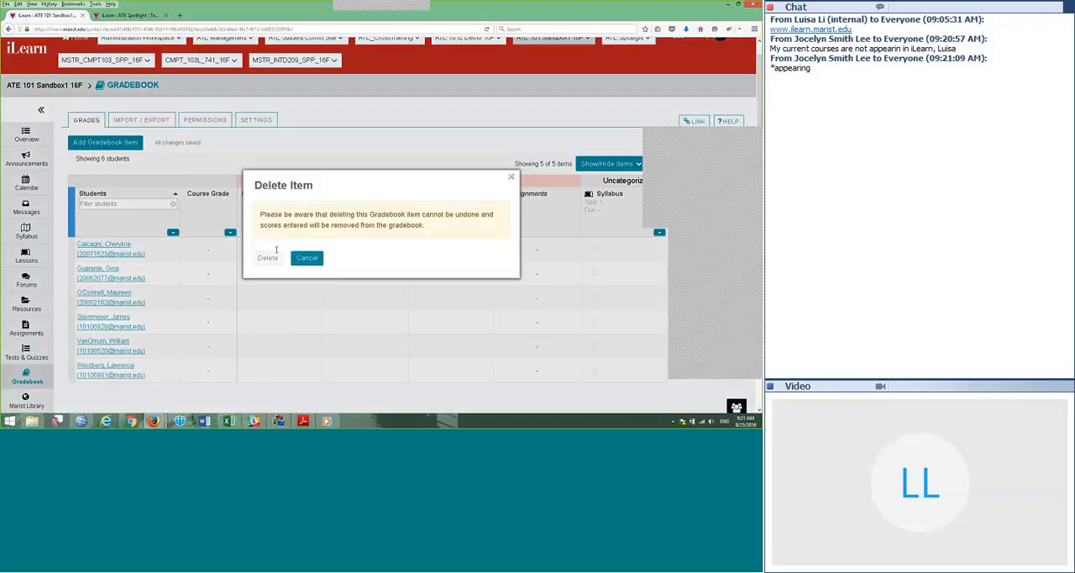
click(268, 257)
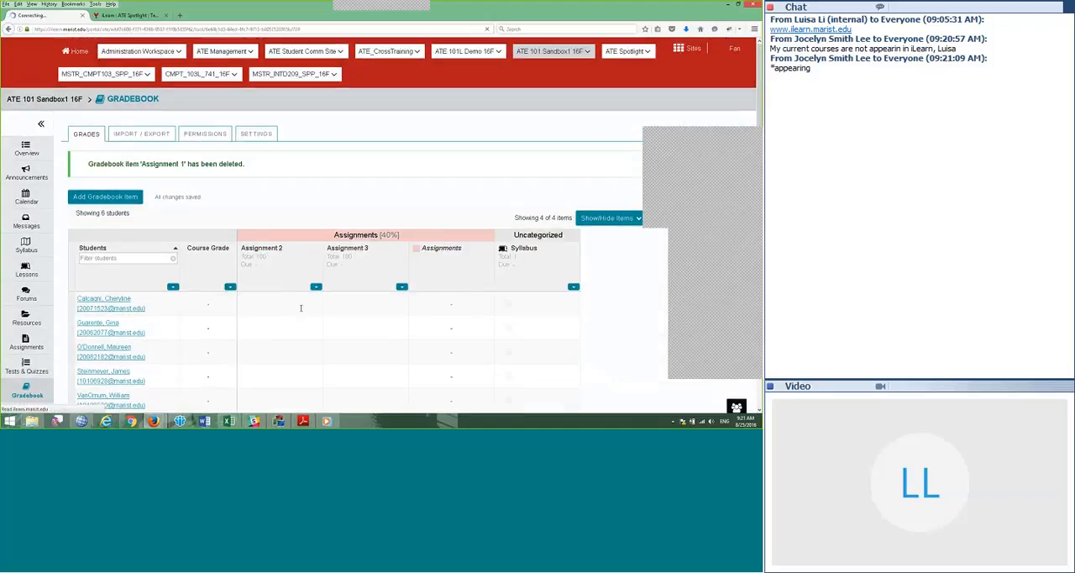
Step: Delete the Assignment 2 and Assignment 3 items from the sandbox gradebook
click(316, 287)
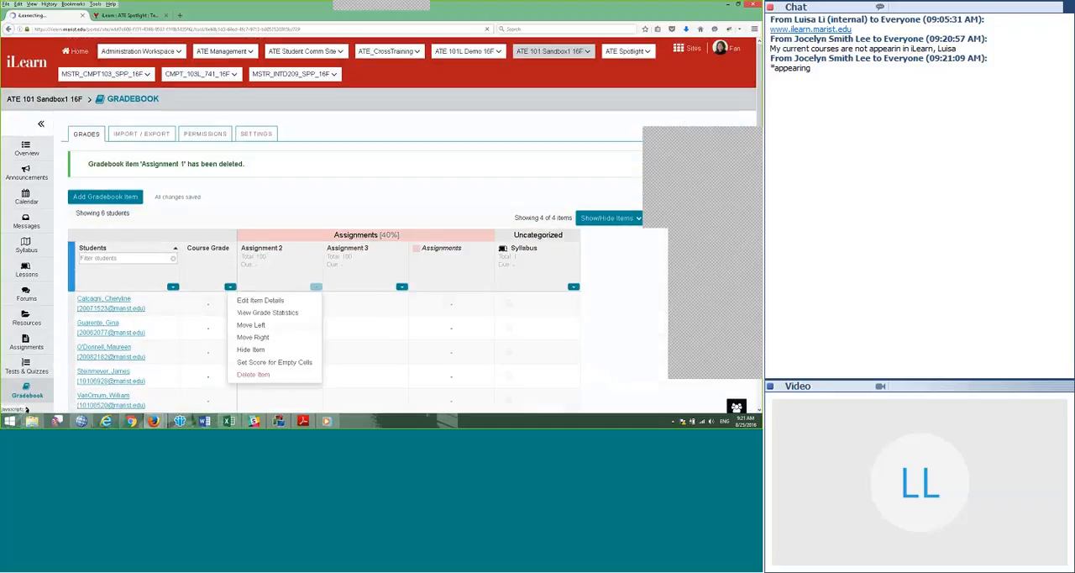
click(253, 374)
click(269, 257)
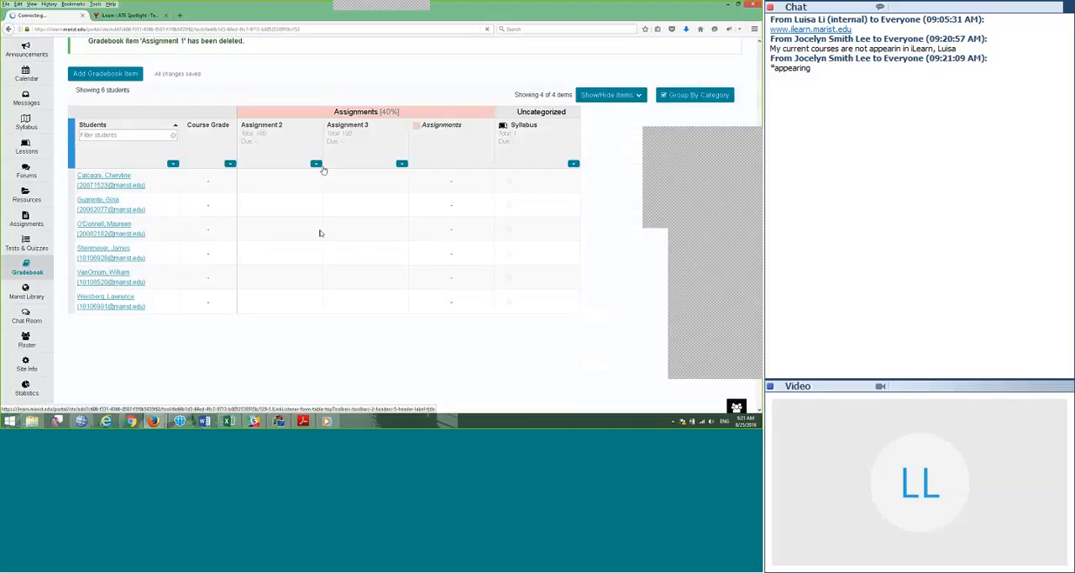
click(316, 287)
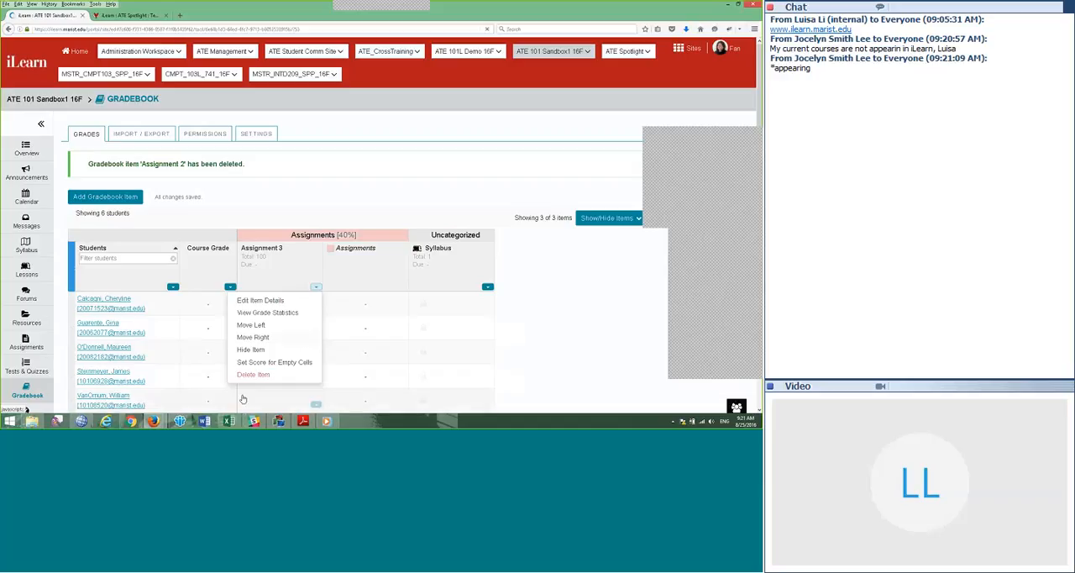
click(251, 375)
click(267, 258)
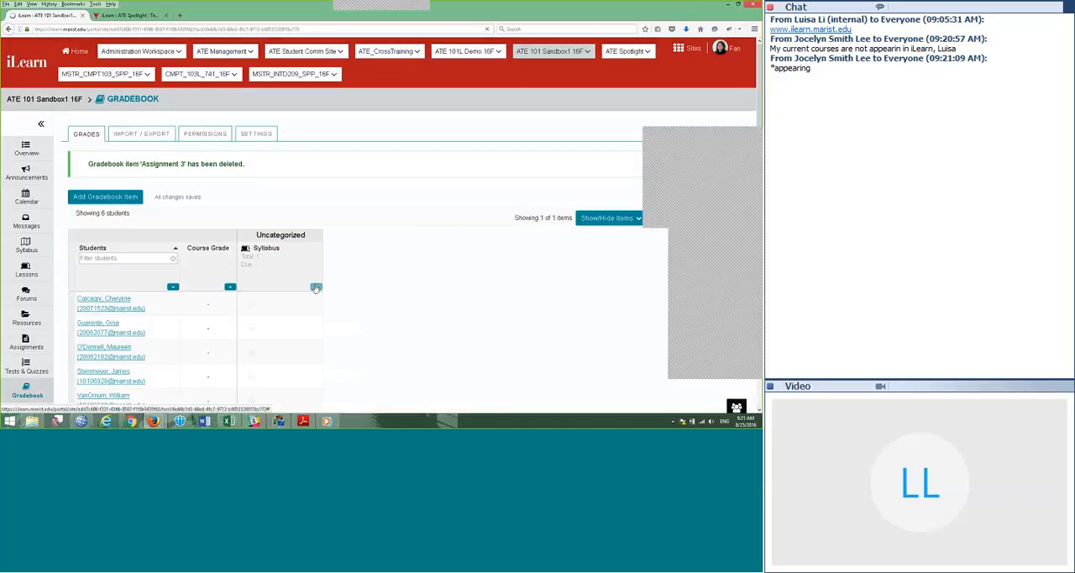
Step: Check which actions are available for the uncategorized Syllabus item
click(316, 287)
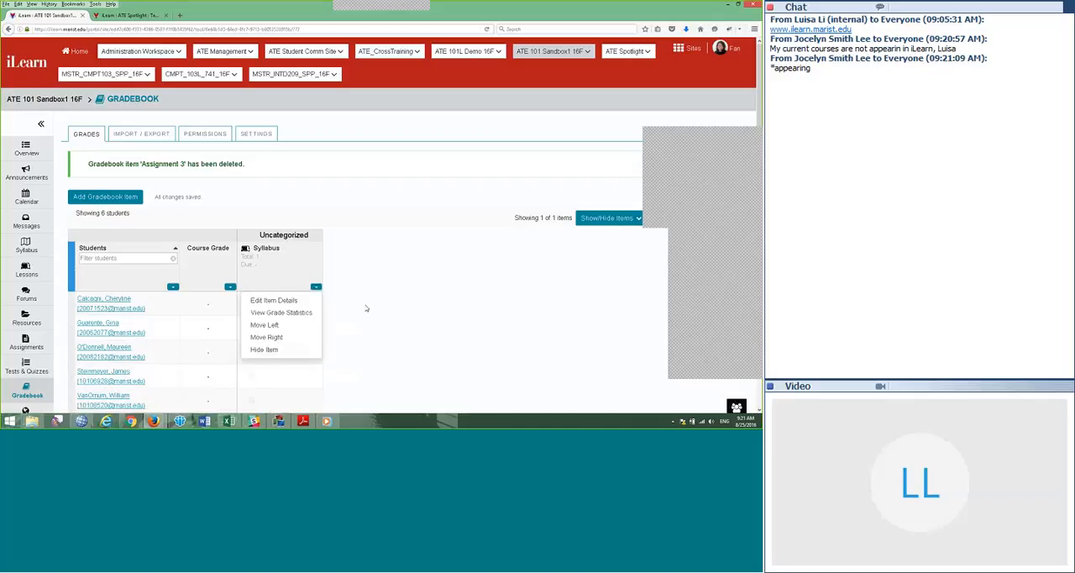
click(366, 309)
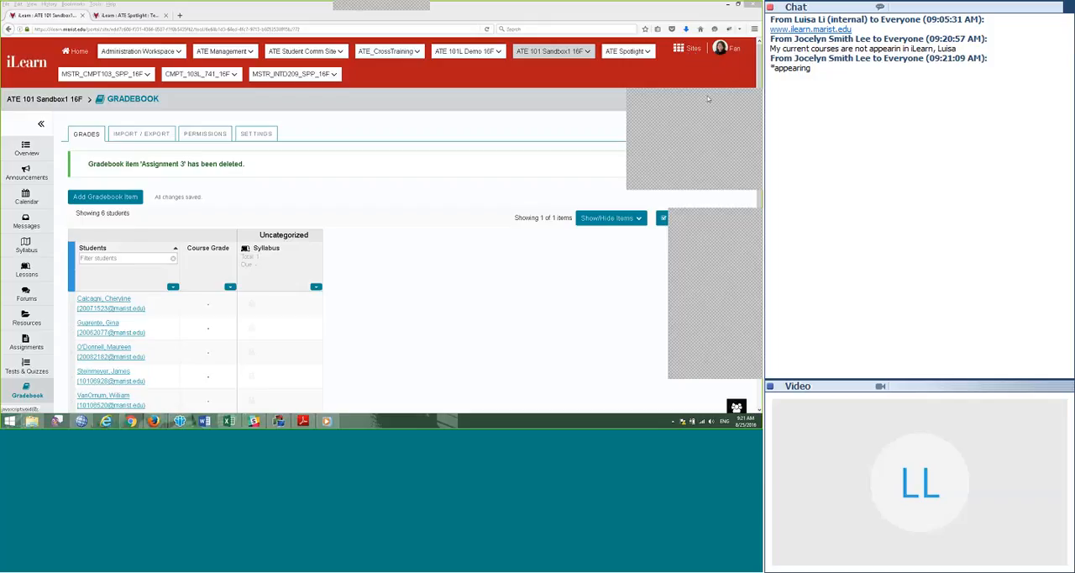
Step: Open the list of all sites, review the courses grouped under Fall 2016, and close the list
click(681, 52)
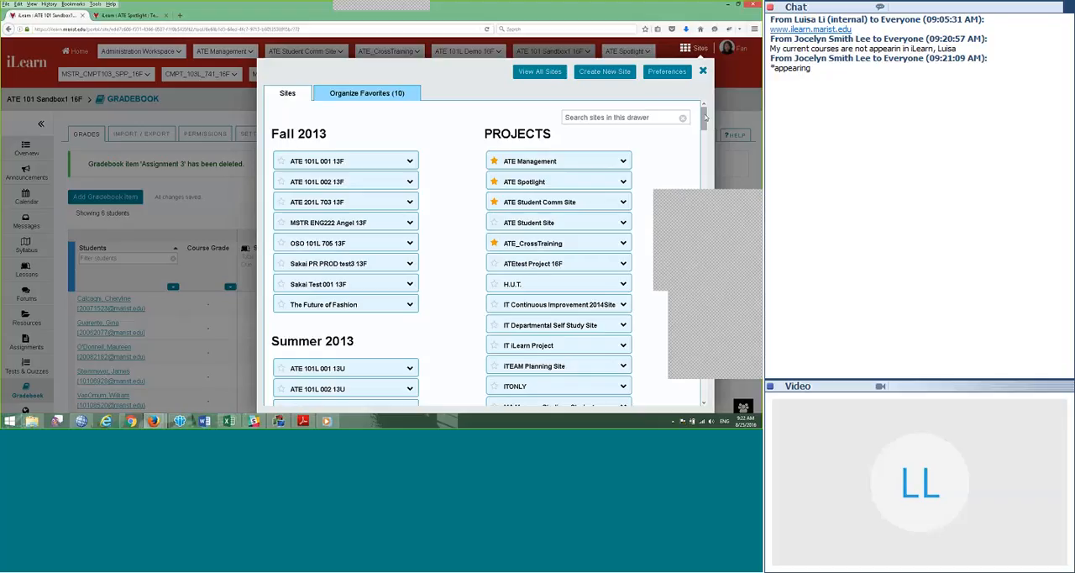
drag(706, 120, 704, 202)
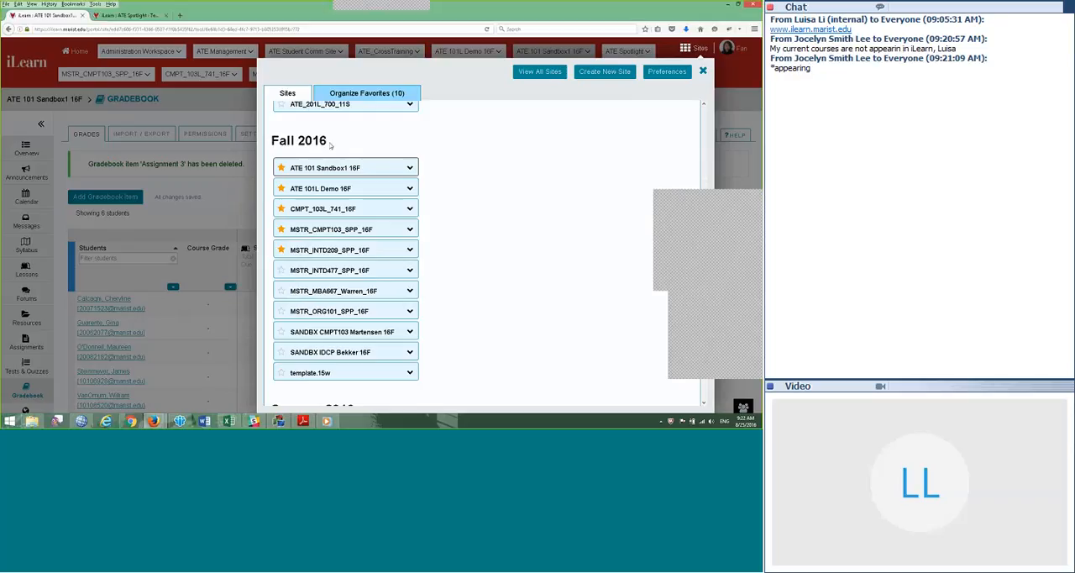
drag(328, 140, 263, 144)
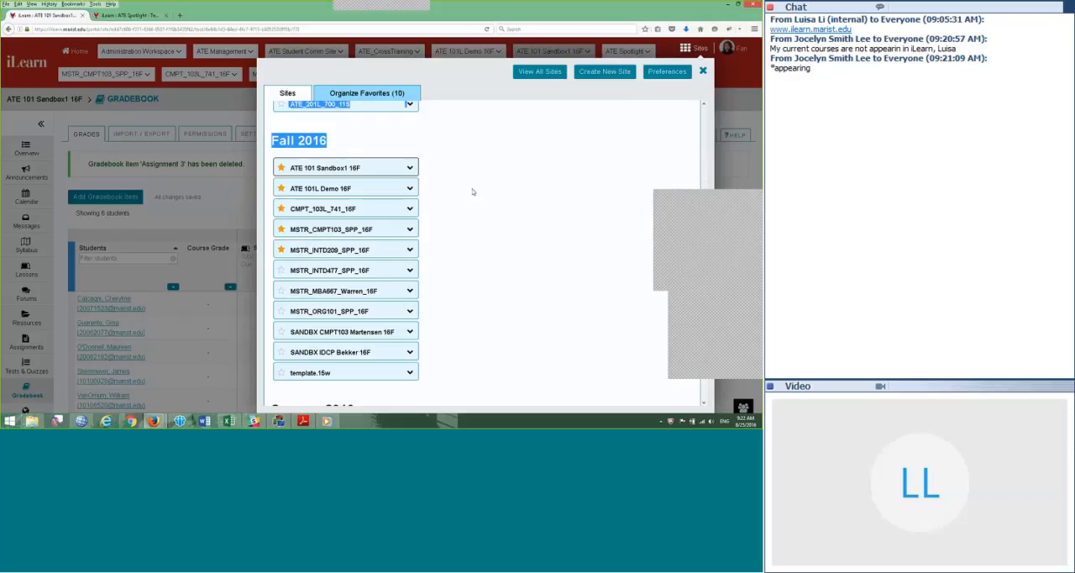
click(472, 192)
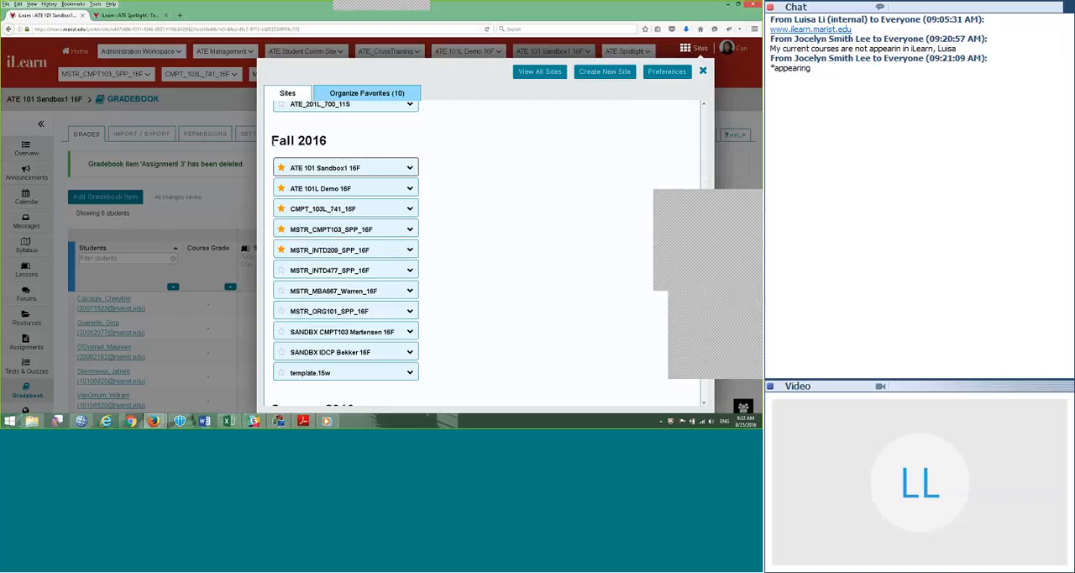
triple_click(341, 149)
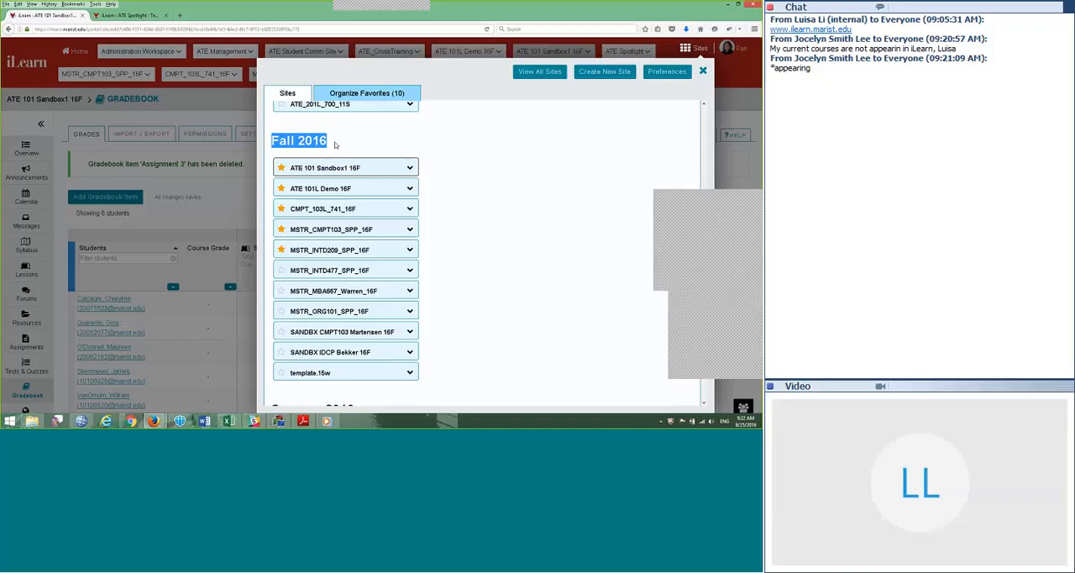
click(614, 154)
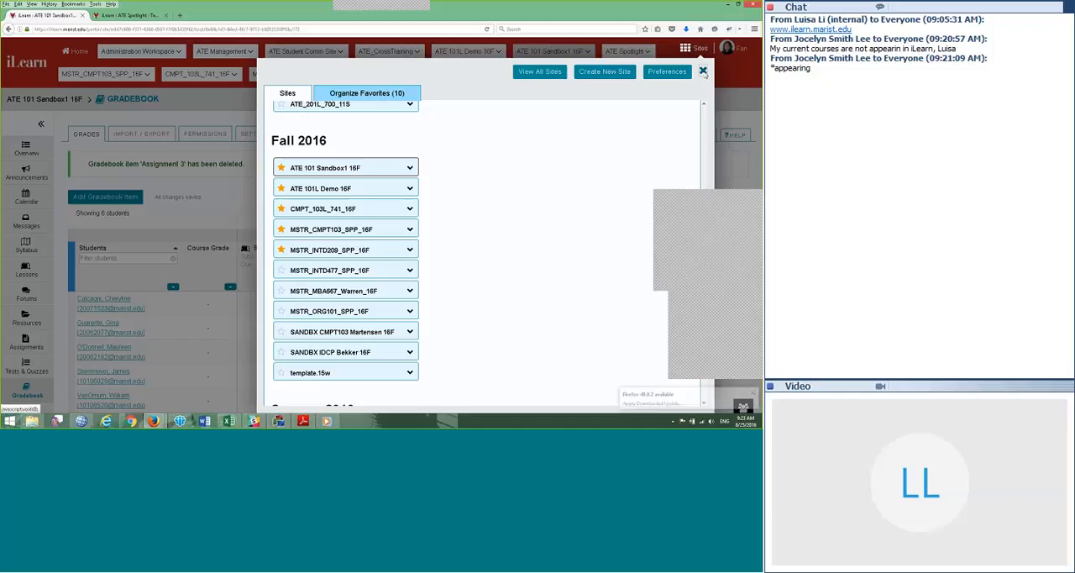
click(705, 72)
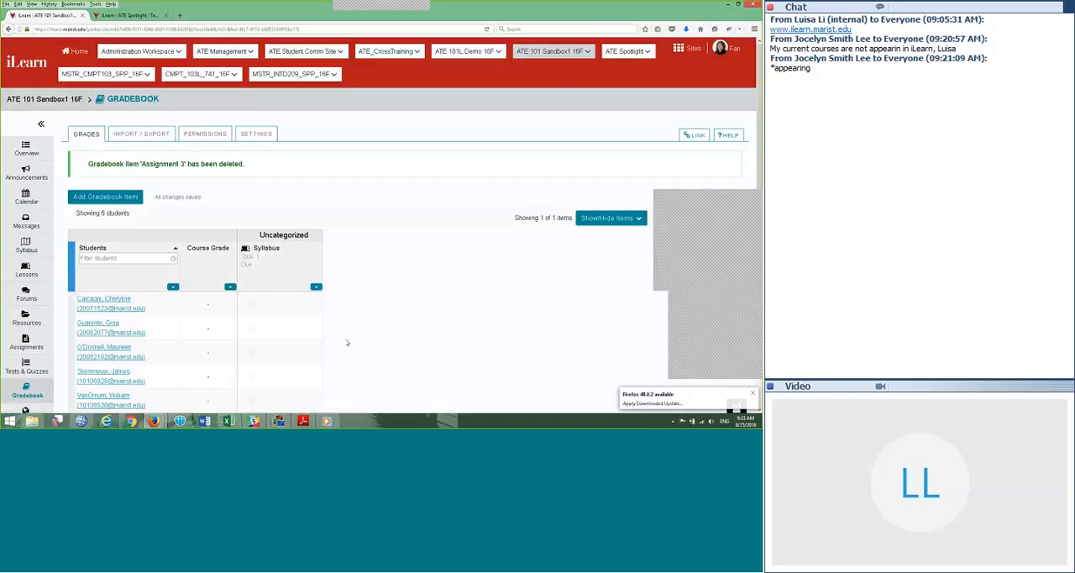
Step: Open the sandbox site's Syllabus page and check whether its contents account for the Syllabus gradebook item
scroll(329, 356, down, 1)
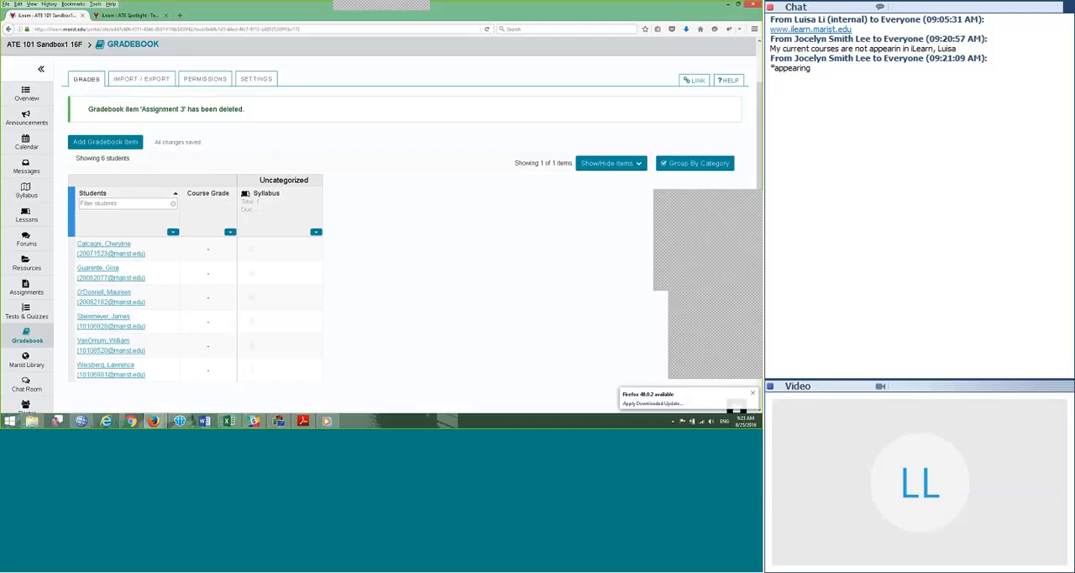
click(26, 192)
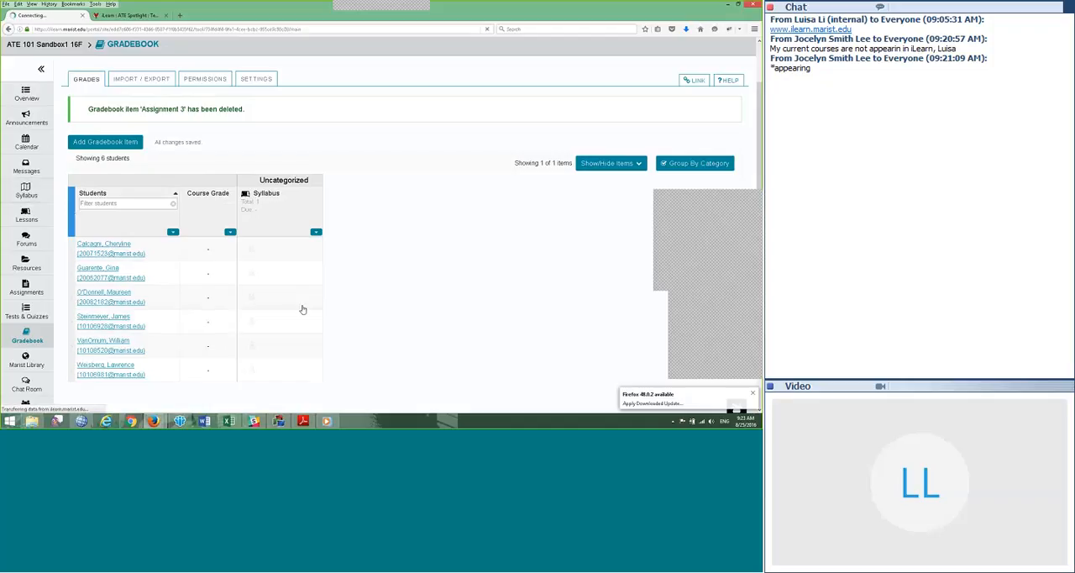
scroll(298, 300, down, 4)
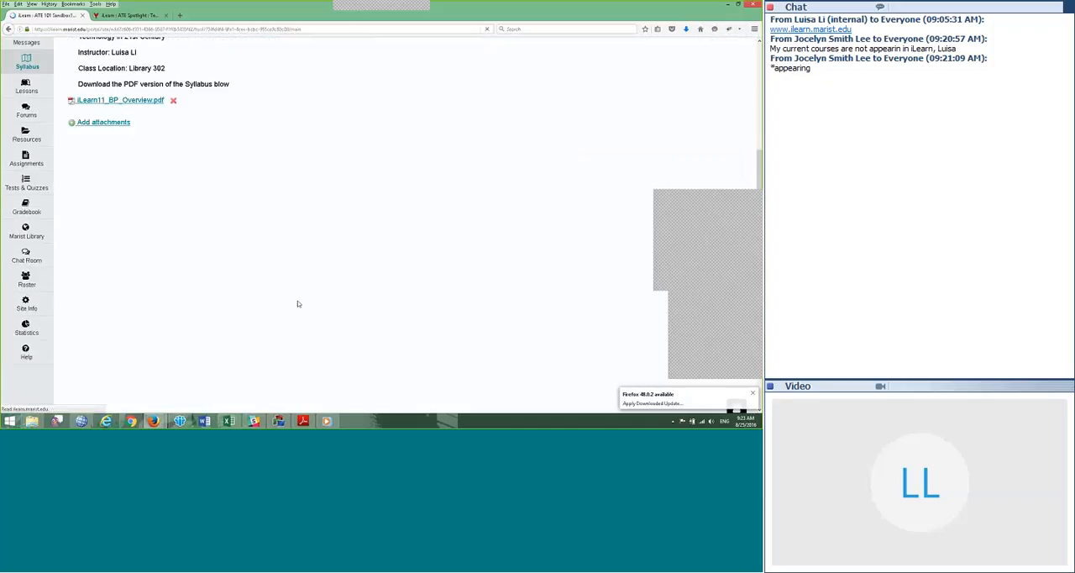
scroll(298, 303, up, 1)
scroll(350, 303, down, 1)
scroll(168, 269, up, 4)
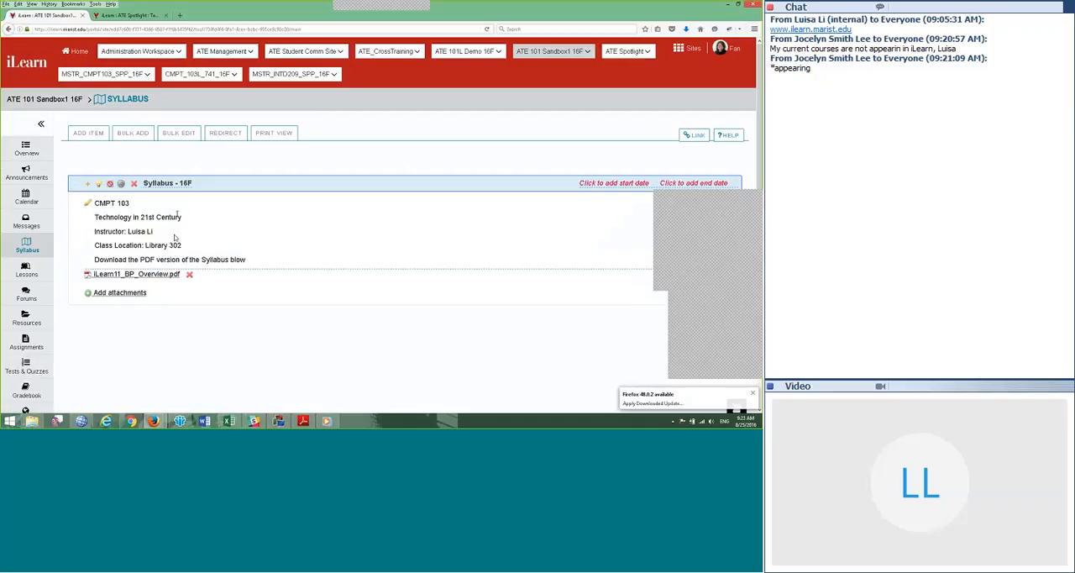
Step: Delete the poll question "Have you read and signed off the Syllabus?" from the sandbox site's Lessons page
scroll(53, 270, down, 1)
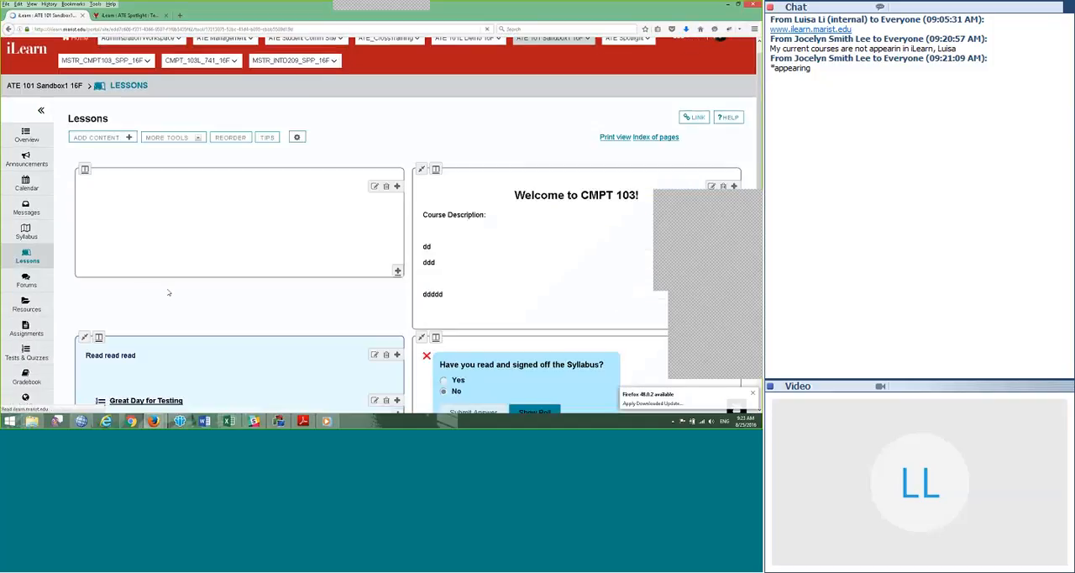
scroll(385, 296, down, 3)
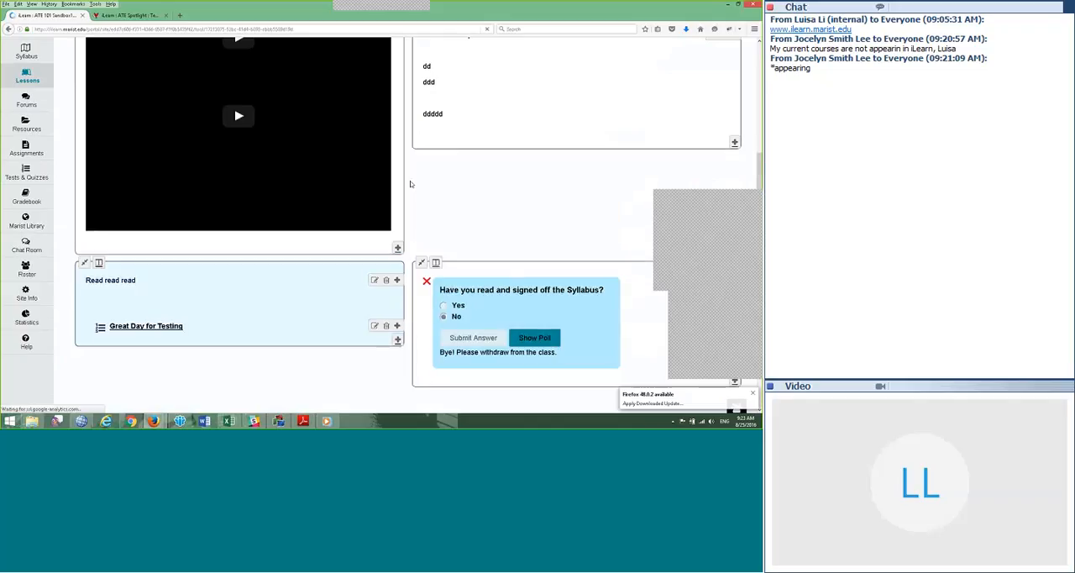
scroll(411, 185, down, 2)
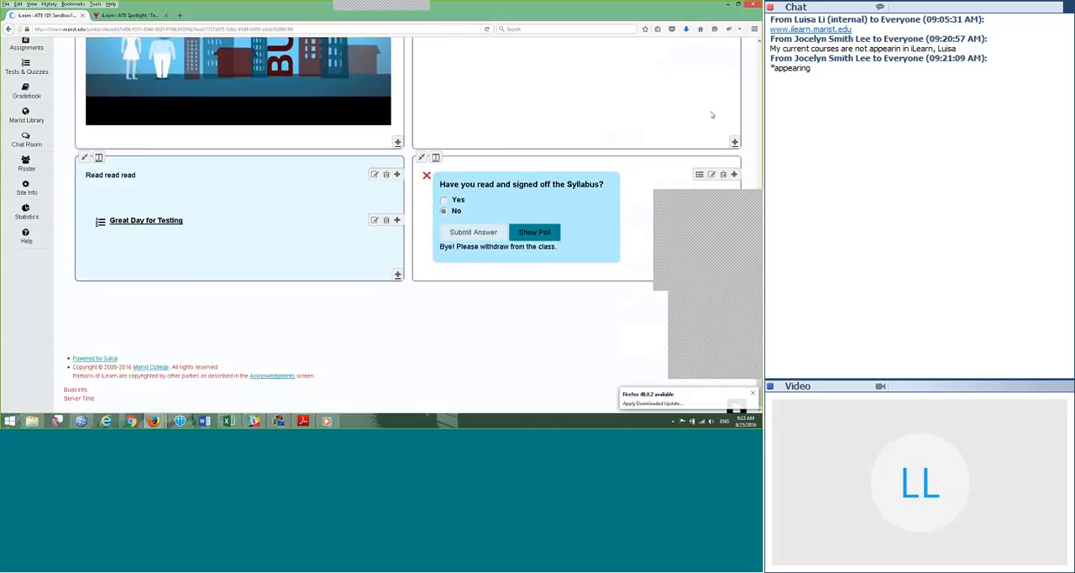
click(723, 174)
click(369, 249)
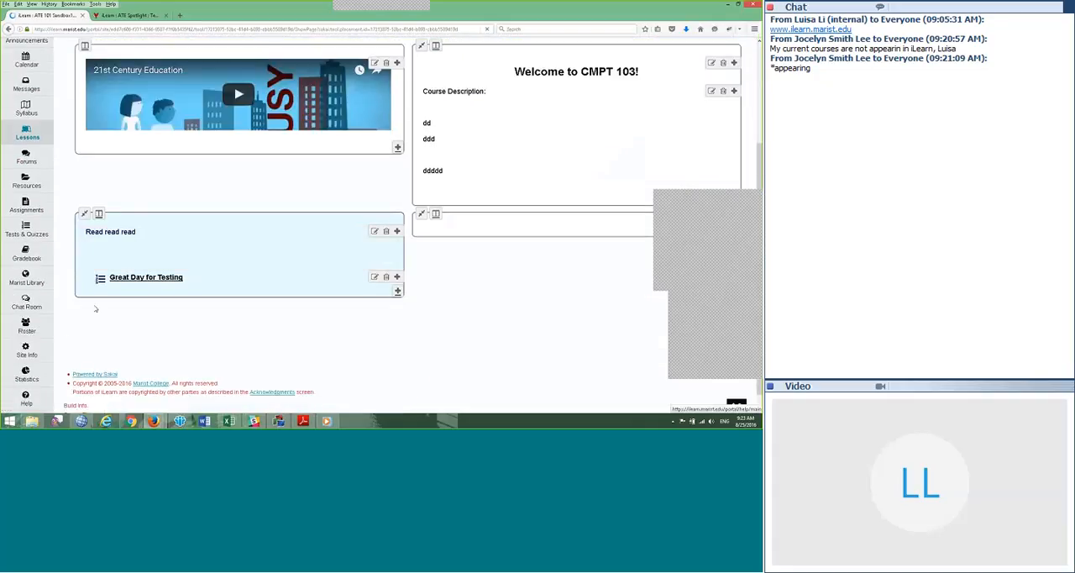
Step: Return to the sandbox gradebook, open its settings and review the Grade Entry options
scroll(96, 308, down, 2)
click(35, 186)
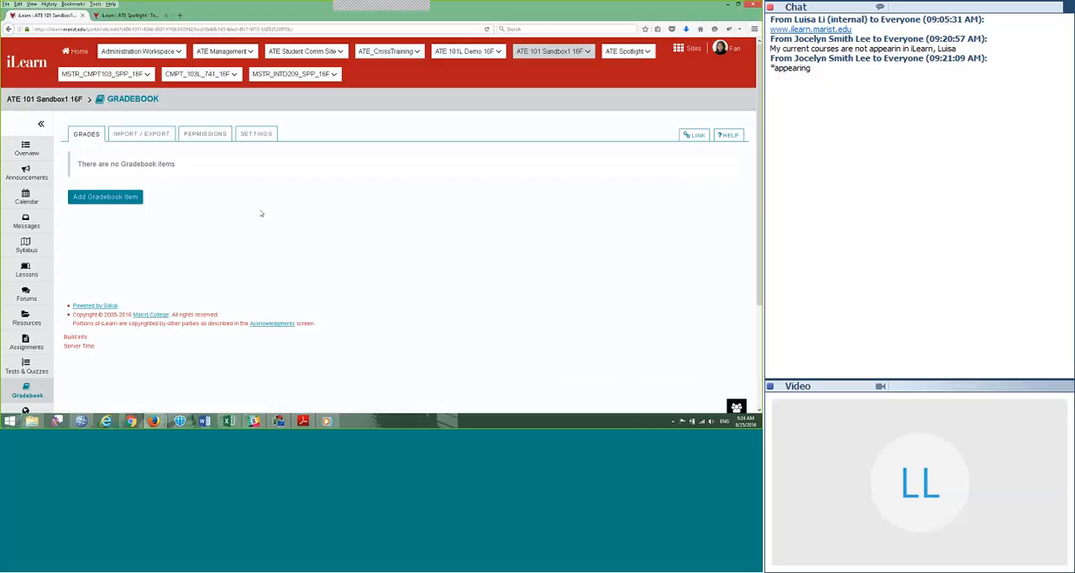
click(256, 135)
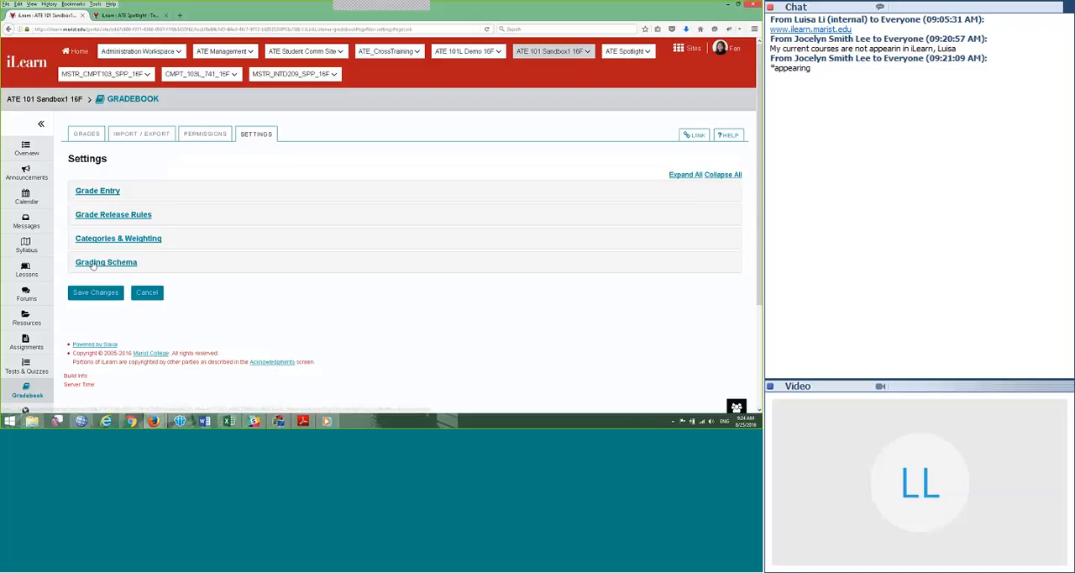
click(98, 191)
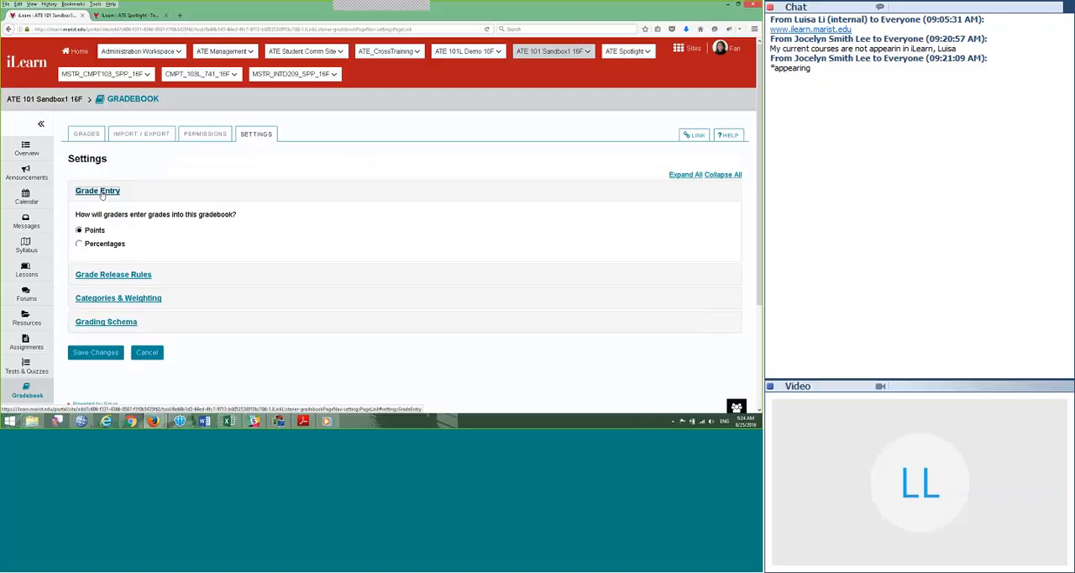
click(99, 192)
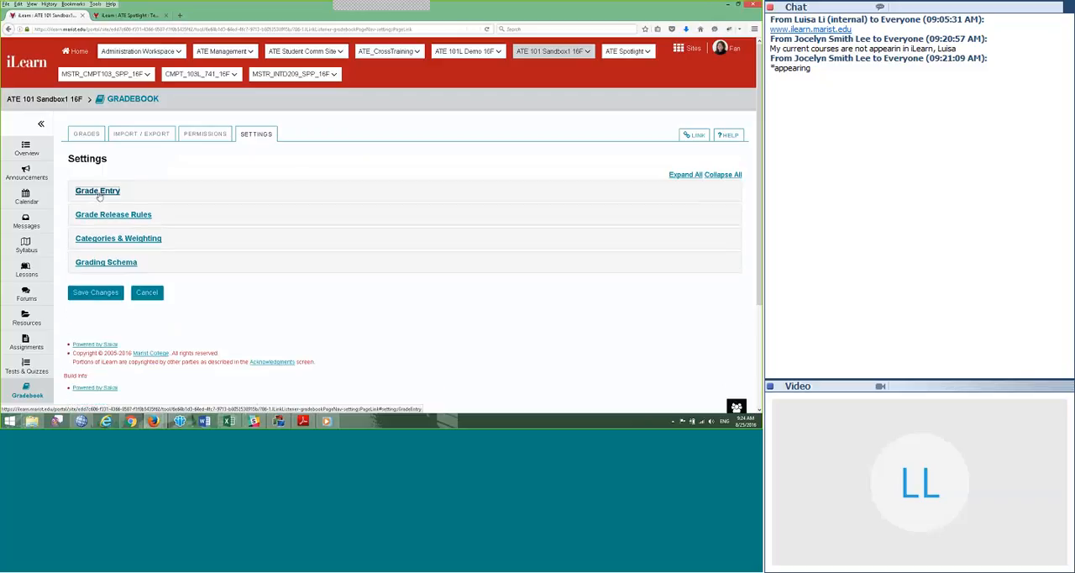
click(97, 193)
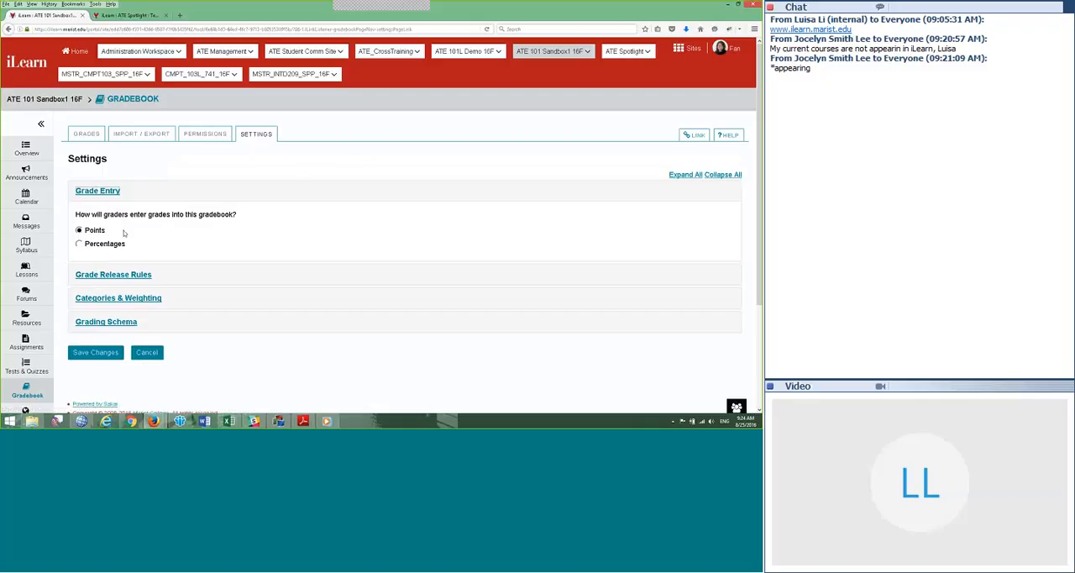
click(97, 192)
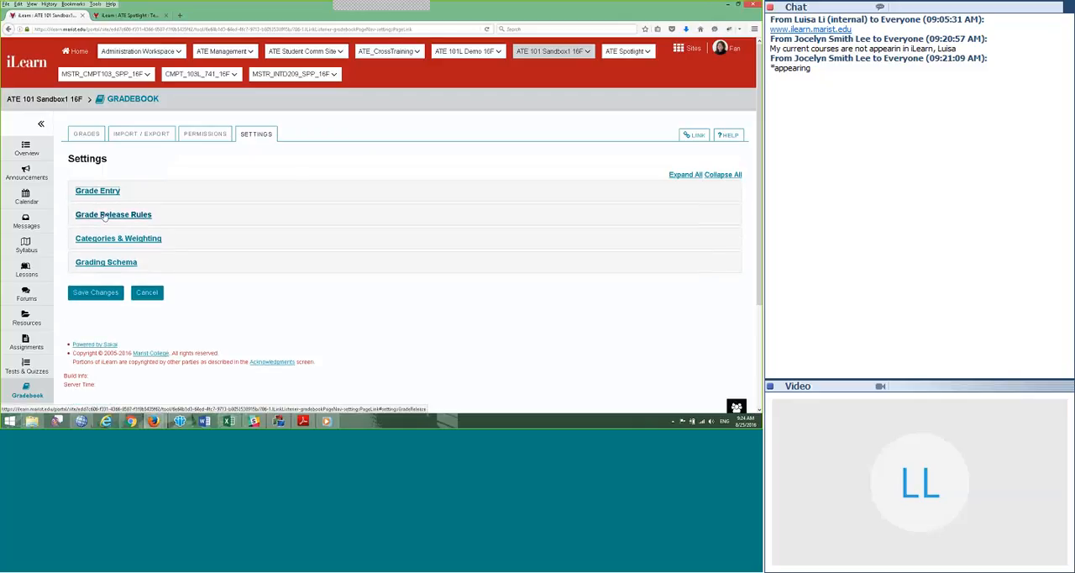
Step: Expand the Grade Release Rules and switch the display of the final course grade to students off and back on
click(104, 215)
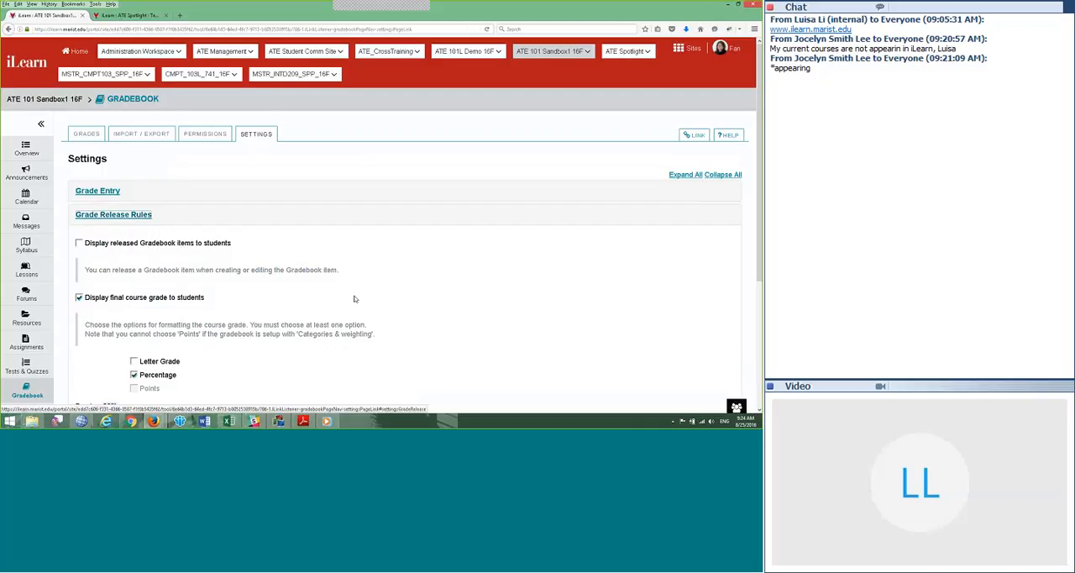
scroll(354, 299, down, 2)
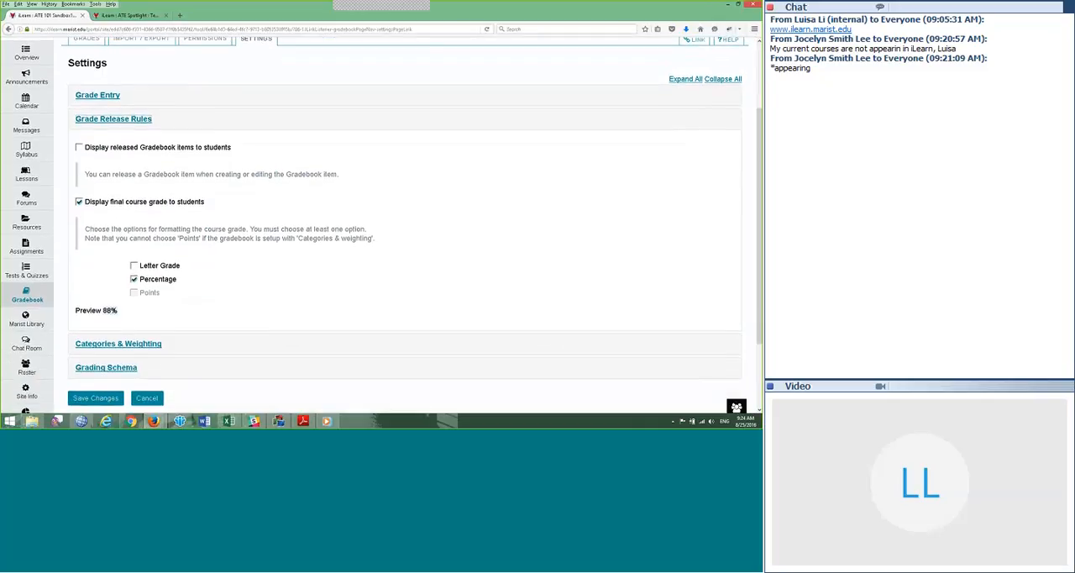
click(79, 203)
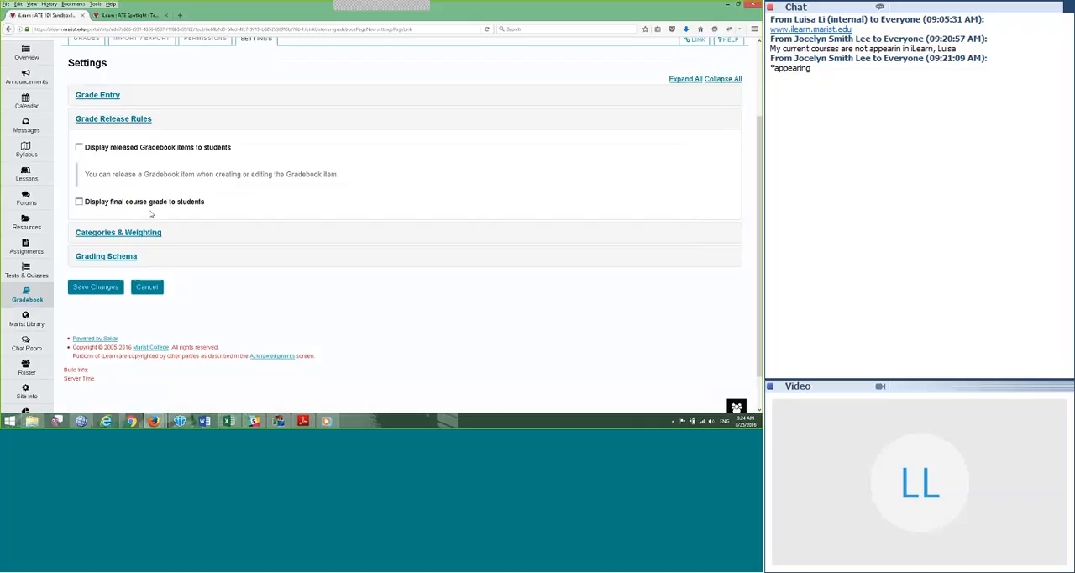
click(100, 203)
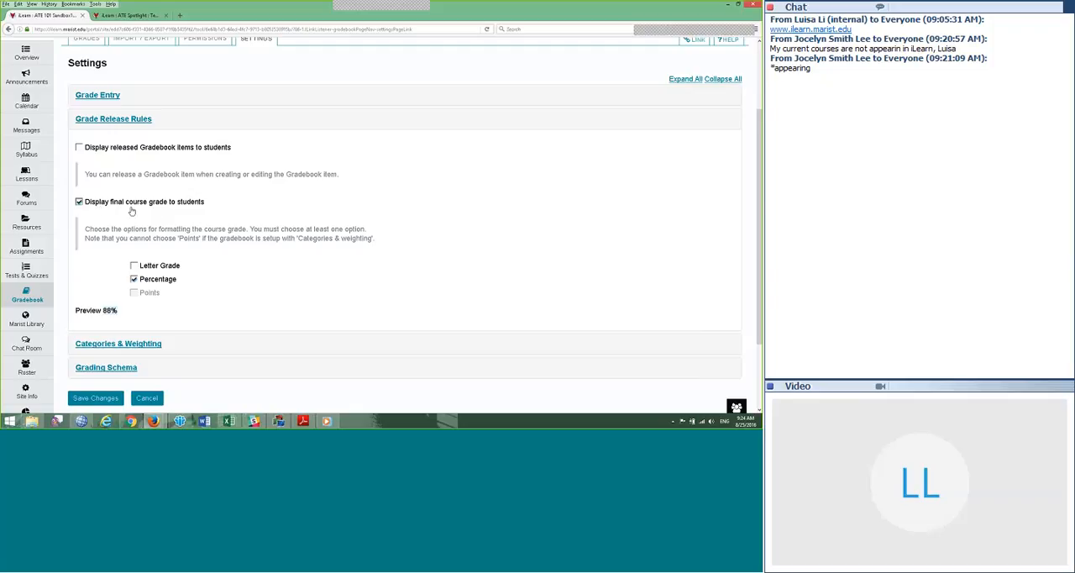
Step: Try different course grade display formats, ending with both Letter Grade and Percentage enabled
click(134, 267)
scroll(187, 283, down, 1)
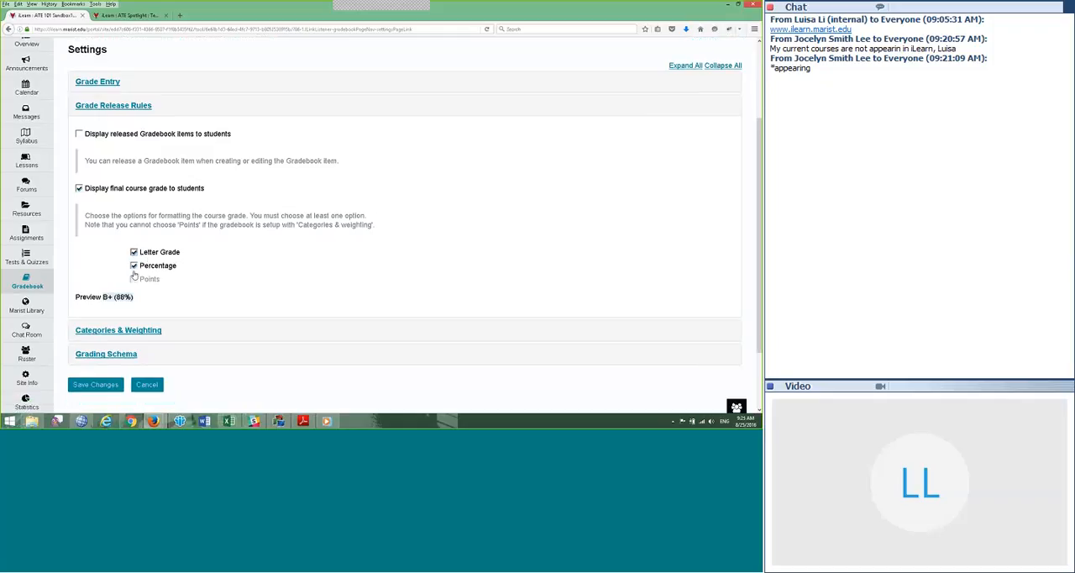
click(135, 266)
click(135, 252)
click(135, 288)
click(134, 265)
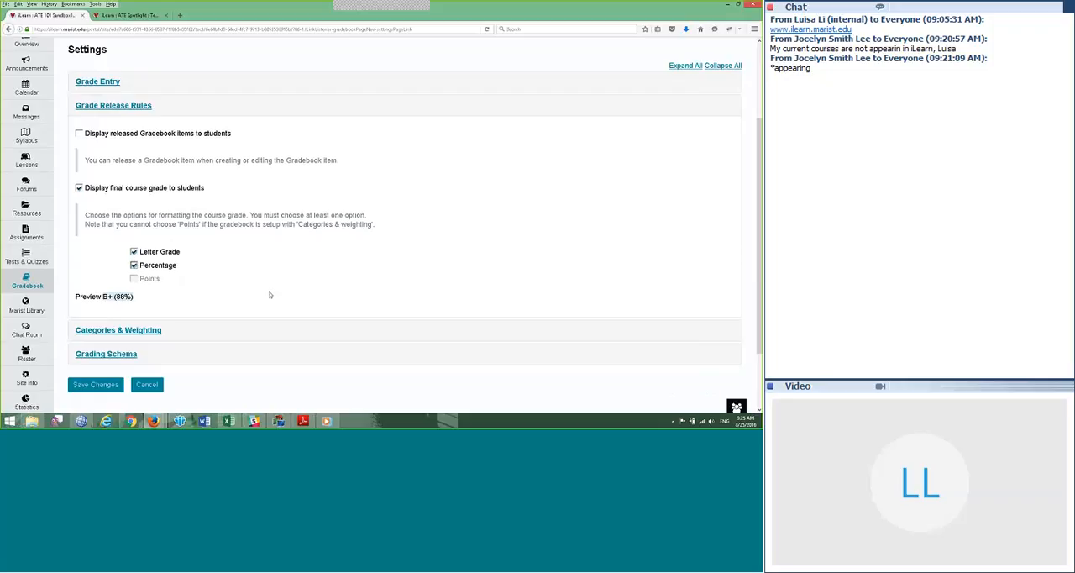
Step: Expand the Grading Schema and review the minimum percentages of the Marist Grade Scale against the course grade preview
scroll(270, 294, down, 1)
scroll(270, 294, down, 1)
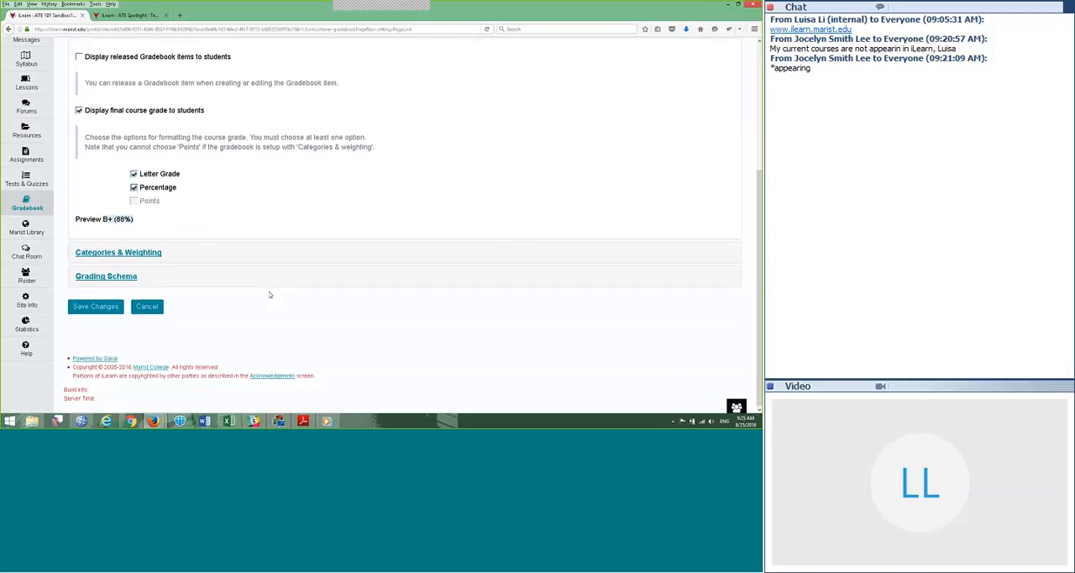
click(115, 280)
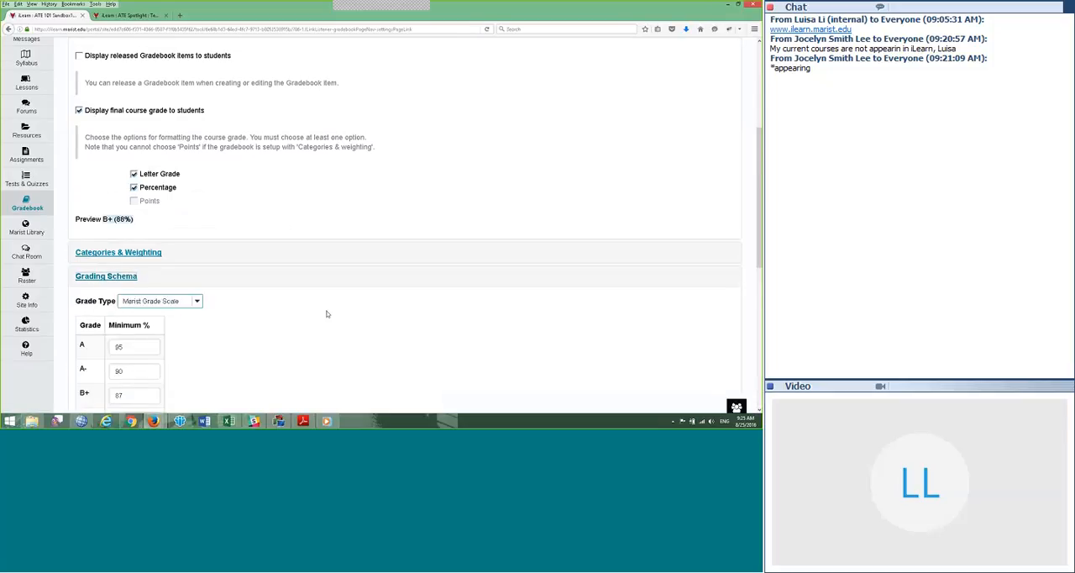
scroll(323, 314, down, 2)
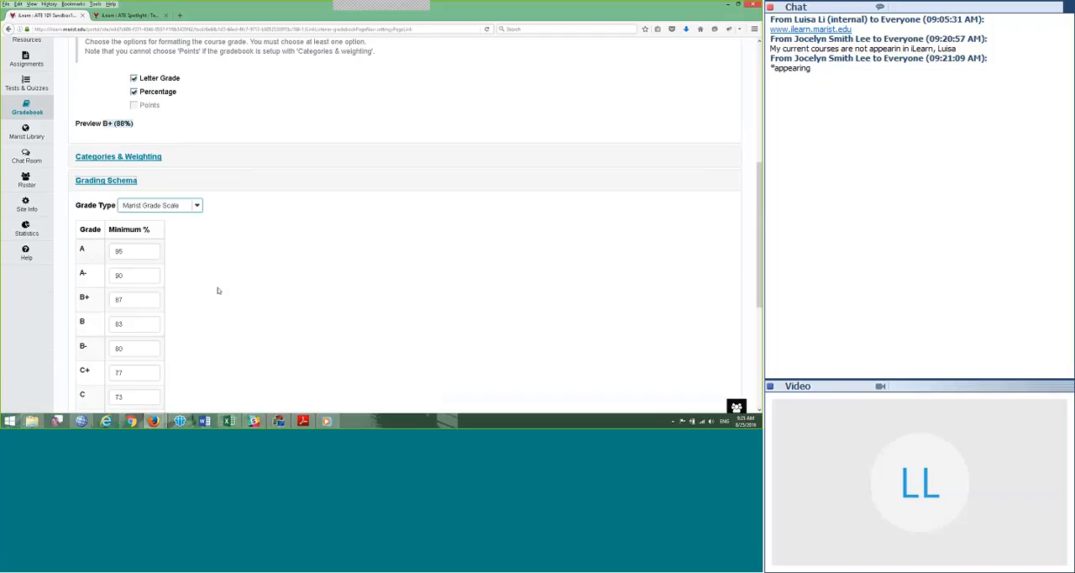
scroll(101, 356, down, 2)
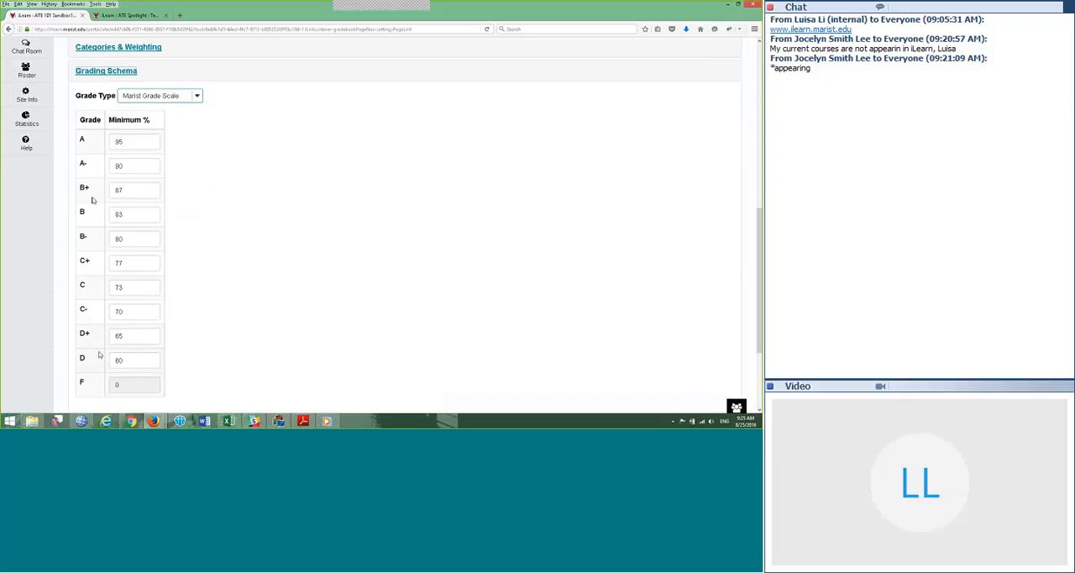
scroll(193, 292, up, 3)
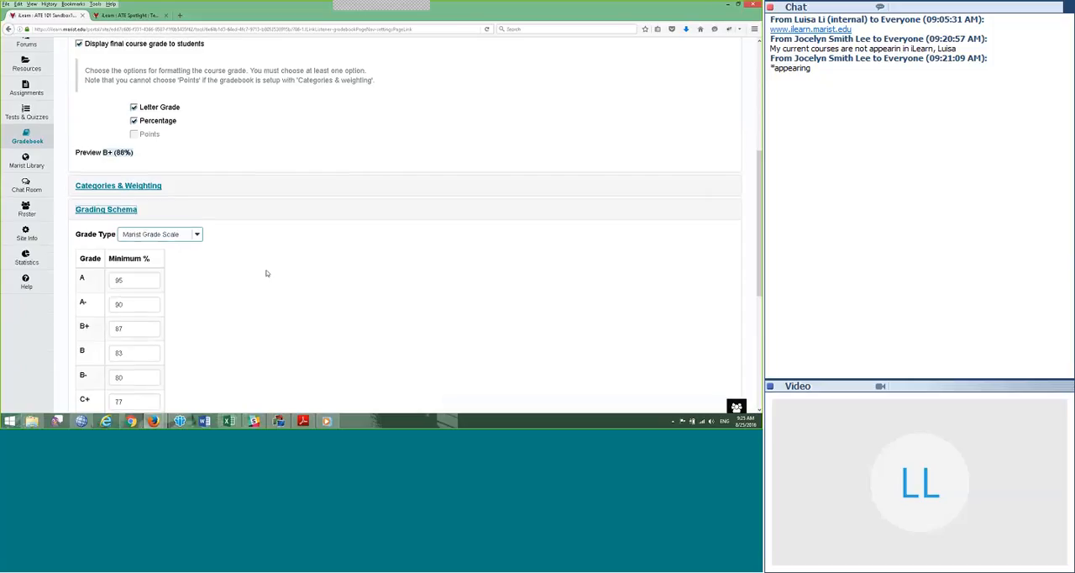
scroll(267, 273, up, 1)
scroll(206, 236, up, 2)
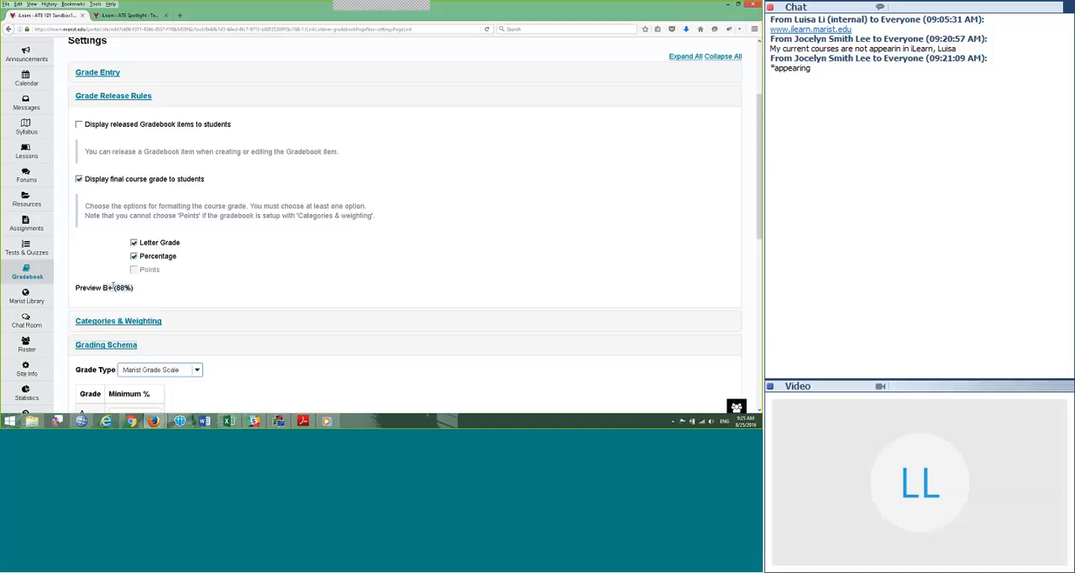
Step: Turn off Letter Grade in the course grade display, and collapse the Grade Release Rules and Grading Schema sections
click(134, 242)
scroll(206, 278, down, 1)
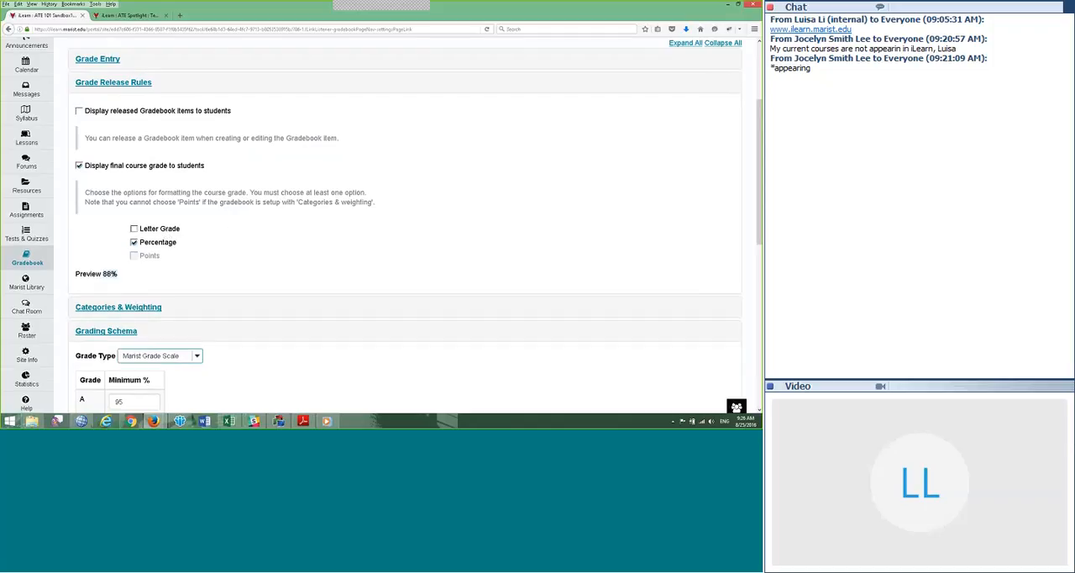
scroll(204, 152, down, 1)
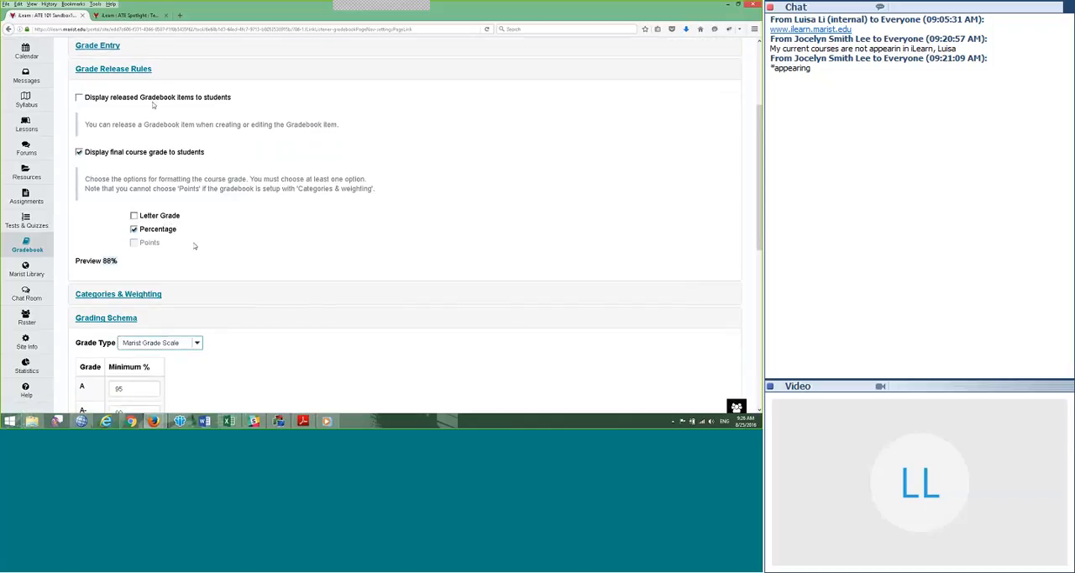
click(125, 74)
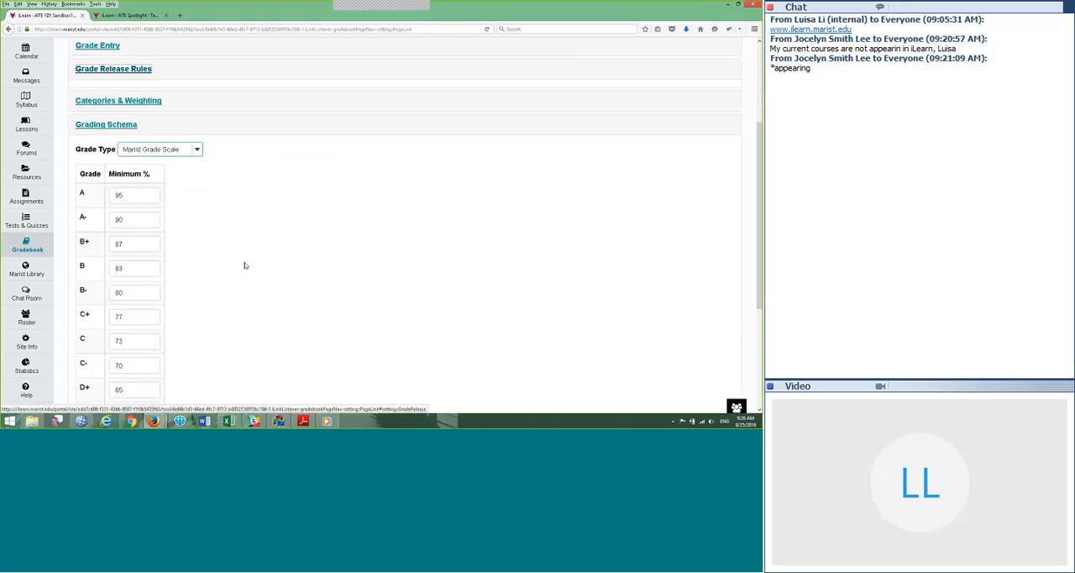
scroll(125, 168, up, 2)
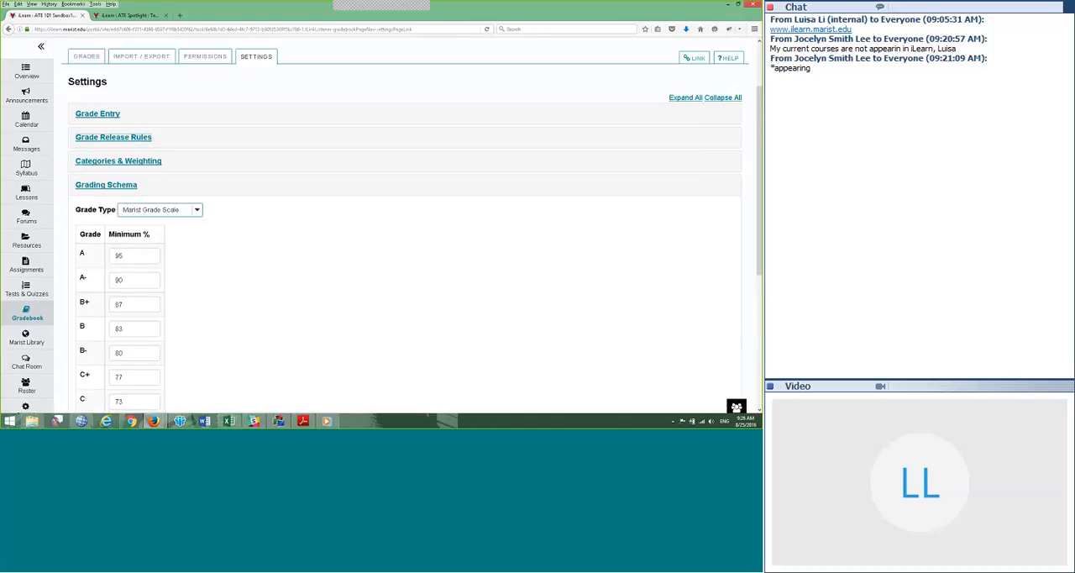
click(110, 187)
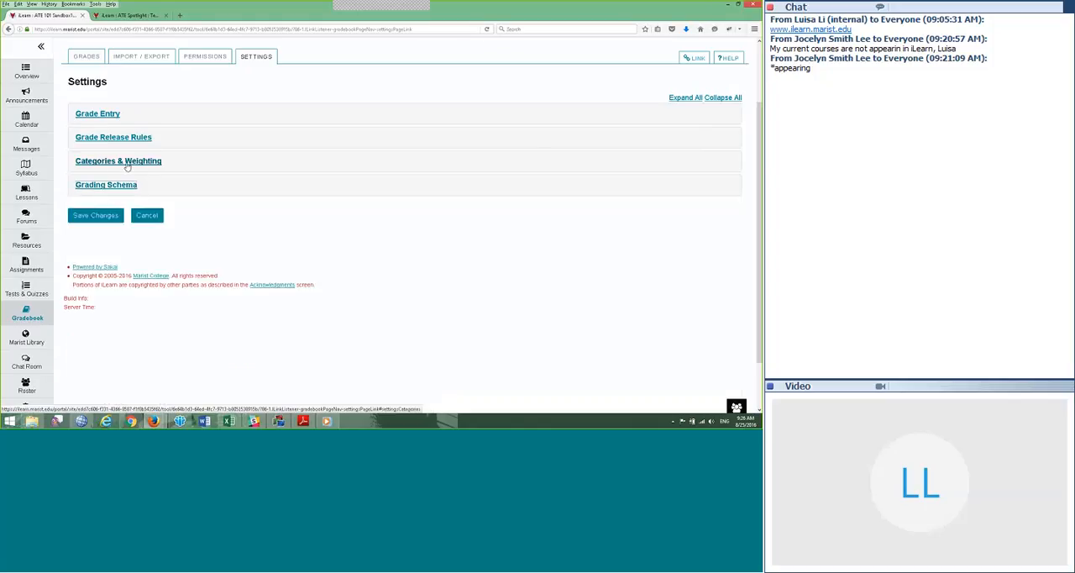
Step: Expand Categories & Weighting and review the drop and keep options, category weights and extra credit settings
click(127, 166)
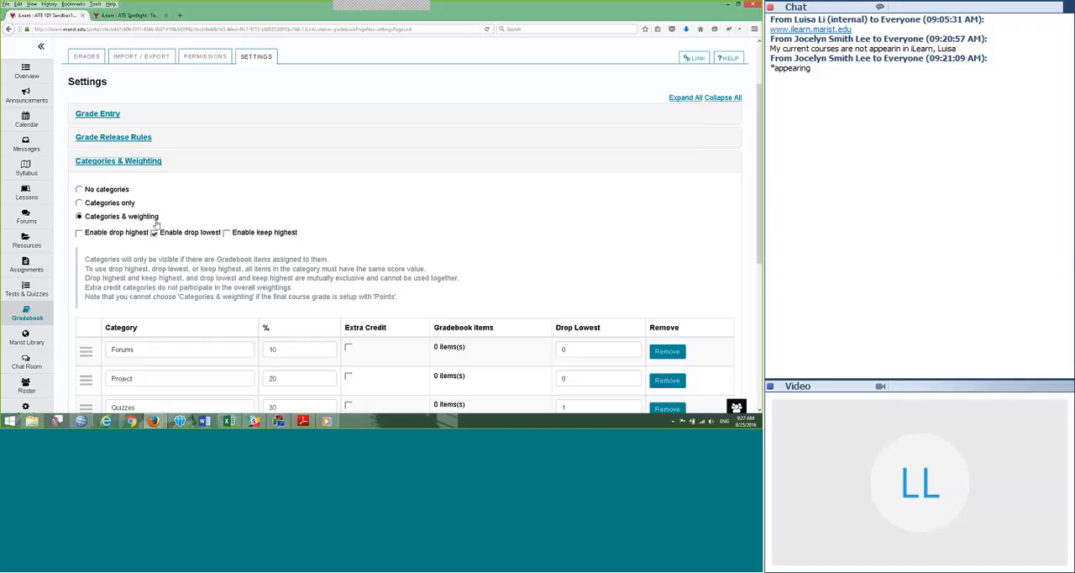
scroll(194, 196, down, 2)
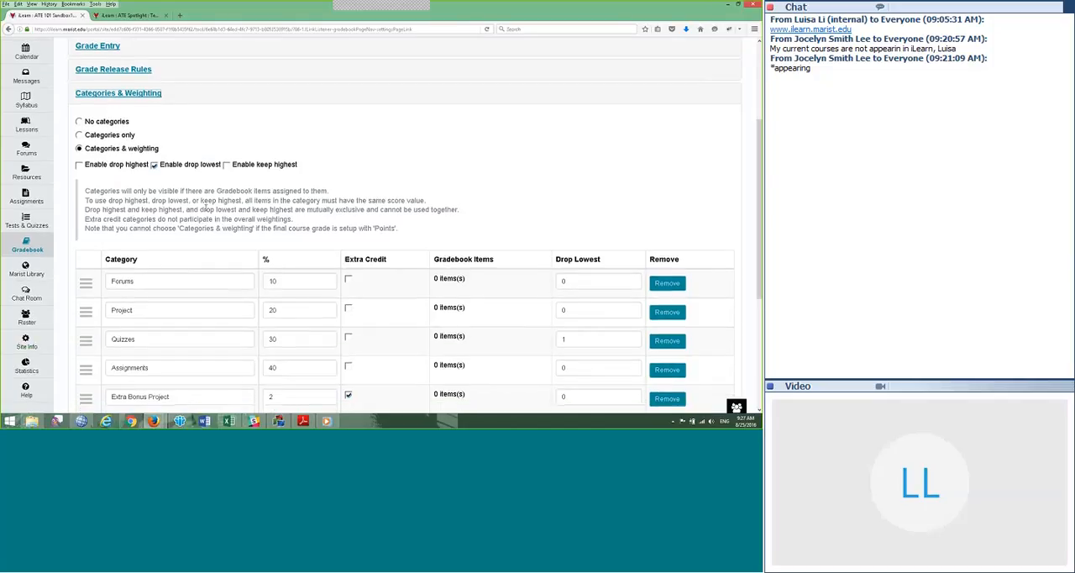
scroll(194, 196, down, 1)
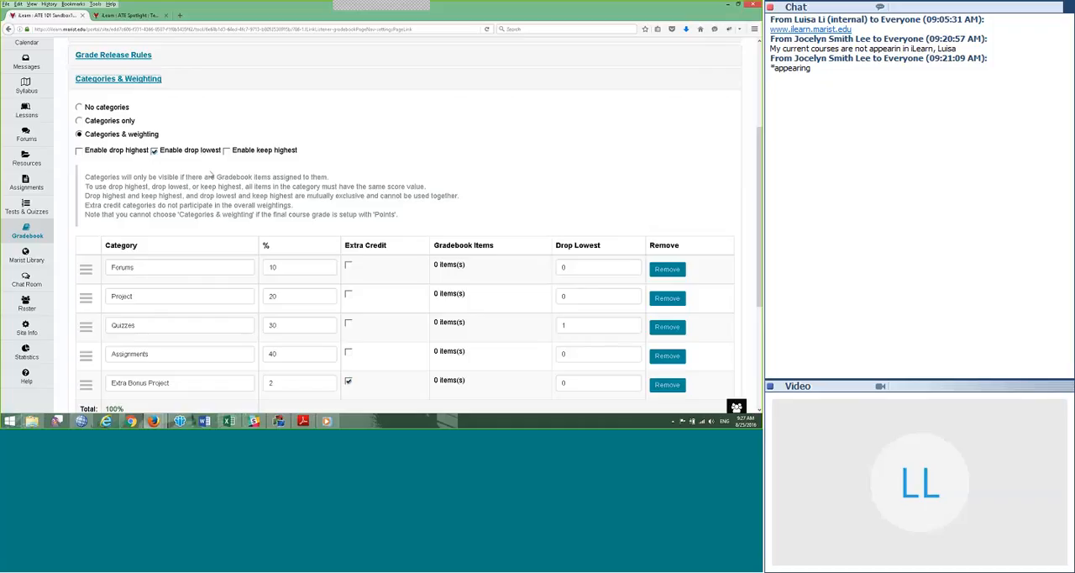
scroll(202, 172, down, 1)
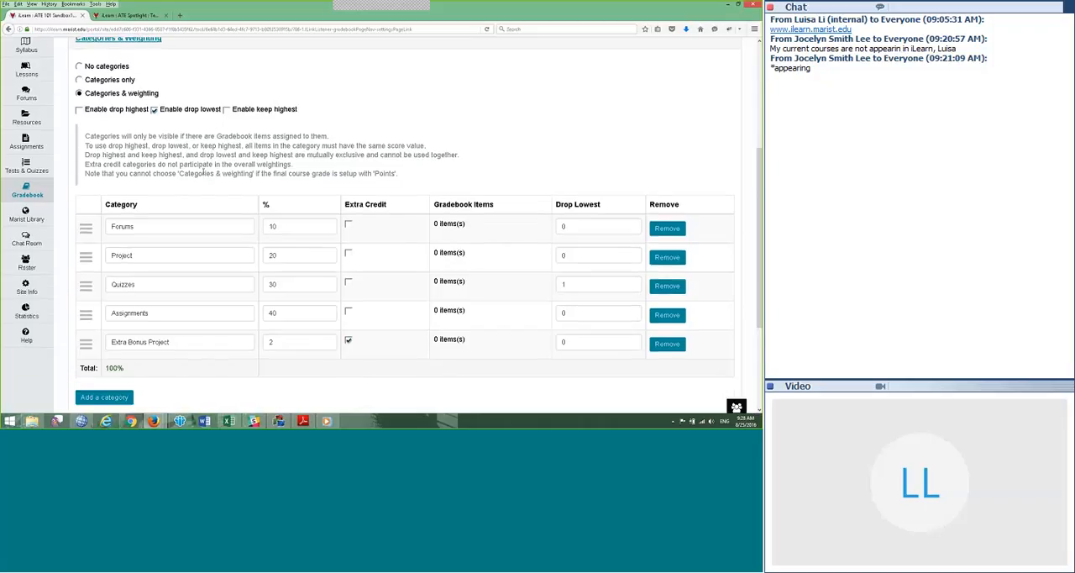
Step: Remove the Quizzes and Project categories from the category weighting table
scroll(179, 157, down, 1)
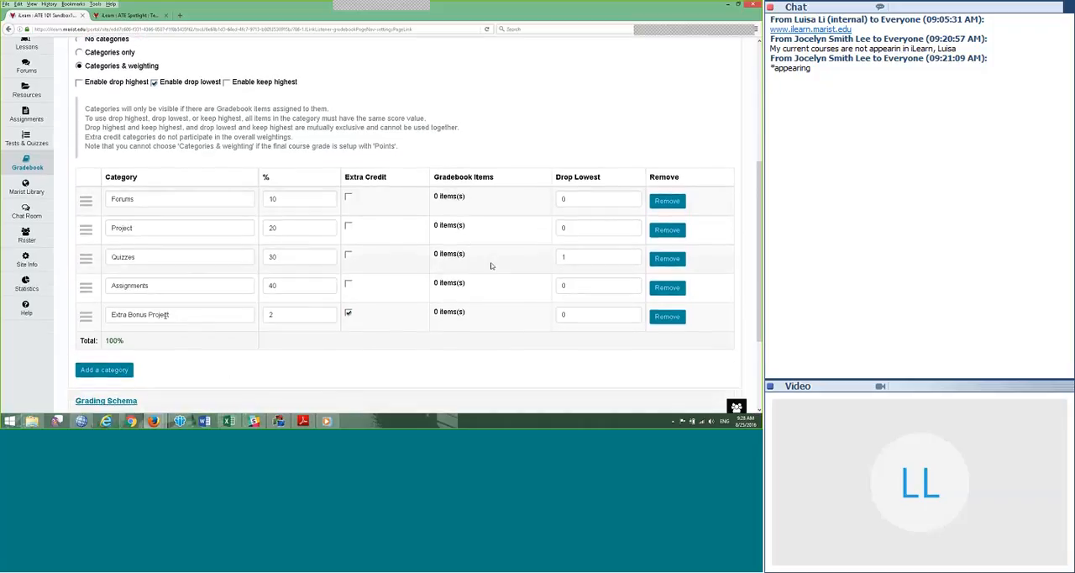
click(667, 259)
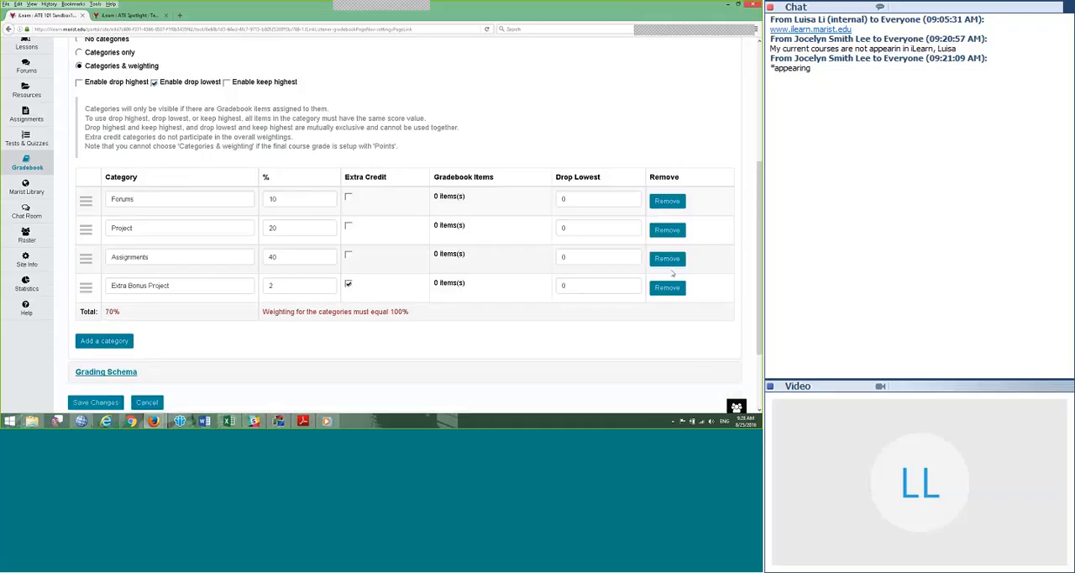
click(667, 230)
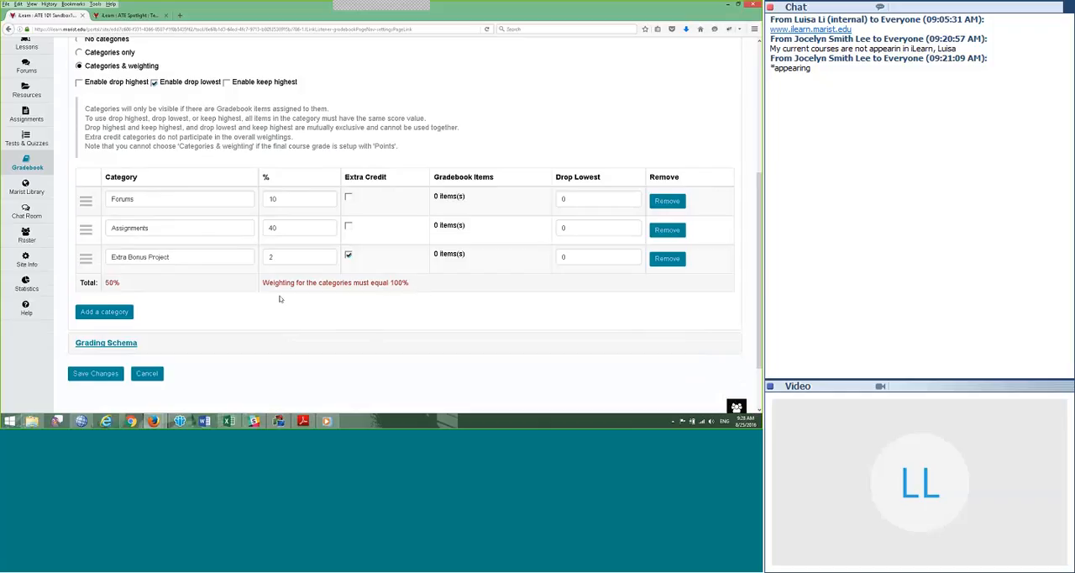
Step: Add a Tests category weighted 20% with its drop lowest value set to 1
scroll(252, 294, down, 1)
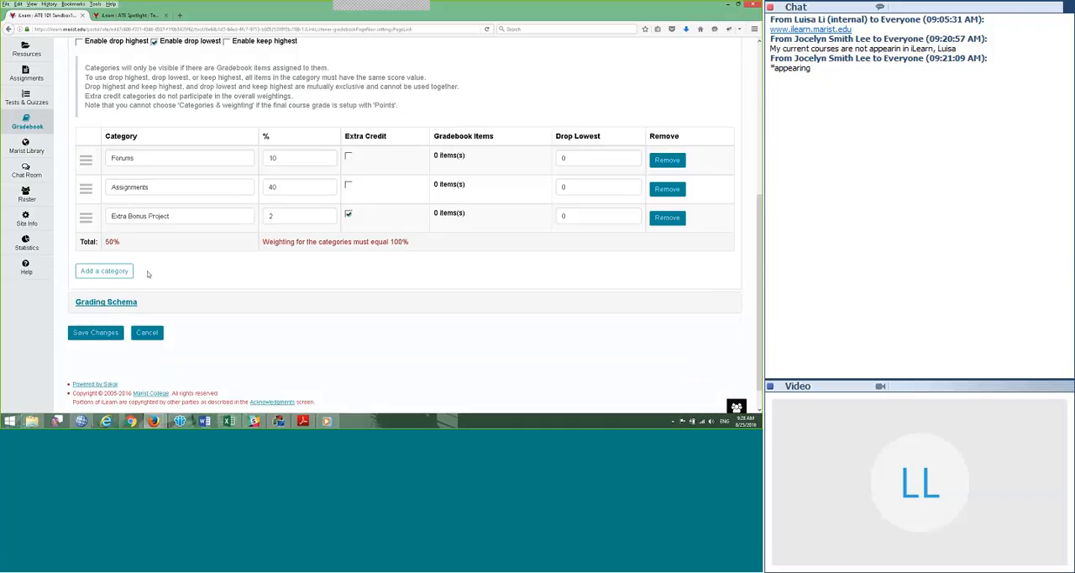
click(101, 273)
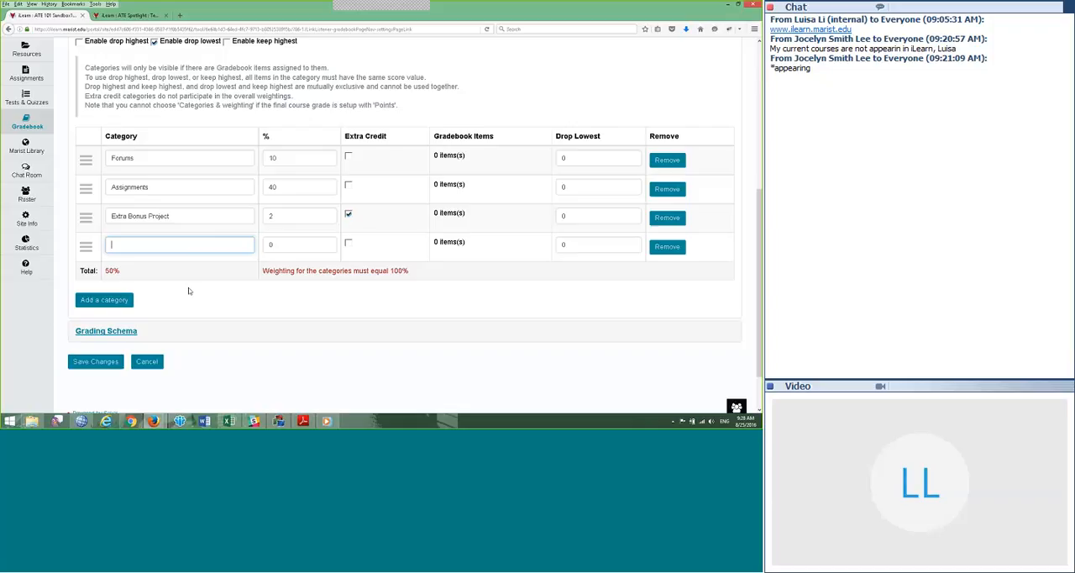
text(Tests)
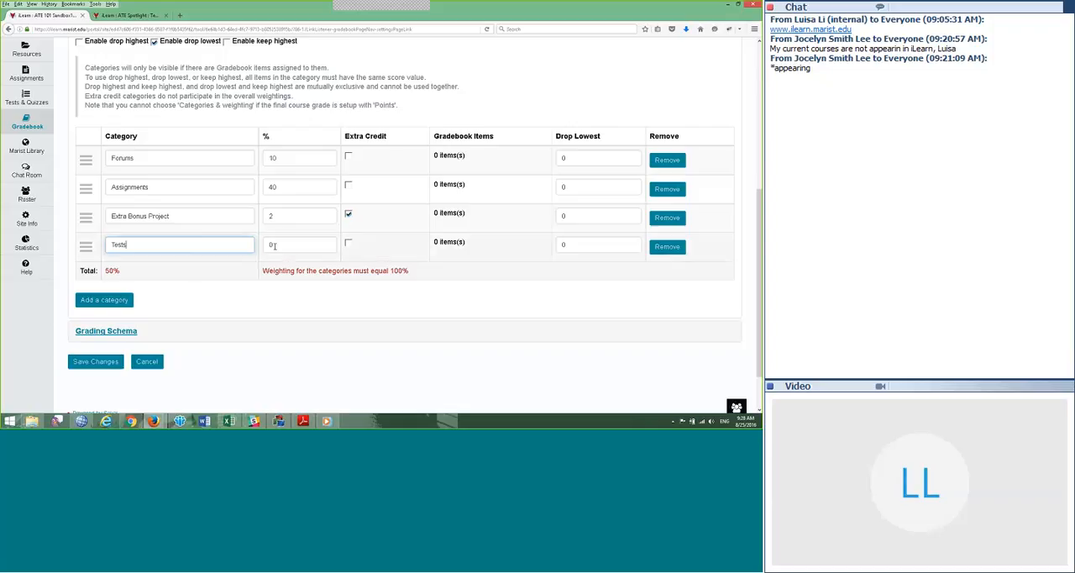
key(Tab)
text(20)
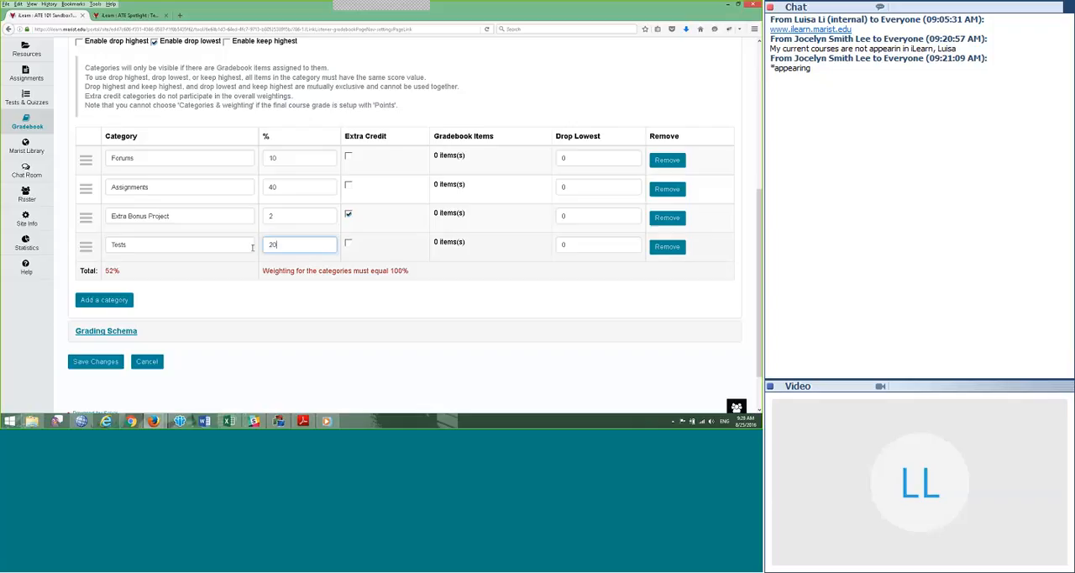
click(569, 245)
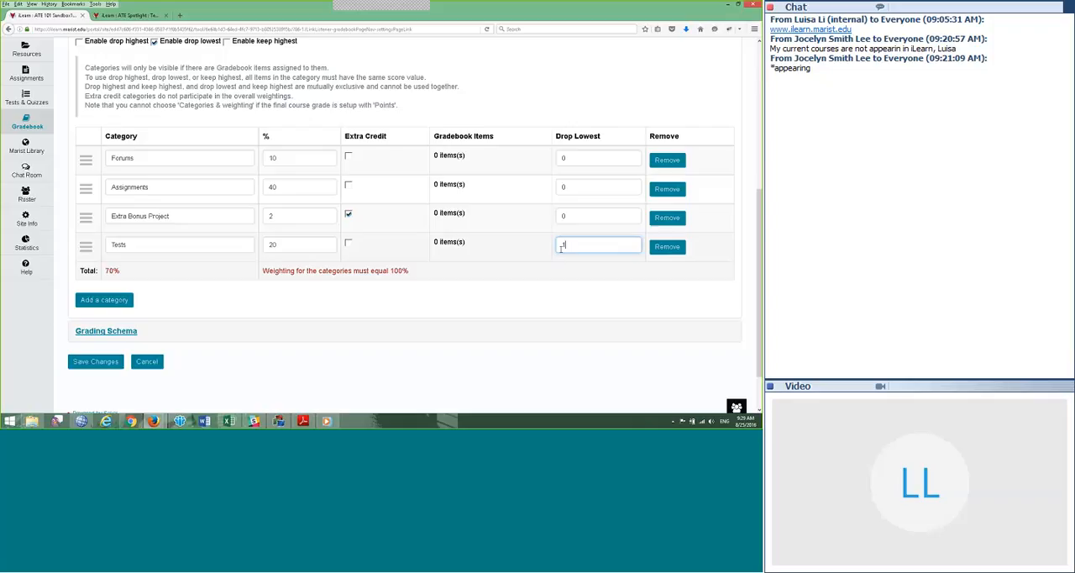
Step: Add a new Project category weighted 30%
click(105, 300)
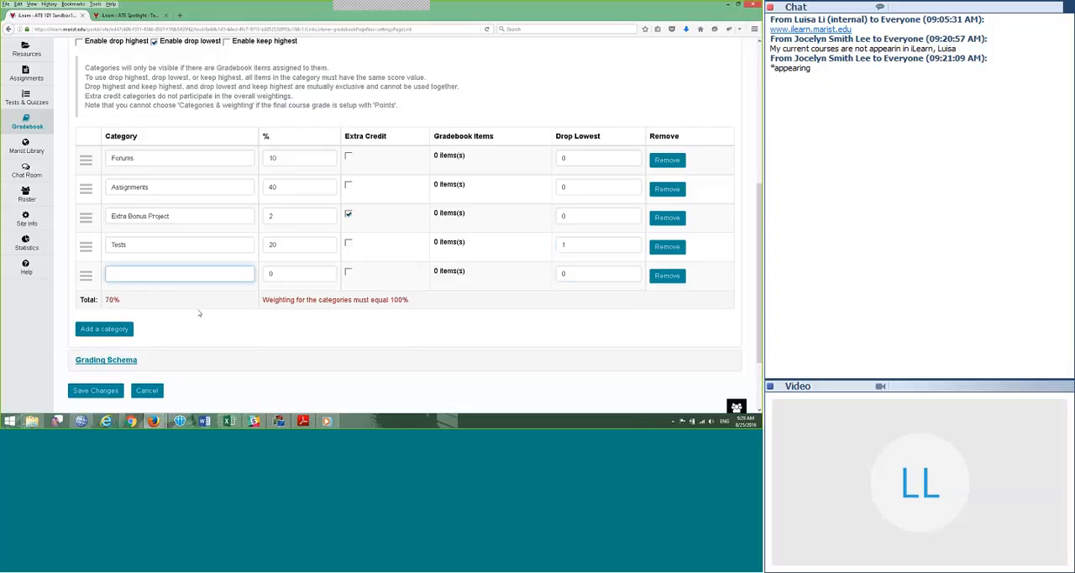
text(Project)
click(269, 275)
text(3)
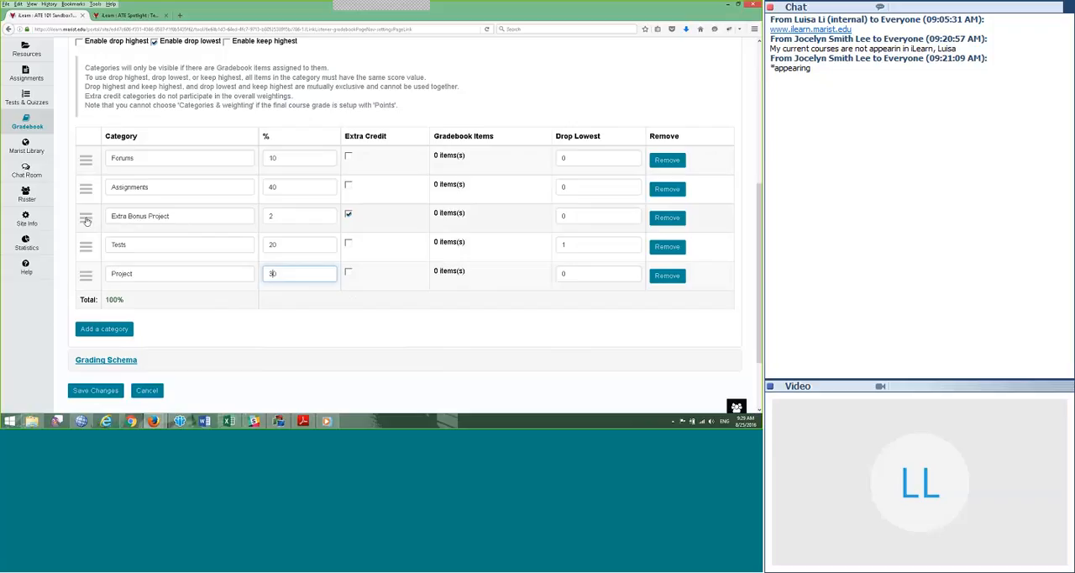
Step: Reorder the categories with Extra Bonus Project last and Assignments first, and try to save the gradebook settings
drag(85, 220, 86, 274)
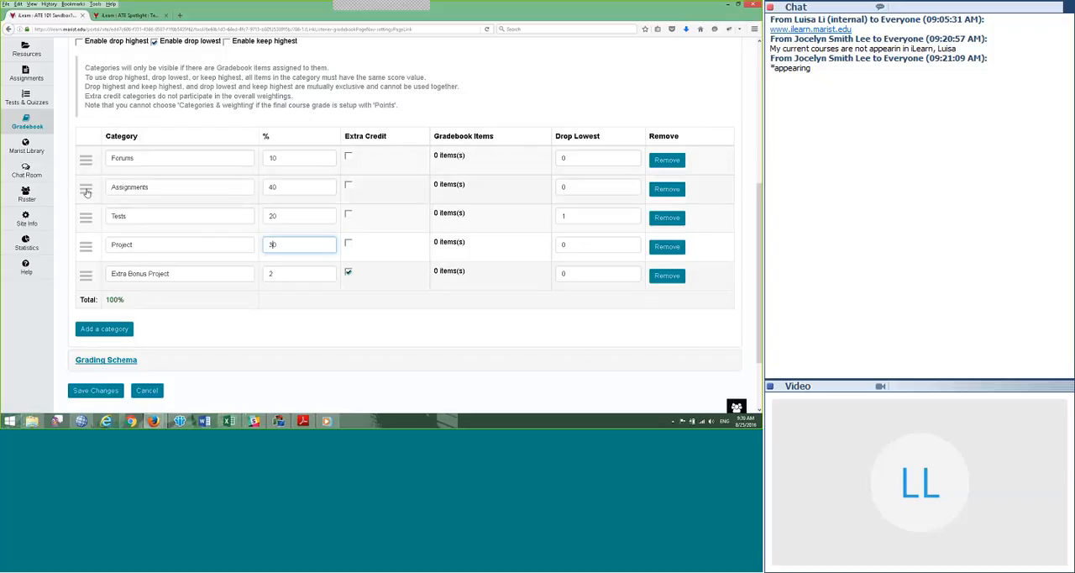
drag(87, 190, 86, 160)
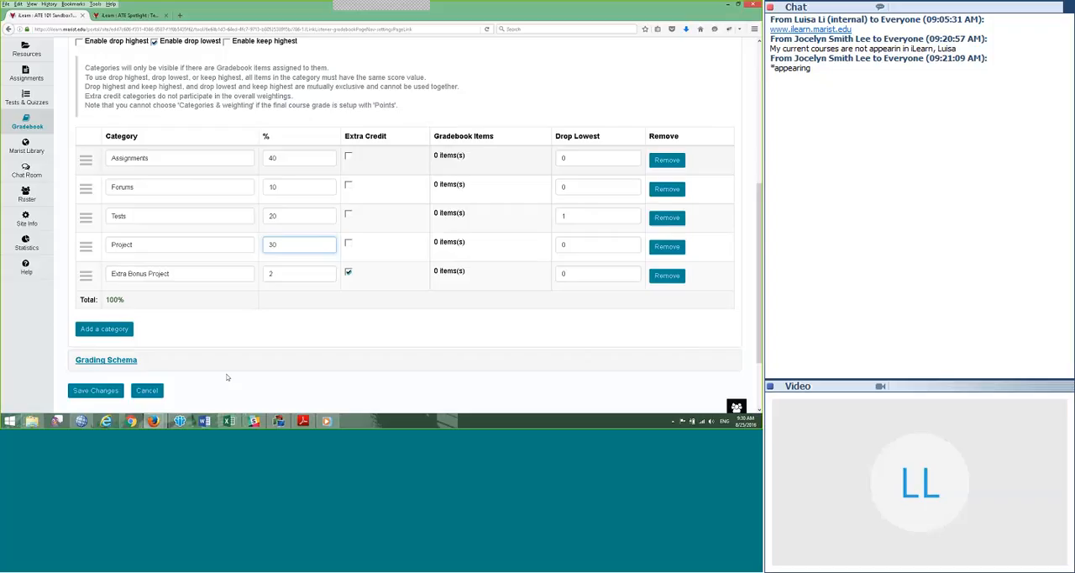
scroll(226, 343, down, 2)
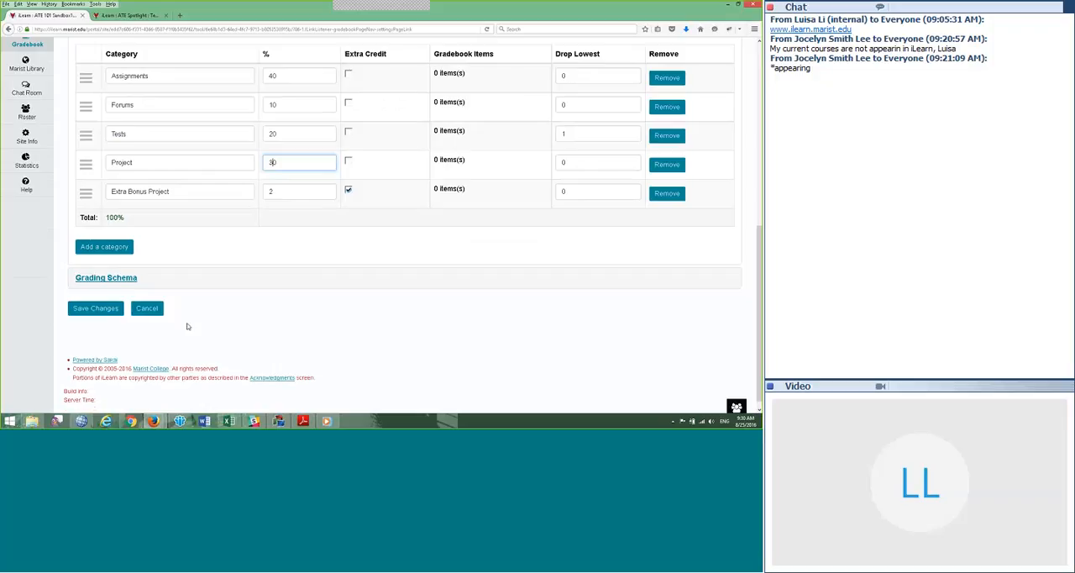
click(94, 312)
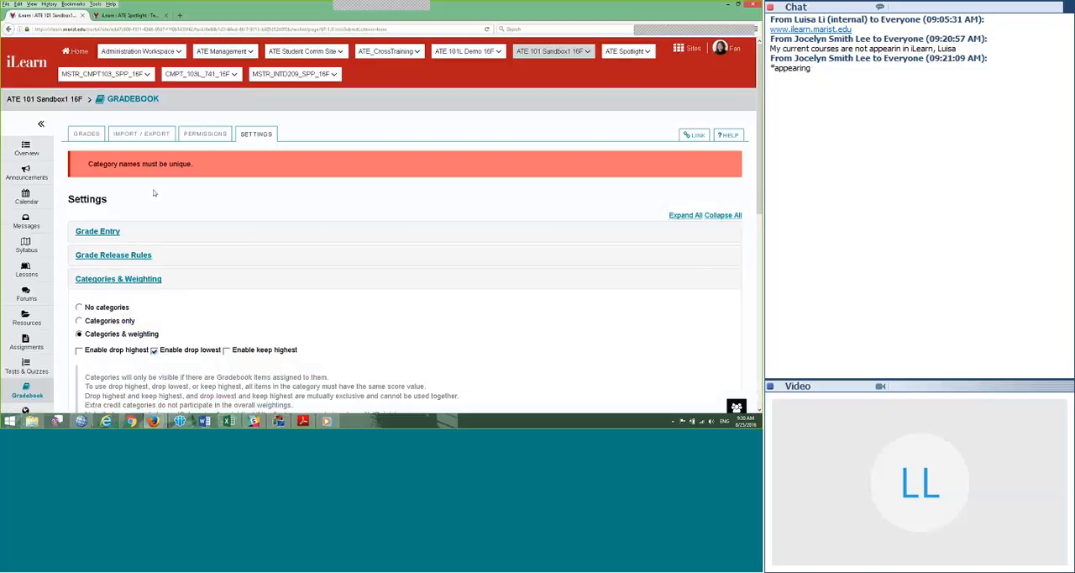
Step: Check the category list against the unique-name requirement and cancel the pending settings changes
scroll(173, 182, down, 1)
scroll(173, 182, down, 5)
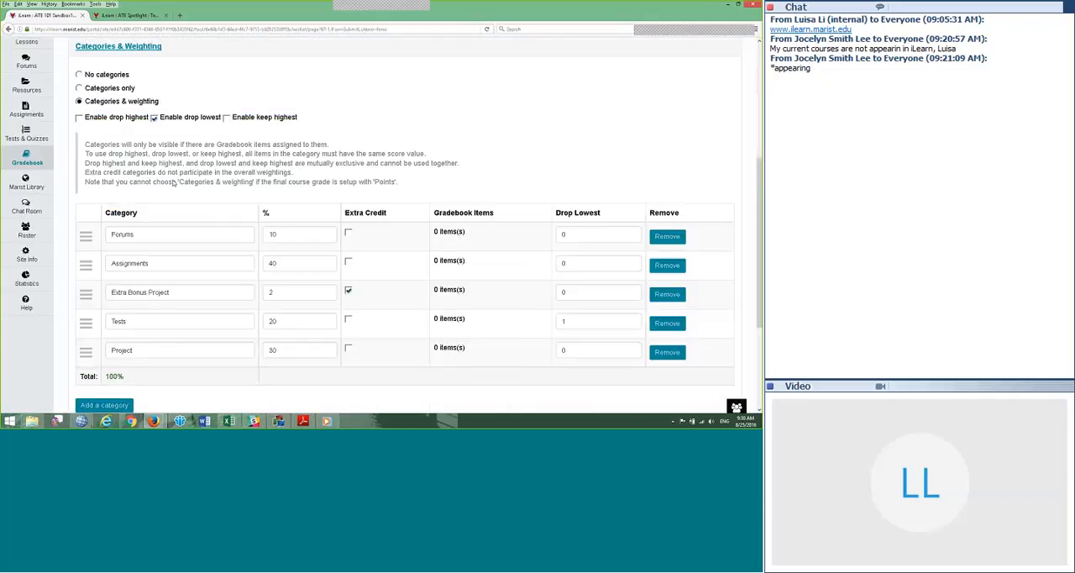
scroll(164, 220, up, 1)
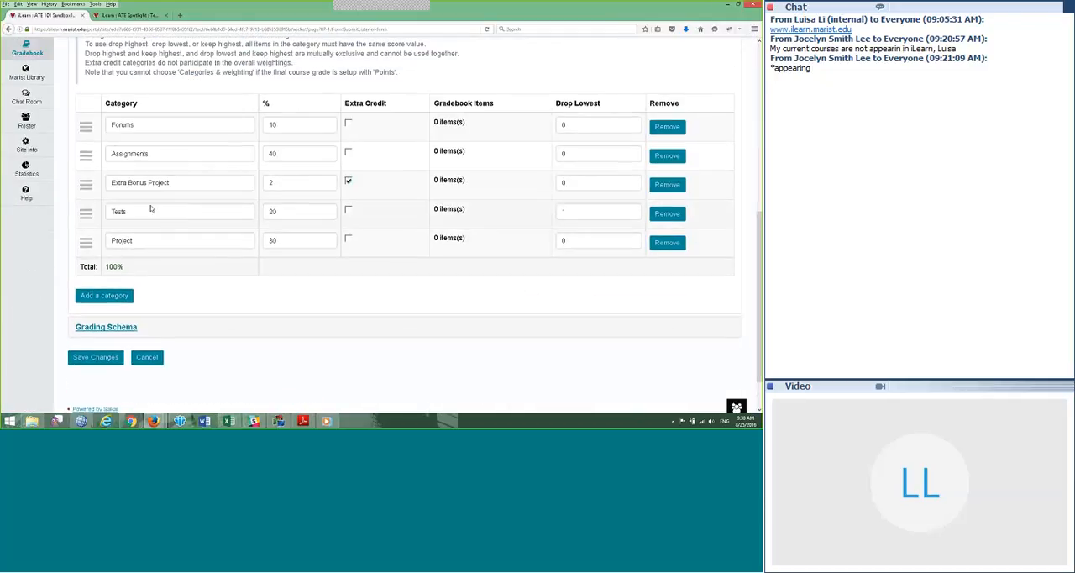
click(146, 358)
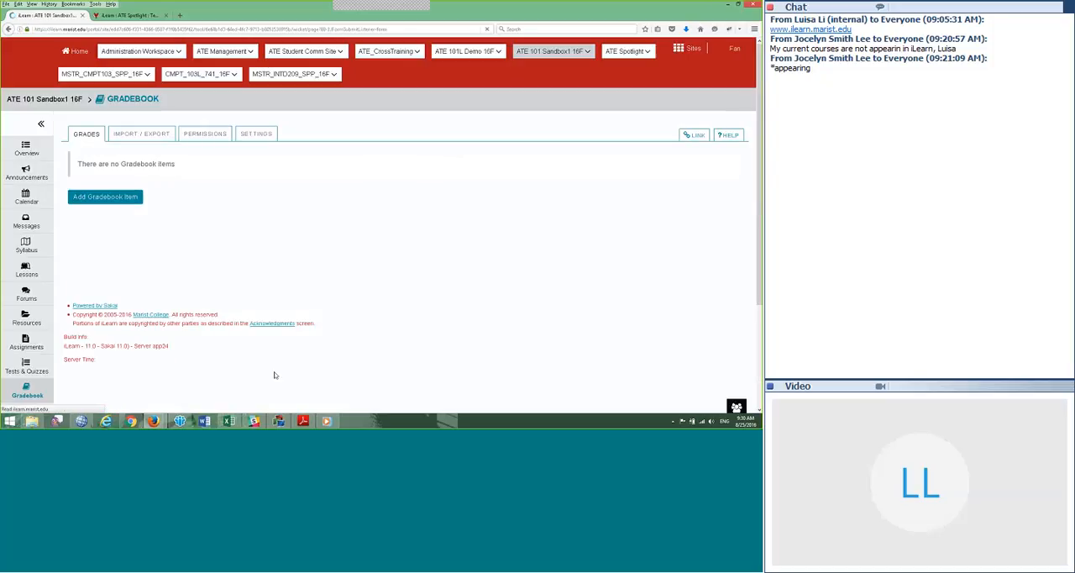
Step: Reopen the Categories & Weighting settings and remove the Quizzes category
click(260, 136)
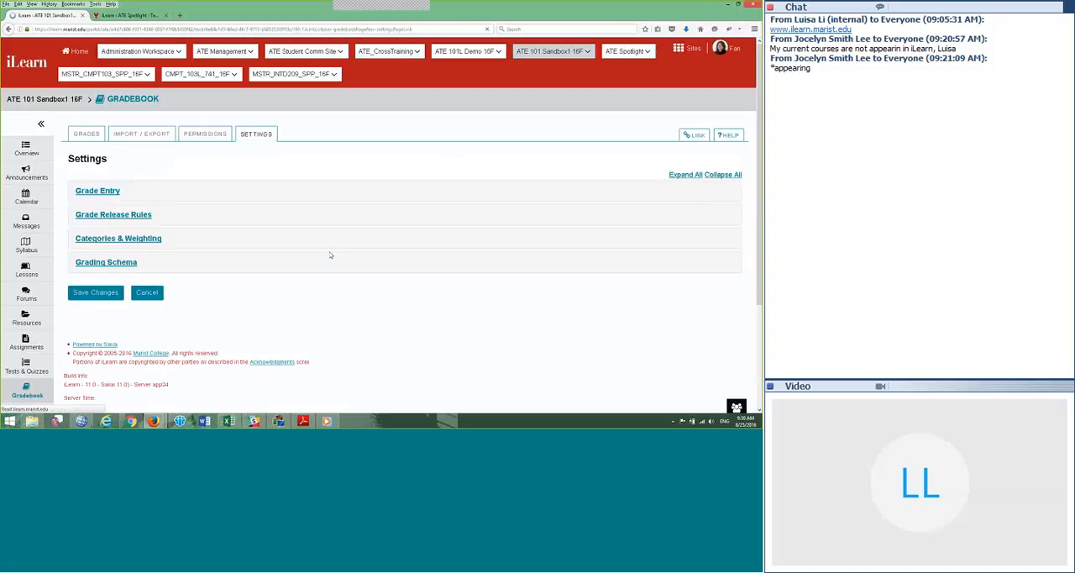
click(118, 239)
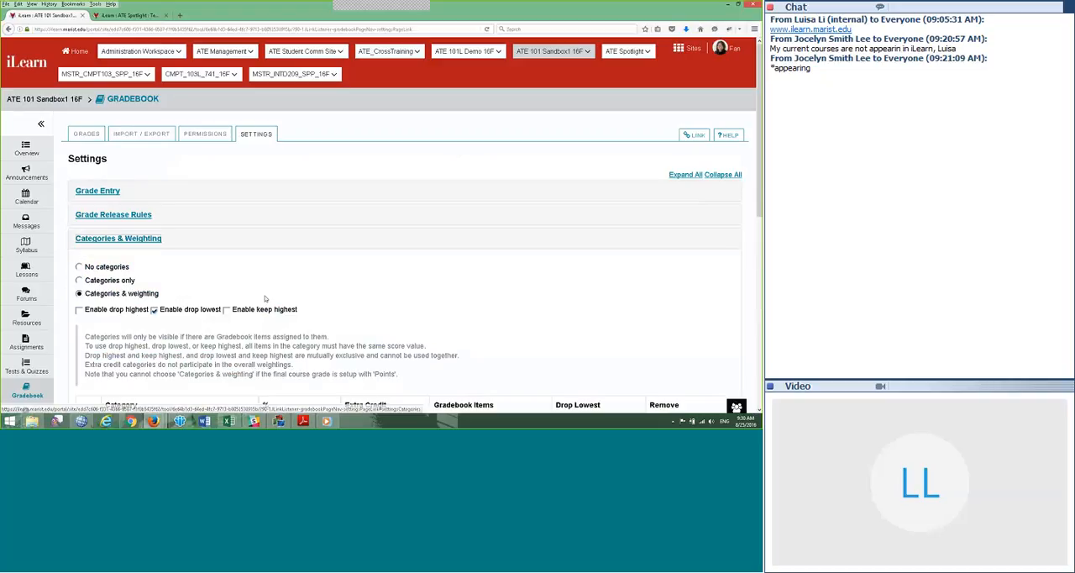
scroll(142, 292, down, 5)
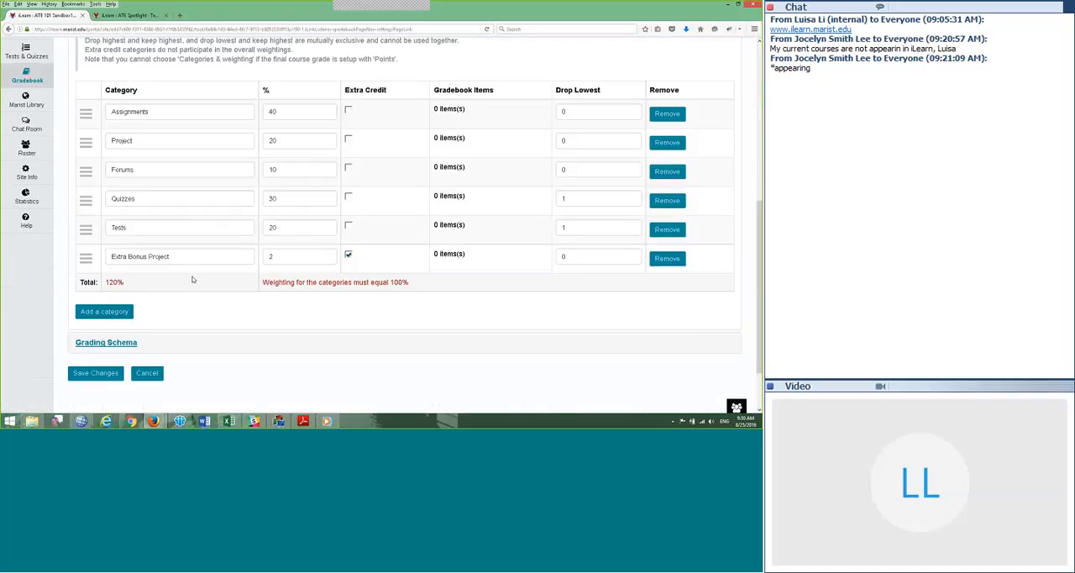
scroll(192, 278, down, 1)
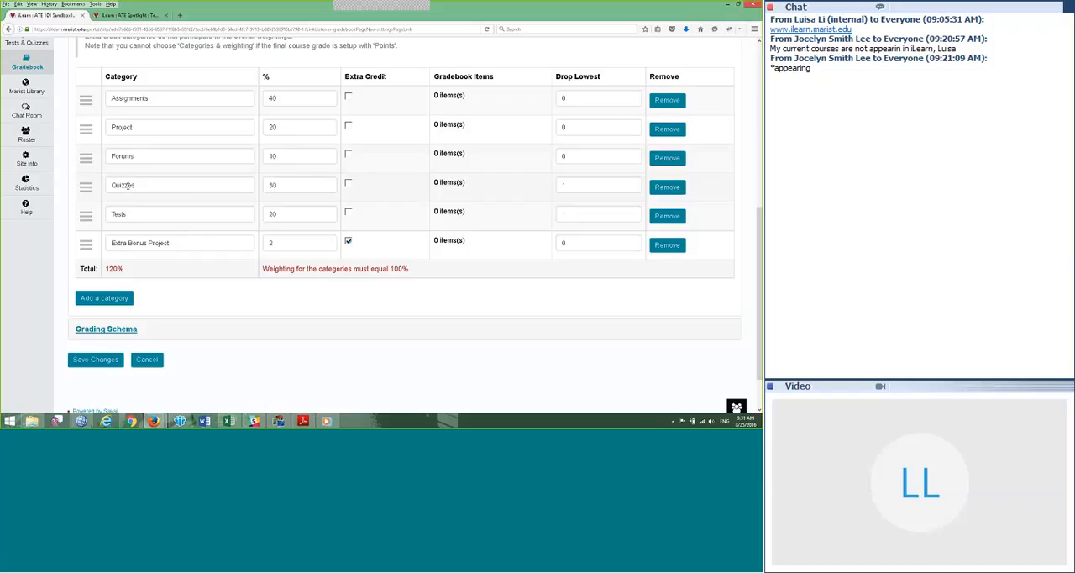
click(672, 186)
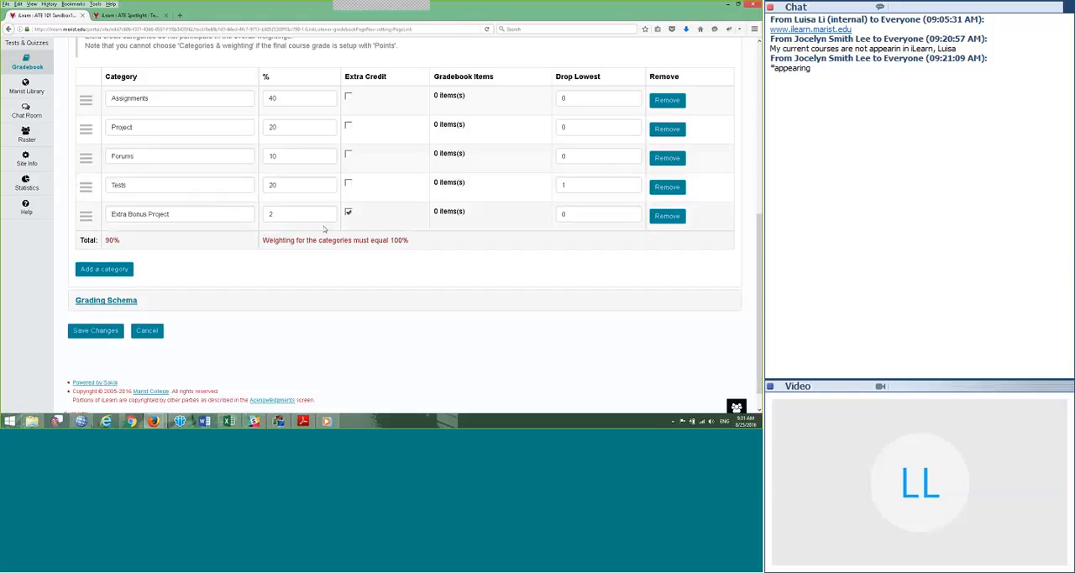
Step: Set the Tests category weight to 30%, save the gradebook settings and review the saved category list
double_click(273, 185)
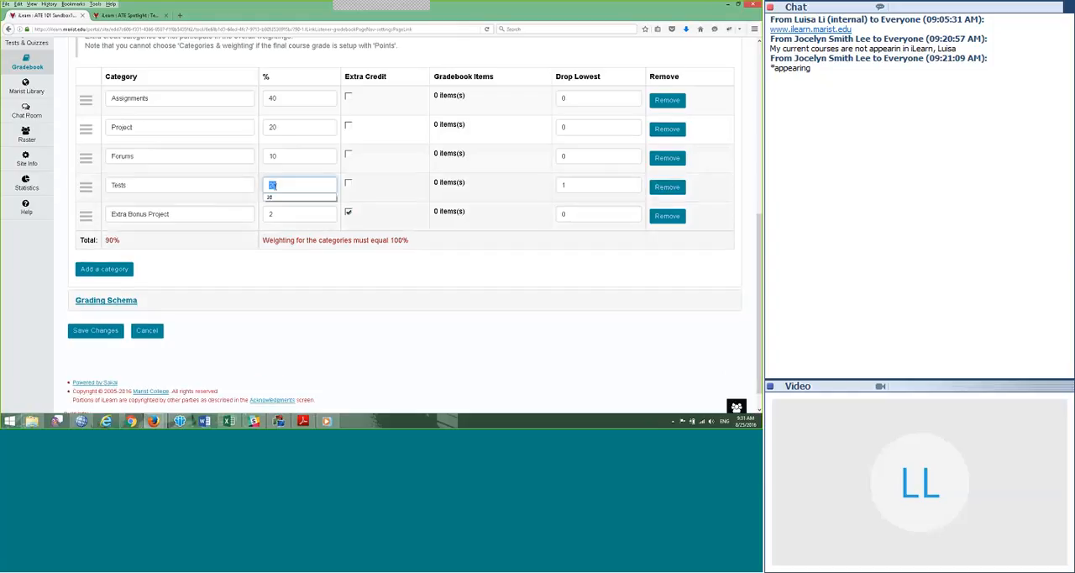
text(30)
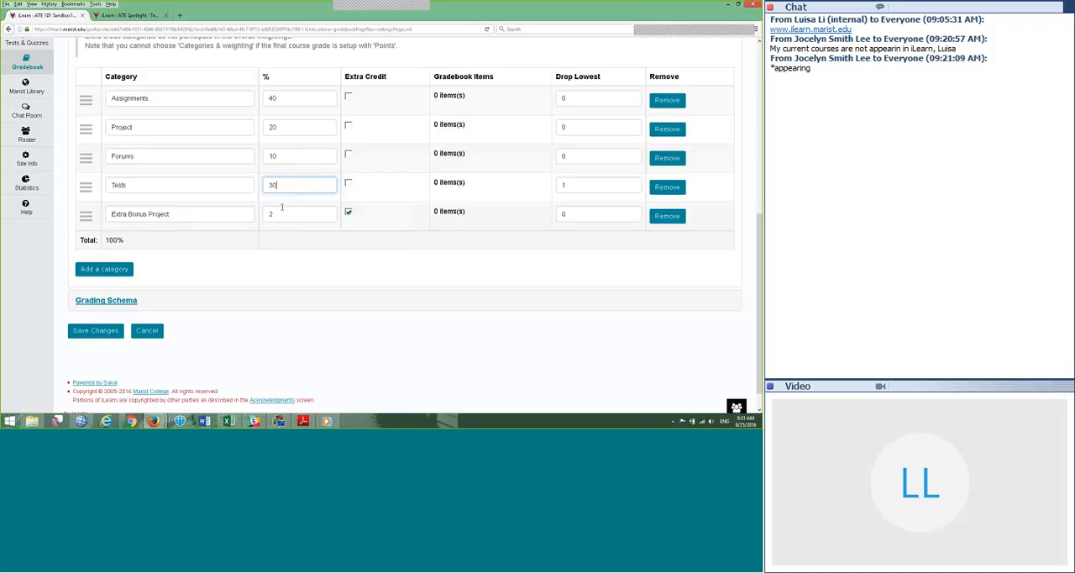
click(95, 331)
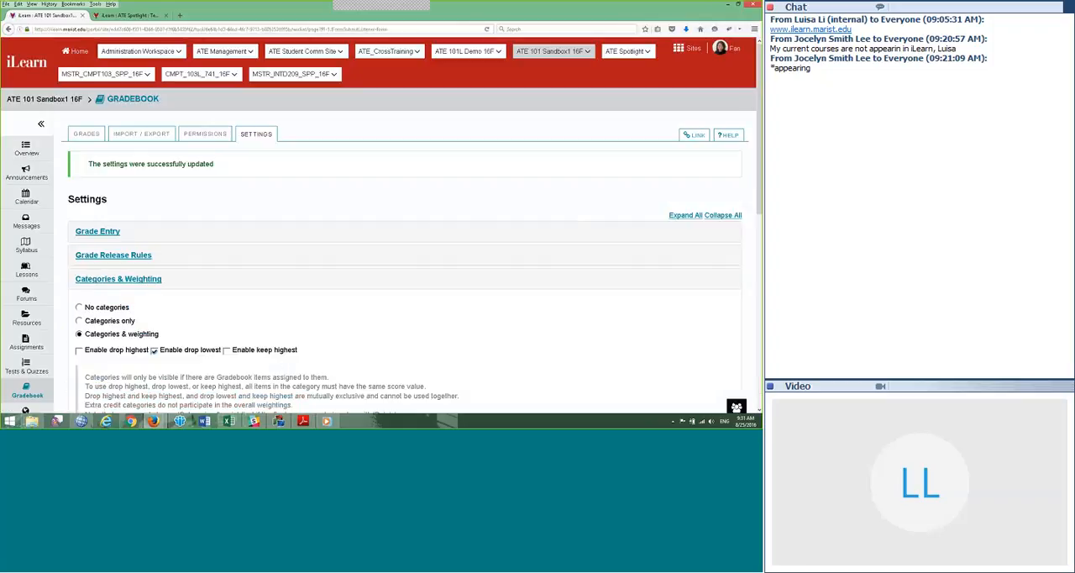
scroll(185, 174, down, 1)
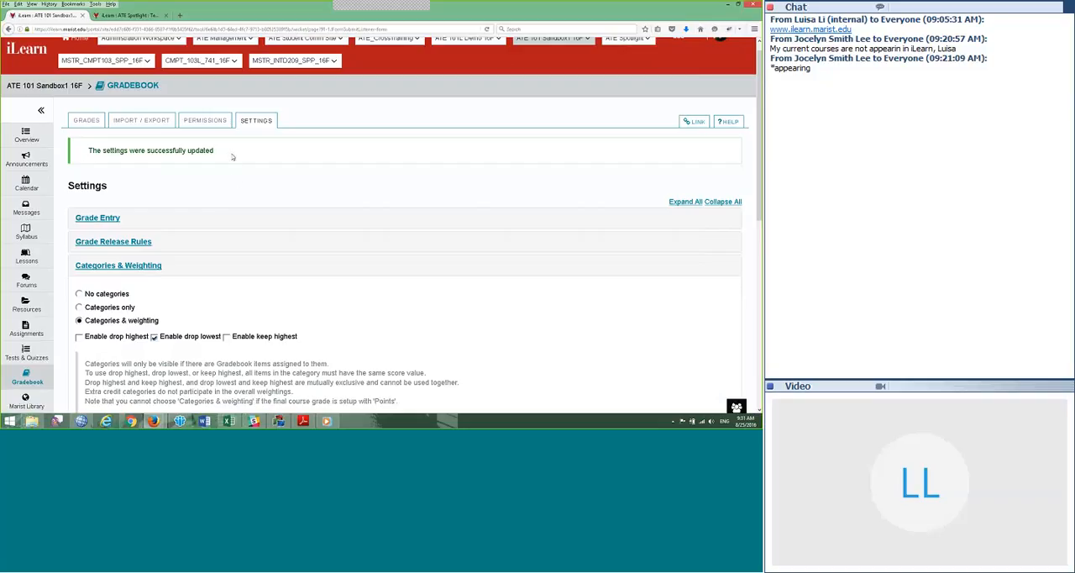
scroll(298, 211, down, 5)
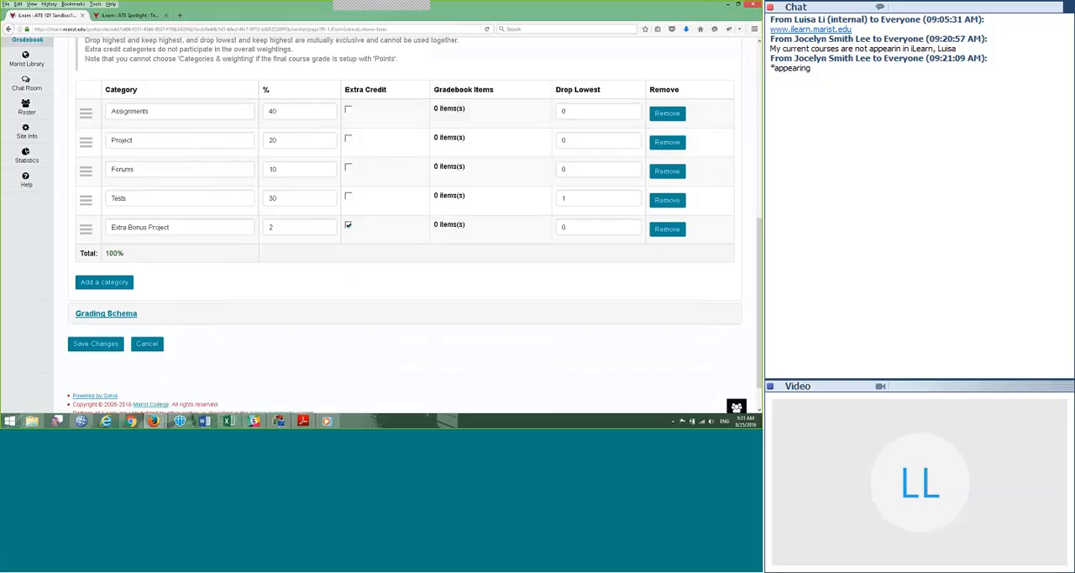
scroll(223, 346, up, 5)
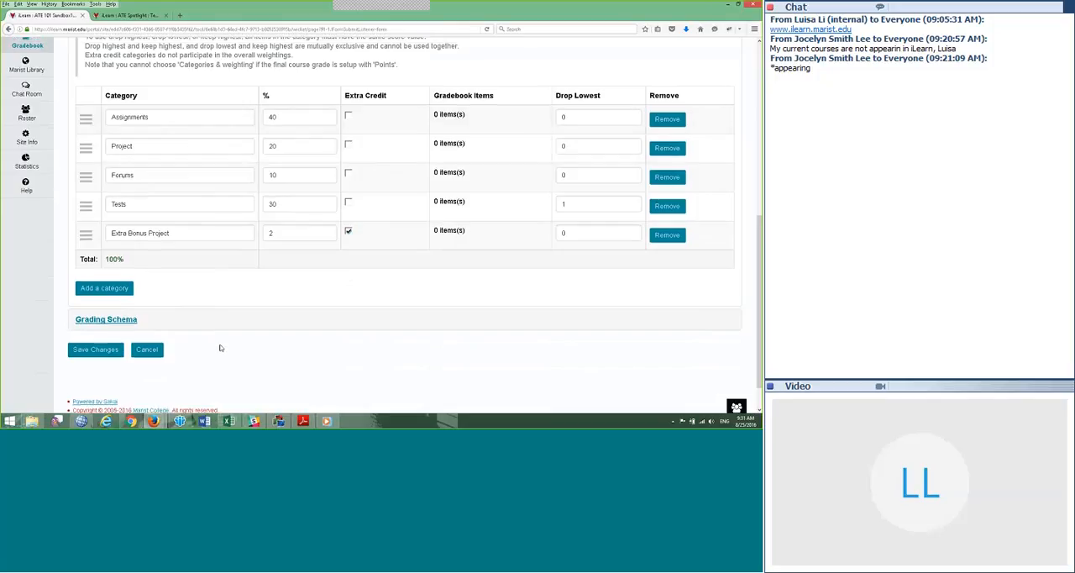
scroll(275, 226, down, 5)
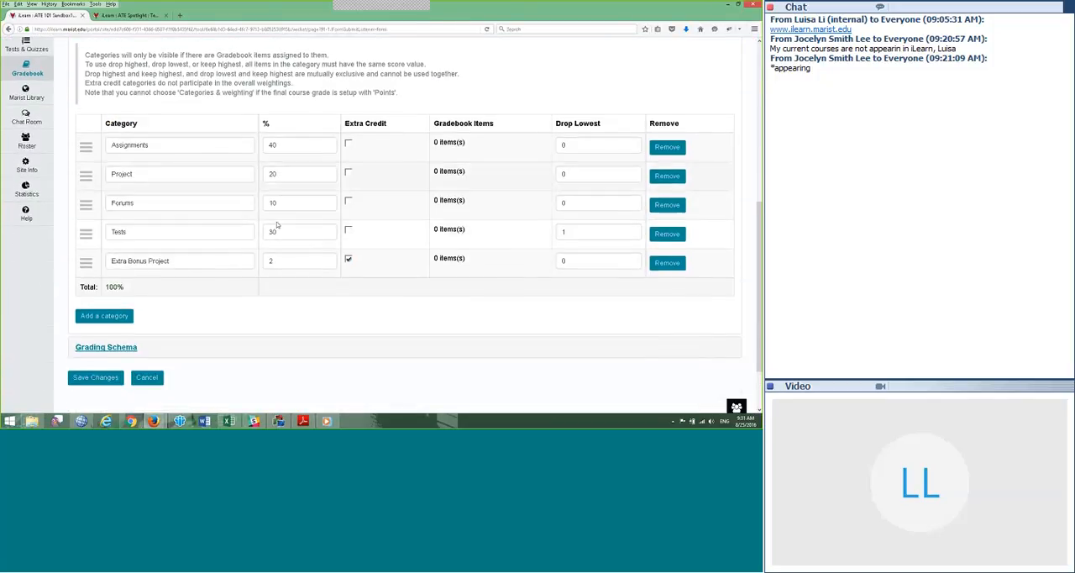
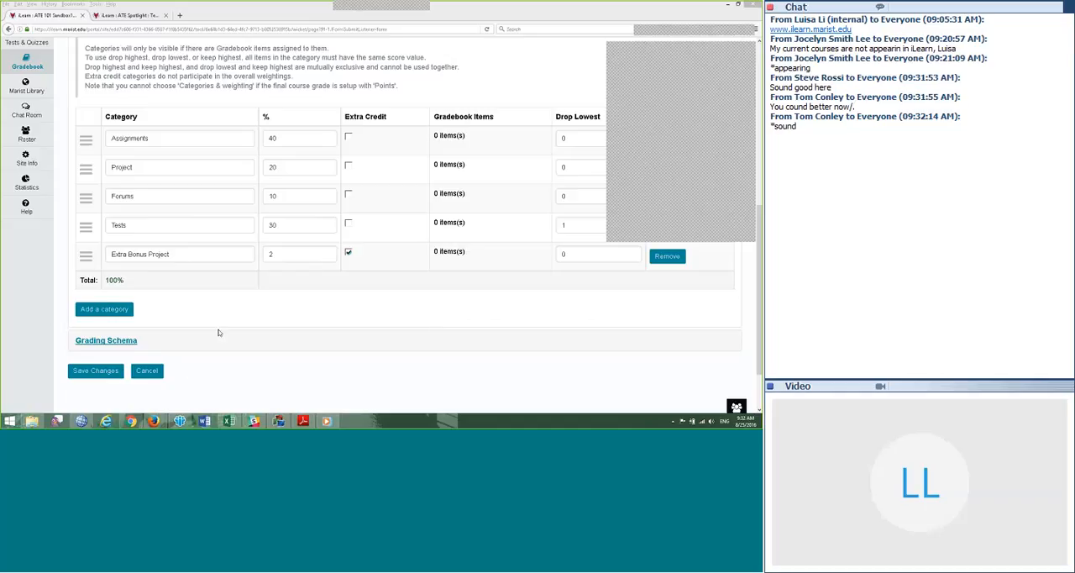
Step: Leave the gradebook settings and open the Grades page
drag(760, 252, 760, 144)
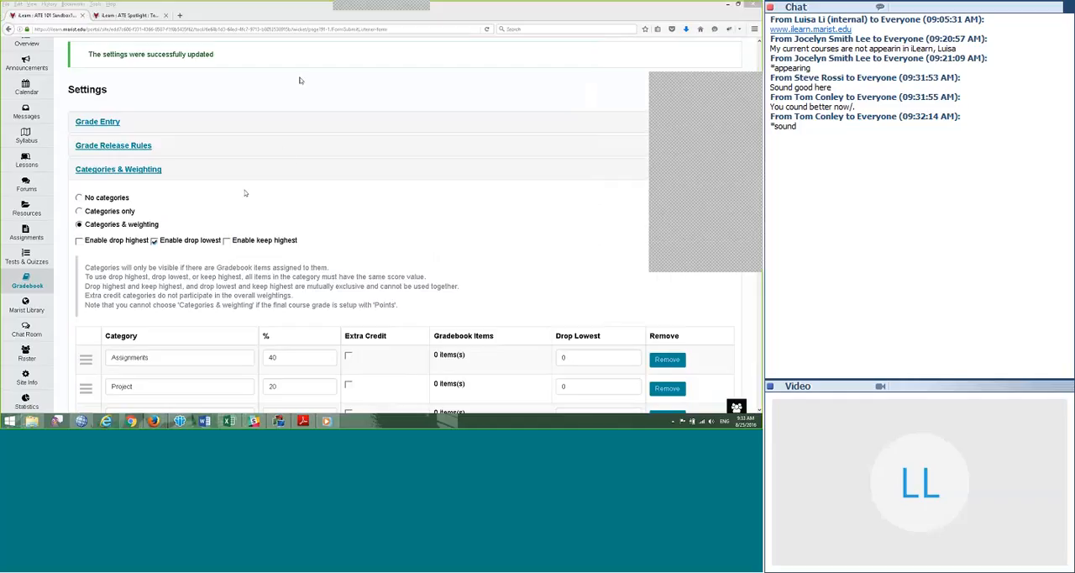
scroll(306, 128, up, 2)
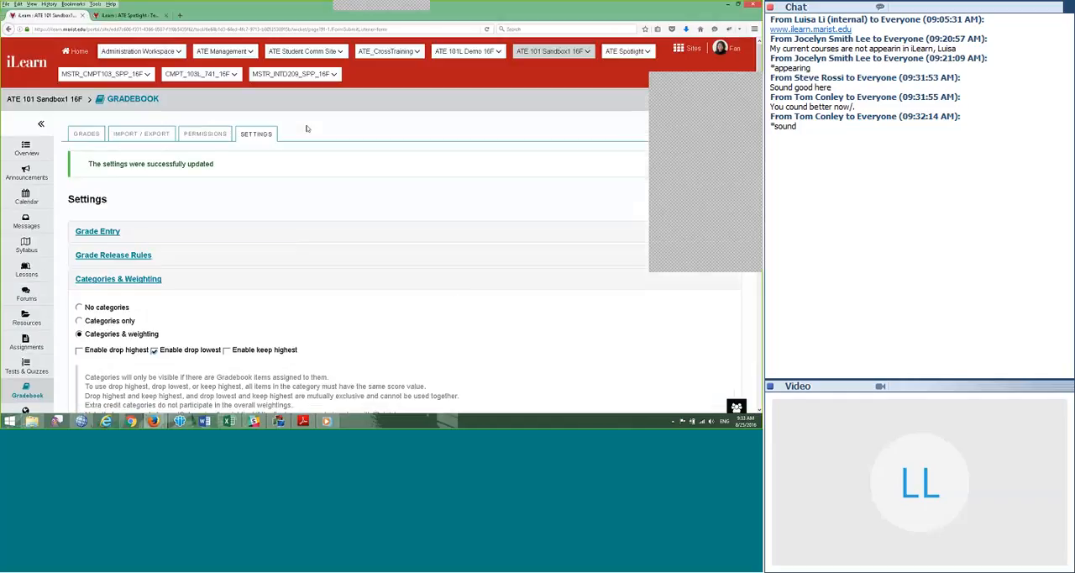
click(86, 134)
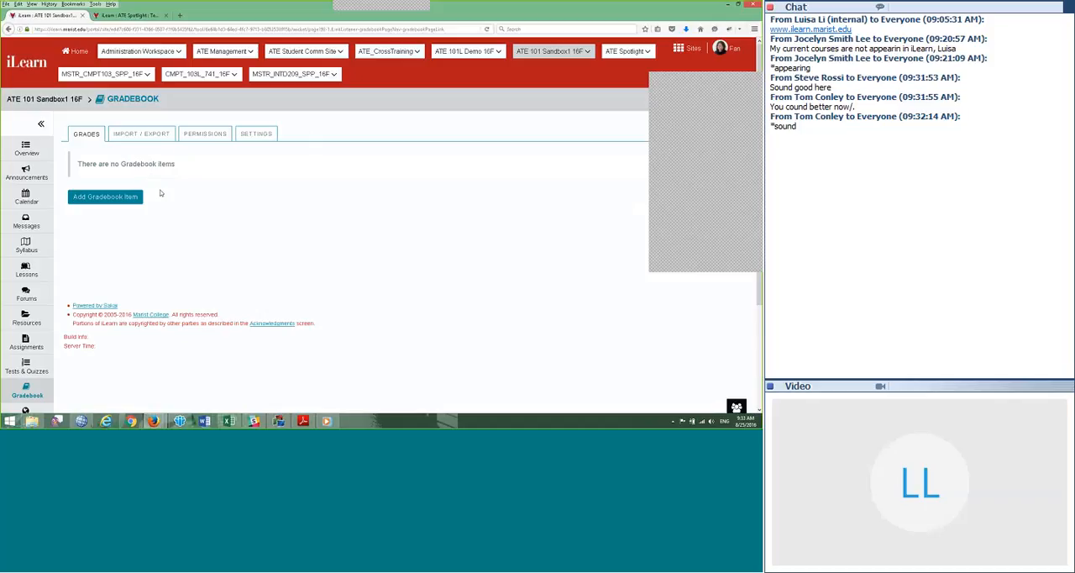
click(104, 199)
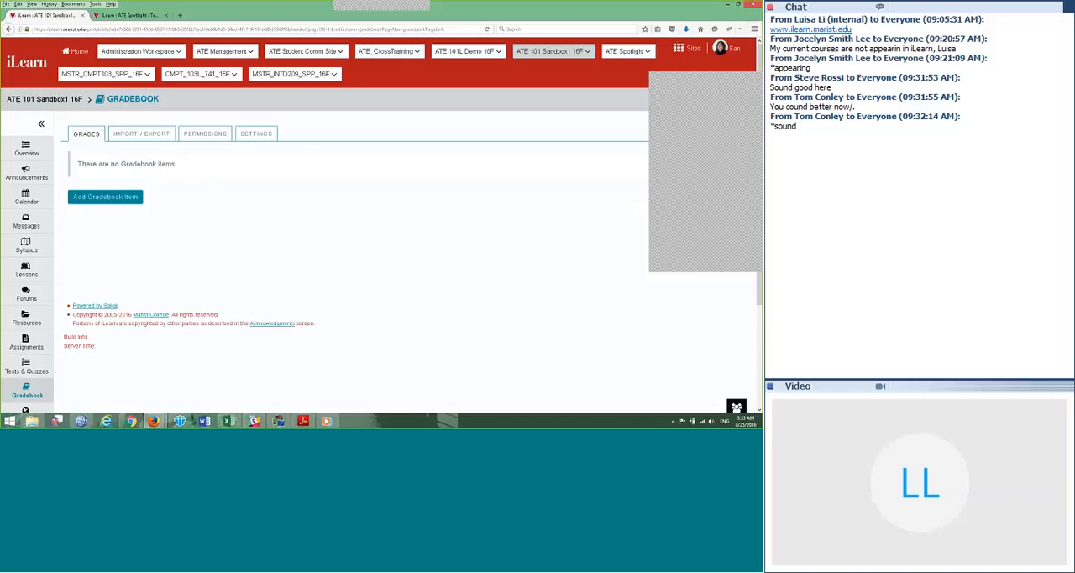
click(104, 199)
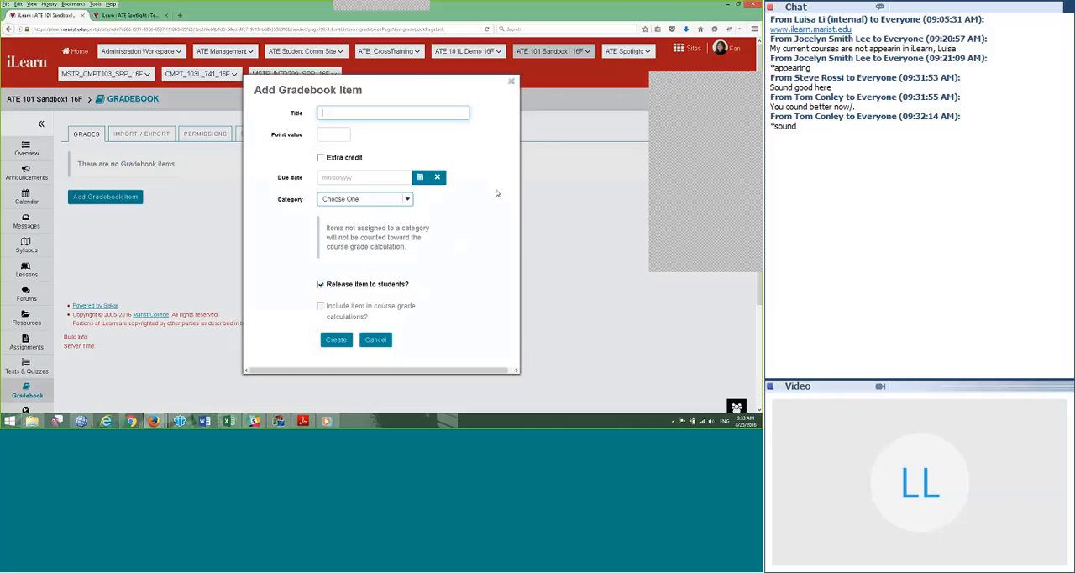
text(Ass)
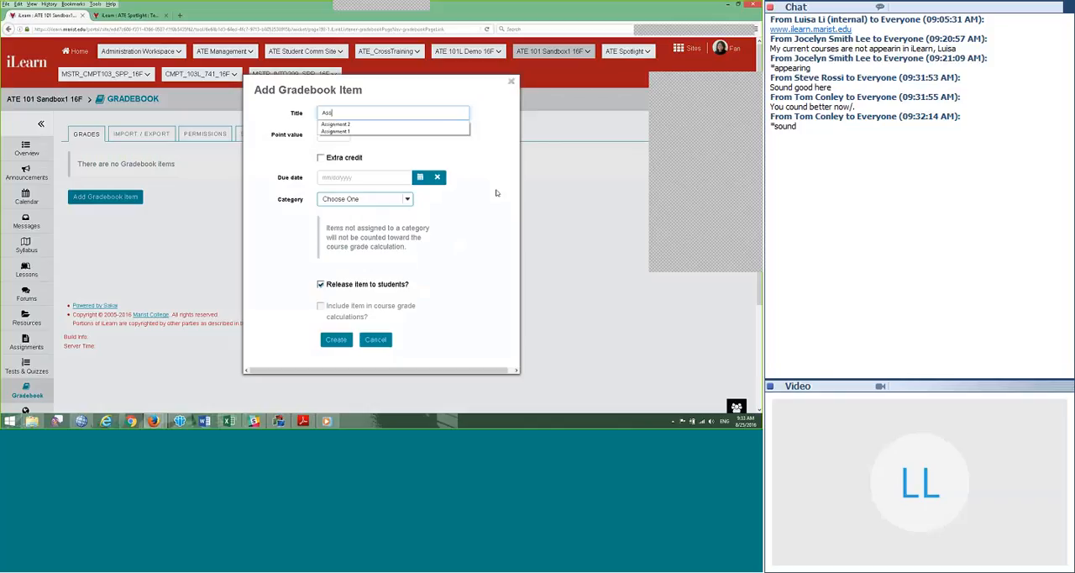
text(ignment 1)
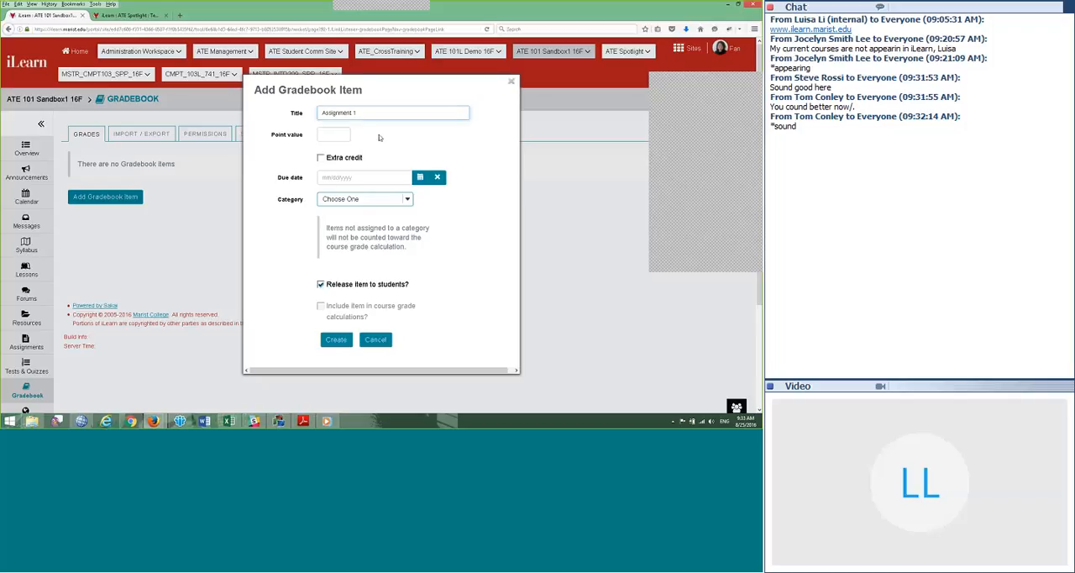
click(334, 133)
text(100)
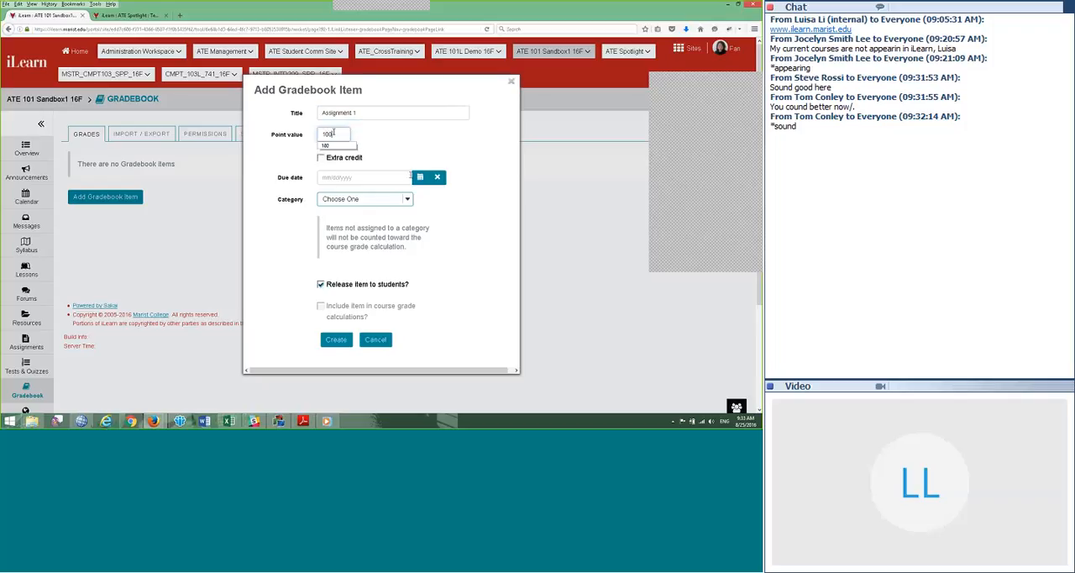
click(450, 290)
click(357, 199)
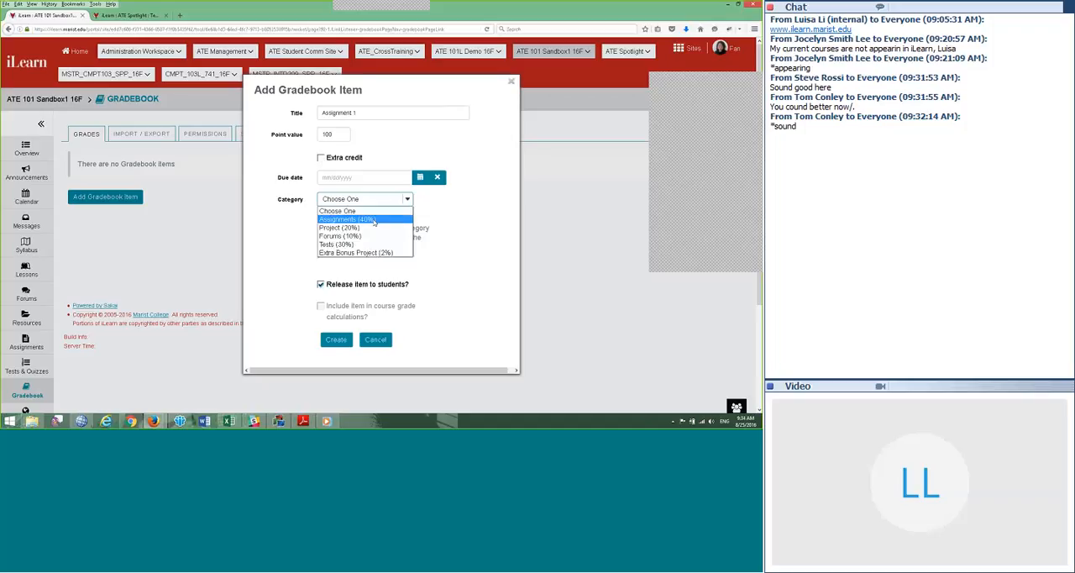
click(351, 220)
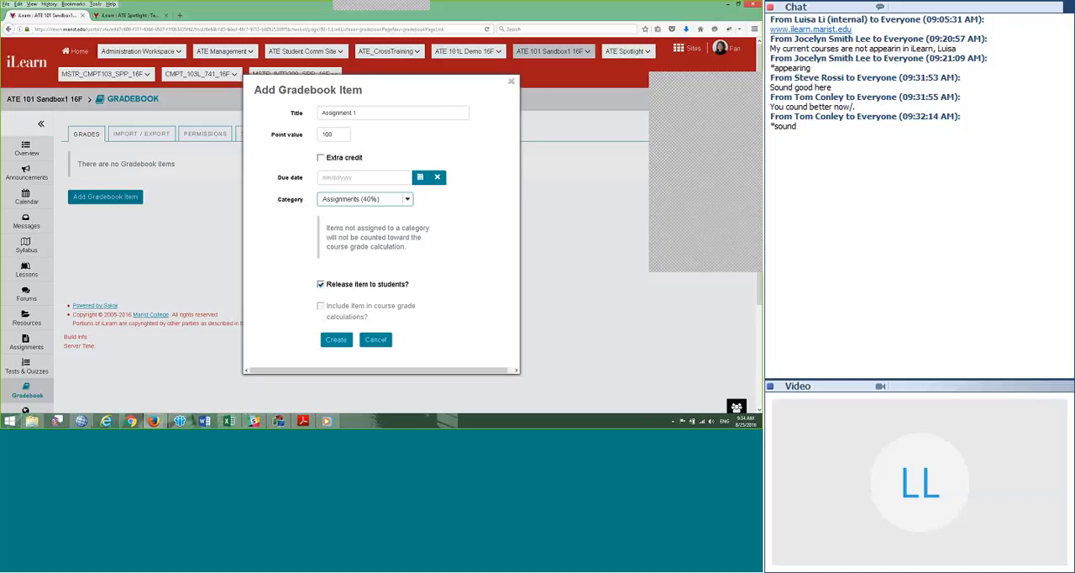
Step: Switch to Chrome, close the Pandora tab and load the iLearn login page in a new tab
click(131, 421)
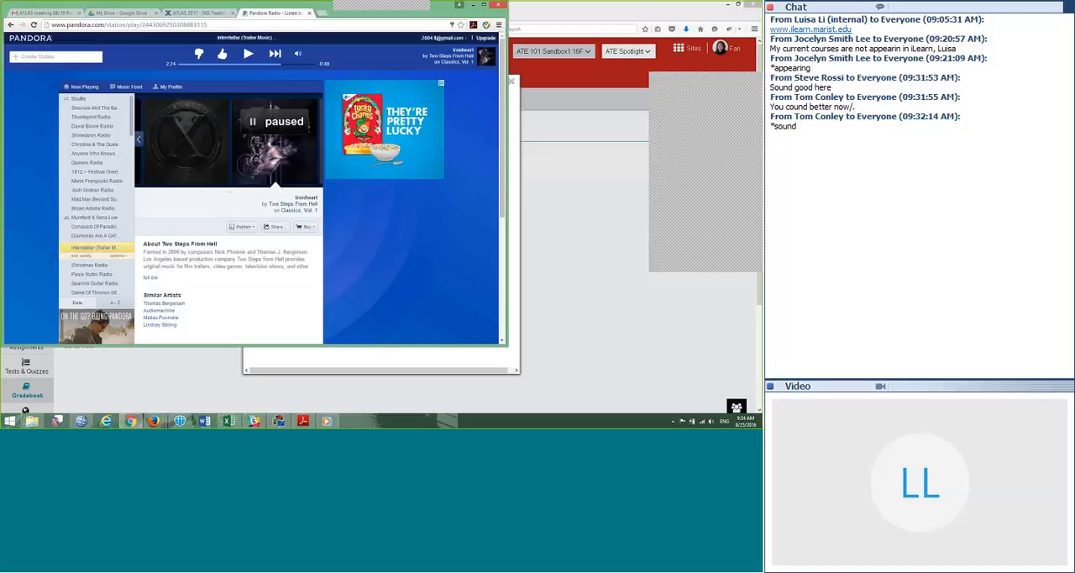
key(ctrl+w)
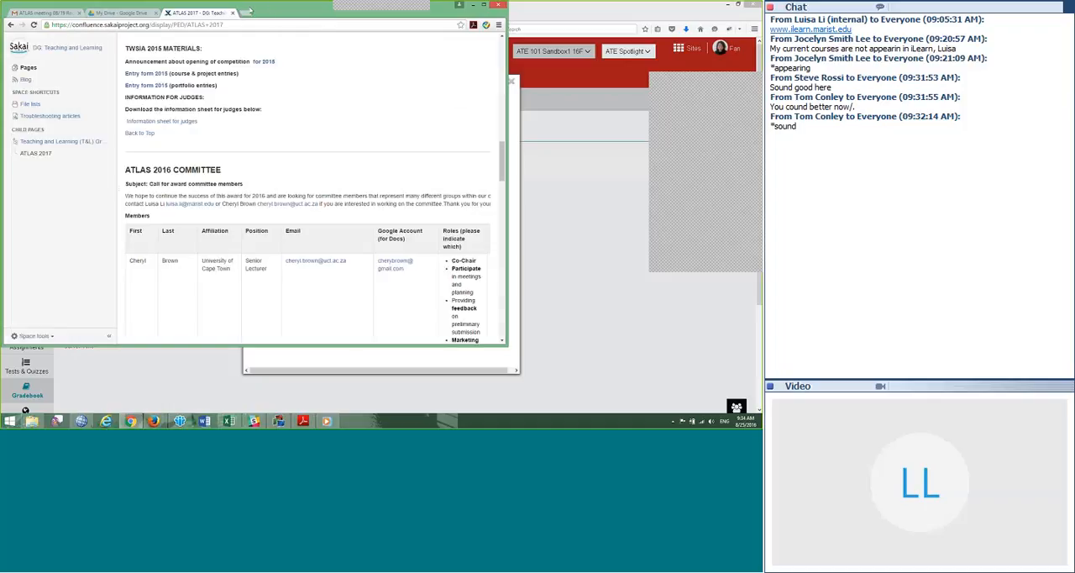
key(ctrl+t)
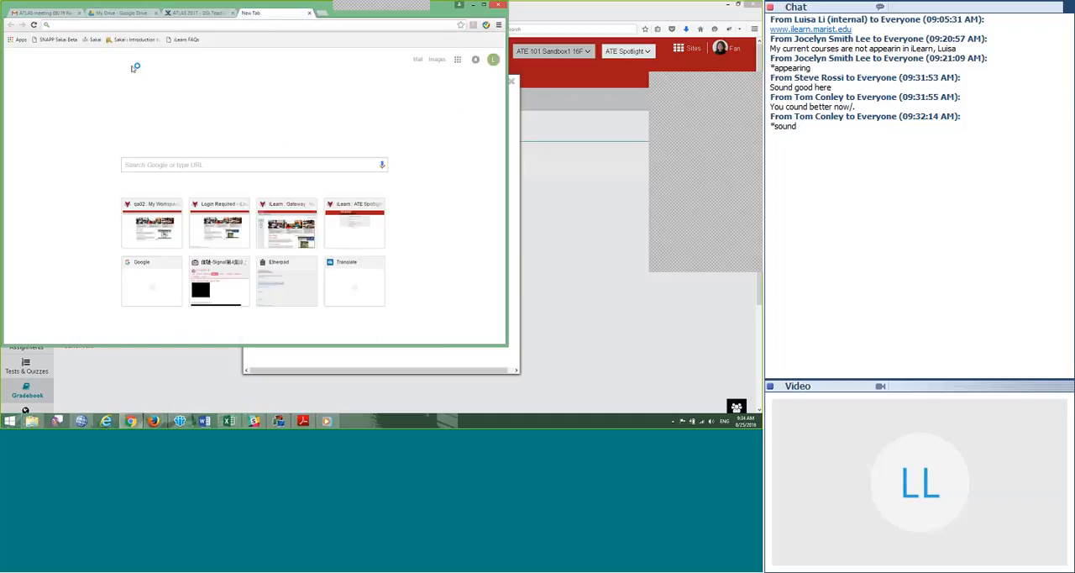
text(ilearn.marist.edu)
key(Down)
key(Return)
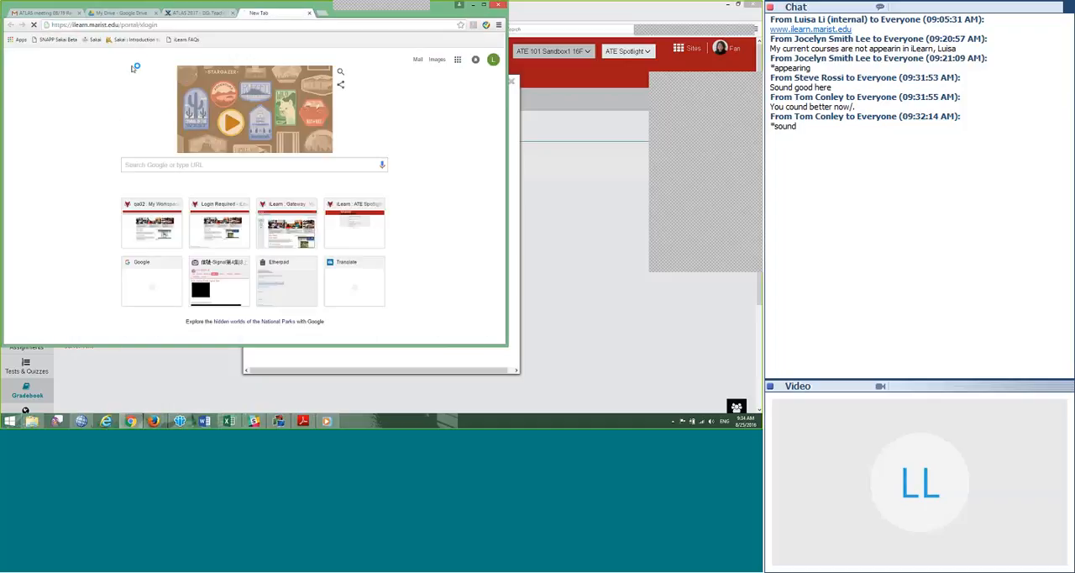
click(319, 223)
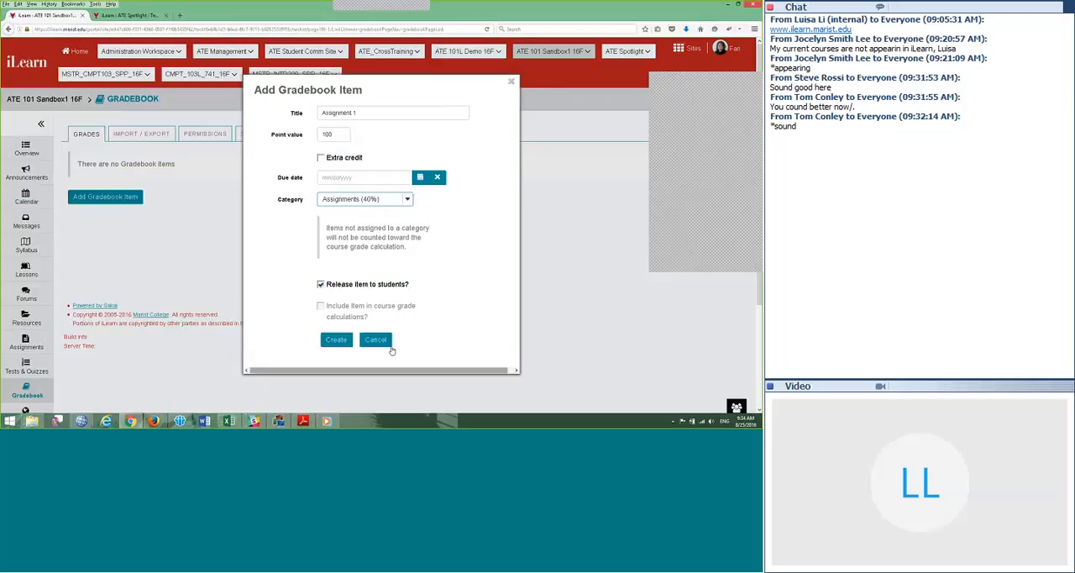
Step: Cancel the pending gradebook item in Firefox and open the ATE 101 Sandbox1 16F Gradebook in a maximized Chrome window
click(376, 340)
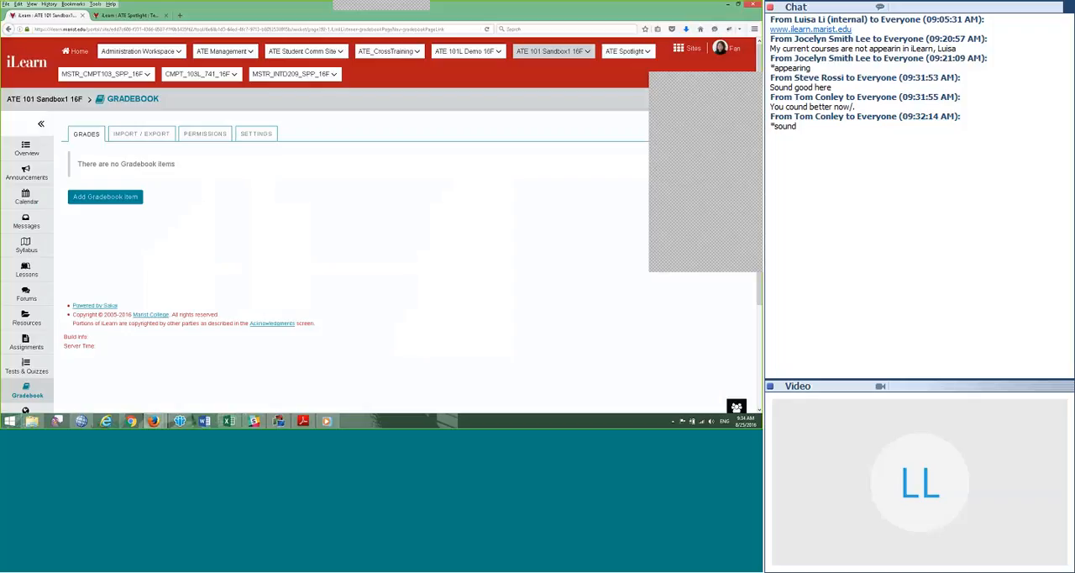
click(155, 422)
click(132, 421)
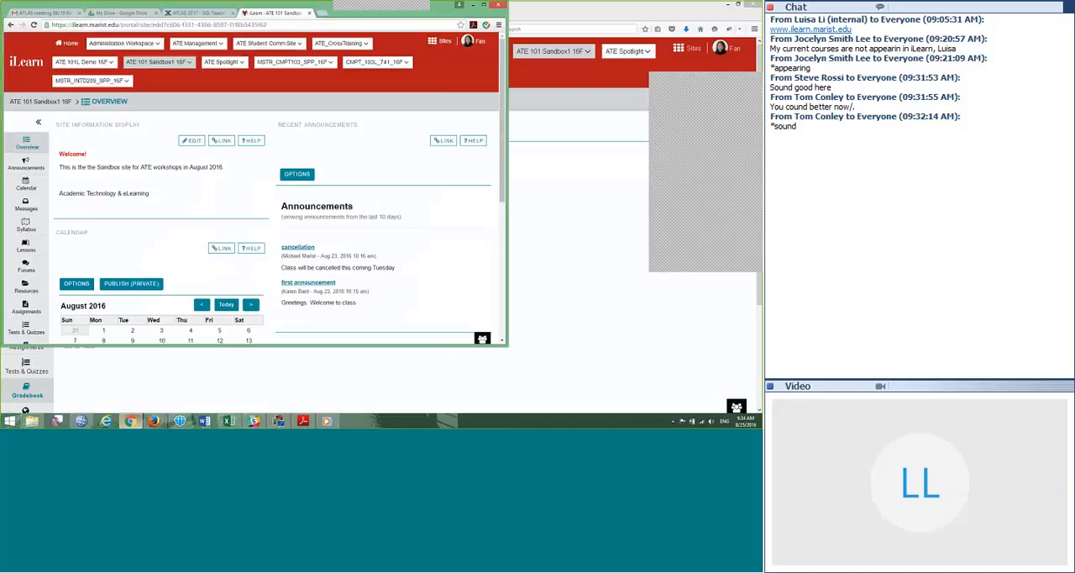
double_click(236, 9)
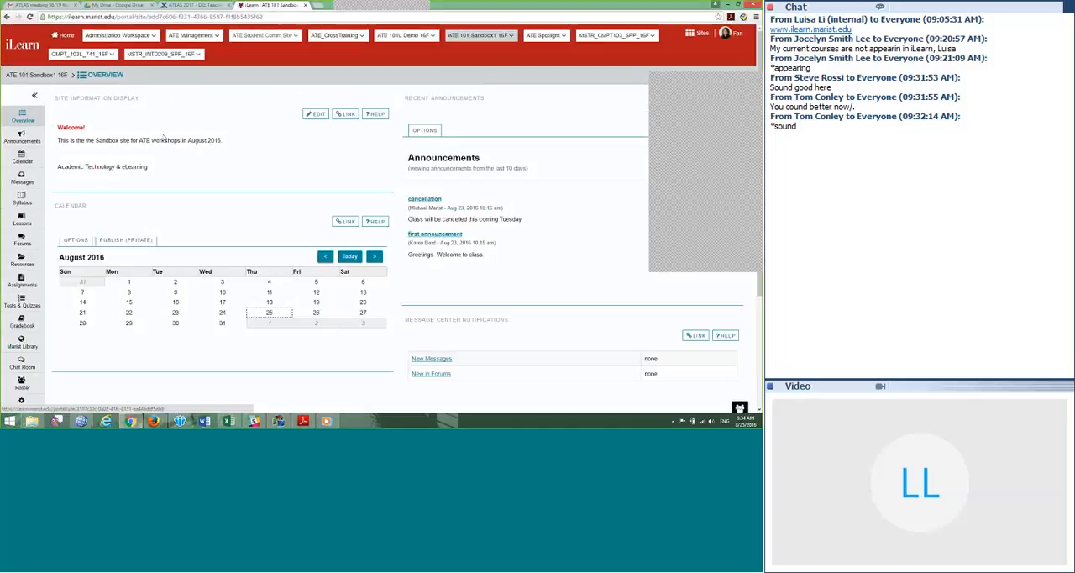
click(22, 323)
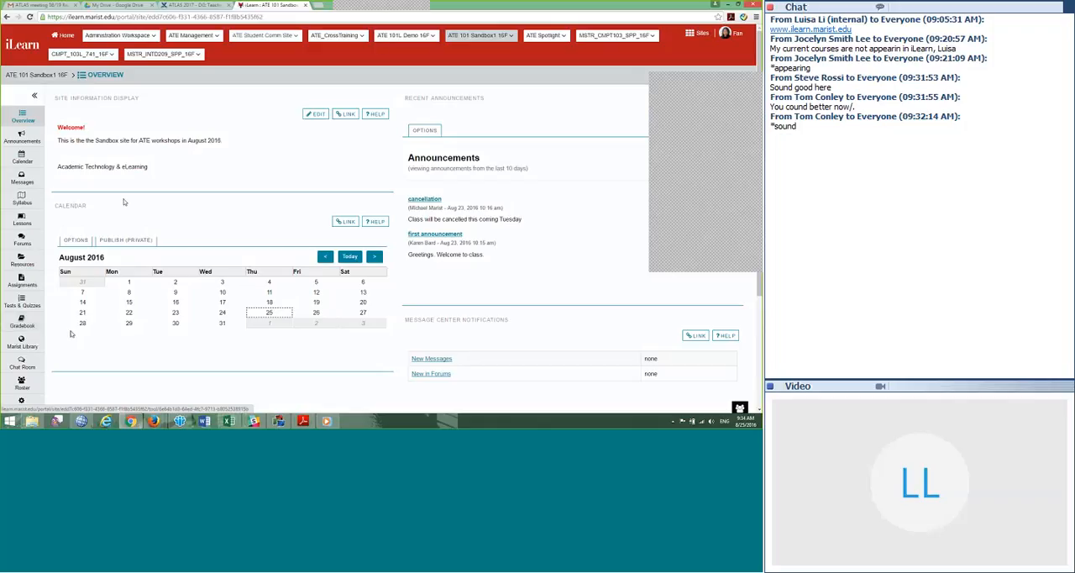
Step: Create the gradebook item Assignment 1 worth 100 points in the Assignments (40%) category
click(87, 155)
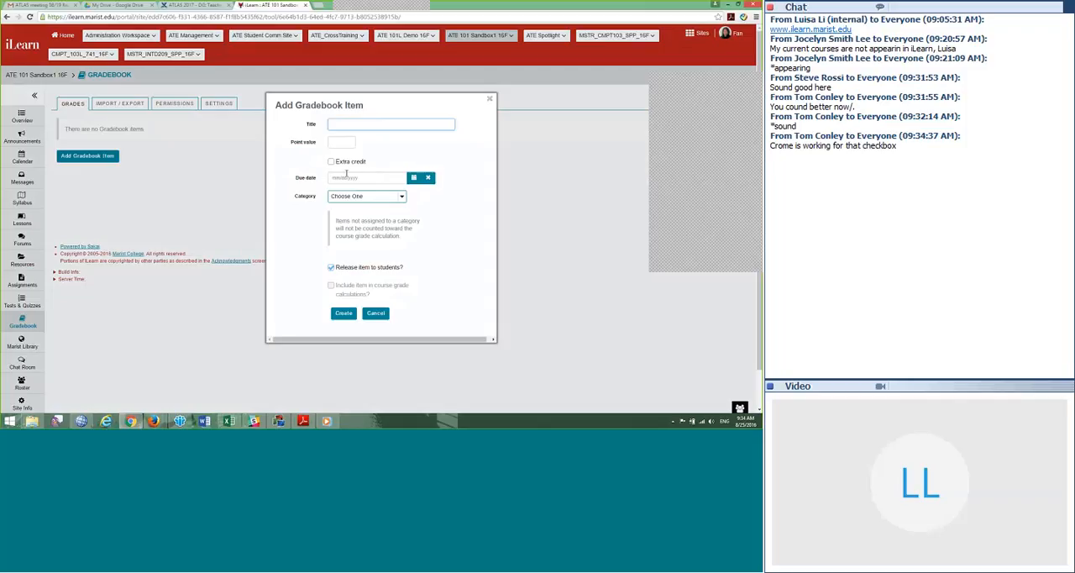
text(Assignment 1)
click(340, 142)
text(1)
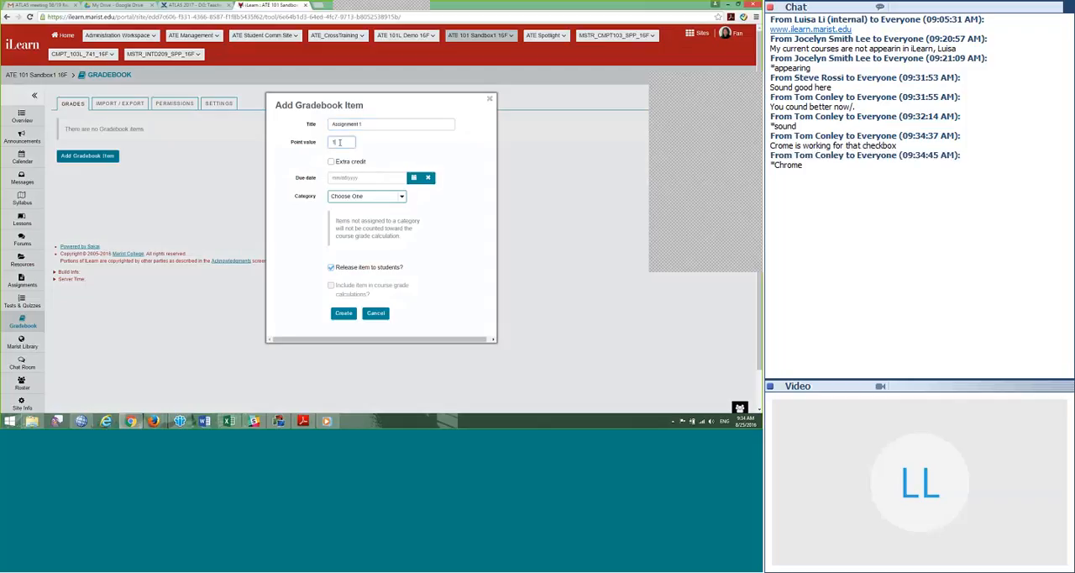
text(00)
click(367, 196)
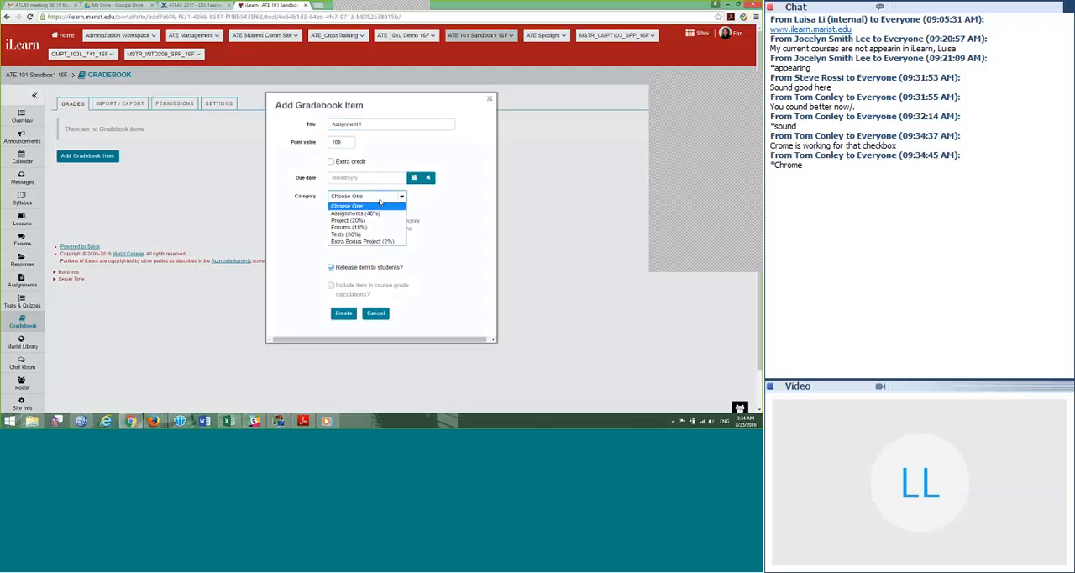
click(361, 215)
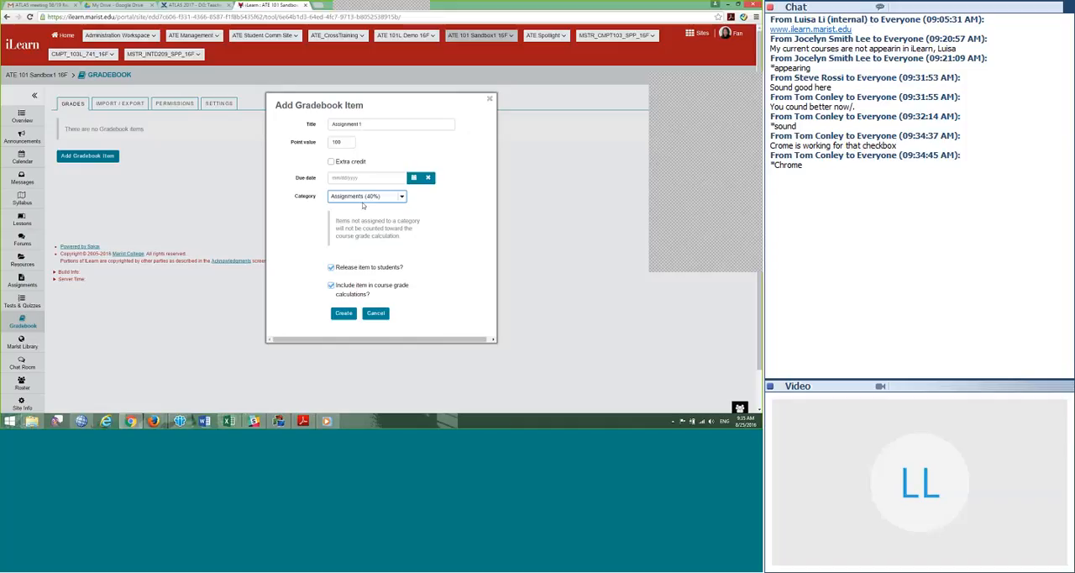
click(343, 314)
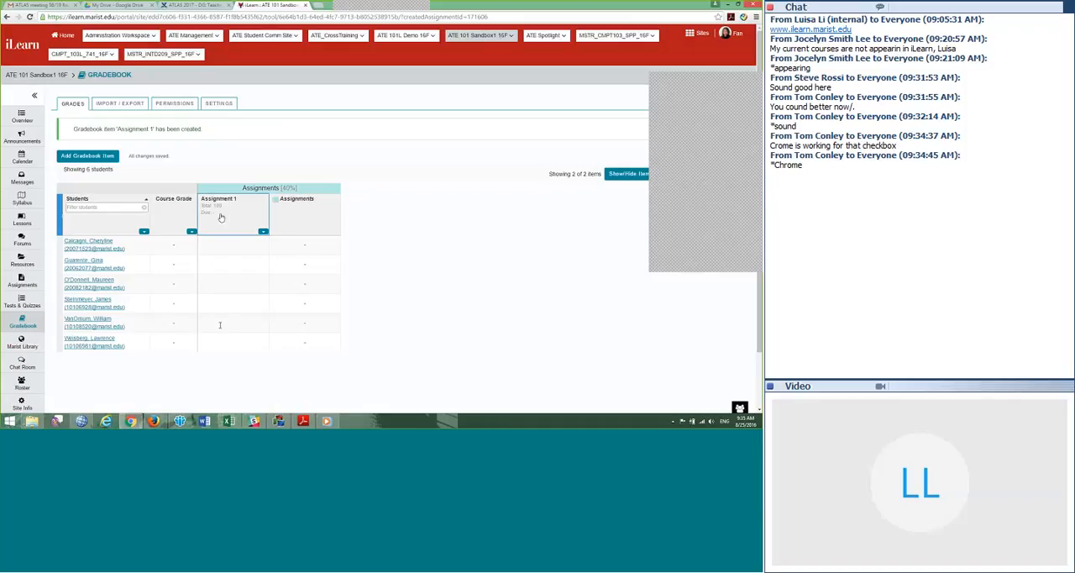
Step: Create the gradebook item Quiz 1 worth 10 points in the Tests (30%) category
scroll(92, 210, down, 1)
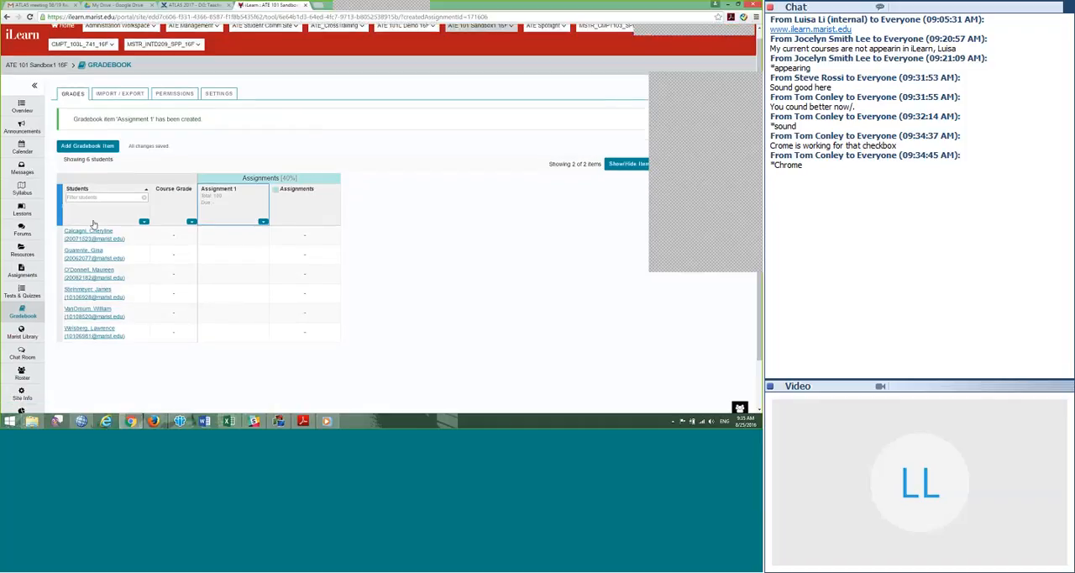
scroll(83, 375, up, 1)
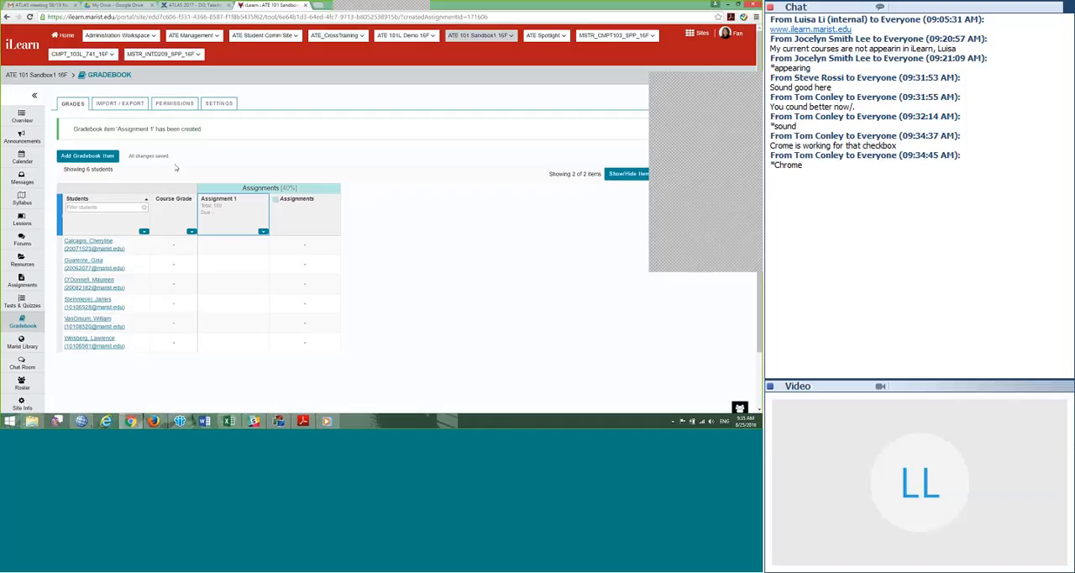
click(87, 155)
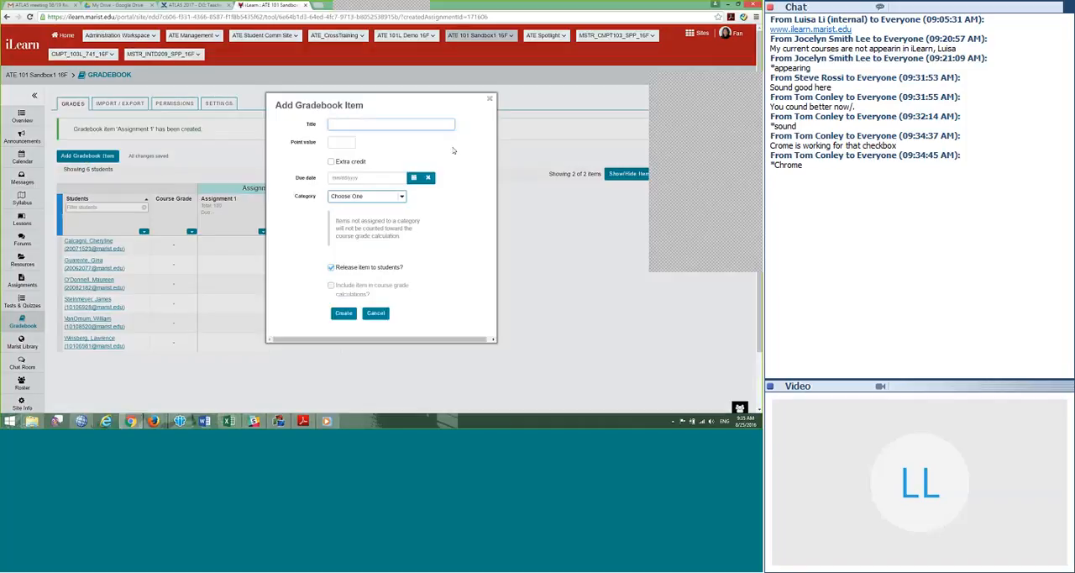
text(Quiz 1)
key(Tab)
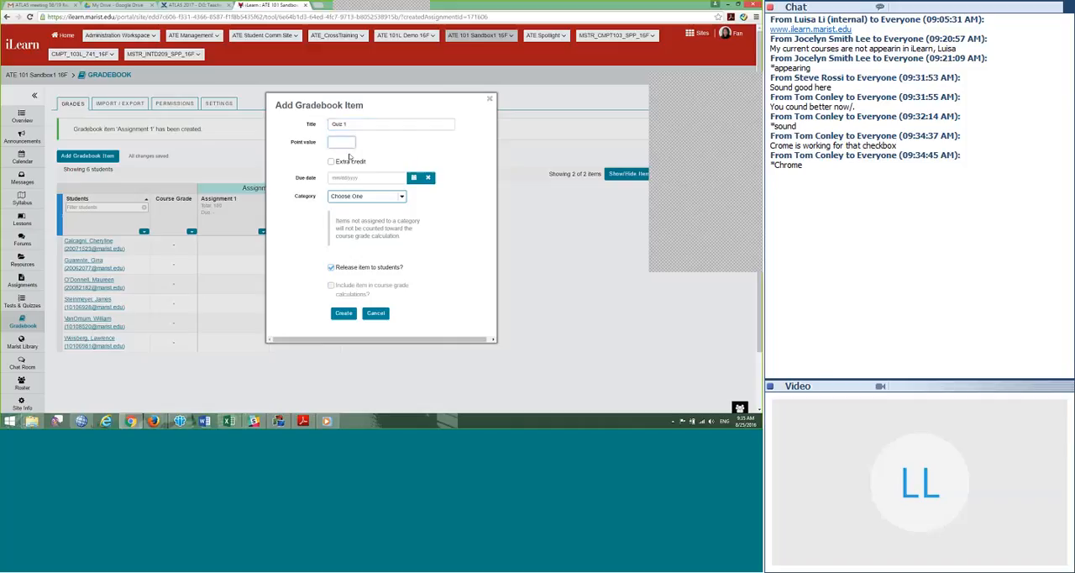
text(10)
click(352, 196)
click(344, 234)
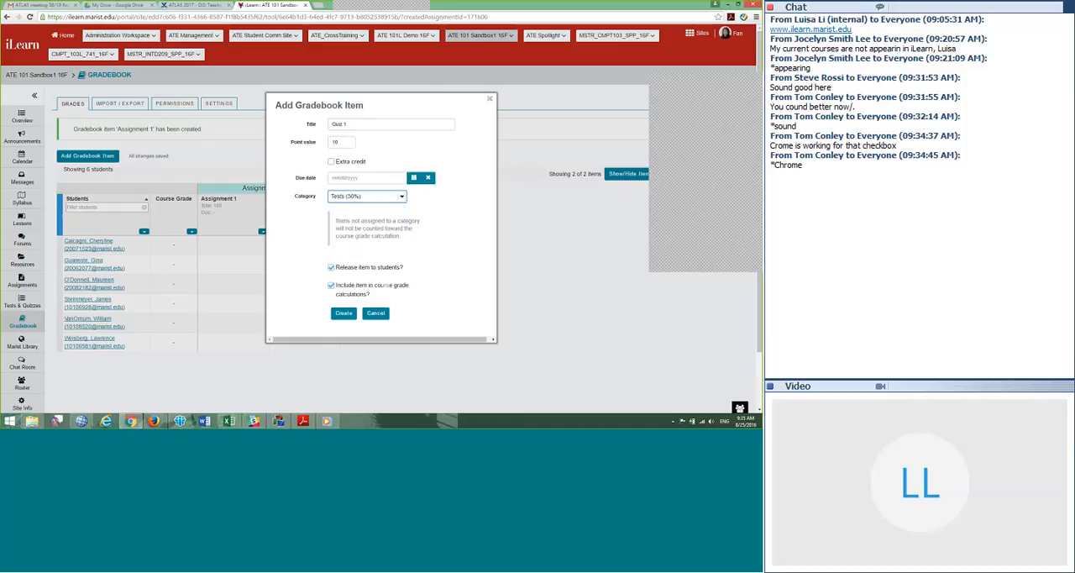
click(344, 312)
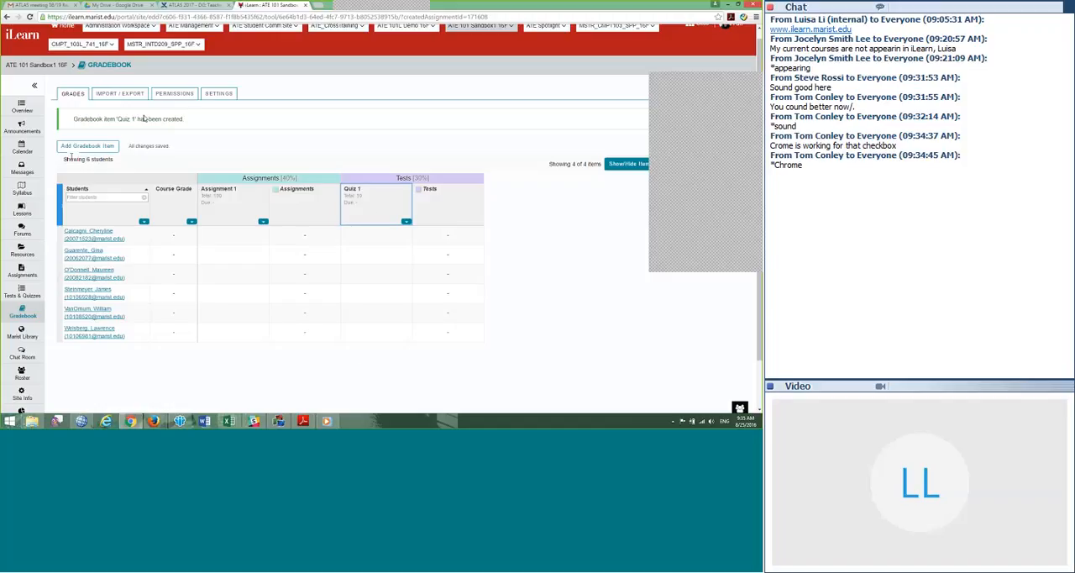
Step: Create the gradebook item Bonus Activity worth 5 points in the Extra Bonus Project (2%) category and view the grades table
click(79, 145)
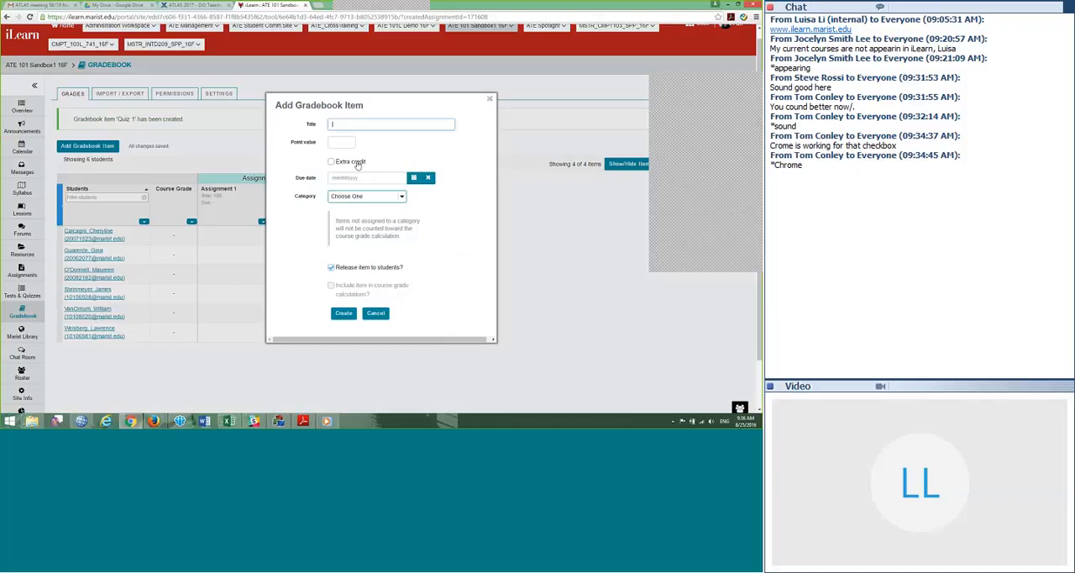
text(Bonus Activity)
click(345, 195)
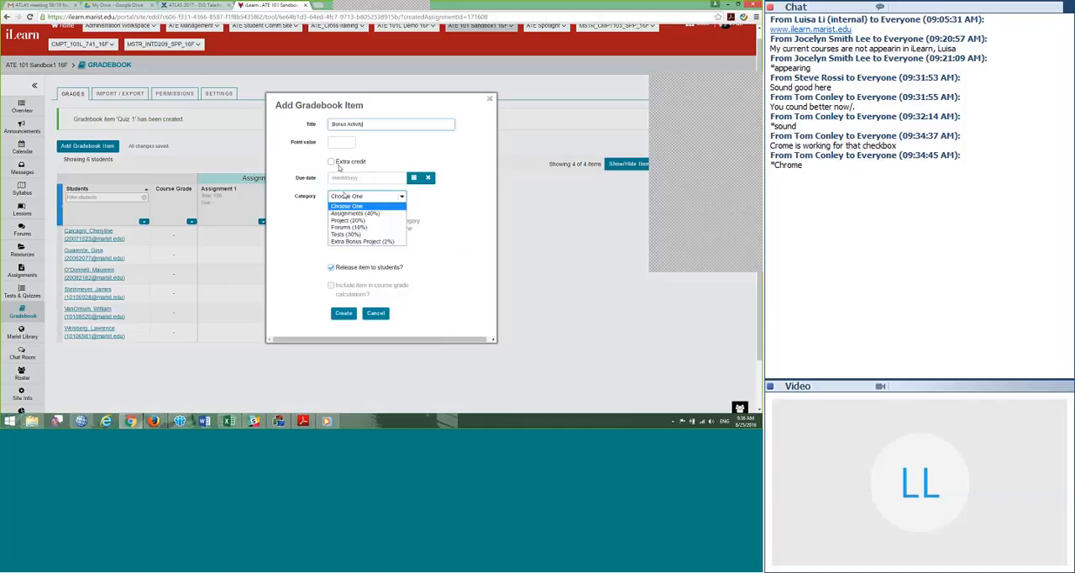
click(364, 242)
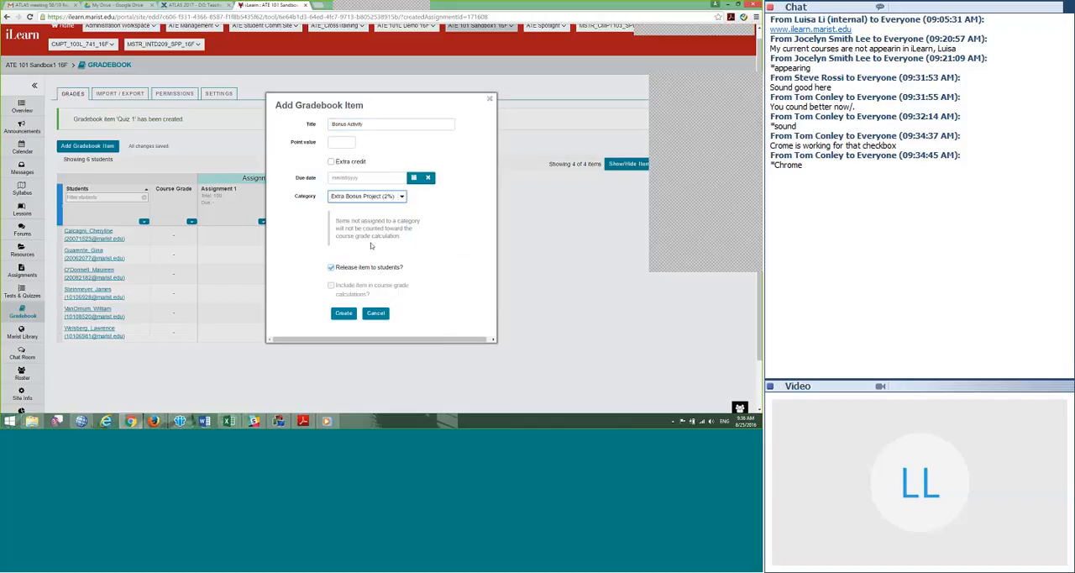
click(341, 315)
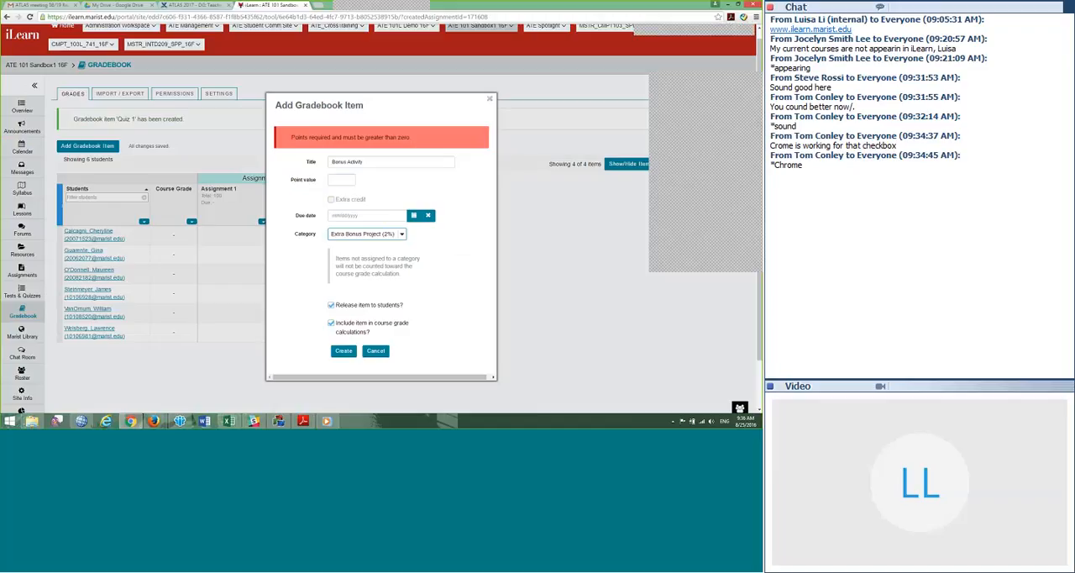
click(339, 182)
text(5)
click(343, 351)
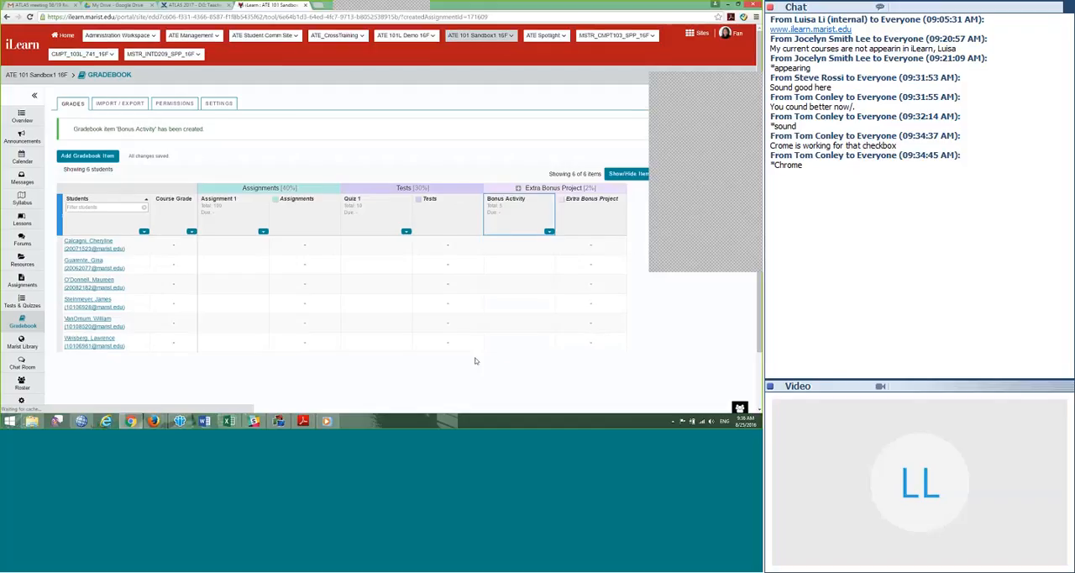
scroll(508, 348, down, 1)
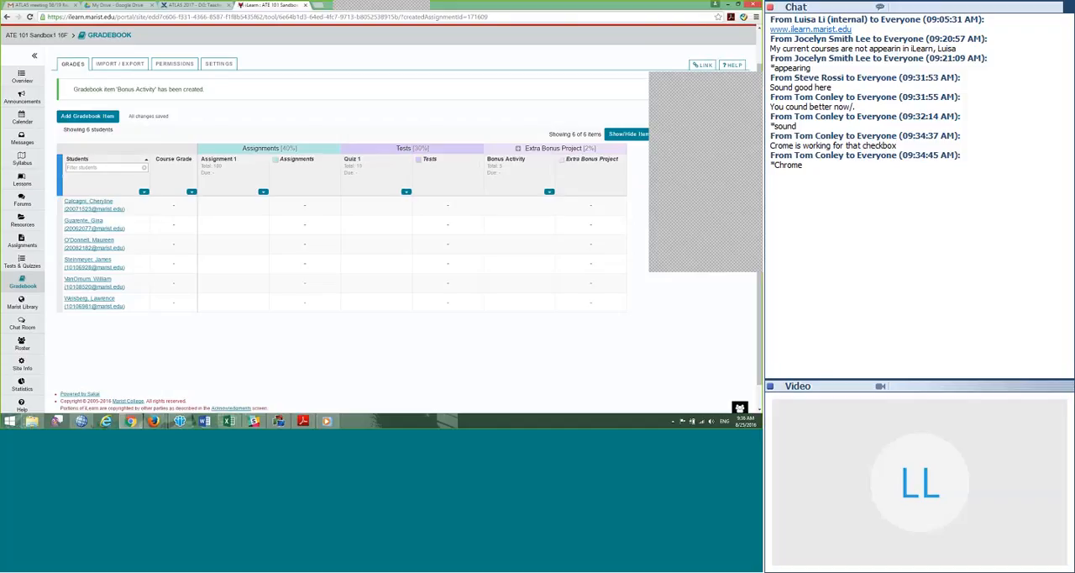
scroll(491, 310, down, 1)
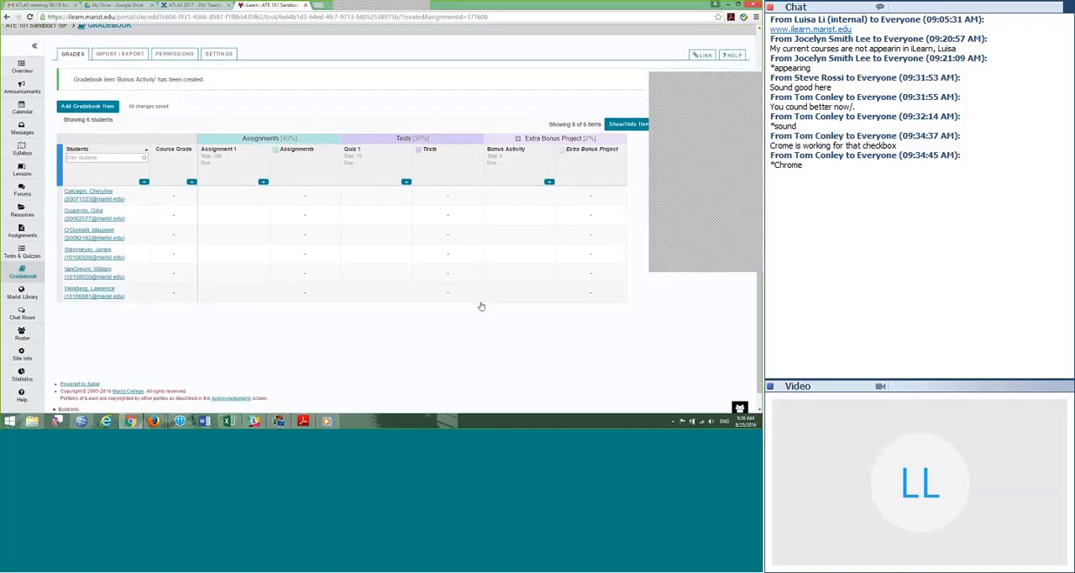
scroll(270, 275, down, 1)
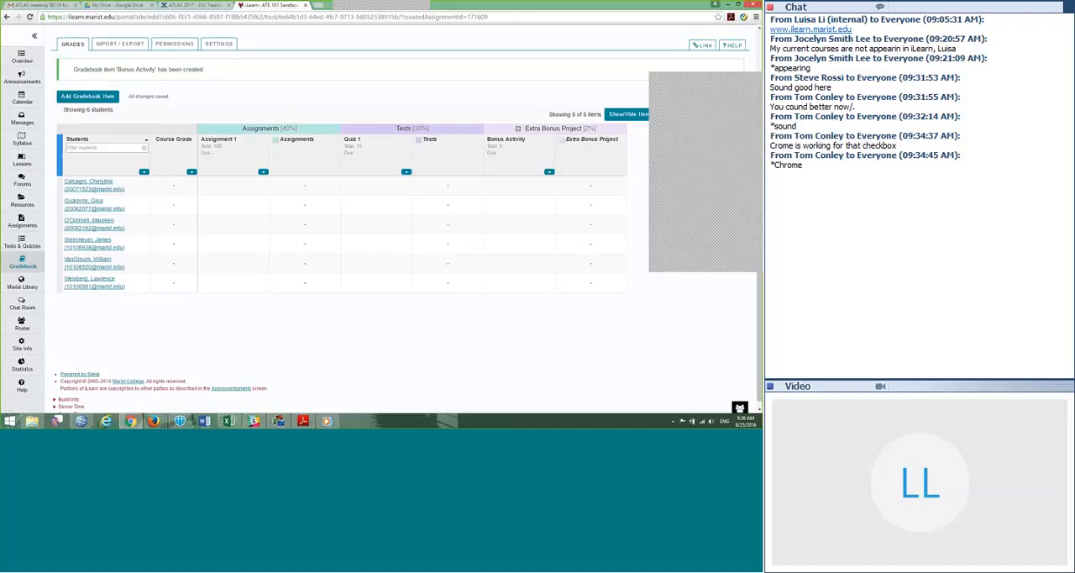
scroll(113, 109, up, 3)
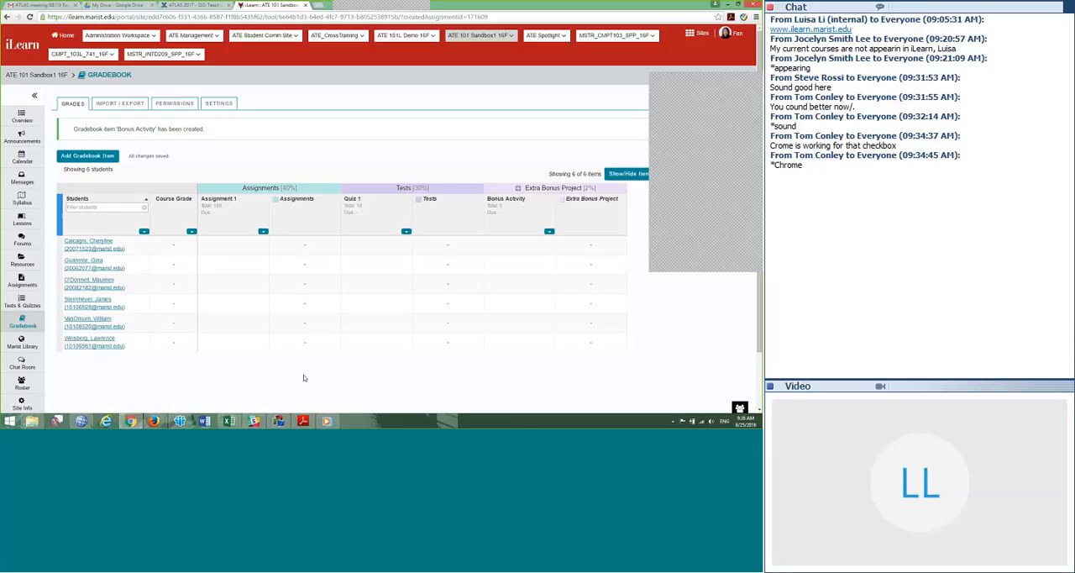
scroll(362, 389, down, 1)
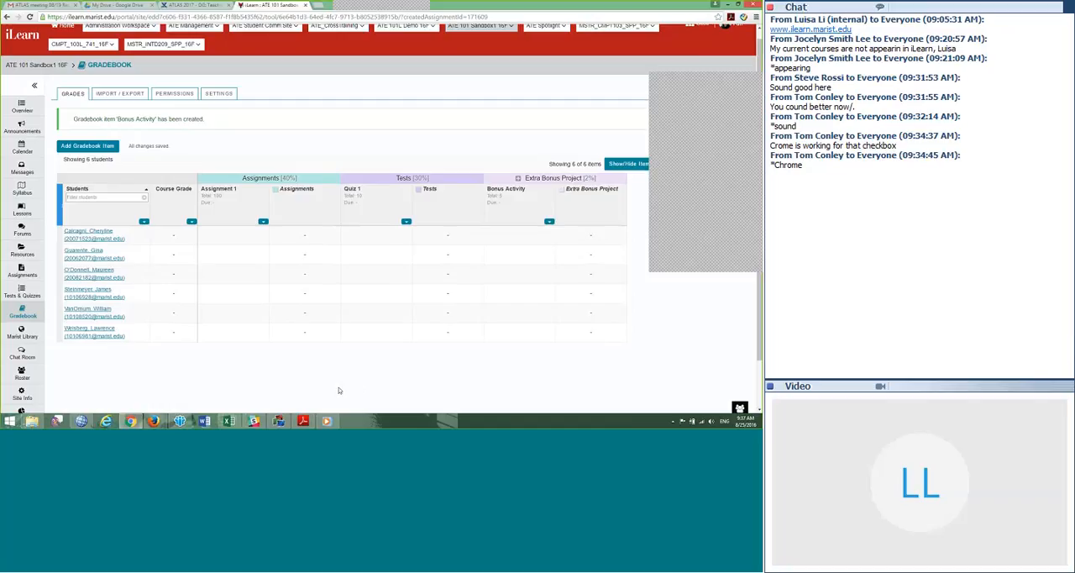
click(102, 149)
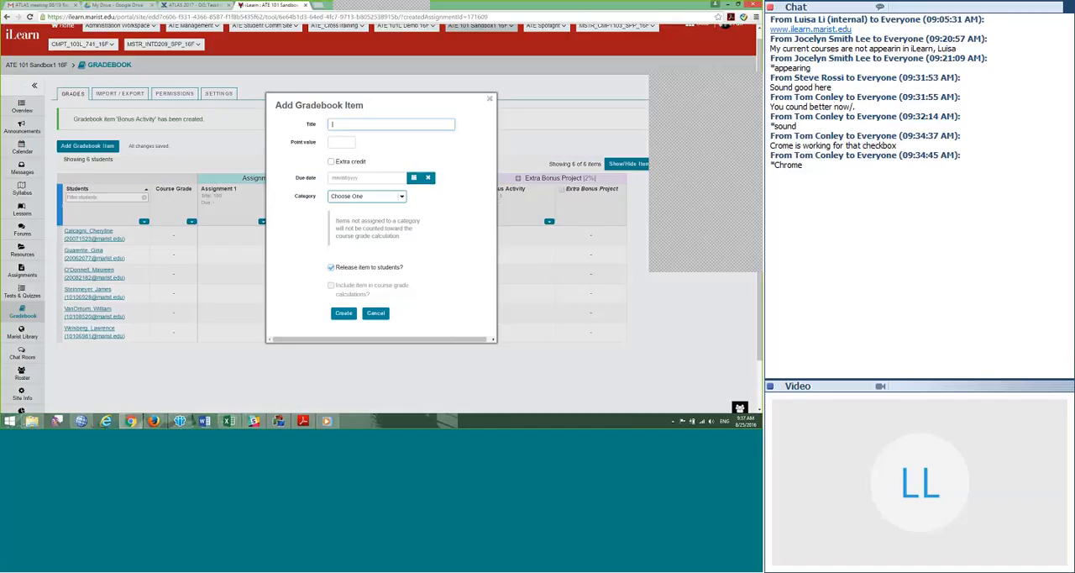
click(376, 312)
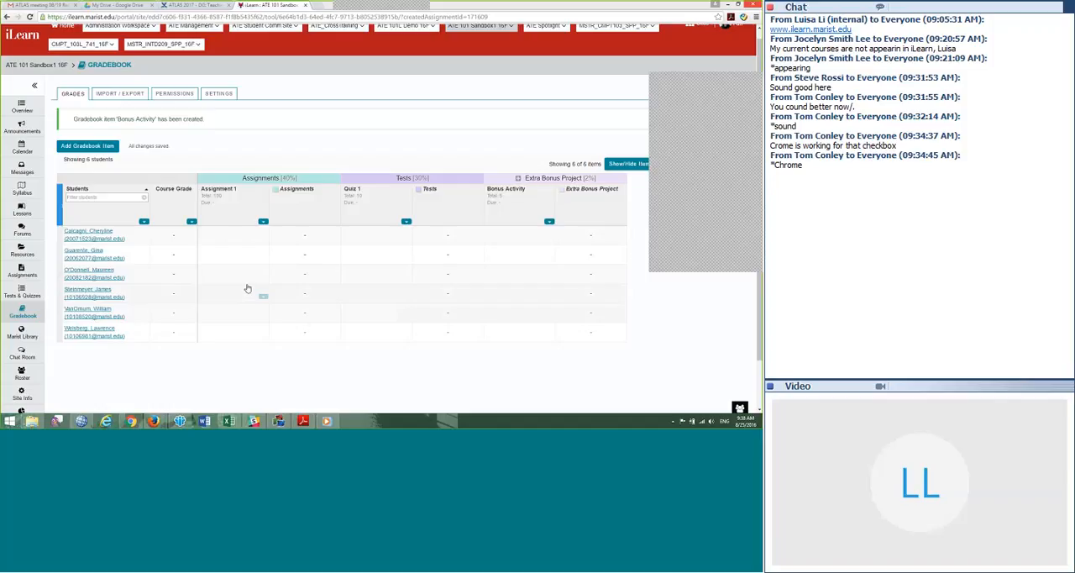
Step: Edit Sample Assignment in the Assignments tool so that it is added to the Gradebook, and post the change
click(22, 275)
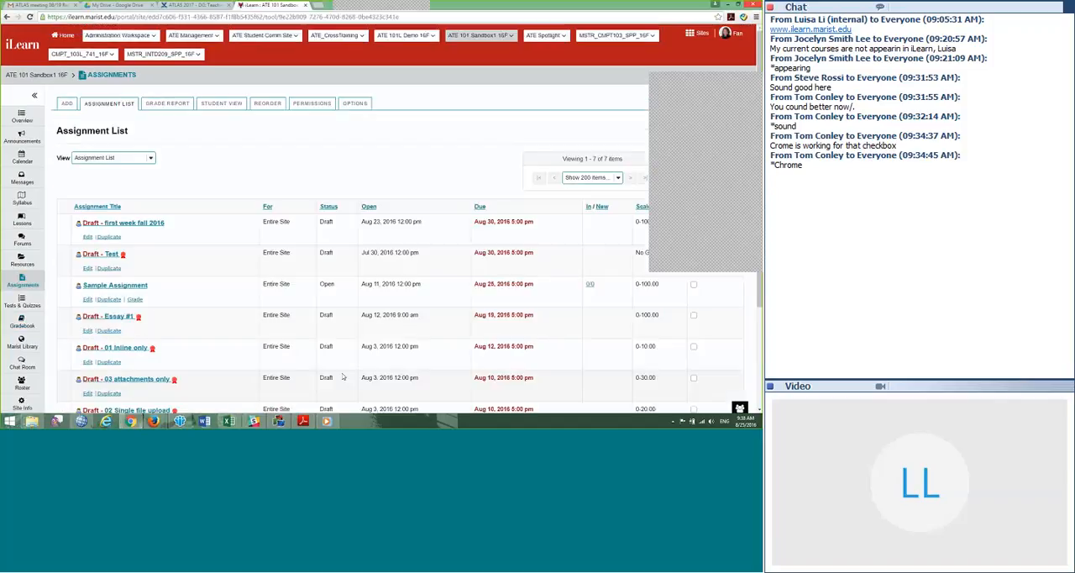
scroll(218, 205, down, 1)
scroll(218, 205, down, 1)
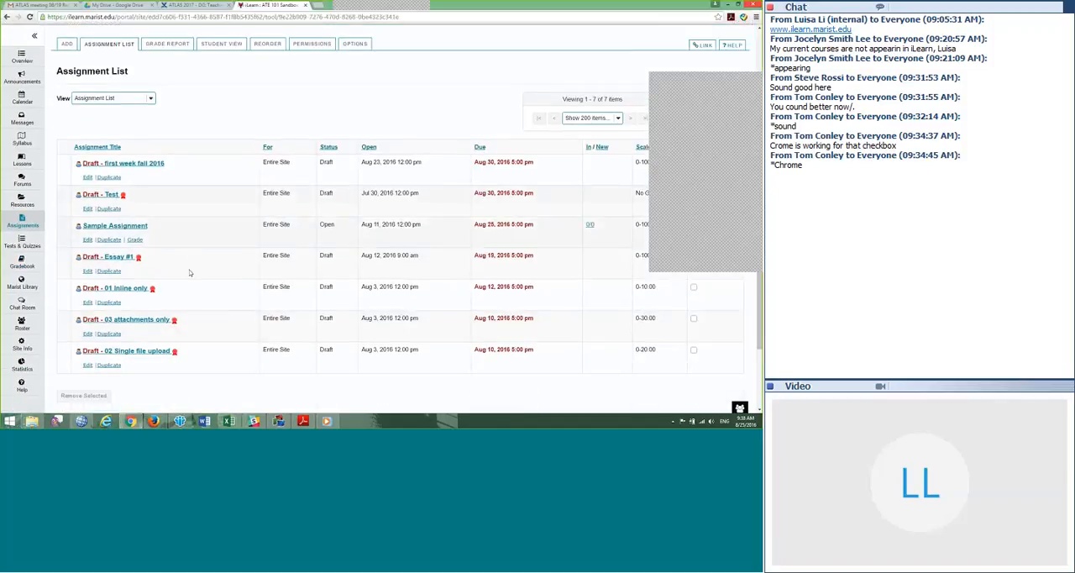
click(87, 242)
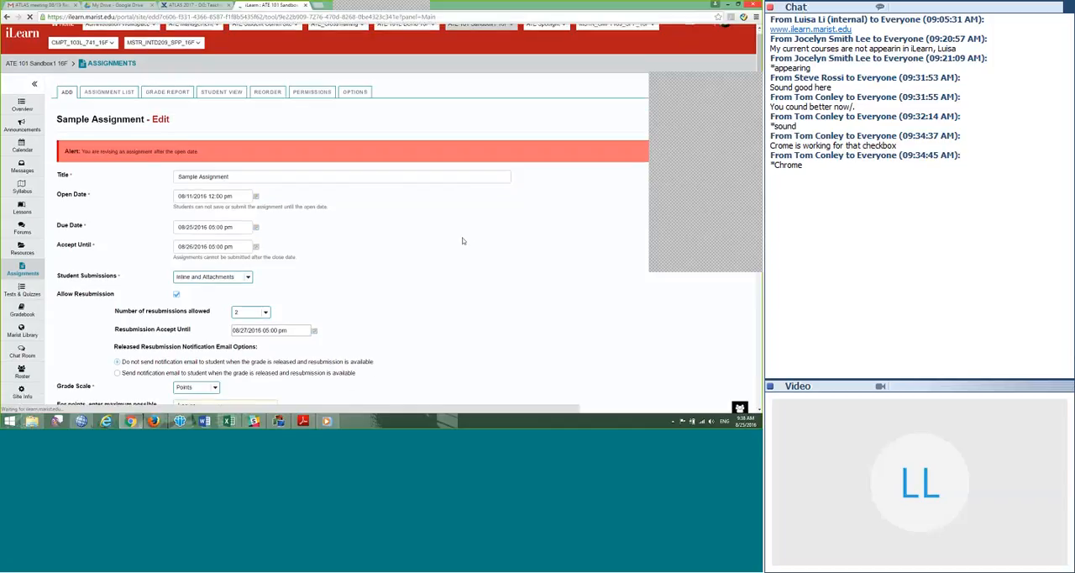
scroll(462, 241, down, 1)
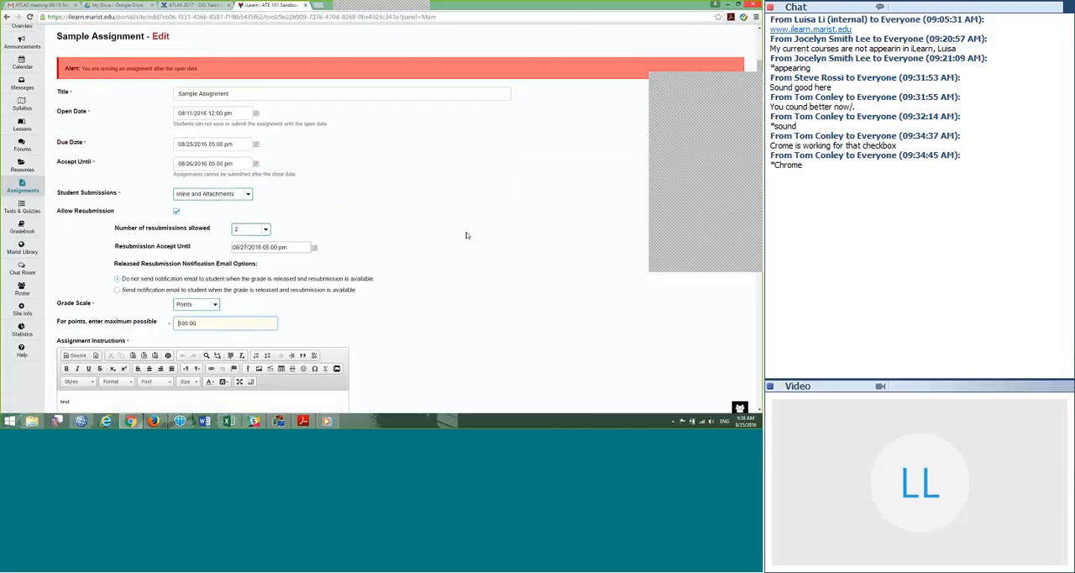
scroll(467, 235, down, 3)
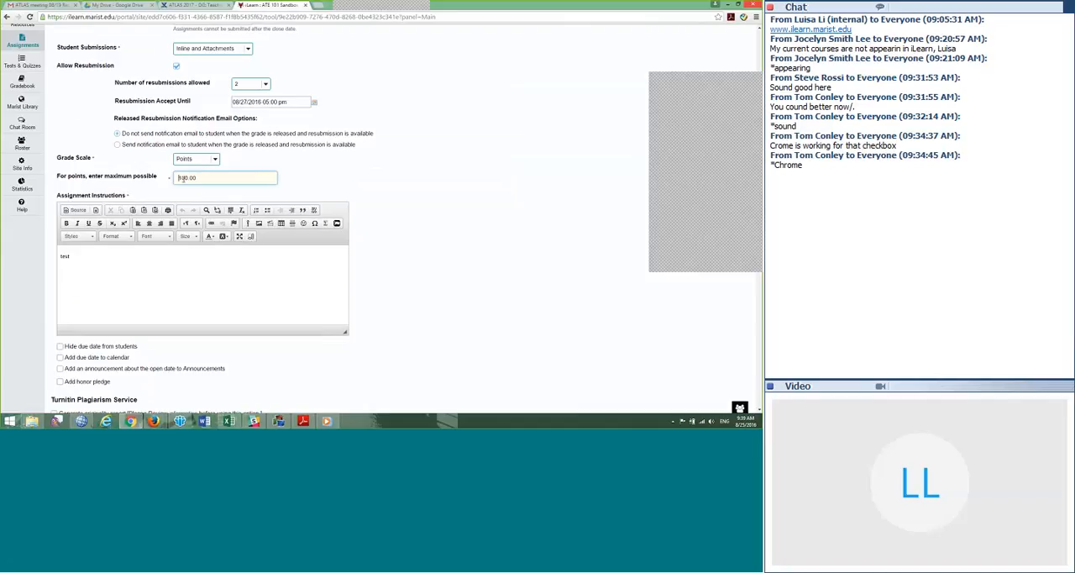
scroll(415, 280, down, 2)
scroll(415, 278, down, 4)
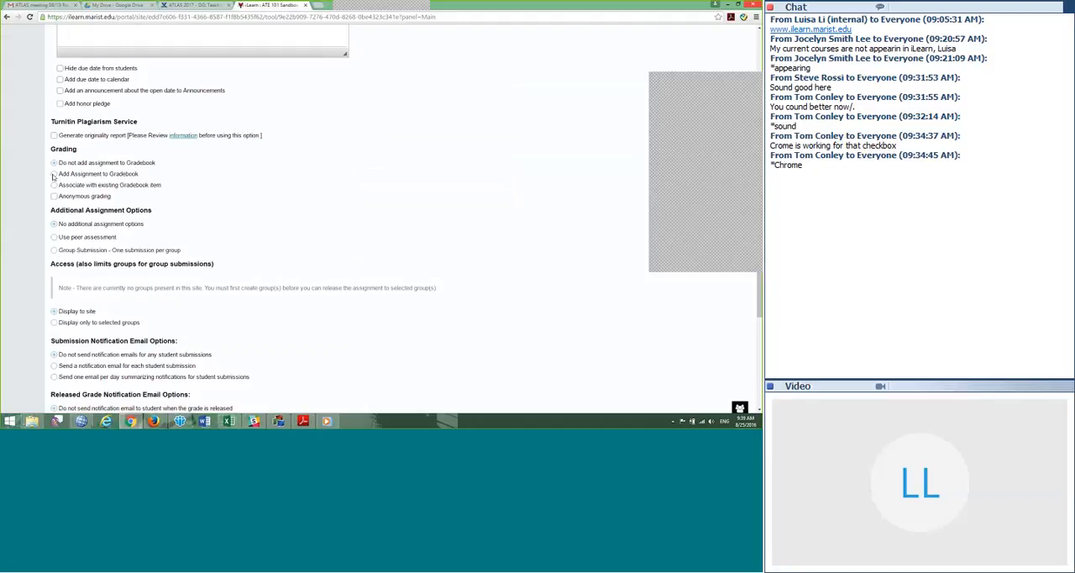
click(54, 174)
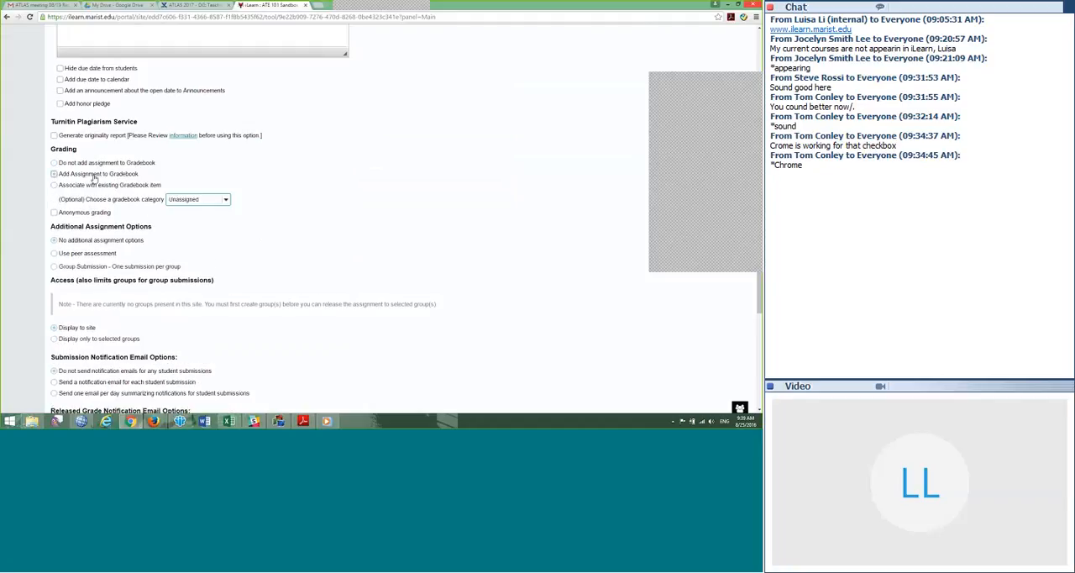
scroll(420, 260, down, 5)
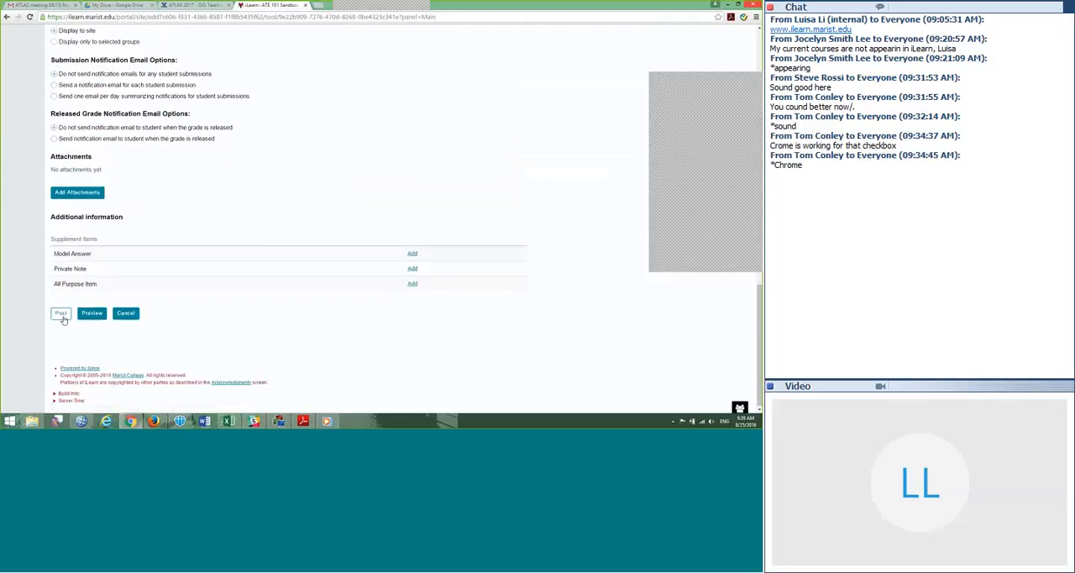
click(59, 314)
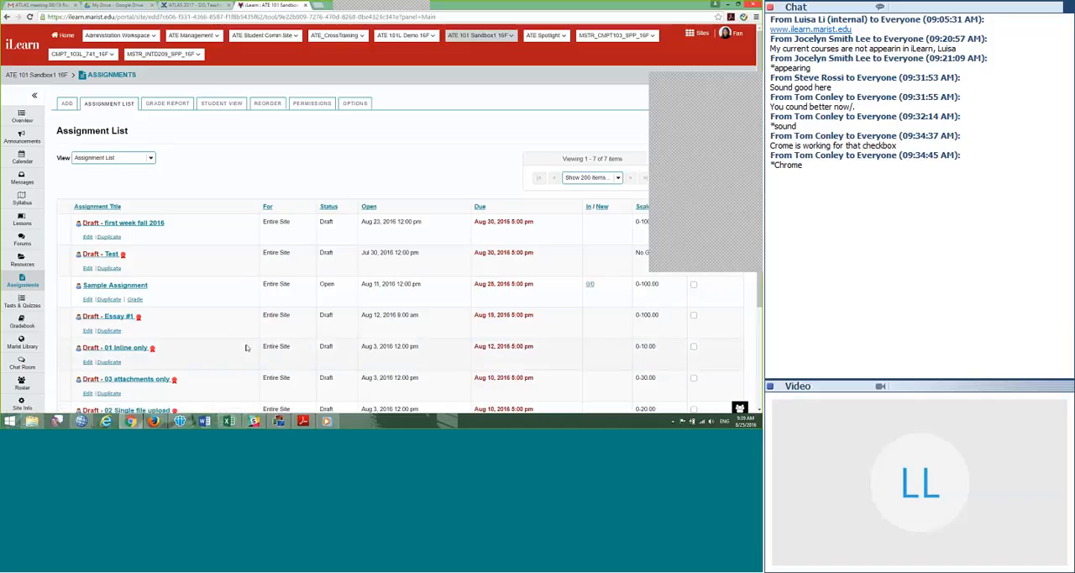
Step: Return to the Gradebook, assign the uncategorized Sample Assignment item to the Assignments (40%) category and save it
scroll(247, 347, down, 2)
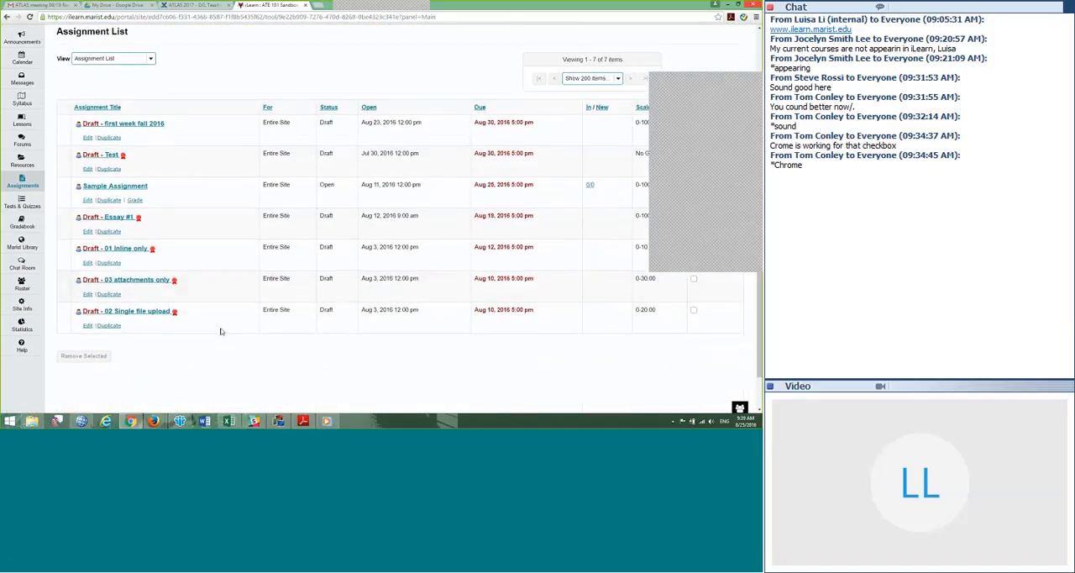
click(30, 228)
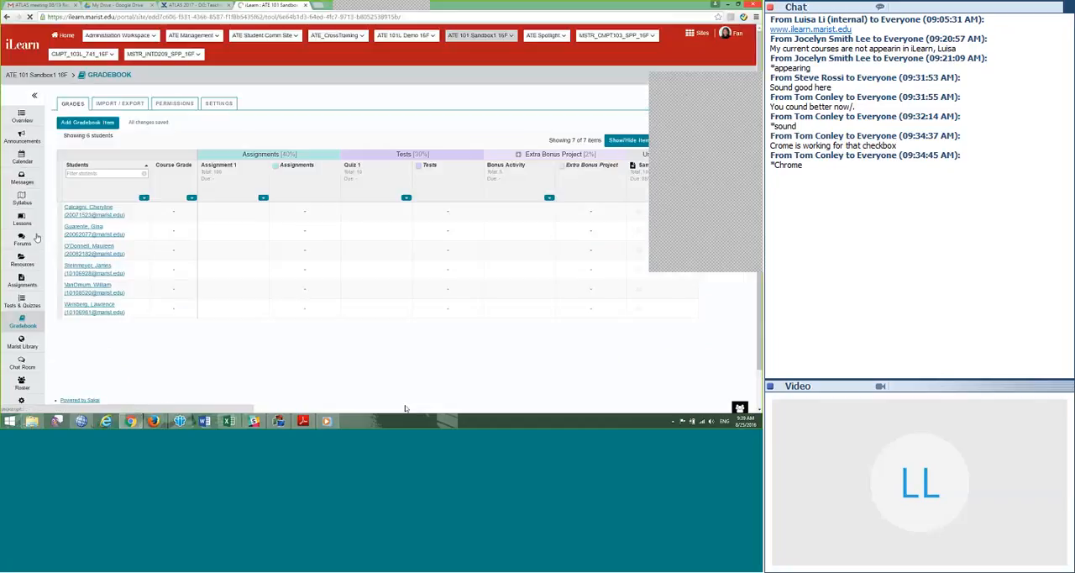
drag(727, 81, 695, 85)
click(706, 84)
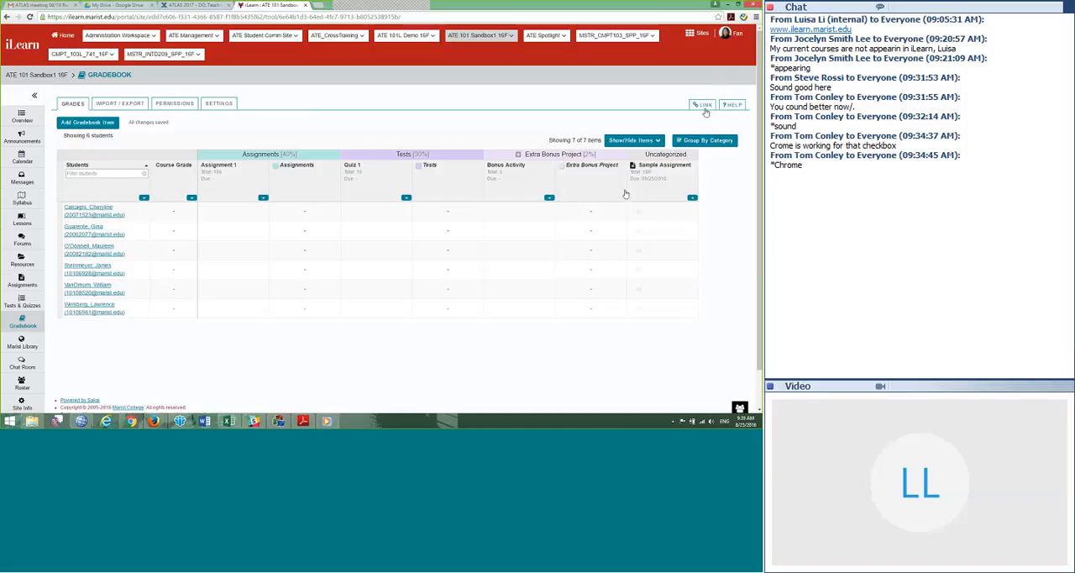
click(693, 199)
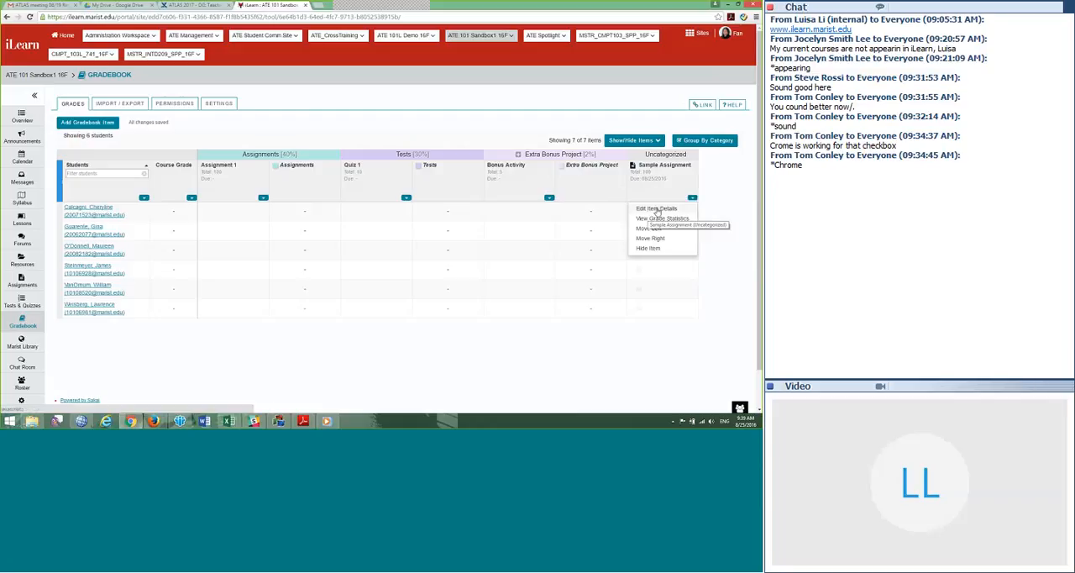
click(659, 210)
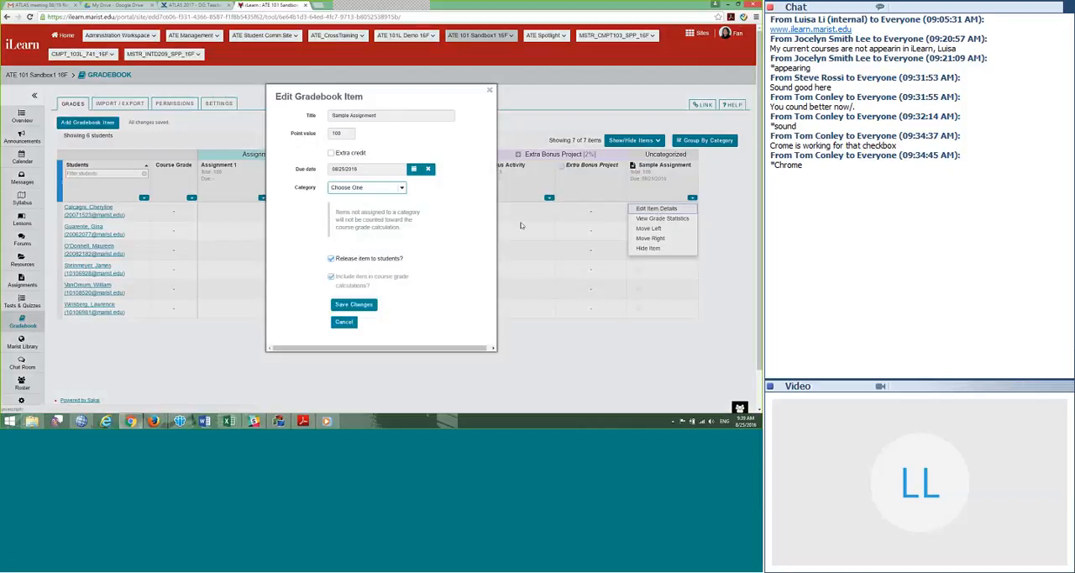
click(402, 189)
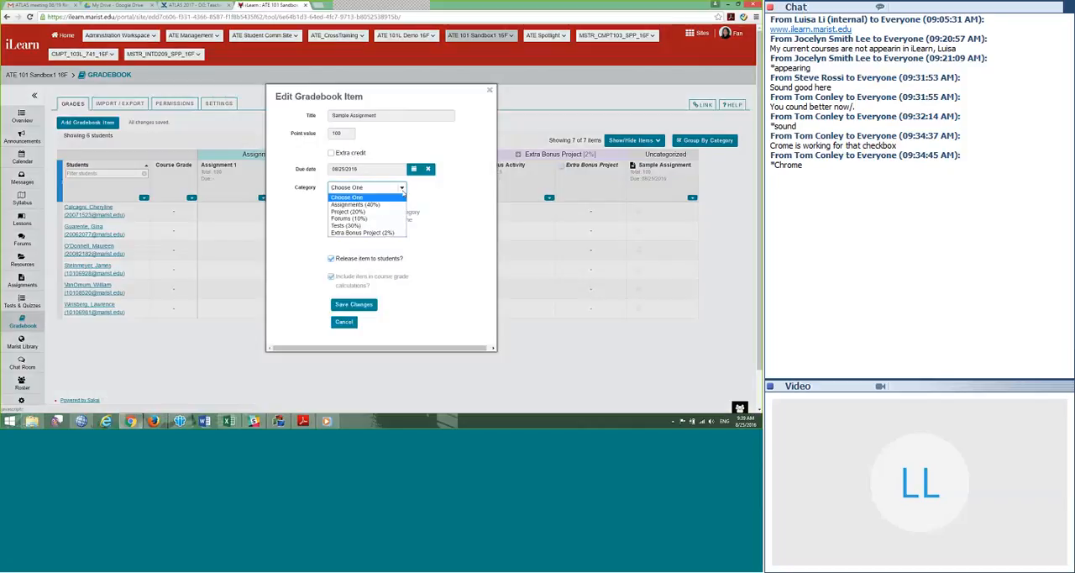
click(362, 206)
click(353, 307)
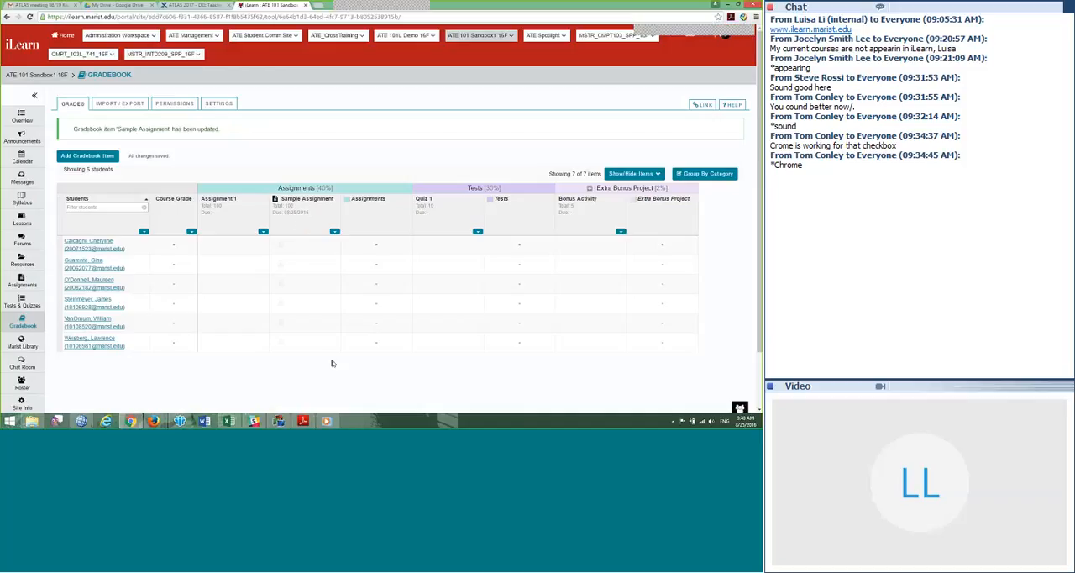
Step: Open the settings of the published assessment Great Day for Testing in Tests & Quizzes
scroll(332, 360, down, 1)
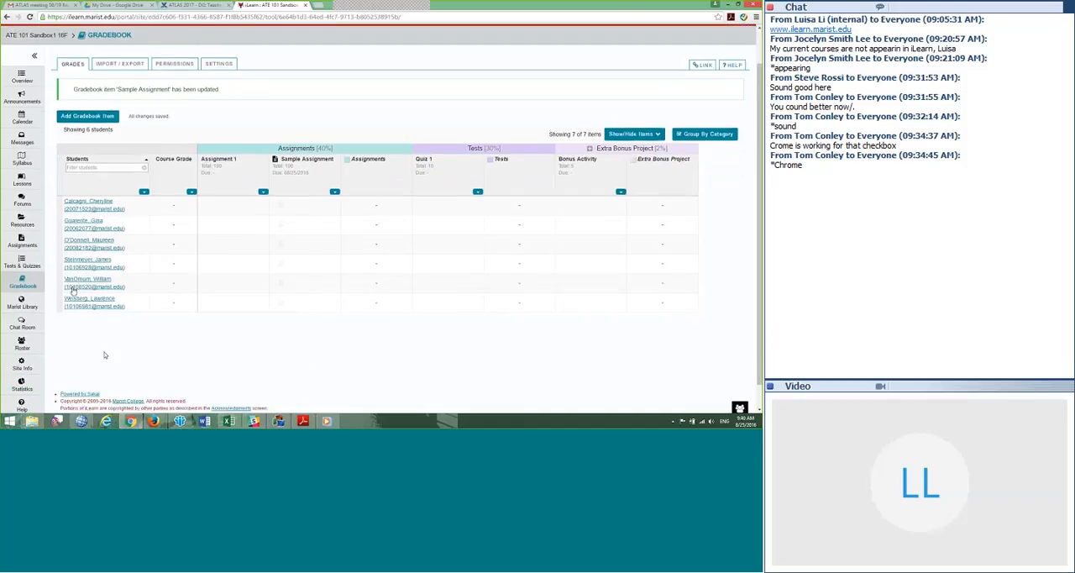
click(26, 264)
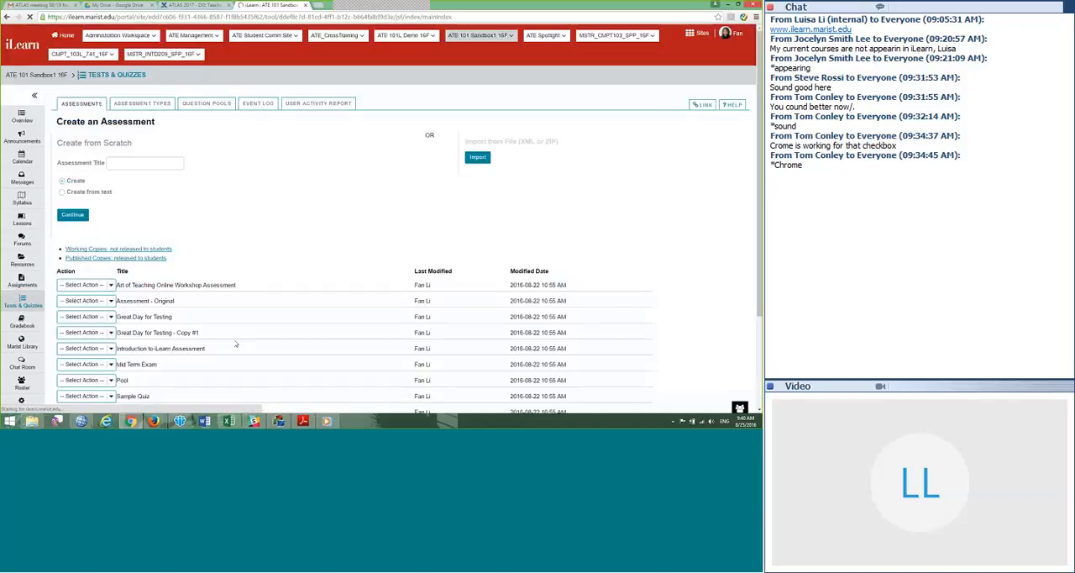
scroll(265, 119, down, 3)
click(249, 155)
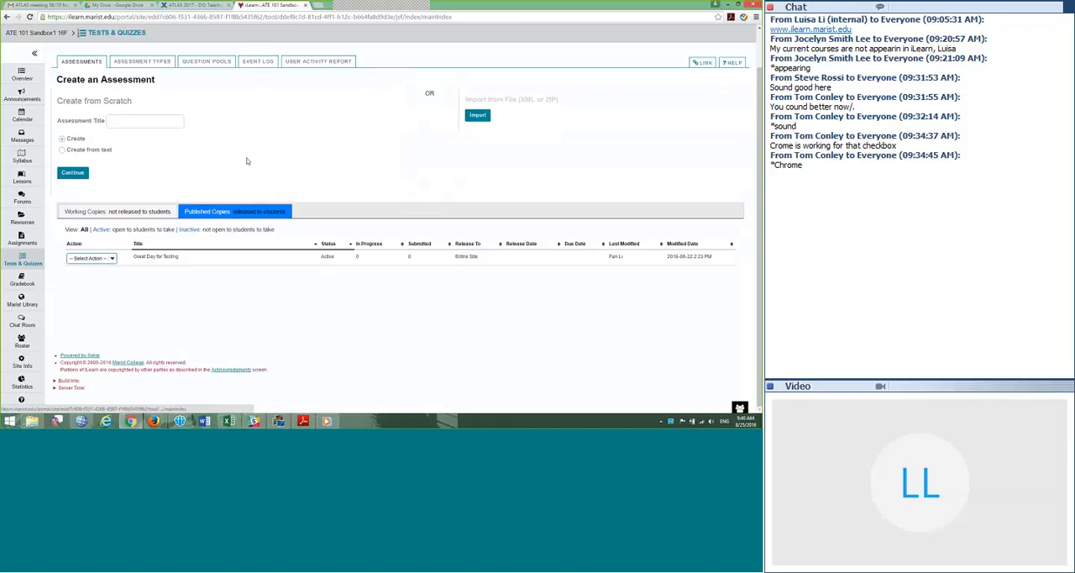
click(112, 259)
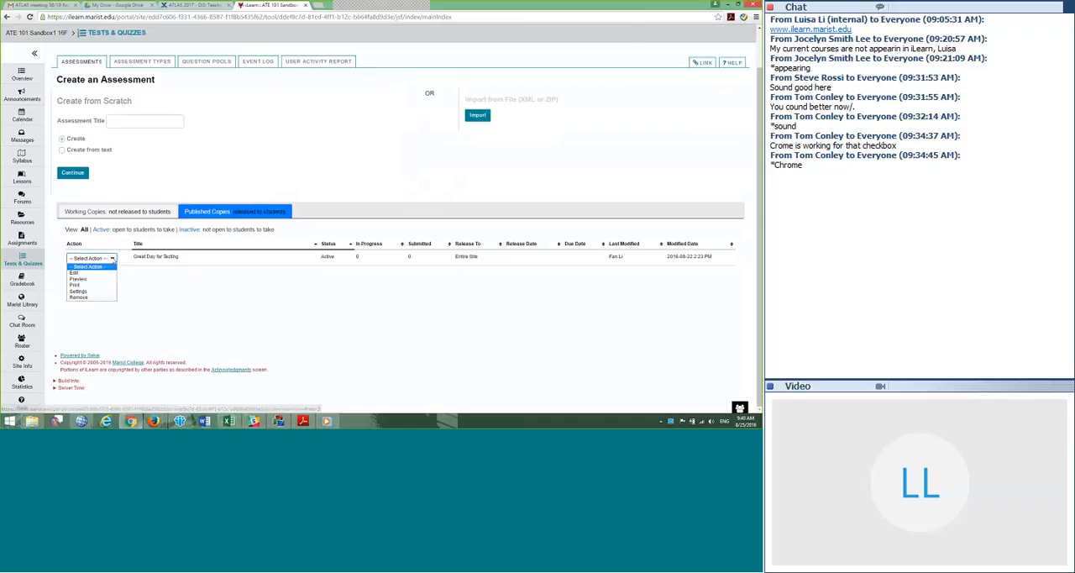
click(103, 292)
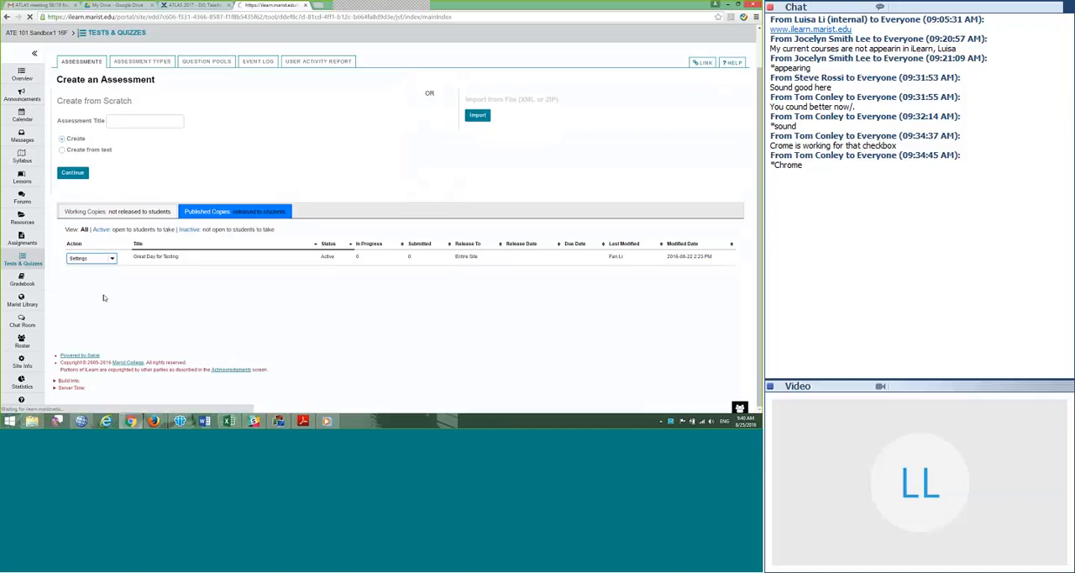
Step: Enable sending the assessment score to the Gradebook immediately in the Grading and Feedback settings, and save the assessment
scroll(146, 271, down, 5)
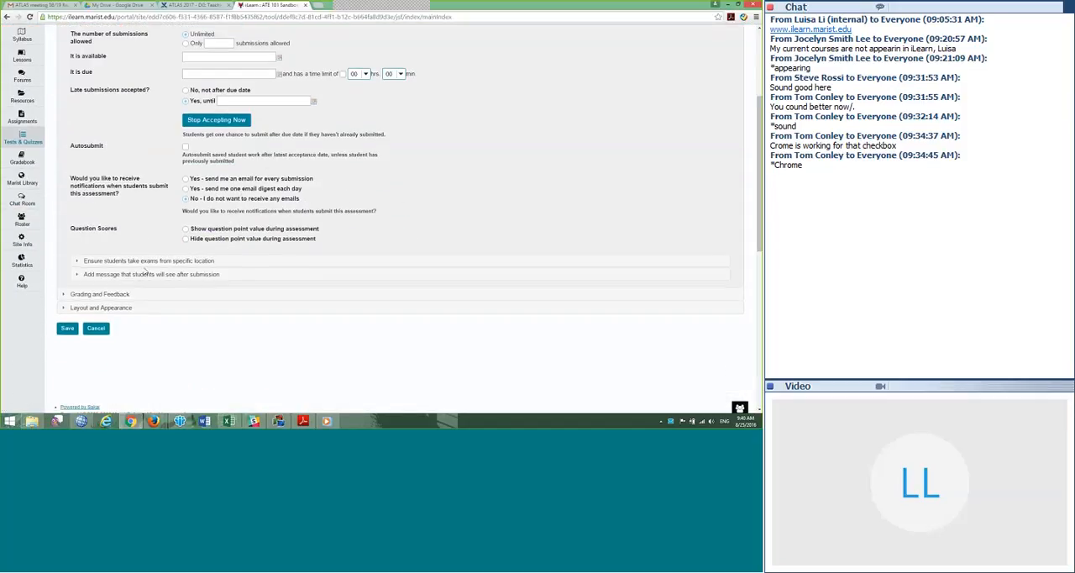
scroll(146, 271, down, 2)
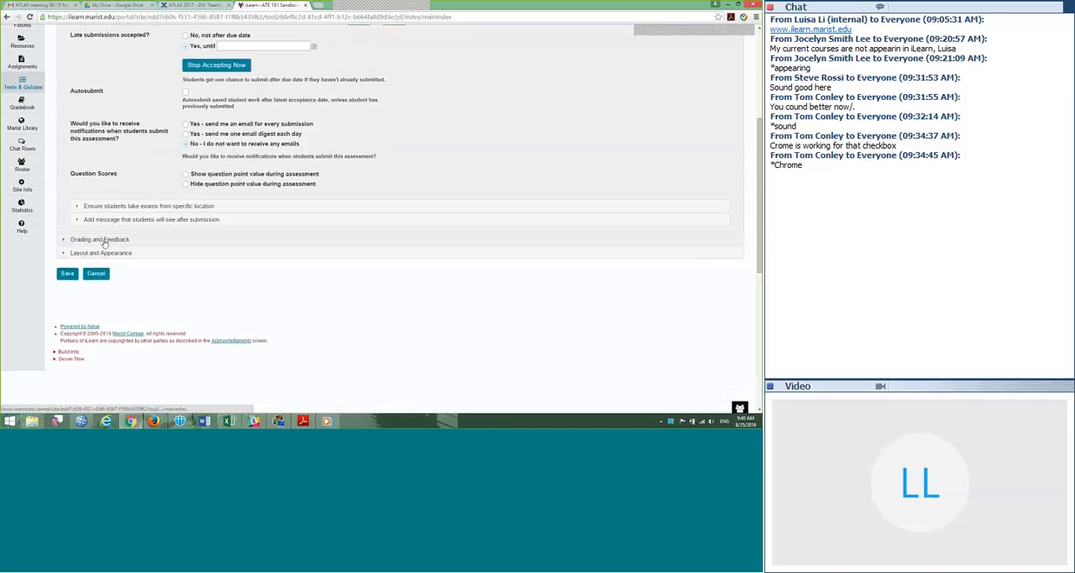
click(104, 241)
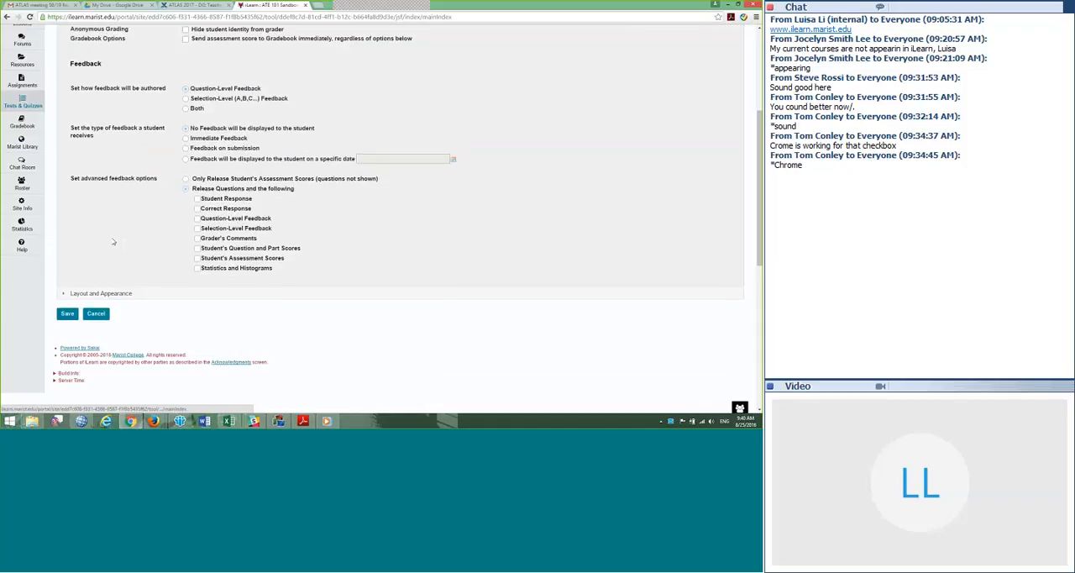
scroll(114, 242, up, 3)
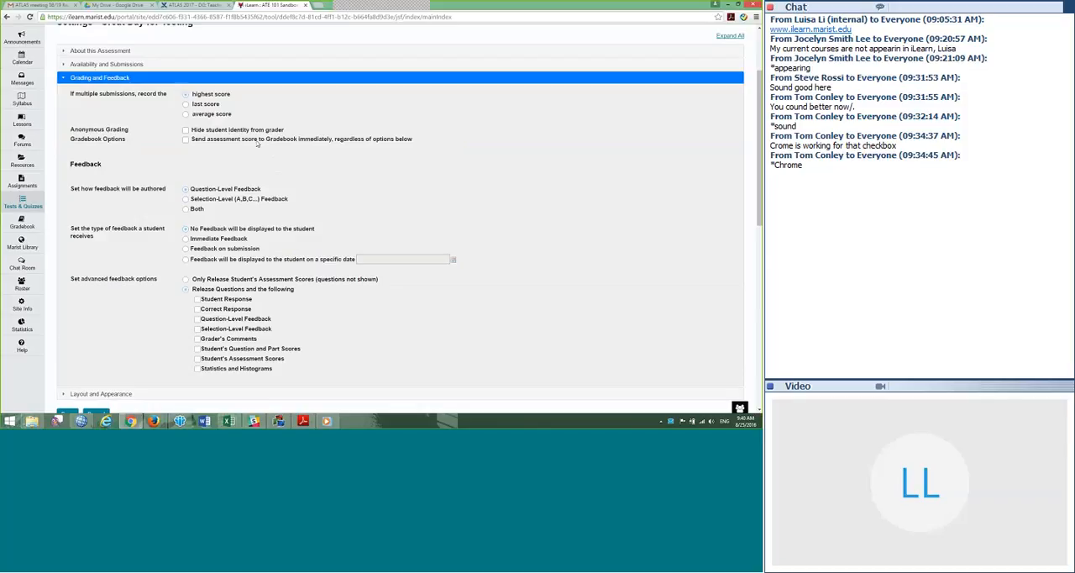
click(186, 139)
scroll(160, 266, down, 5)
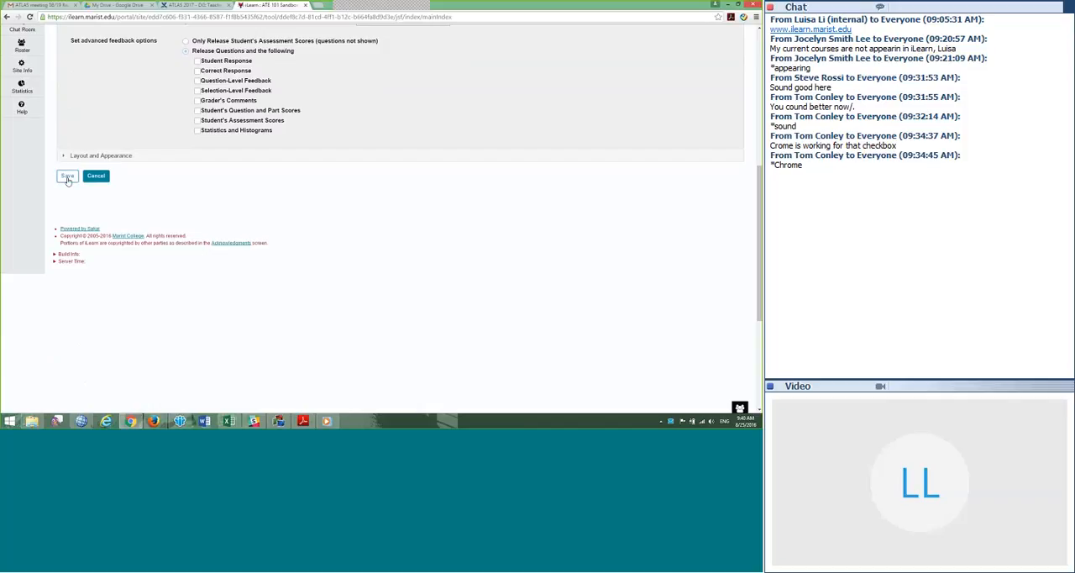
click(68, 179)
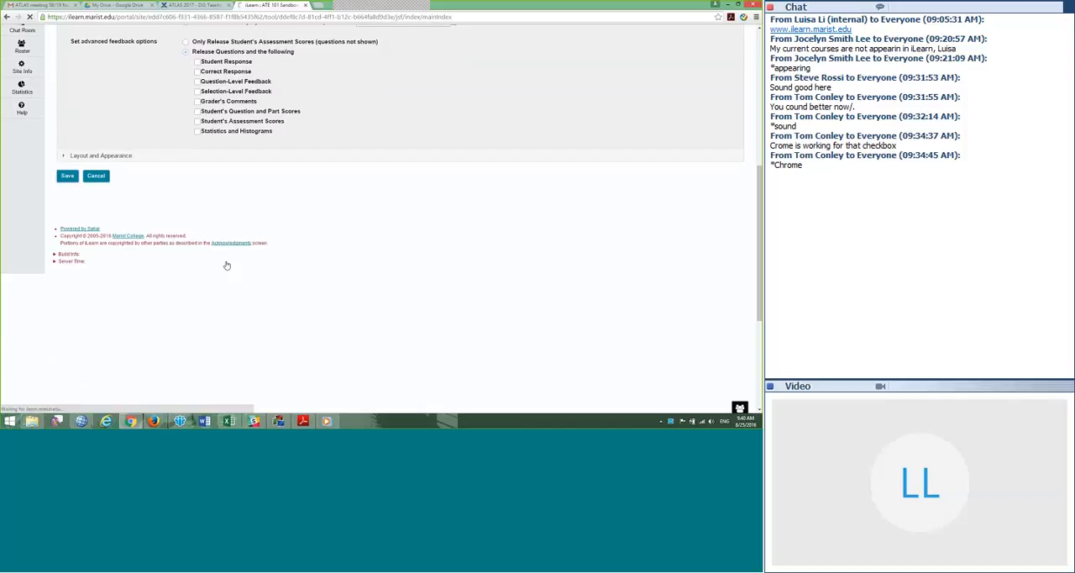
scroll(227, 262, up, 1)
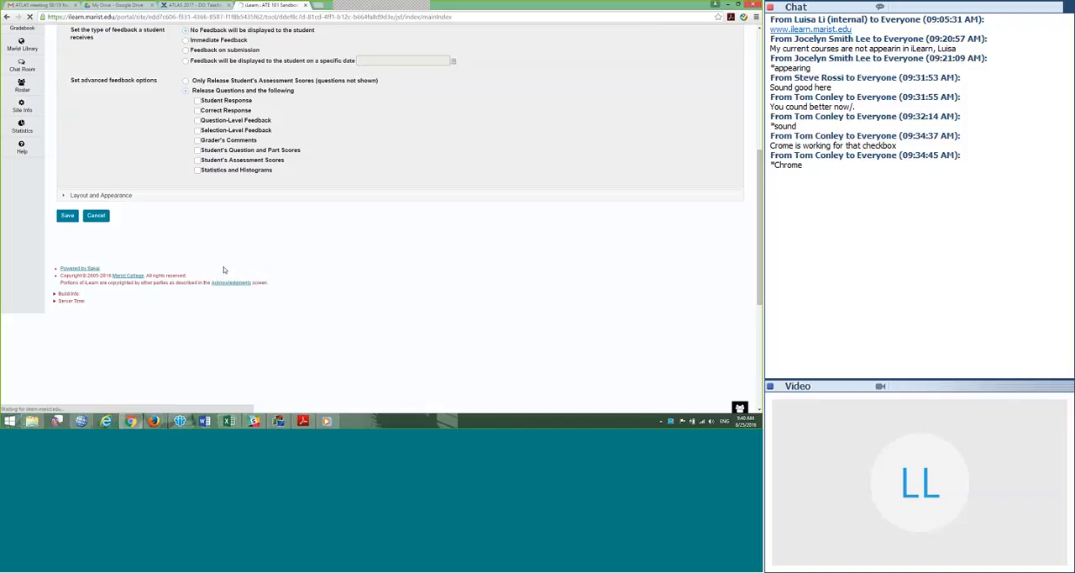
scroll(203, 220, down, 3)
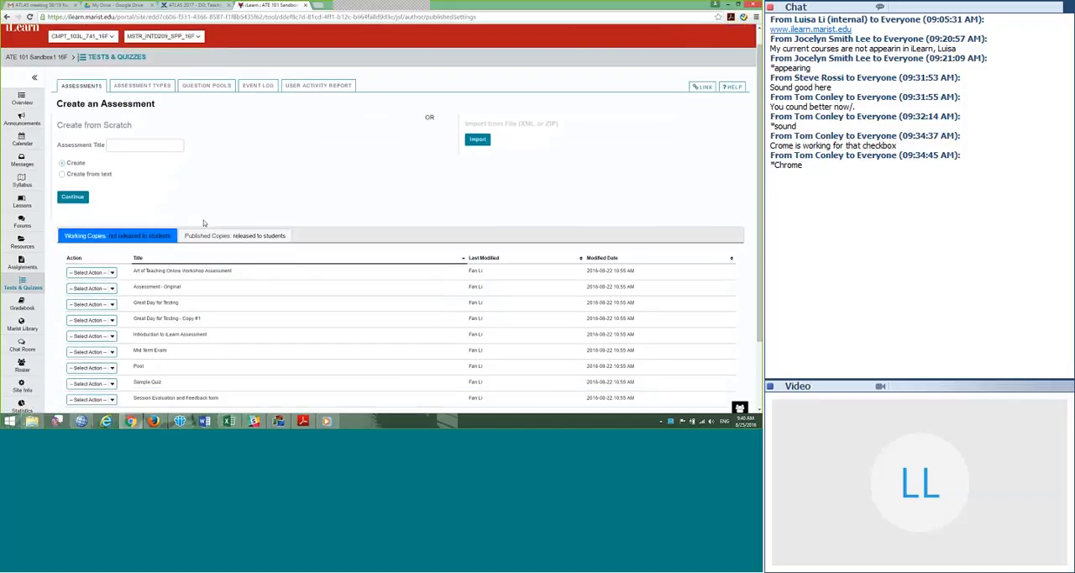
Step: Return to the Gradebook, assign the uncategorized Great Day for Testing item to the Tests (30%) category and save it
click(22, 222)
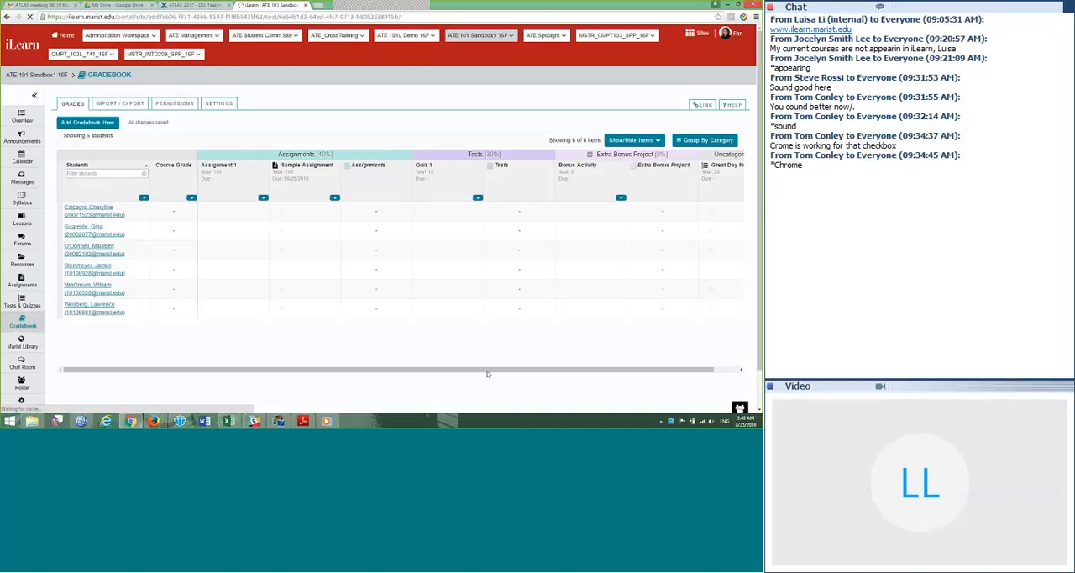
drag(510, 370, 564, 372)
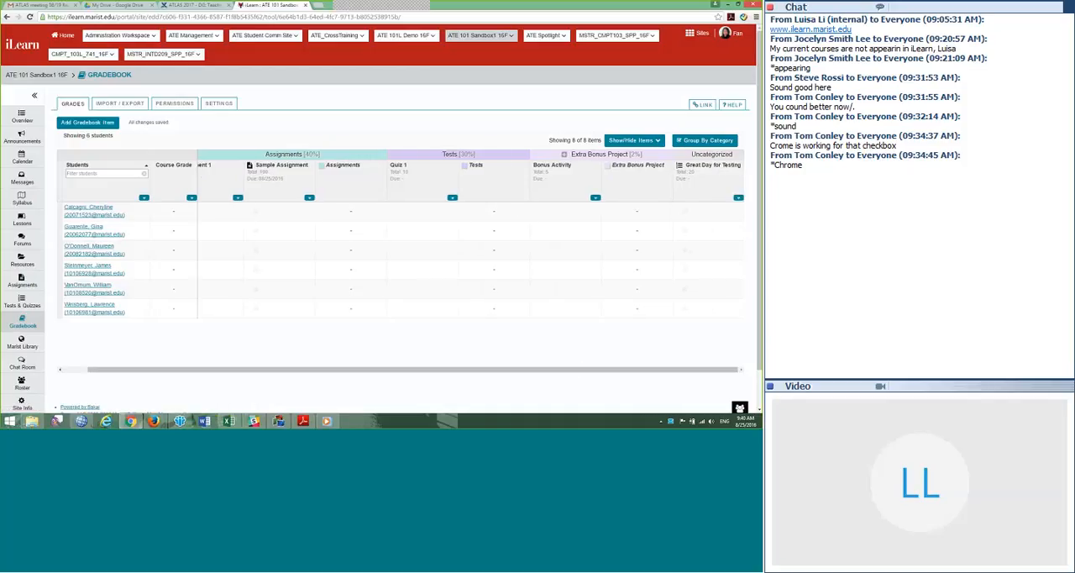
click(738, 198)
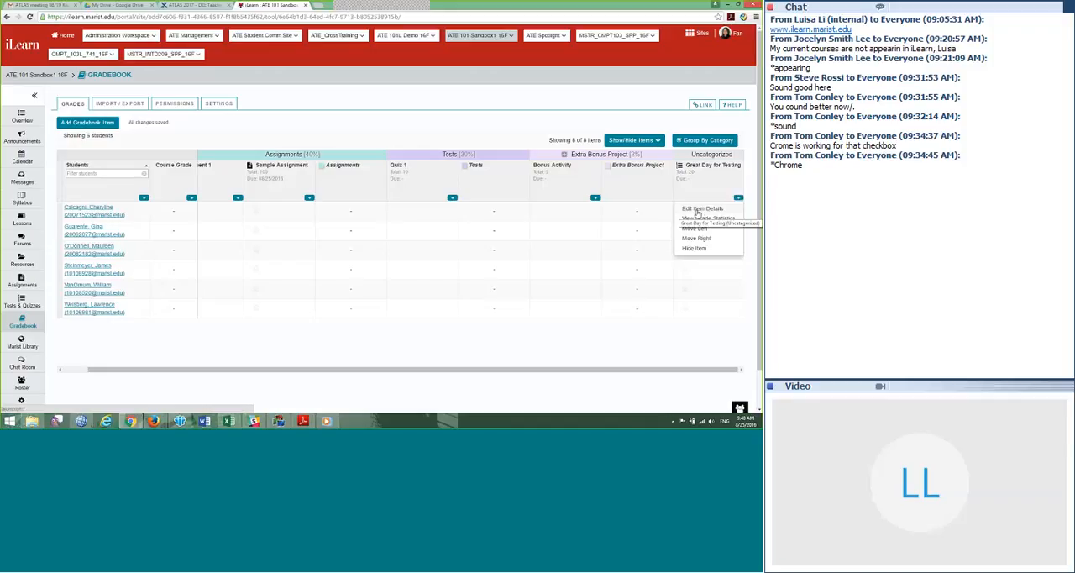
click(701, 209)
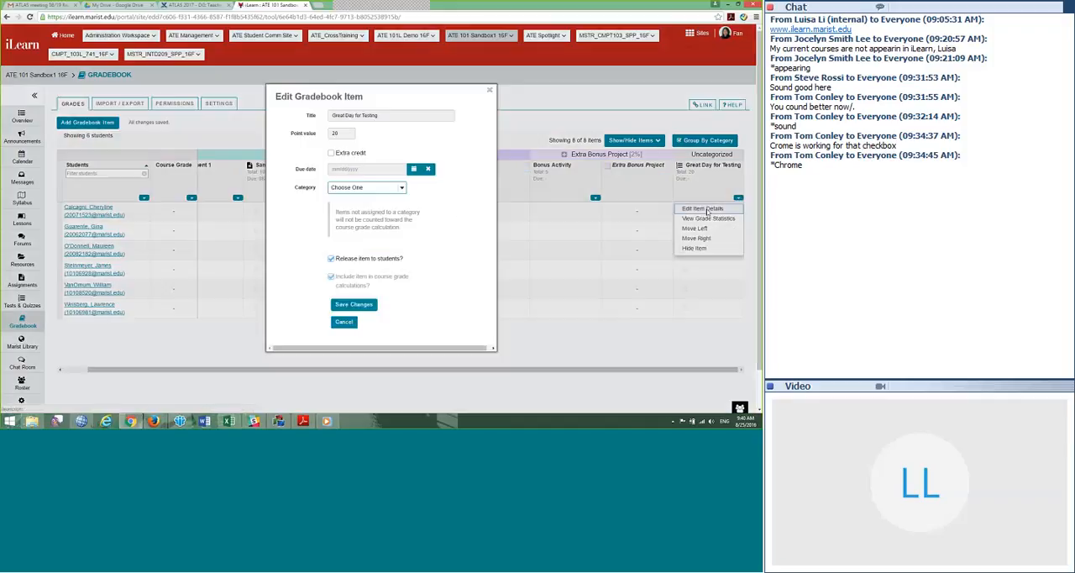
click(369, 188)
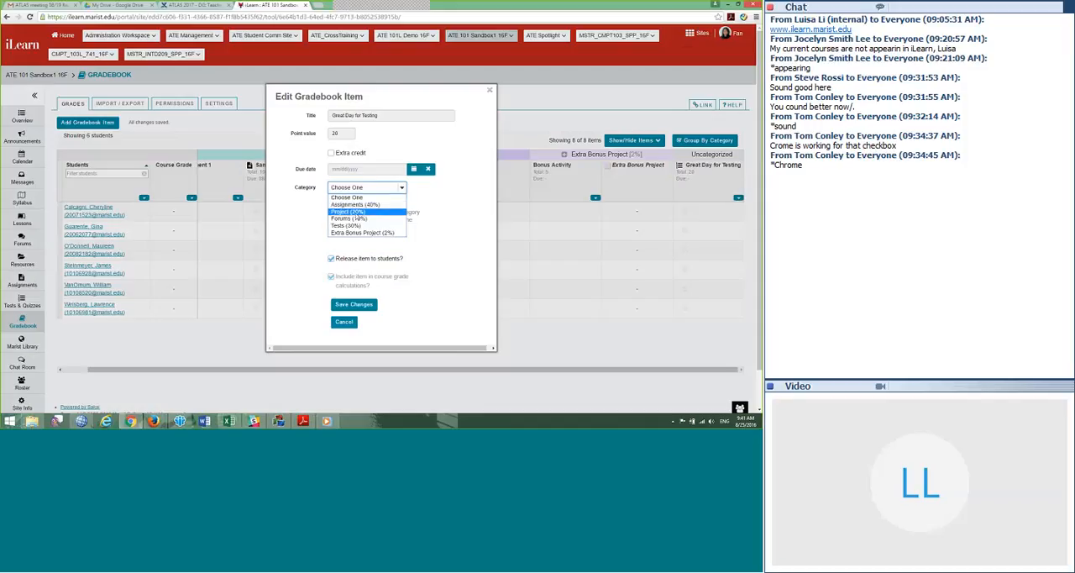
click(344, 225)
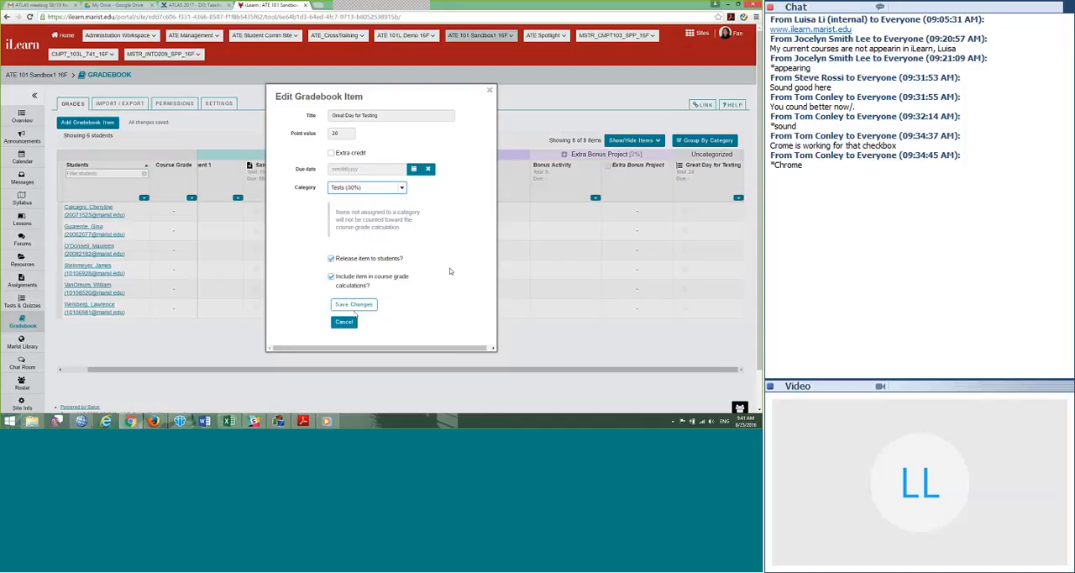
click(352, 305)
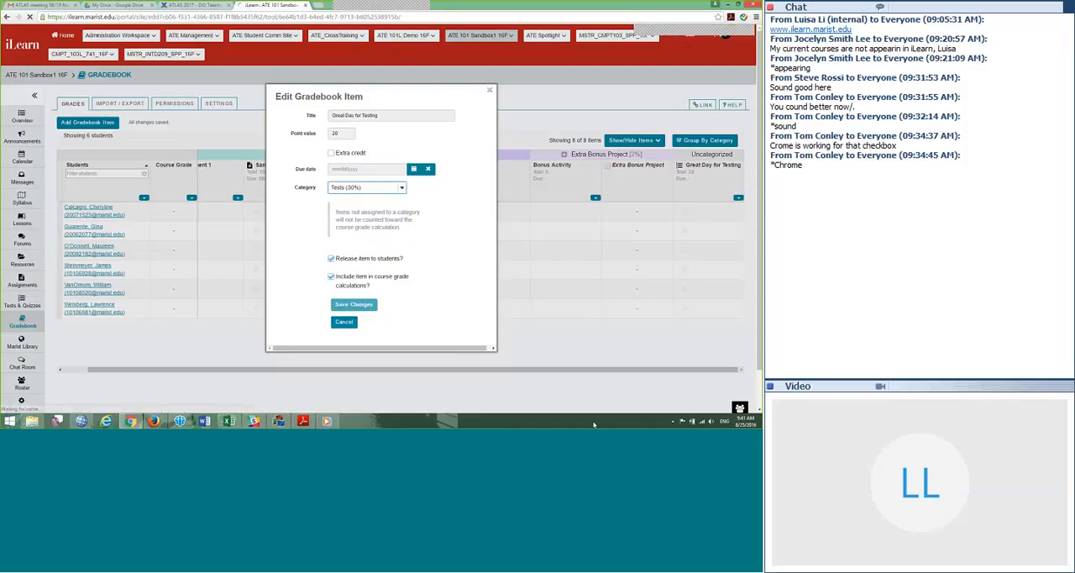
Step: Check which student grade cells accept manual entry in the Quiz 1 and Great Day for Testing columns
scroll(472, 369, down, 2)
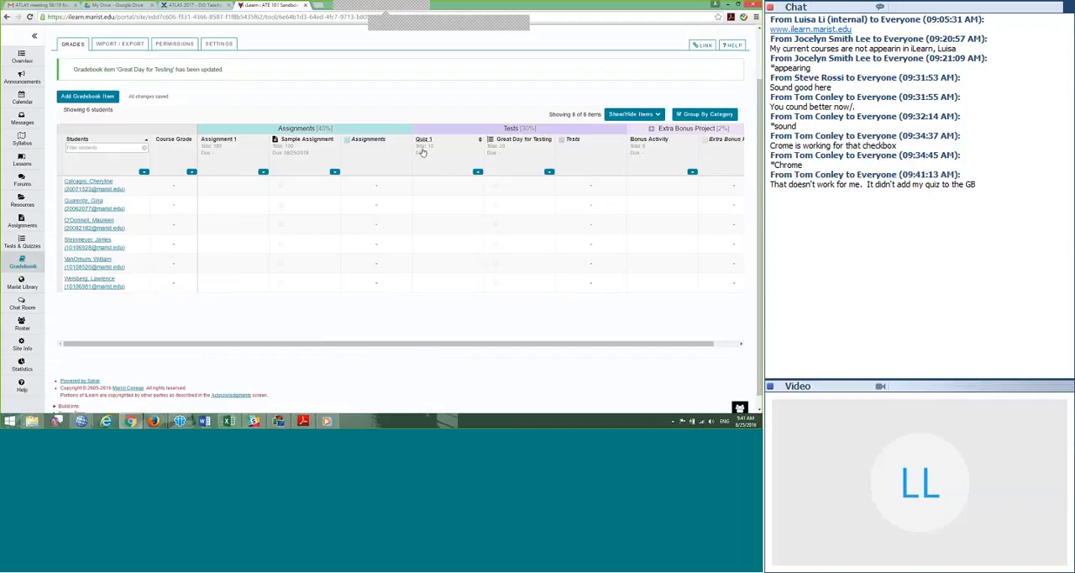
click(445, 224)
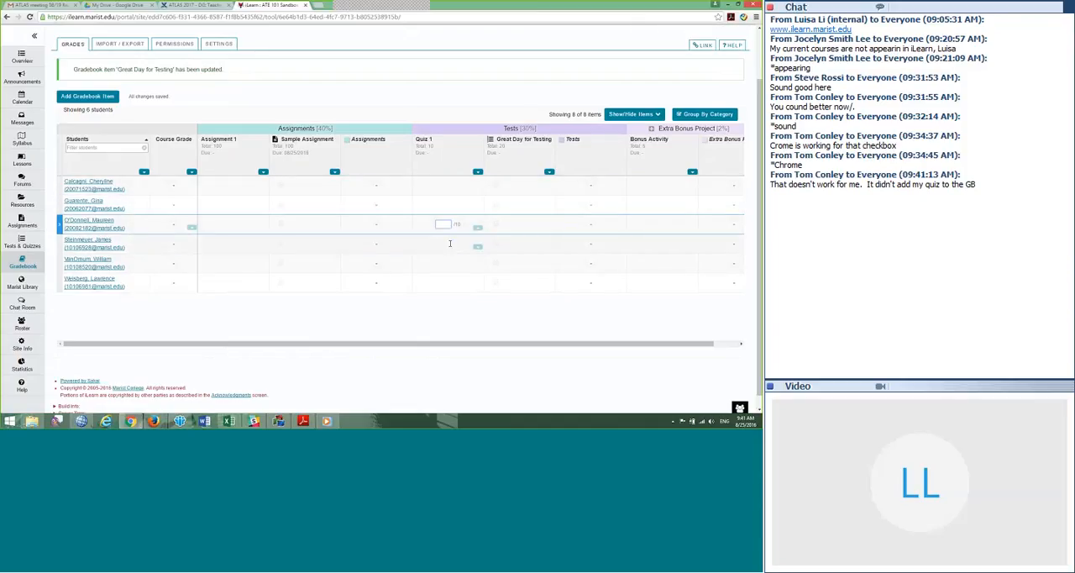
key(Down)
key(Down)
key(Down)
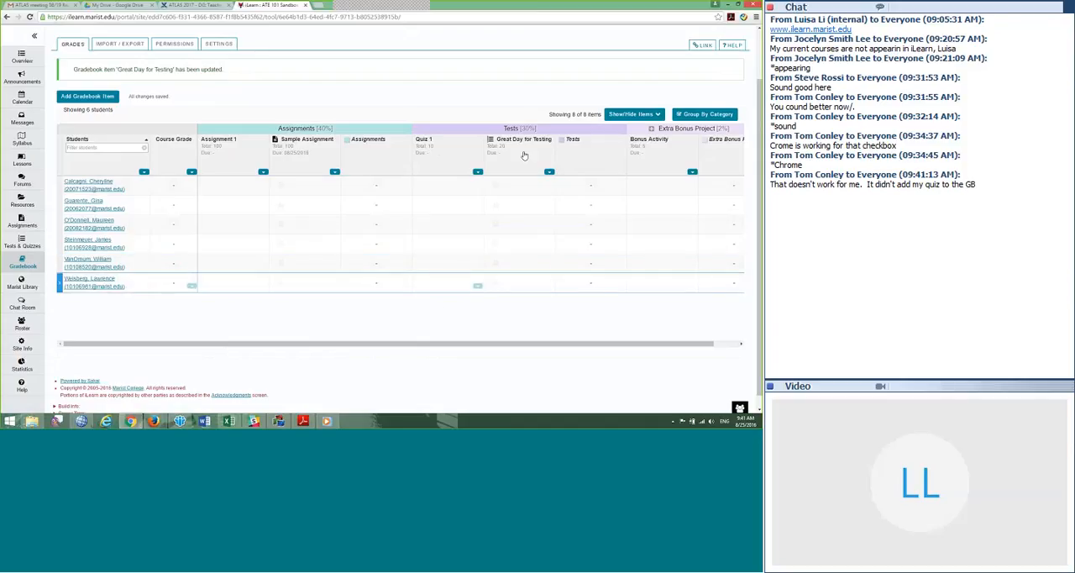
click(513, 184)
click(513, 206)
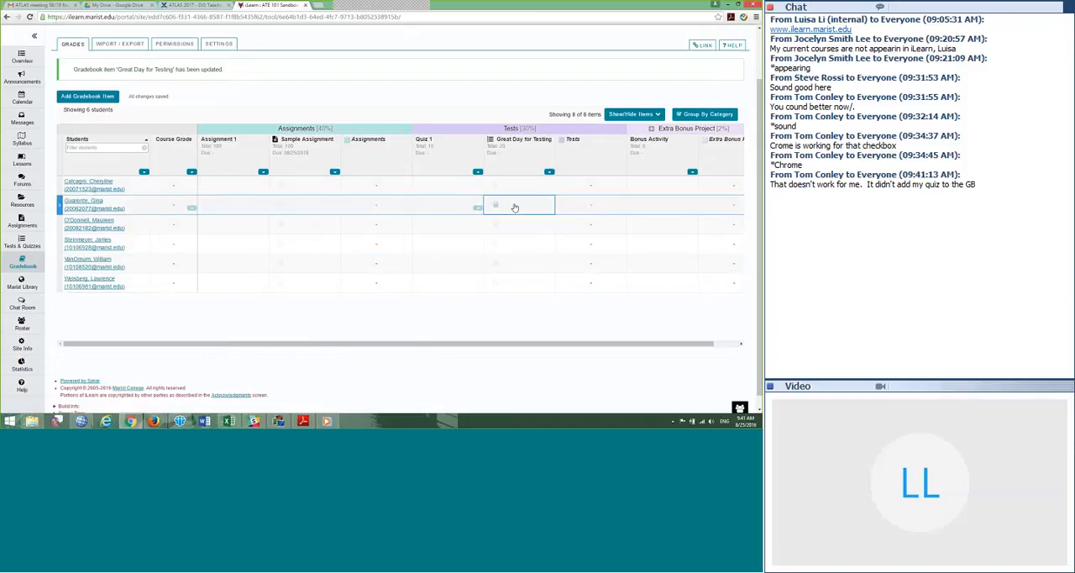
click(515, 224)
click(516, 245)
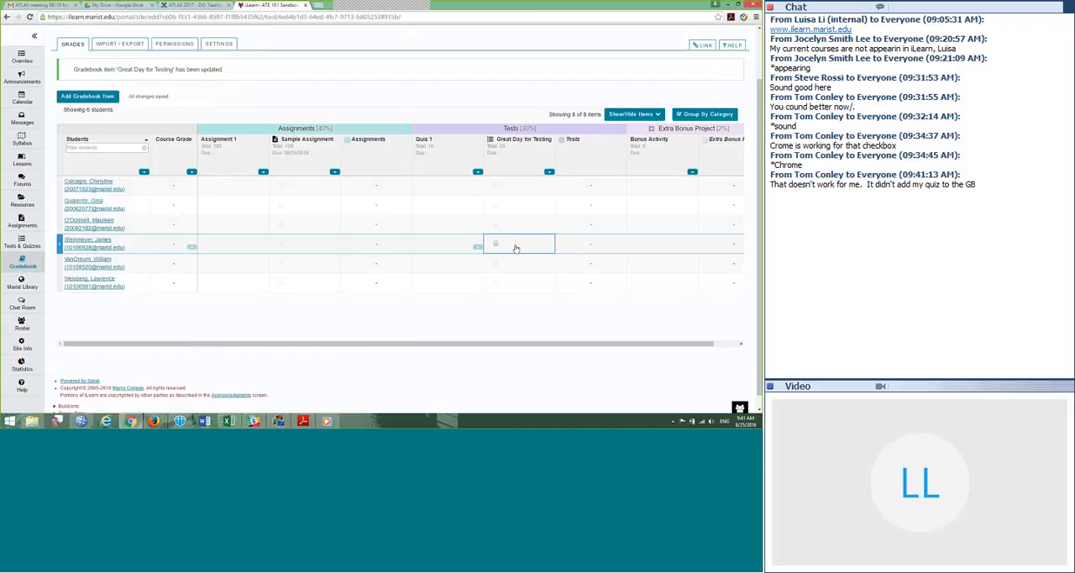
click(516, 264)
click(516, 283)
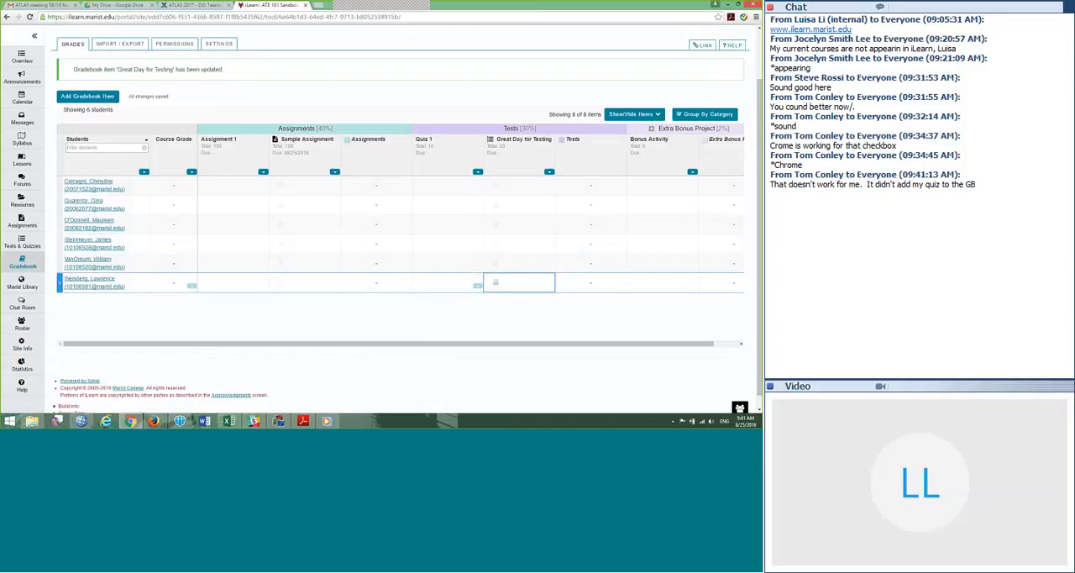
click(516, 304)
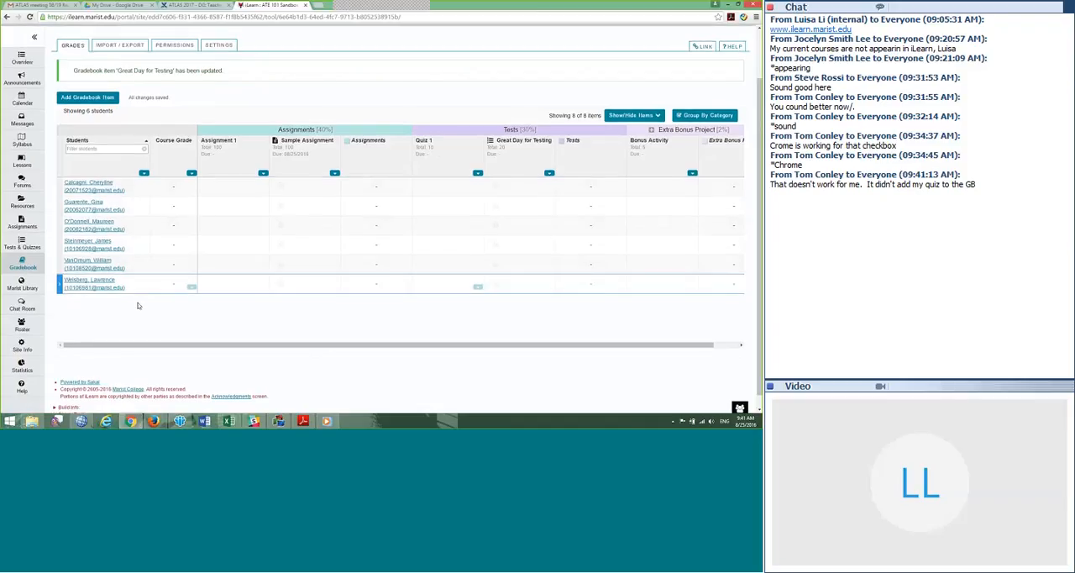
Step: Open the Lessons tool and start adding a question to the page
scroll(126, 289, up, 1)
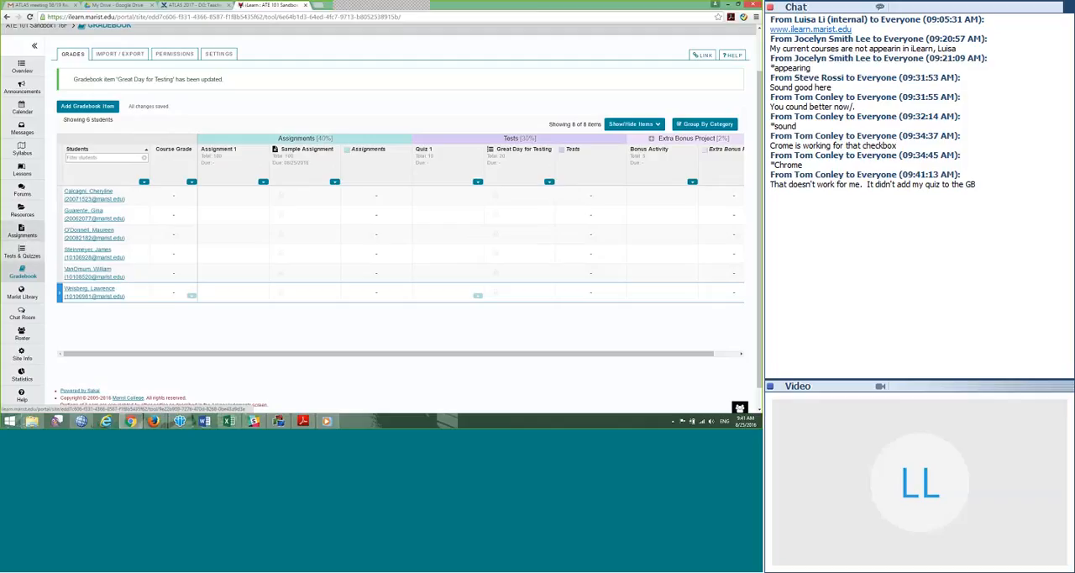
scroll(44, 239, up, 1)
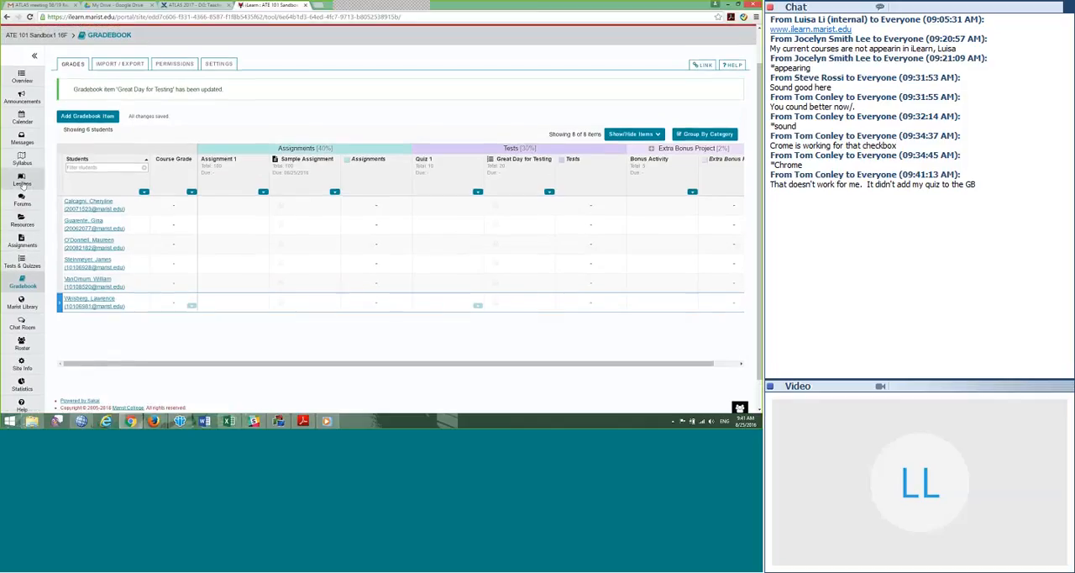
click(23, 183)
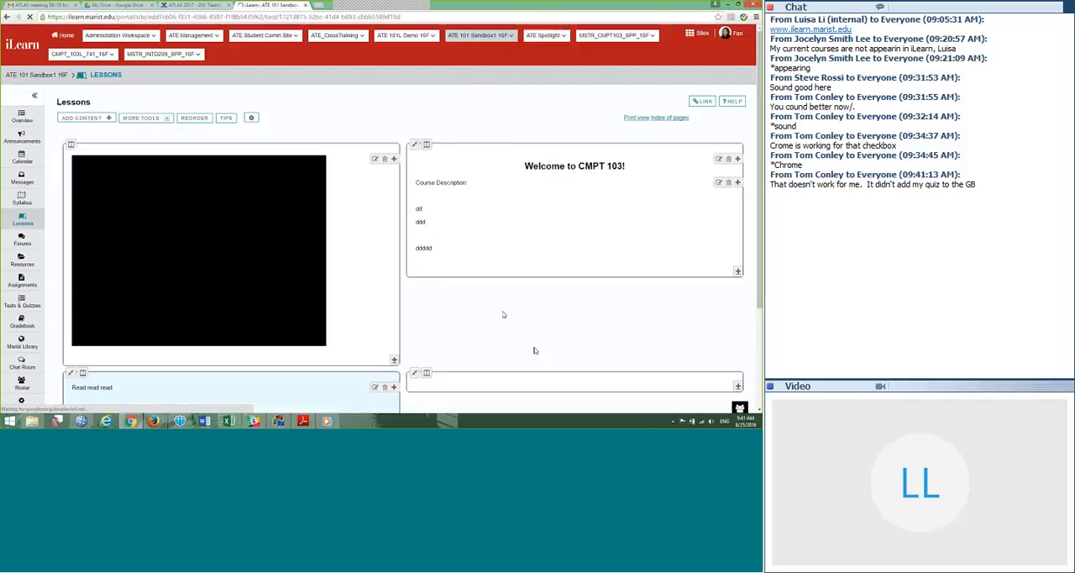
scroll(504, 314, down, 2)
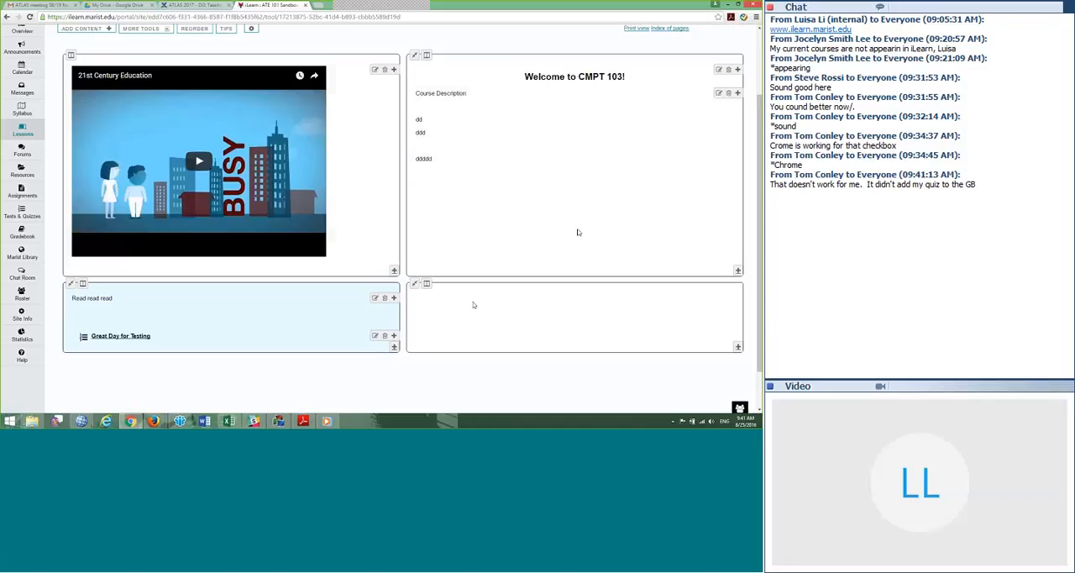
scroll(564, 231, up, 2)
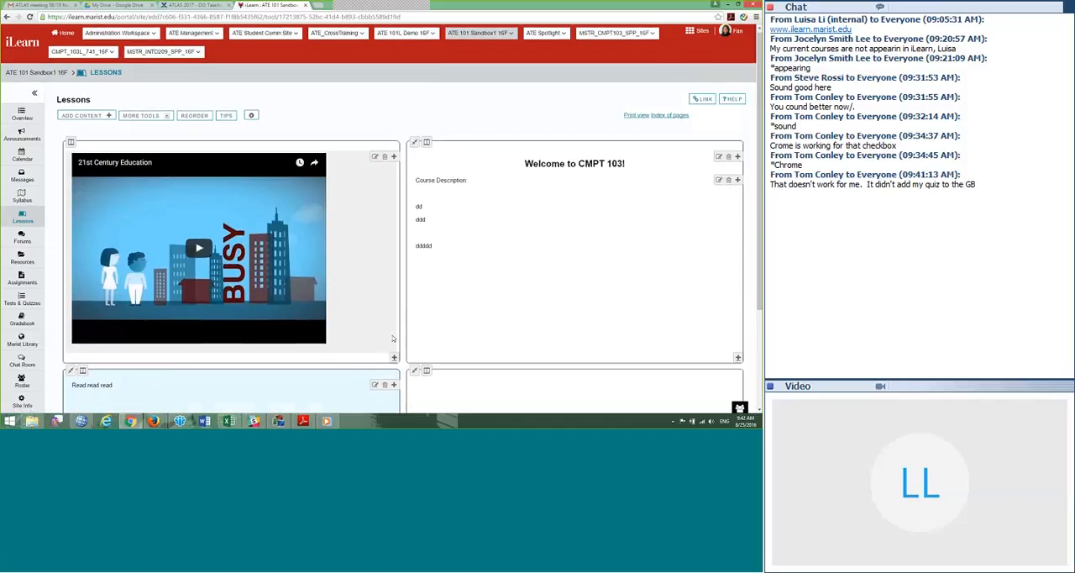
scroll(392, 339, down, 3)
scroll(391, 336, up, 2)
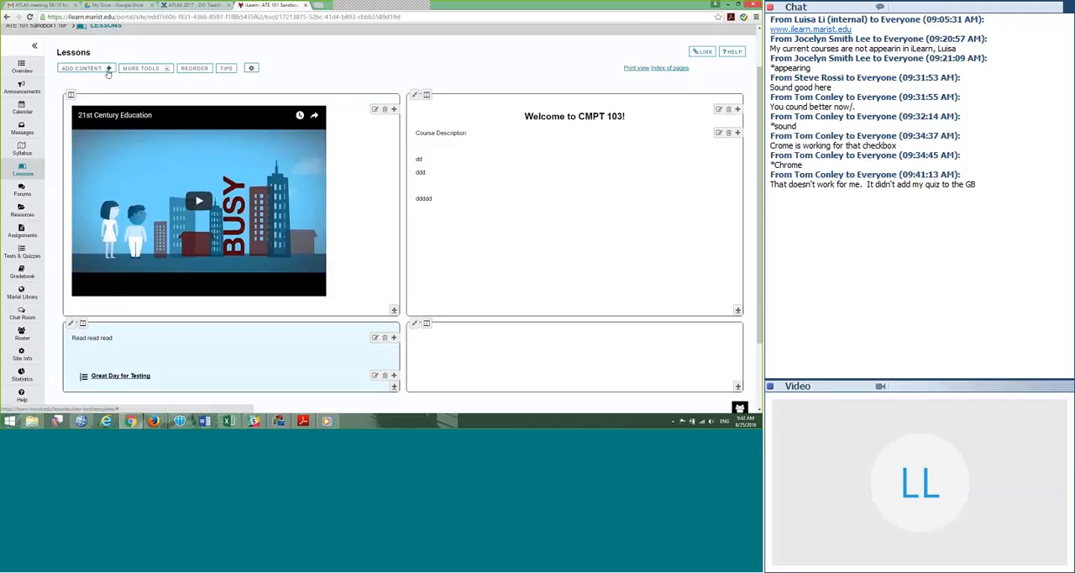
click(108, 69)
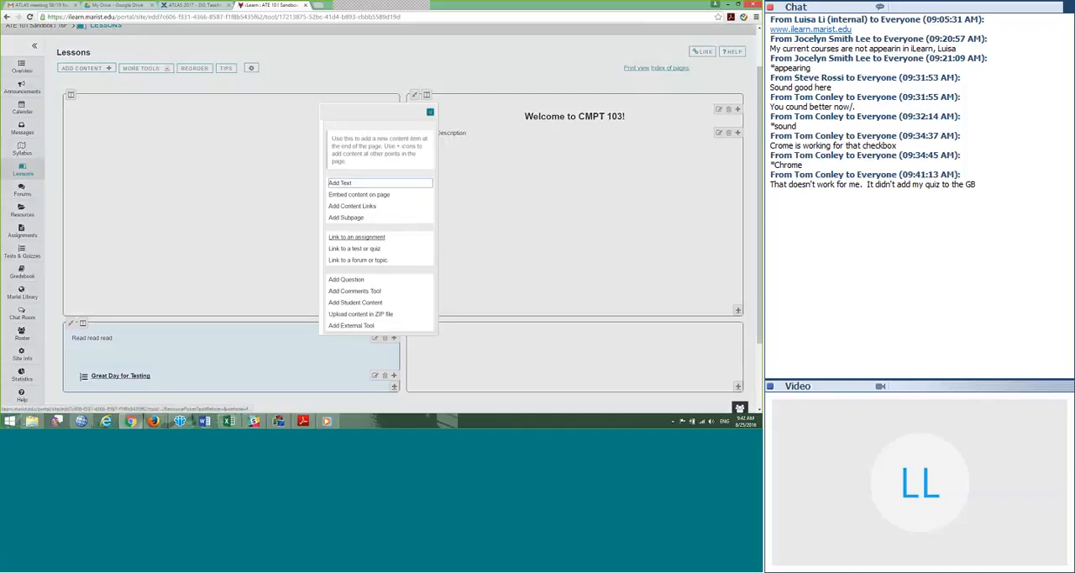
click(343, 282)
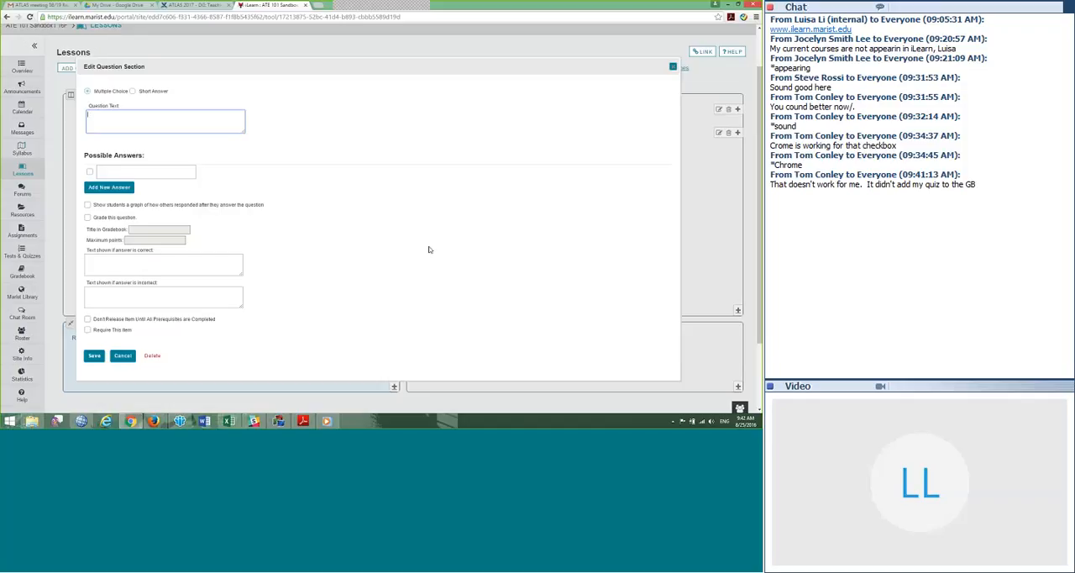
Step: Enter the multiple-choice question "Have you read the syllabus?" with the answers Yes and No, marking Yes as correct
text(Have you read the syllabus?)
key(Tab)
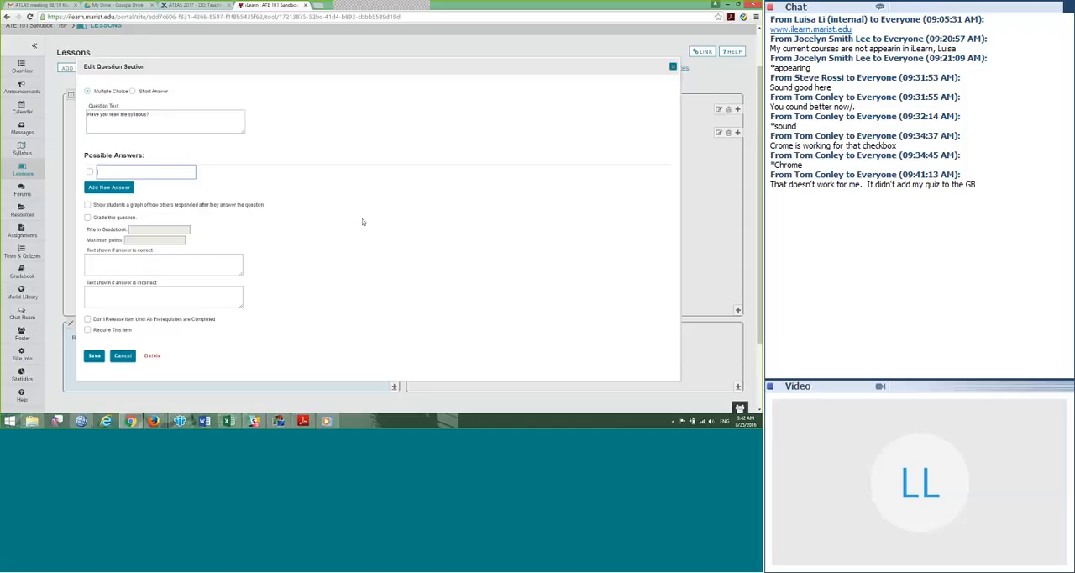
text(Yes)
click(113, 188)
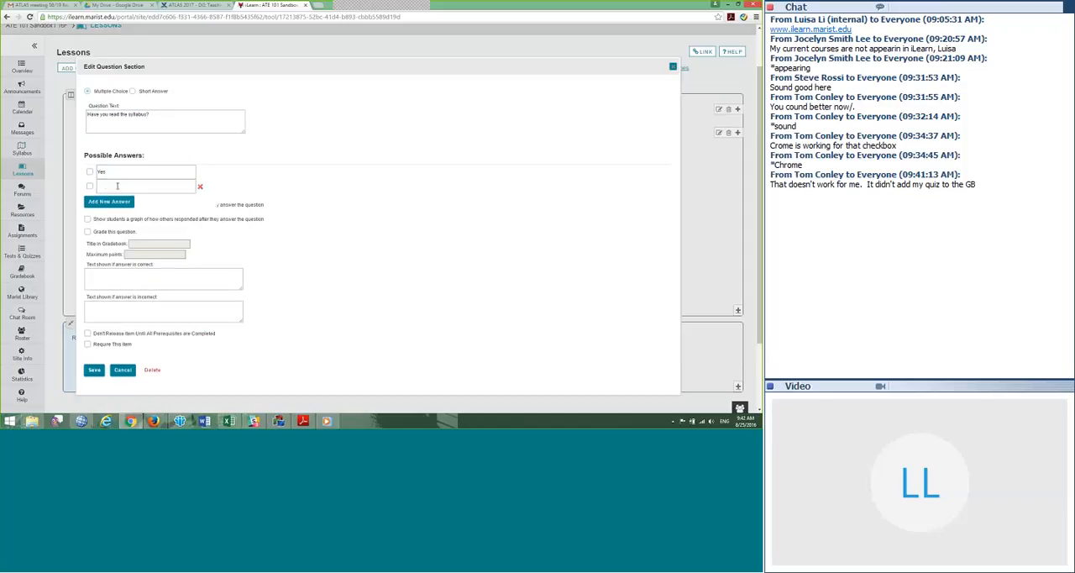
text(No)
click(90, 173)
Step: Make the question graded, with the Gradebook title Syllabus and a maximum of 1 point
click(88, 231)
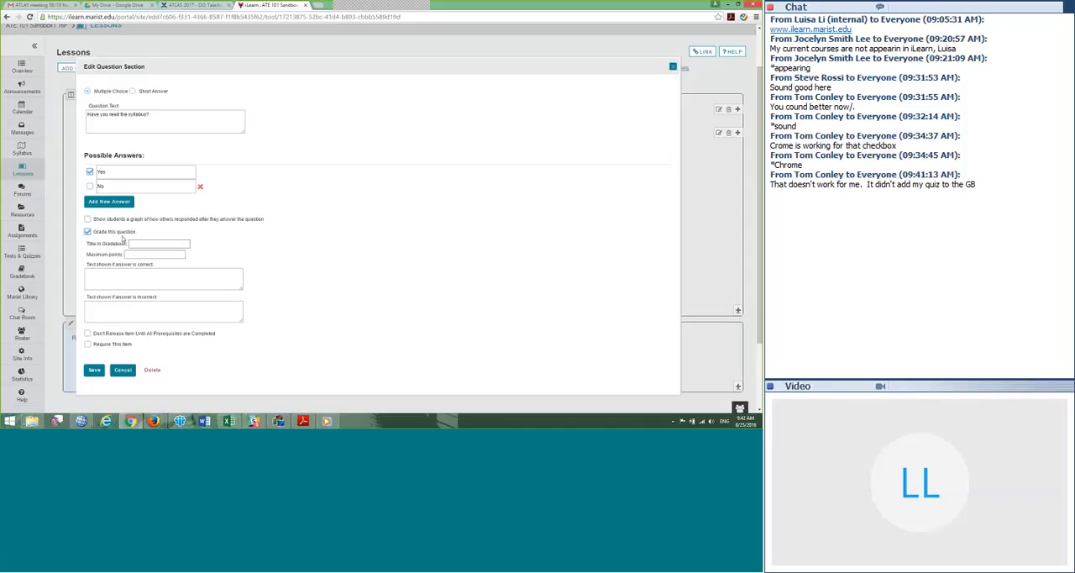
click(140, 244)
text(Syllabus)
key(Tab)
key(Tab)
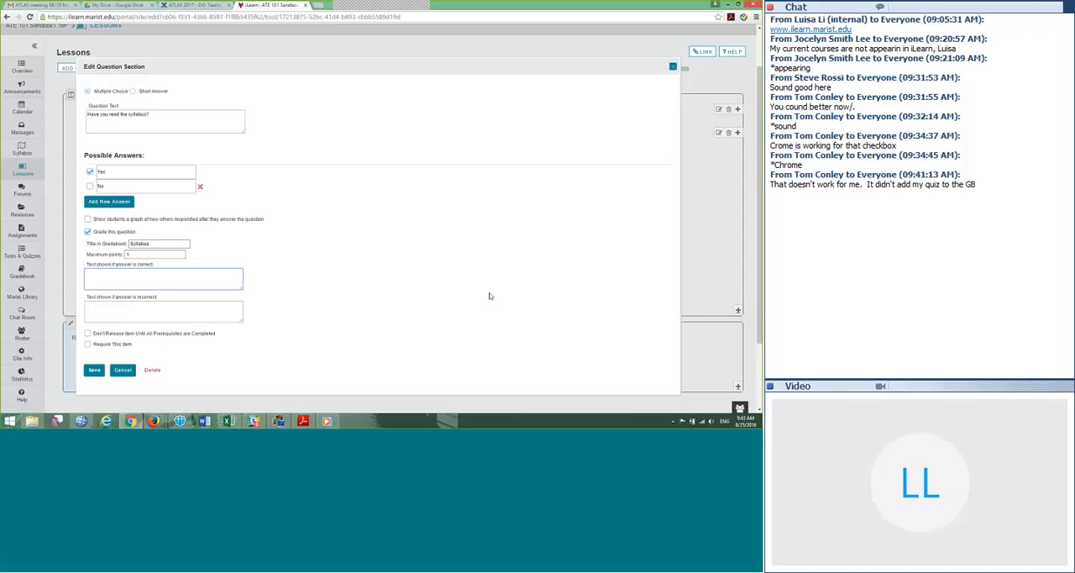
Step: Set the text shown for a correct answer to "Thank you! See you in the next class!"
text(Thank you! See you in the next class!)
key(Tab)
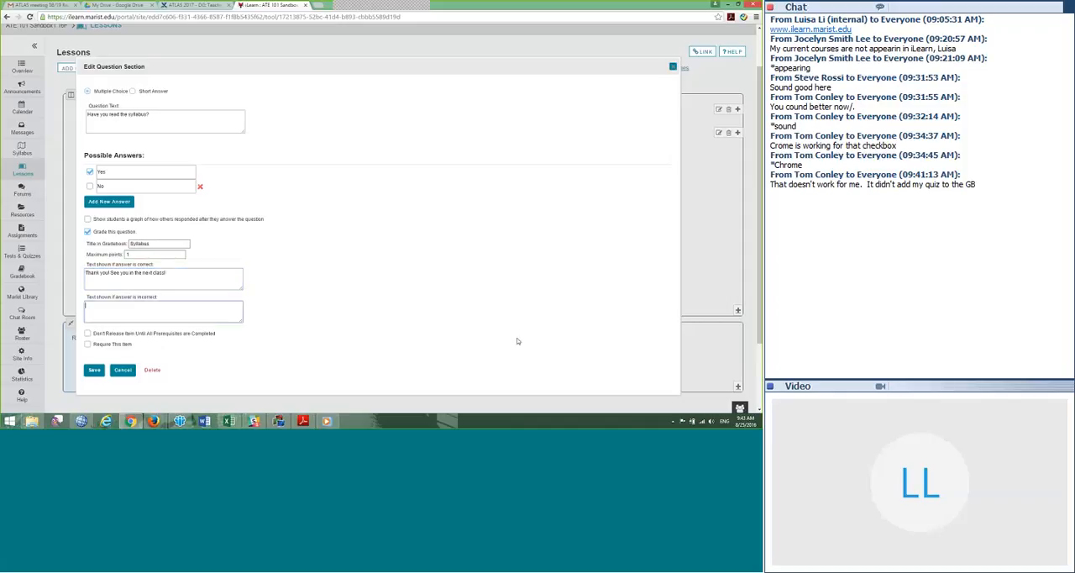
Step: Set the incorrect-answer text to "Bye! Please withdraw from the class.", then make the item required and save the question
text(Bye! Please withdraw from the class.)
click(87, 344)
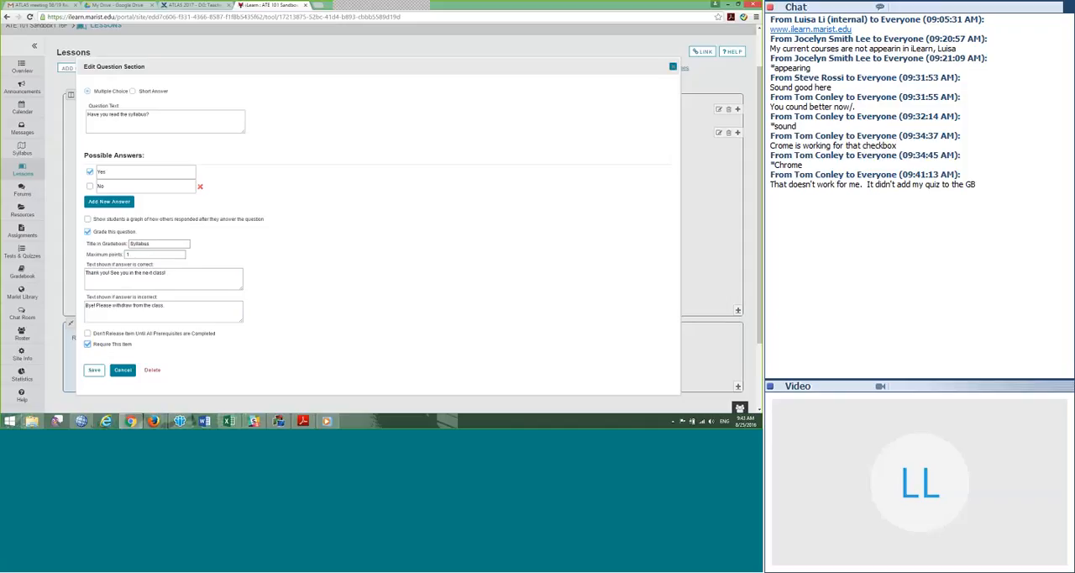
click(94, 370)
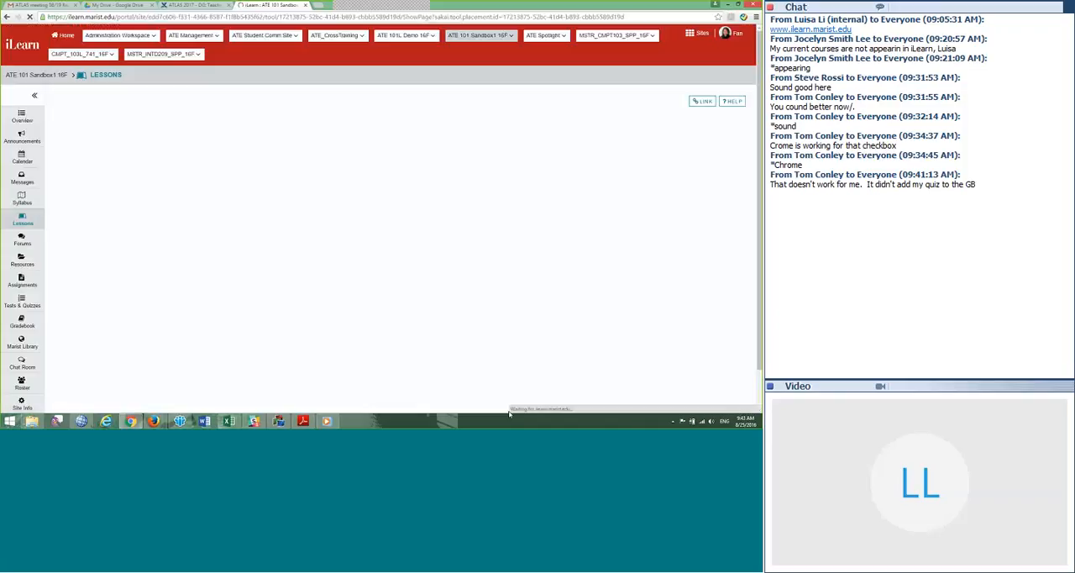
Step: Submit Yes as the answer to the "Have you read the syllabus?" question on the Lessons page
scroll(583, 345, down, 3)
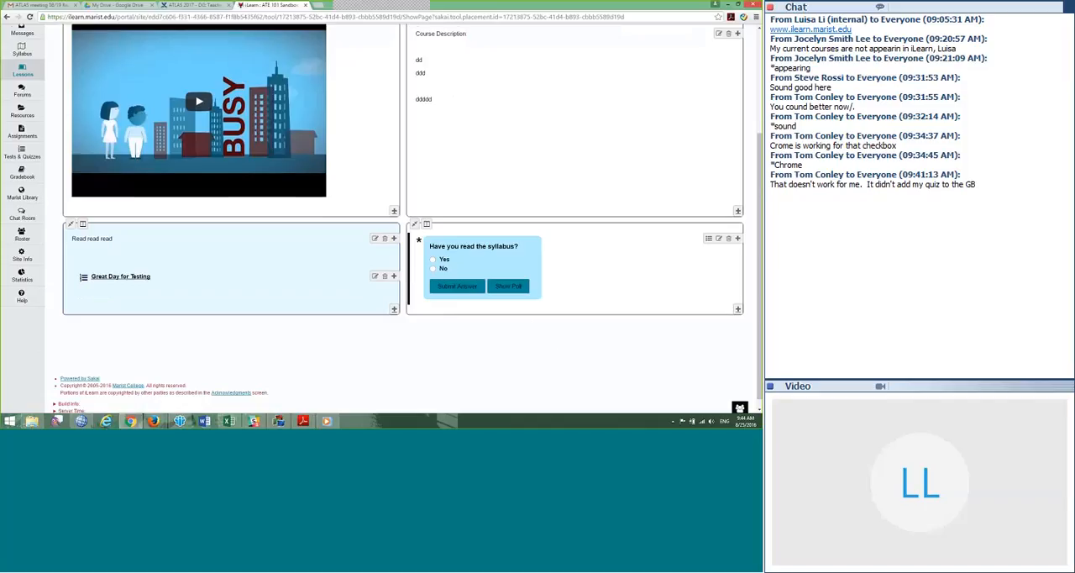
scroll(539, 332, down, 1)
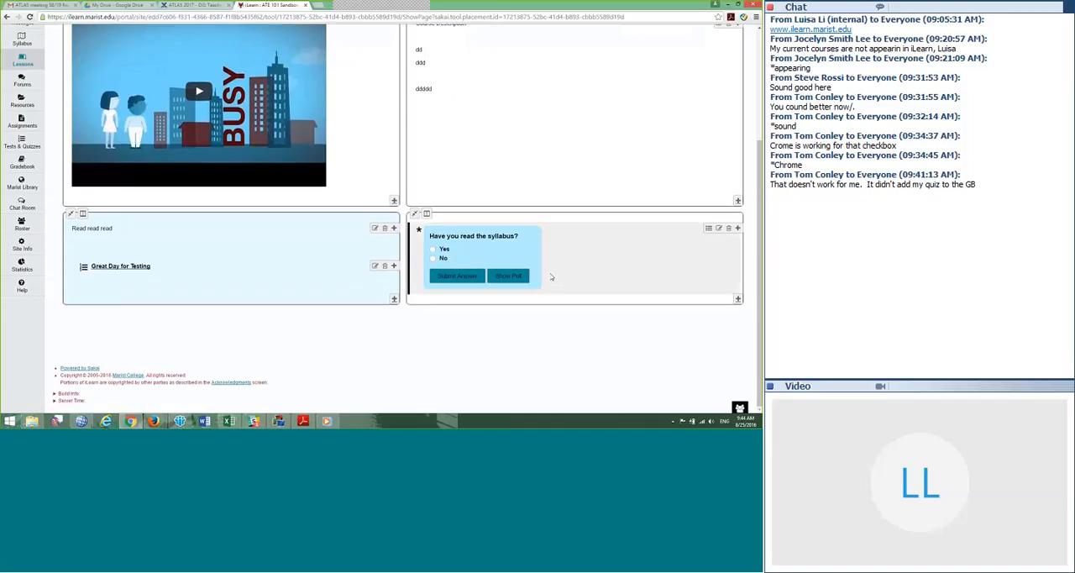
click(433, 249)
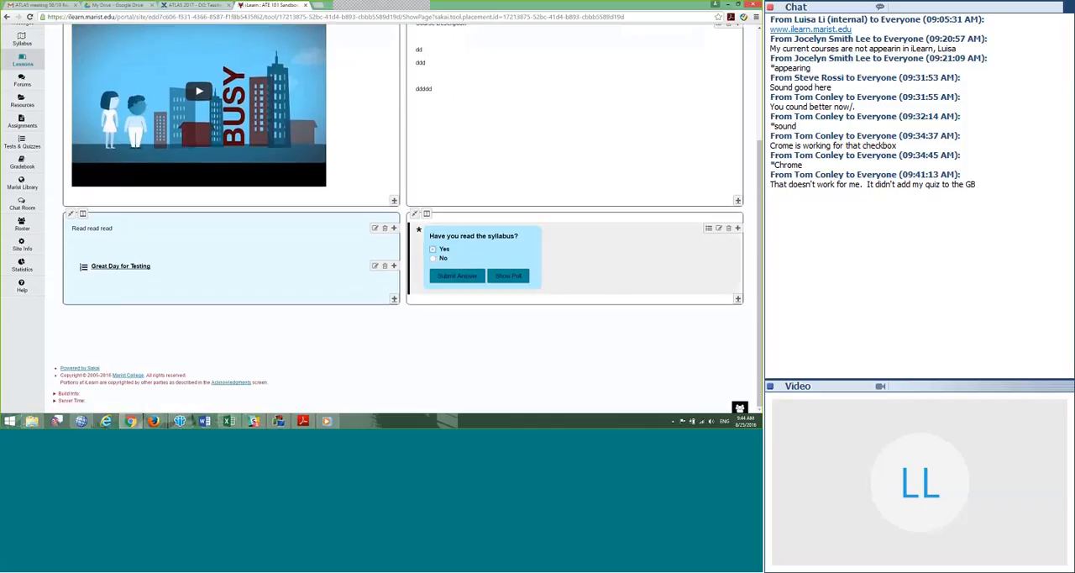
click(455, 281)
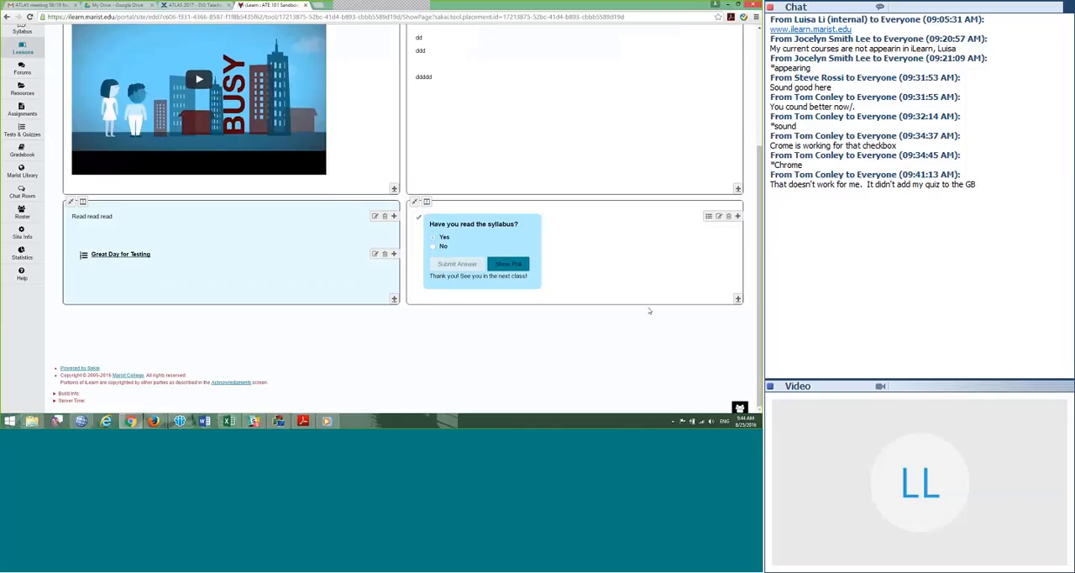
Step: Show the poll results of the syllabus question and open its grading pane
click(509, 267)
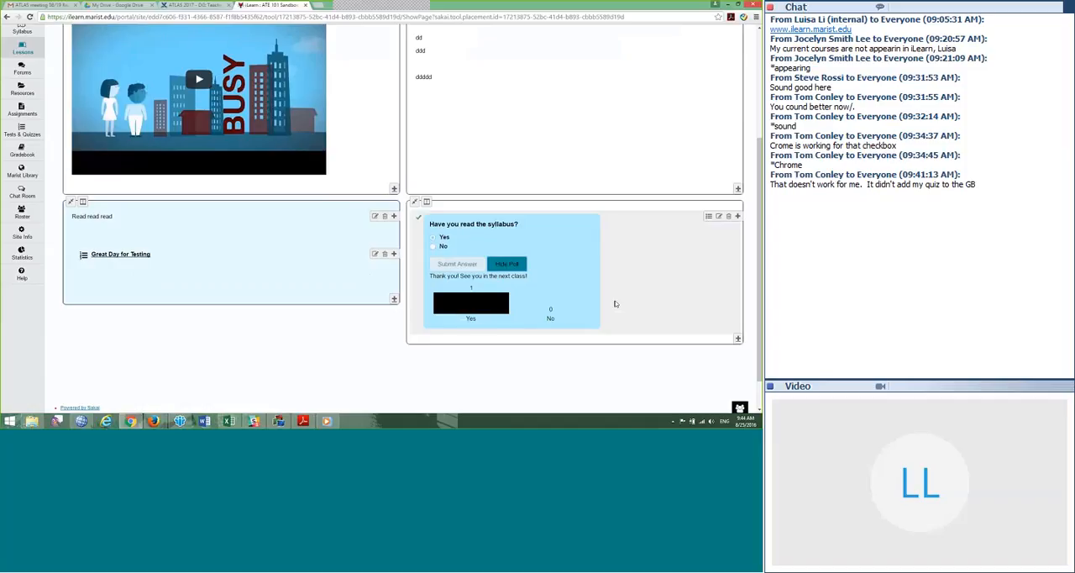
click(708, 218)
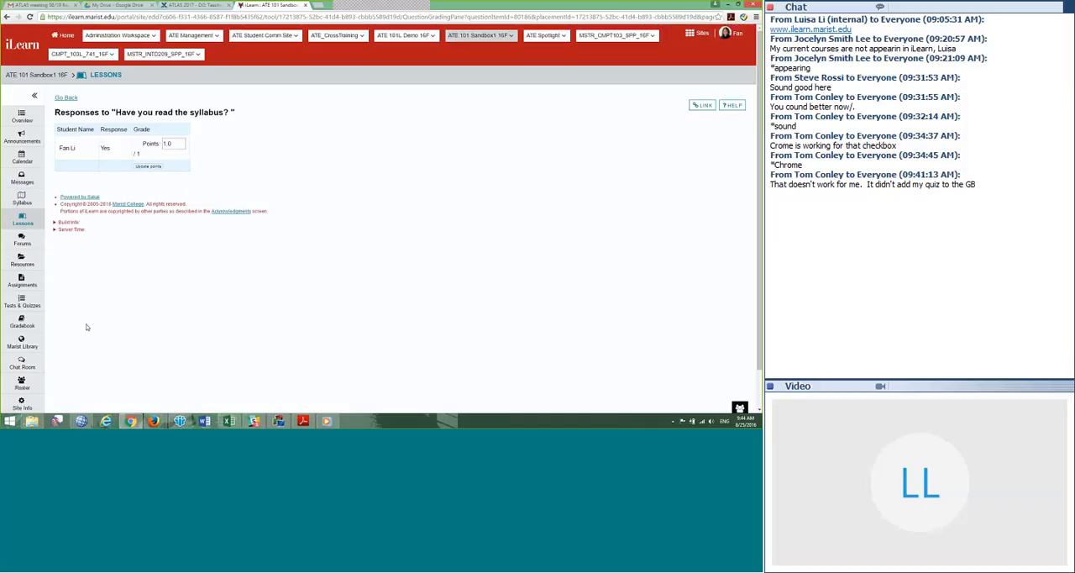
Step: Open the Gradebook and look through its item columns, including the uncategorized Syllabus item
click(23, 324)
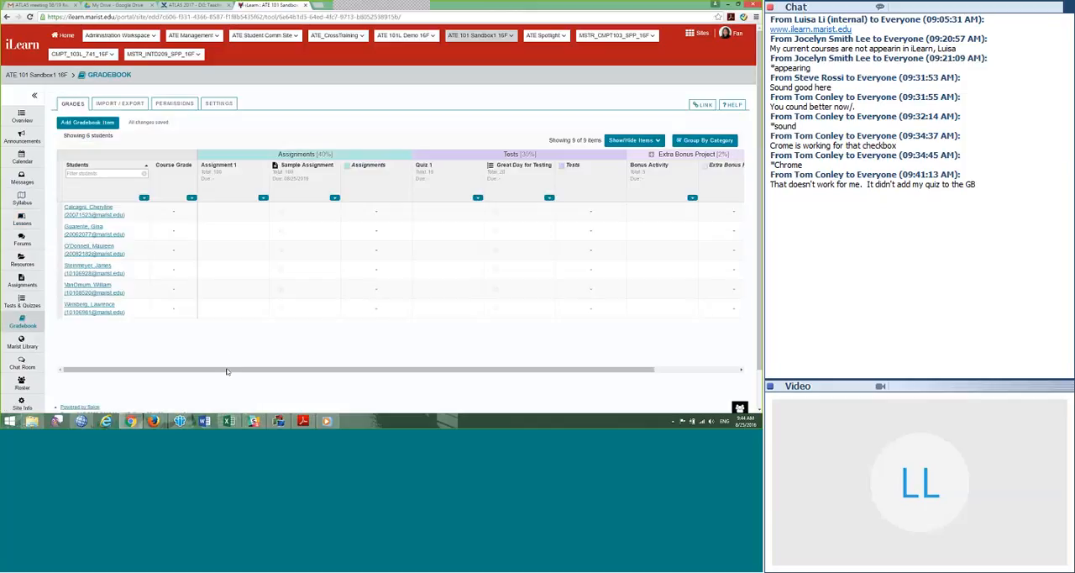
drag(226, 371, 309, 372)
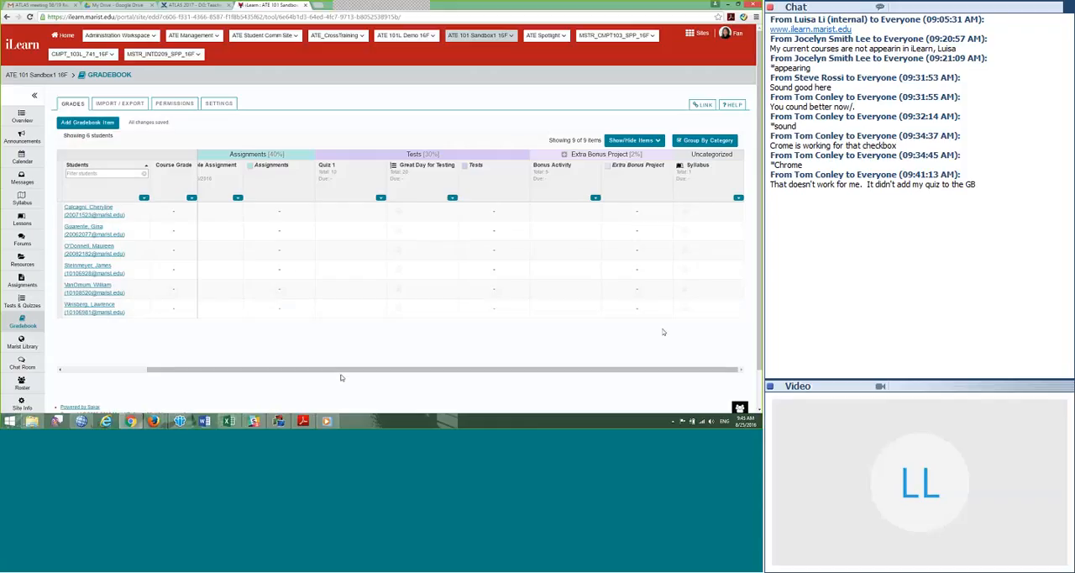
drag(334, 372, 249, 372)
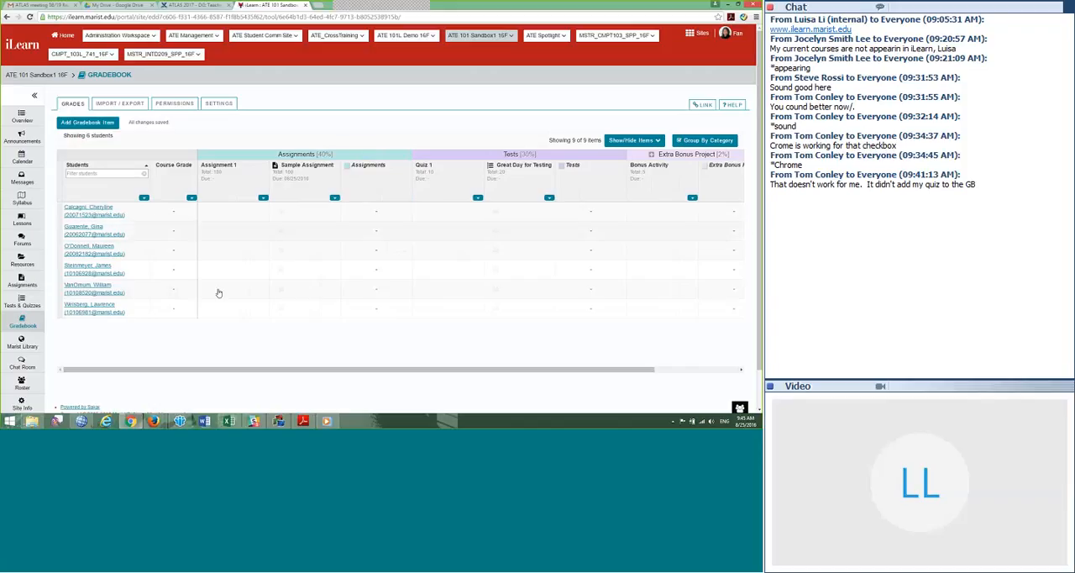
Step: Try requiring submission and a score of 80 points for the Great Day for Testing item in Lessons, then cancel the edit
click(31, 219)
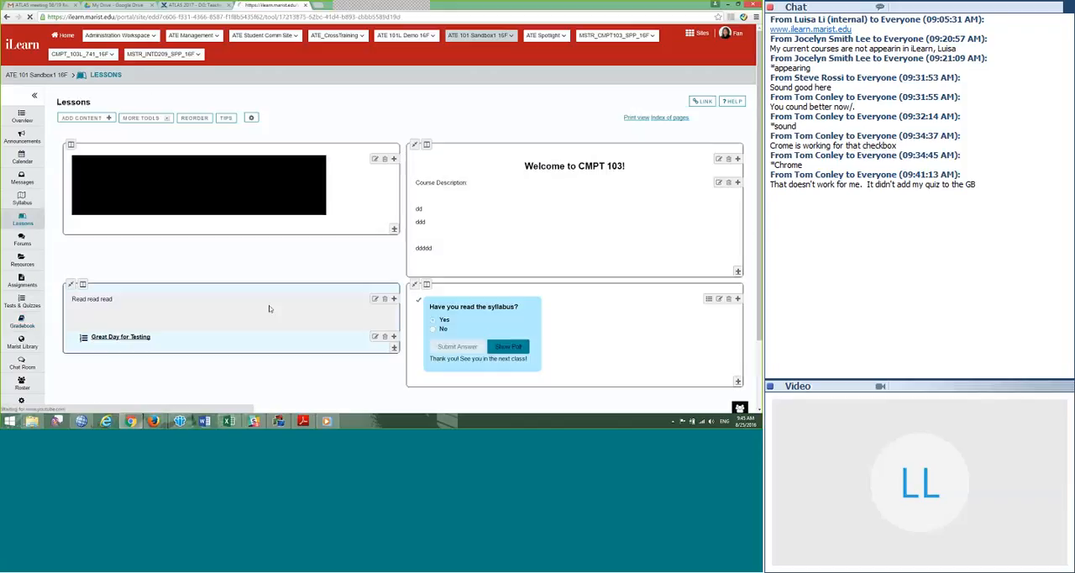
scroll(244, 275, down, 5)
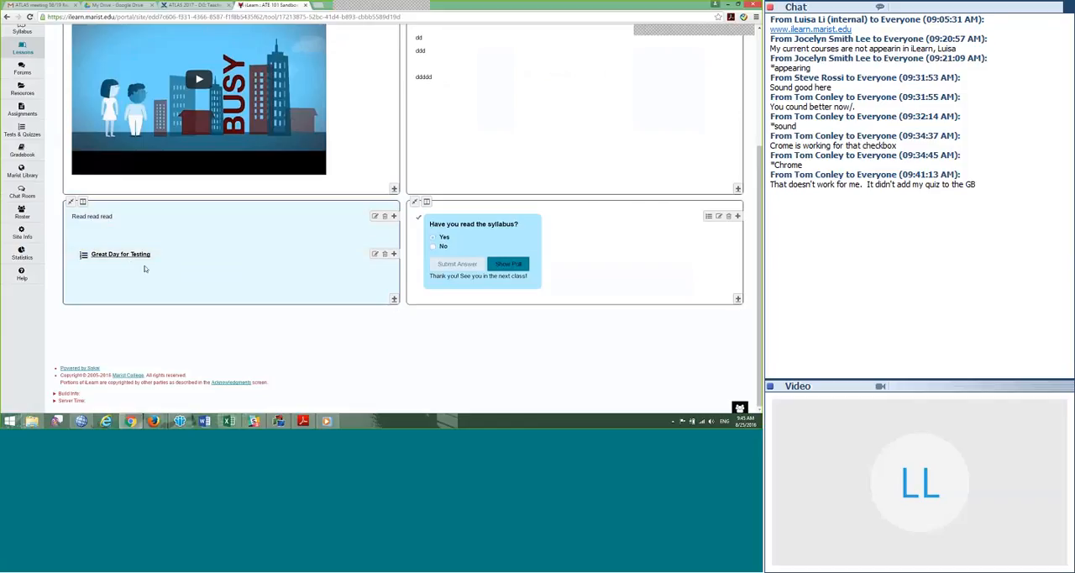
click(376, 254)
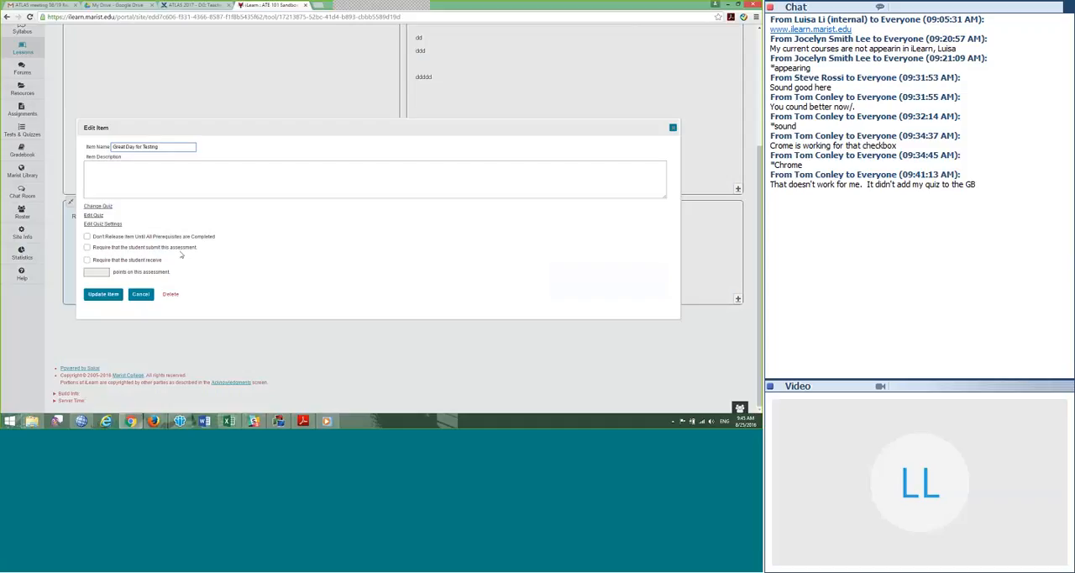
click(87, 248)
click(87, 260)
text(80)
click(140, 295)
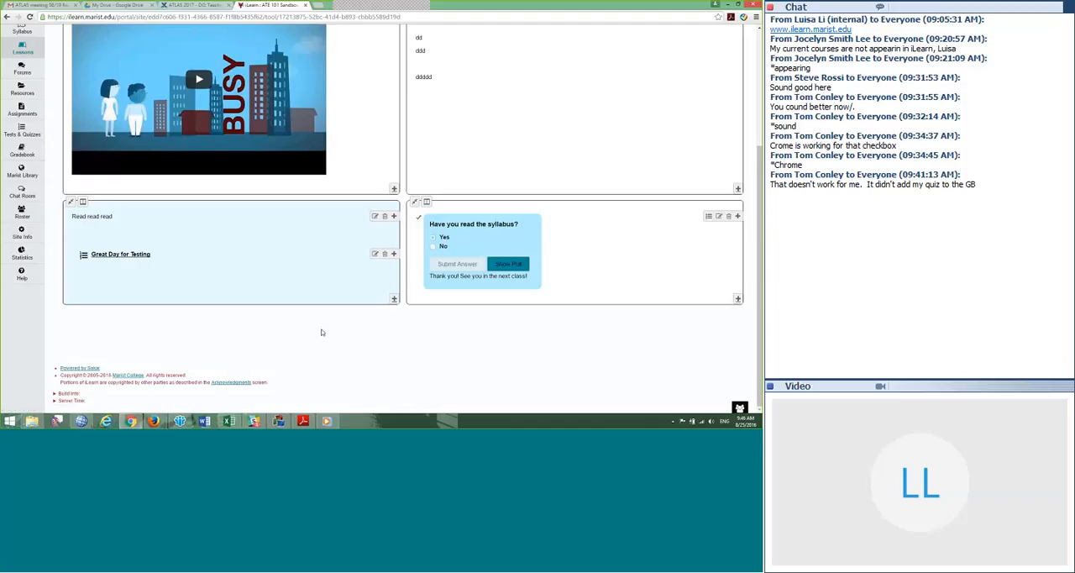
Step: Return to the Gradebook and examine the Great Day for Testing and Syllabus columns
scroll(314, 333, up, 1)
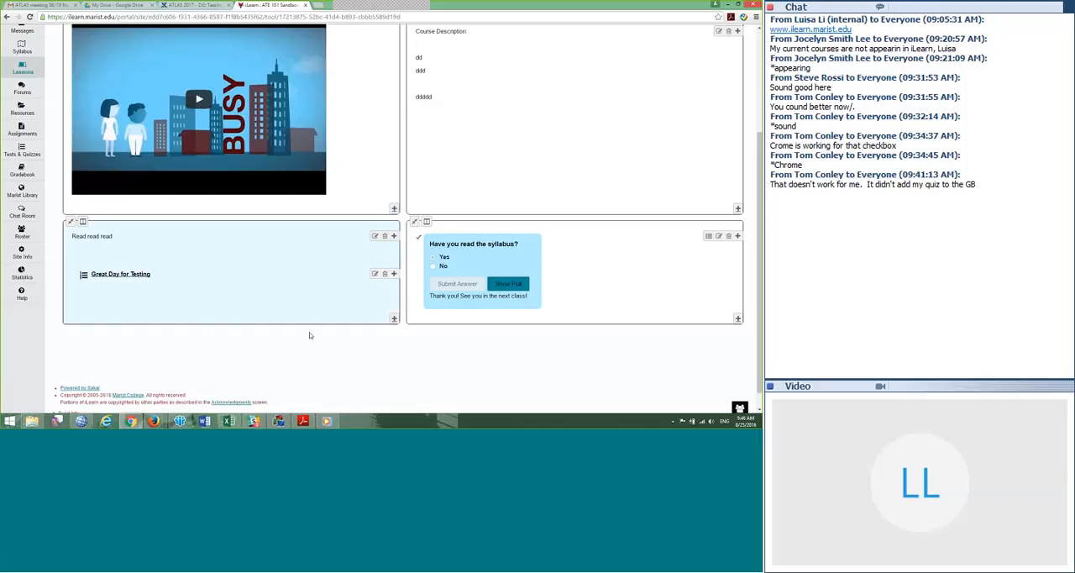
scroll(308, 337, up, 4)
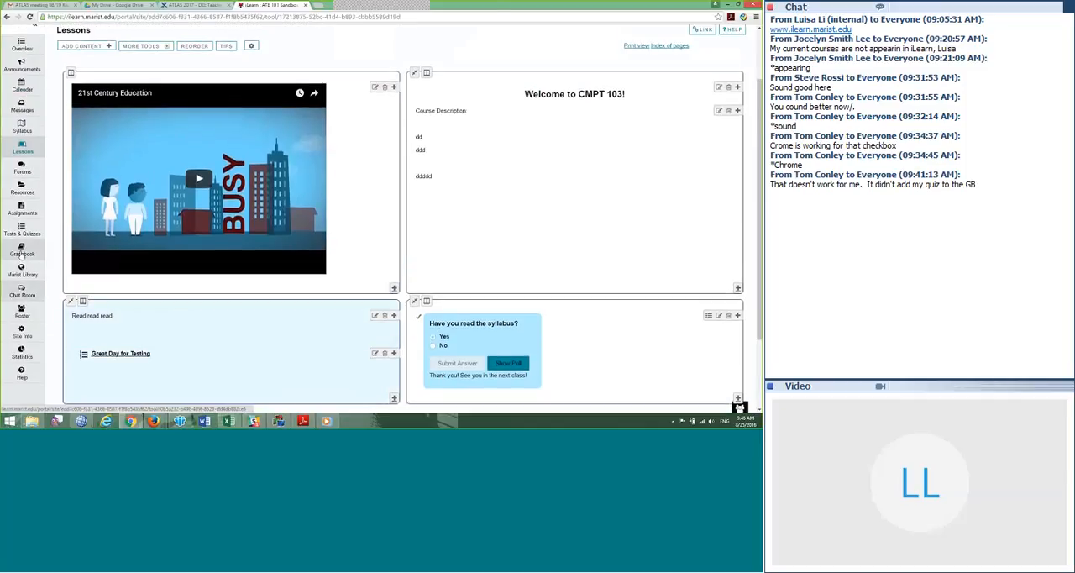
click(24, 294)
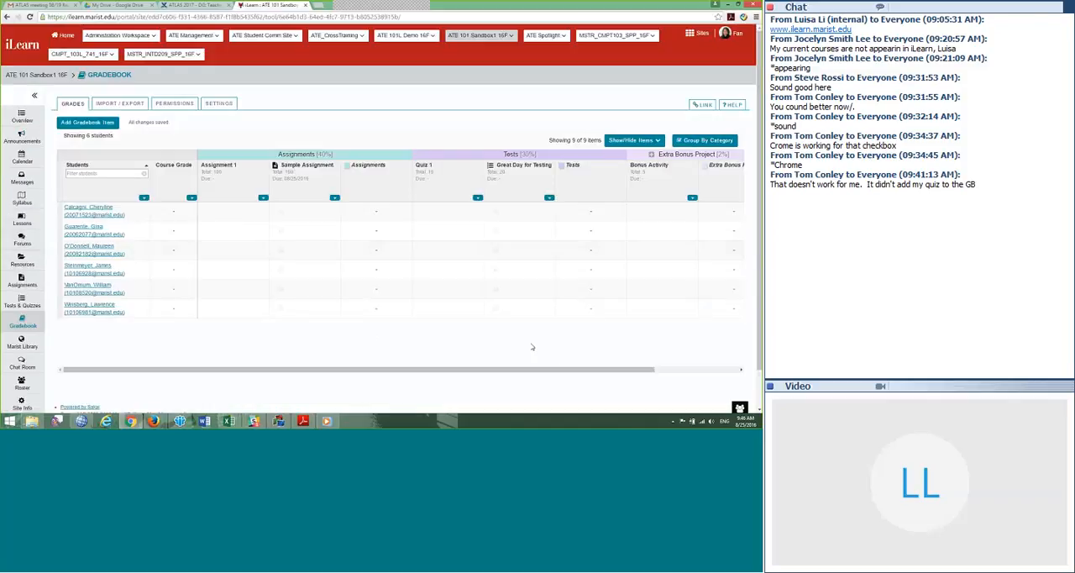
drag(643, 370, 748, 373)
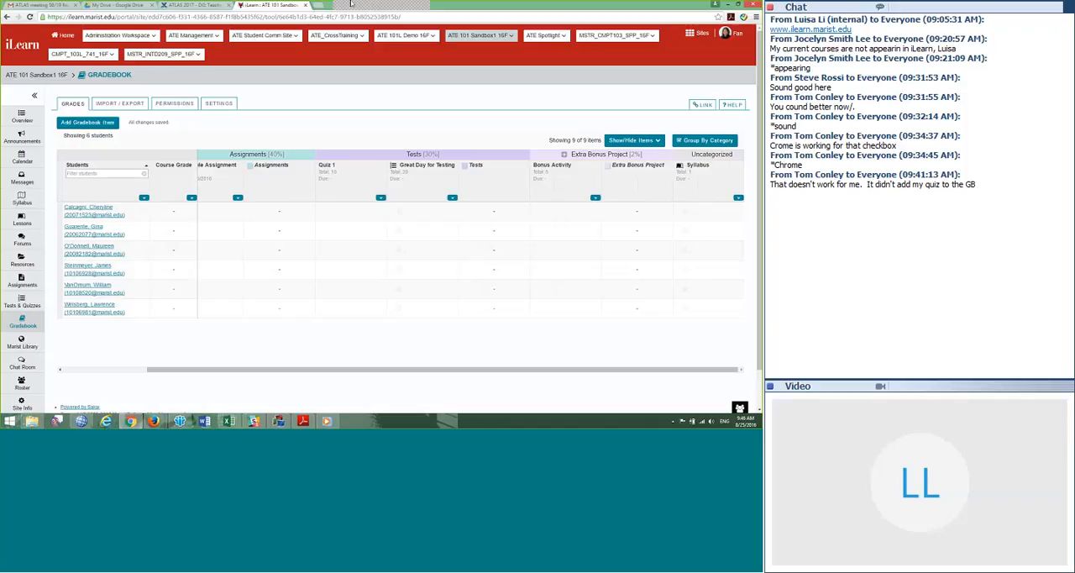
mouse_move(352, 4)
click(454, 13)
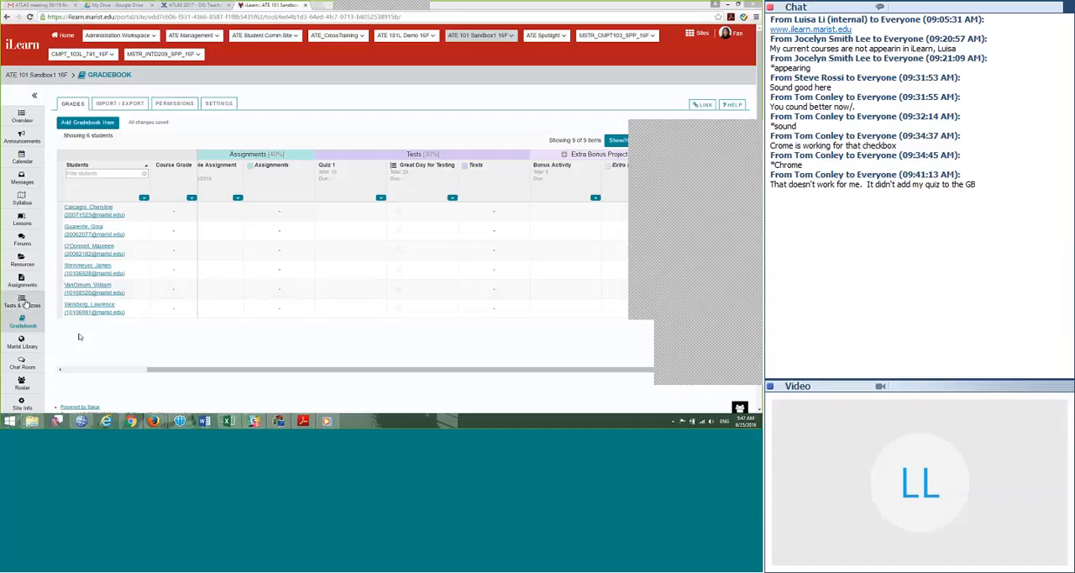
Step: Open the settings of the published Great Day for Testing assessment in Tests & Quizzes
click(25, 304)
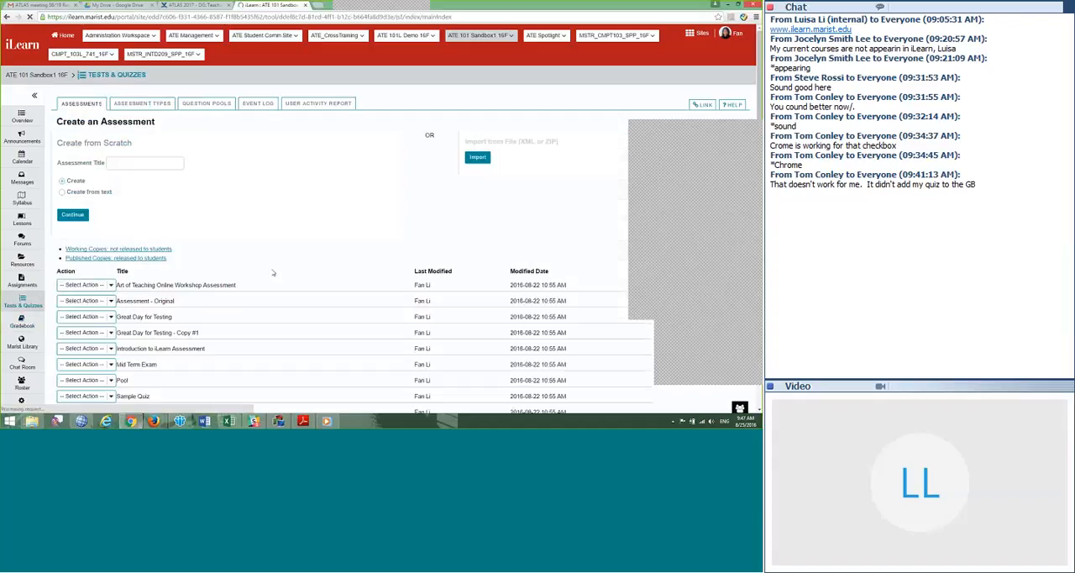
scroll(257, 223, down, 3)
click(204, 156)
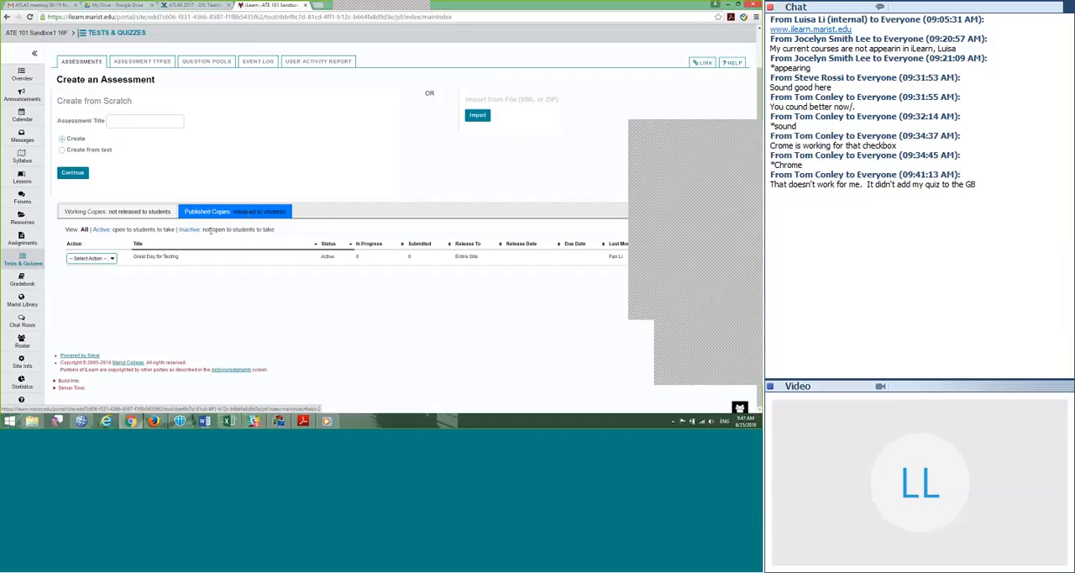
click(111, 259)
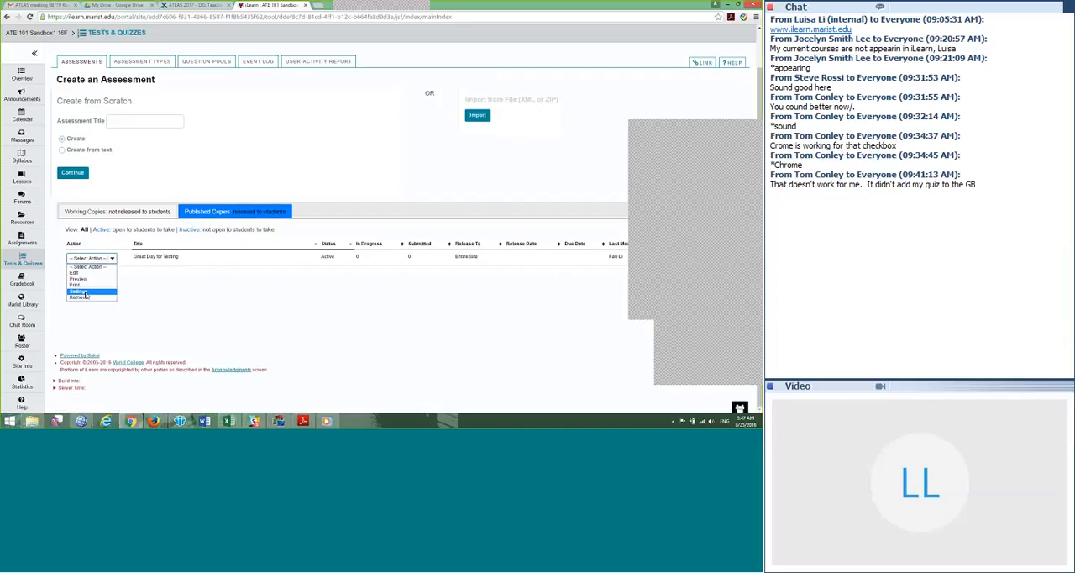
click(84, 292)
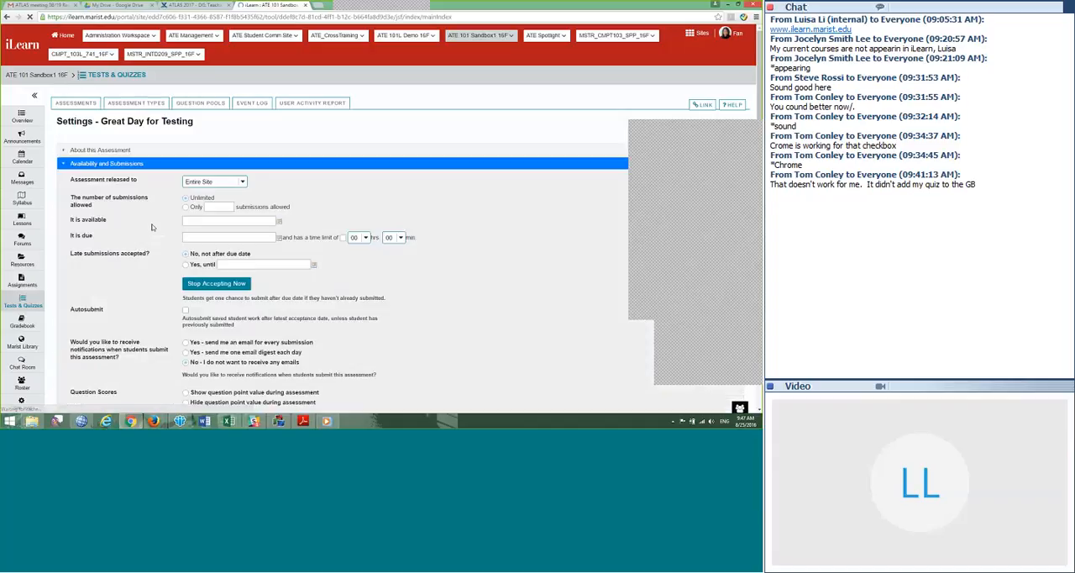
Step: Collapse Availability and Submissions, then examine the Gradebook and feedback options under Grading and Feedback
click(63, 144)
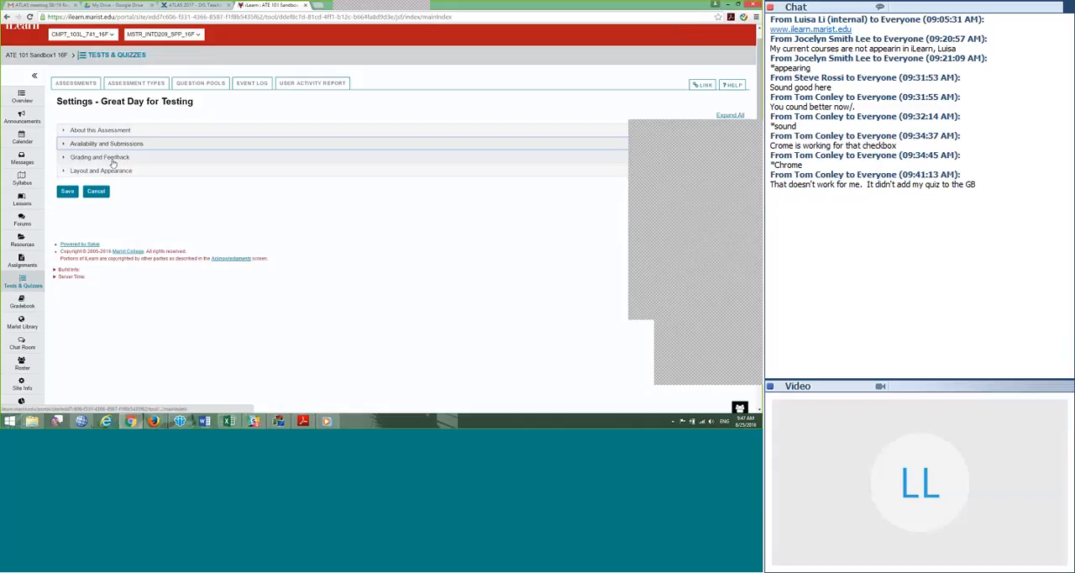
click(107, 158)
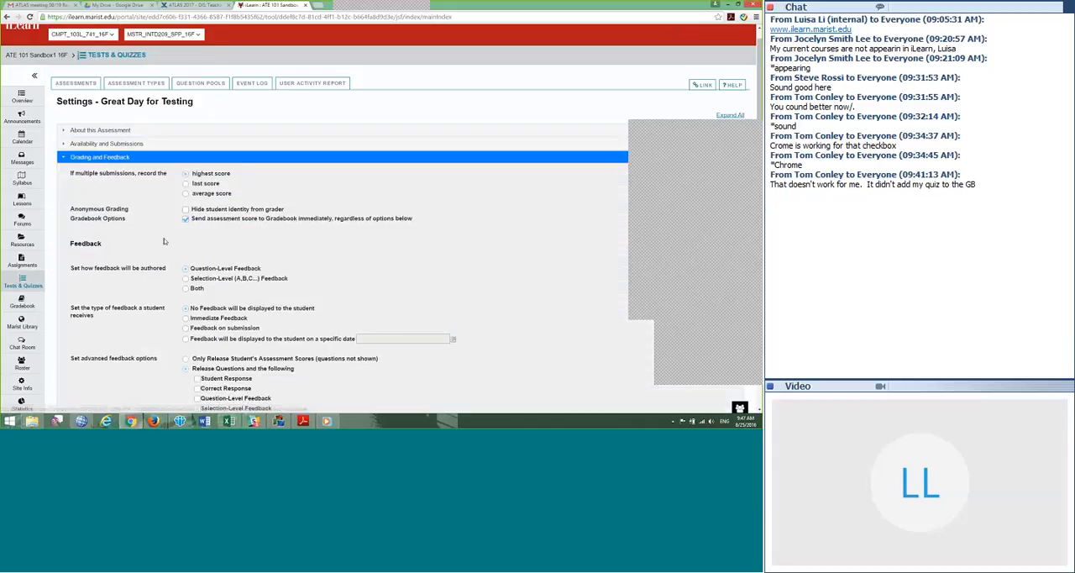
scroll(84, 201, down, 1)
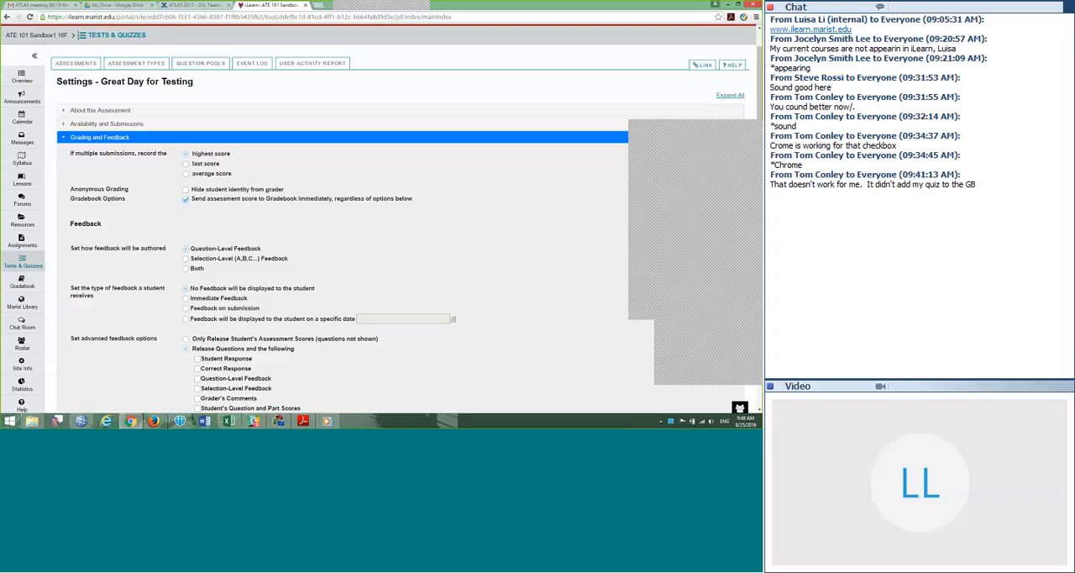
Step: In the Gradebook, hide all items and show only the Great Day for Testing column
click(27, 286)
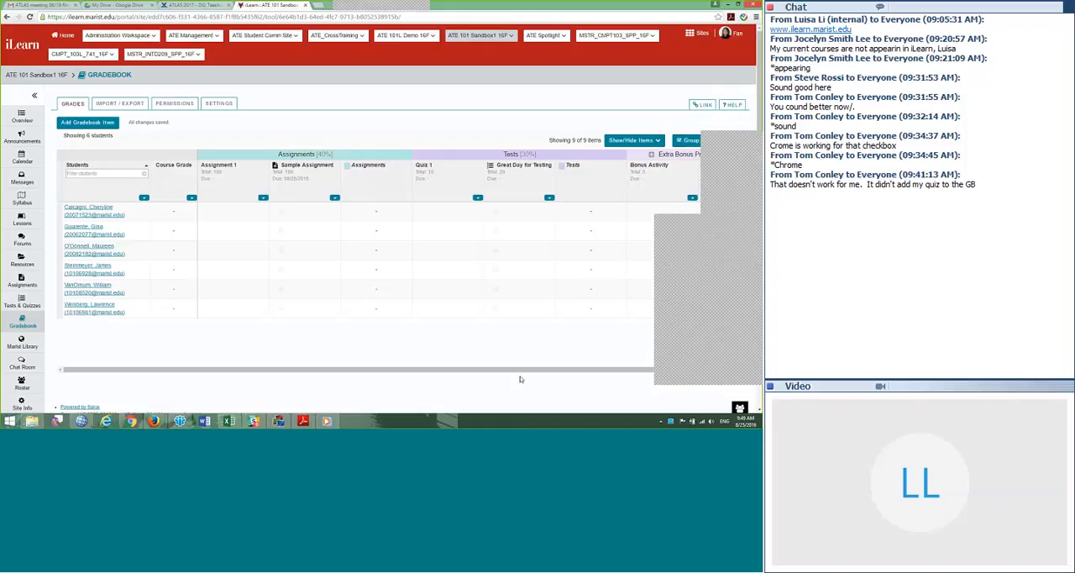
scroll(524, 375, right, 2)
scroll(525, 375, right, 1)
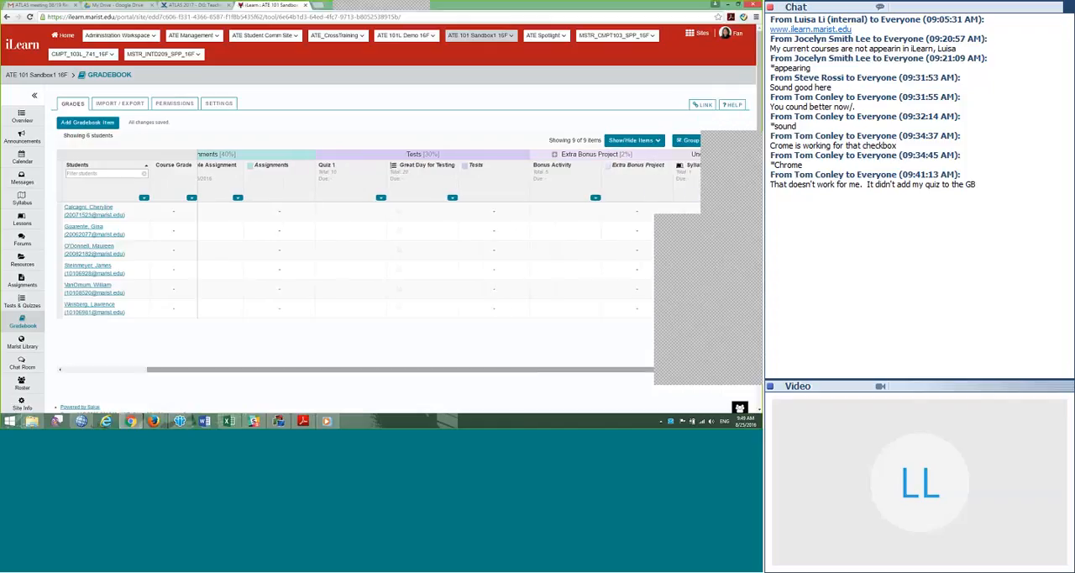
click(647, 140)
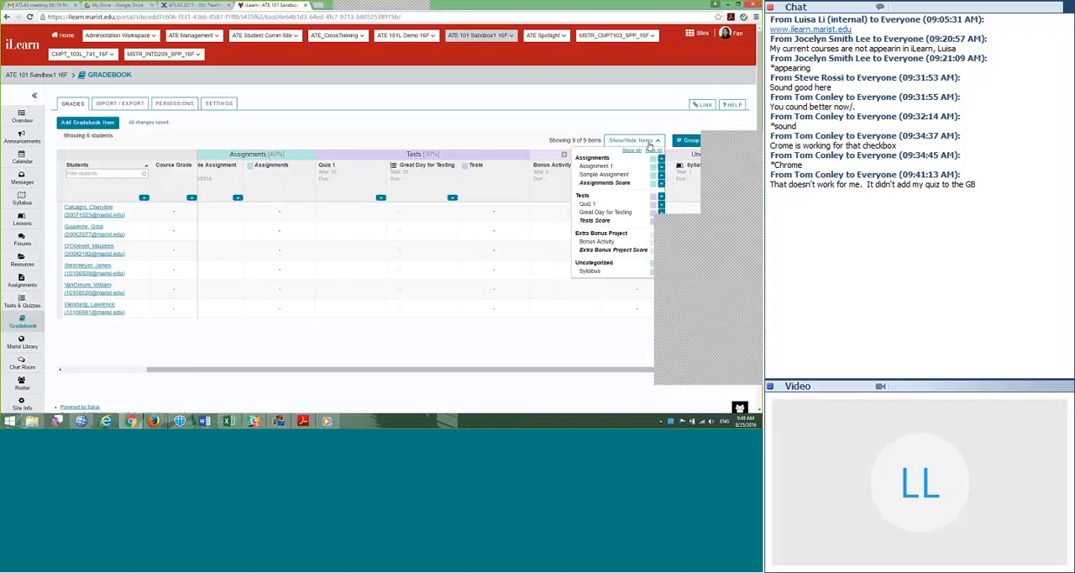
click(654, 151)
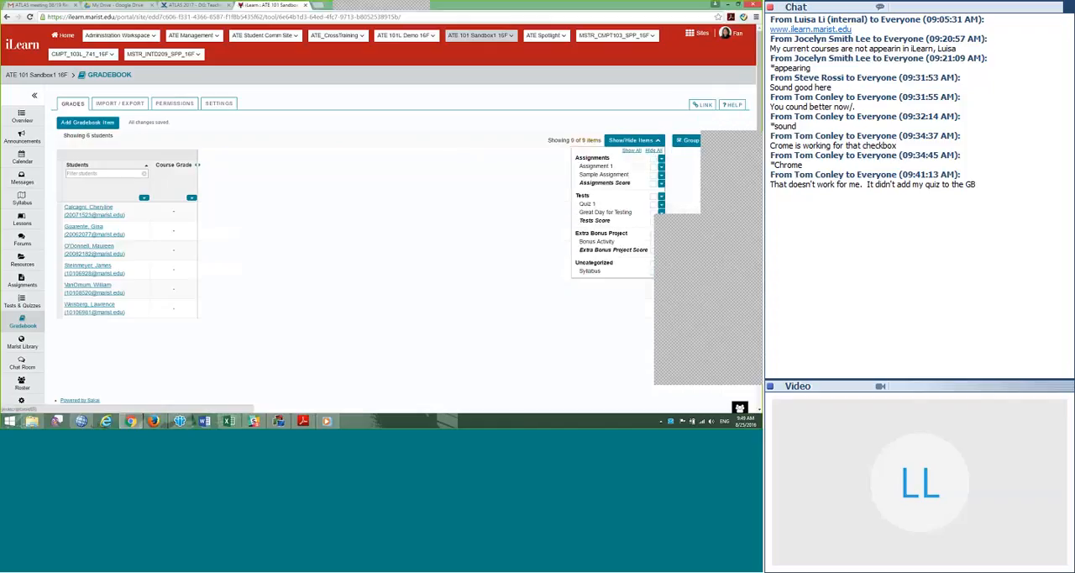
click(654, 213)
click(305, 196)
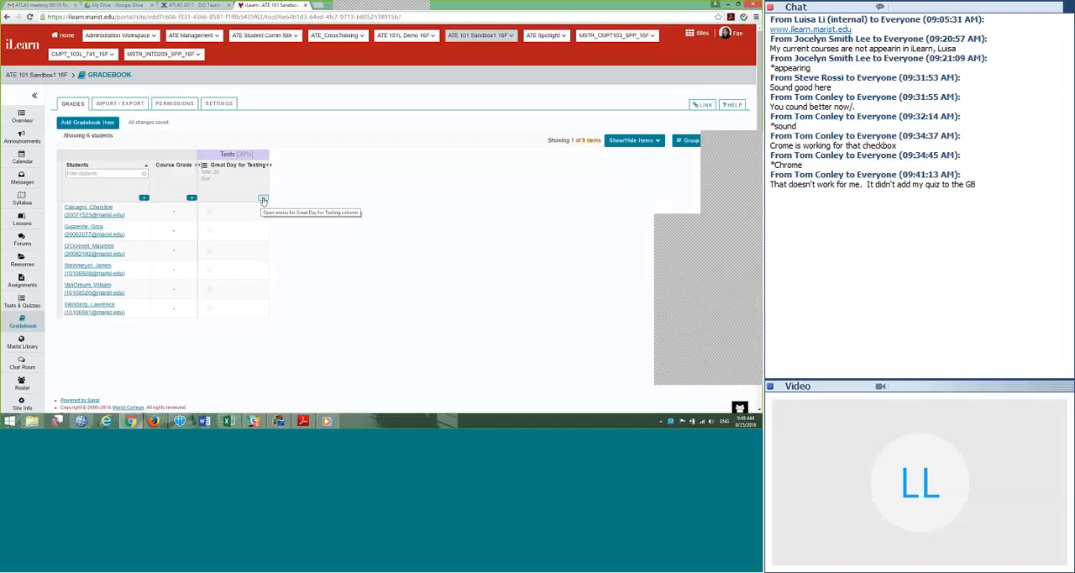
Step: Edit the Great Day for Testing item so it is neither released to students nor included in course grade calculations, and save
click(263, 198)
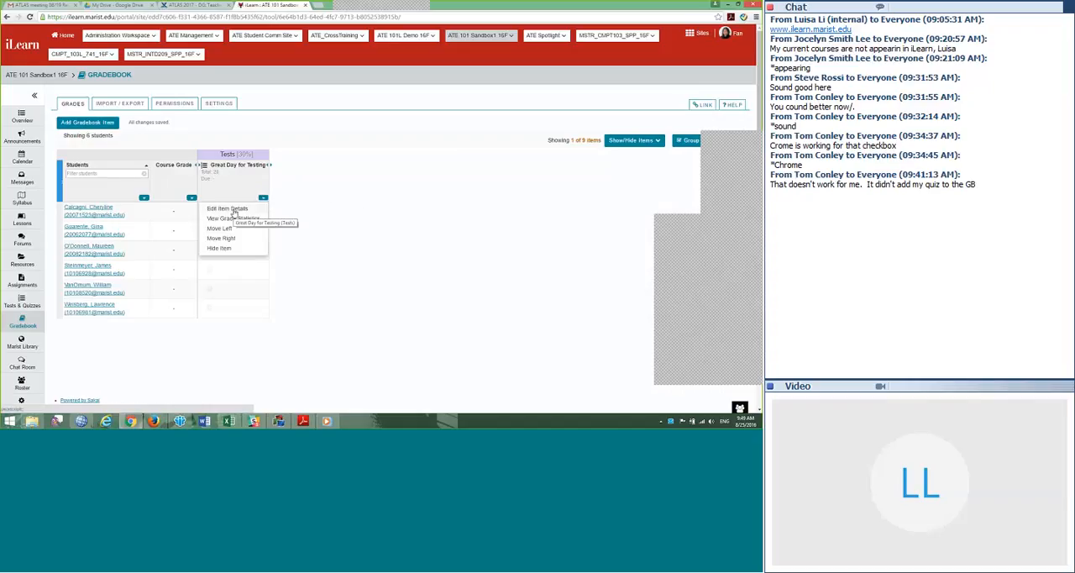
click(233, 210)
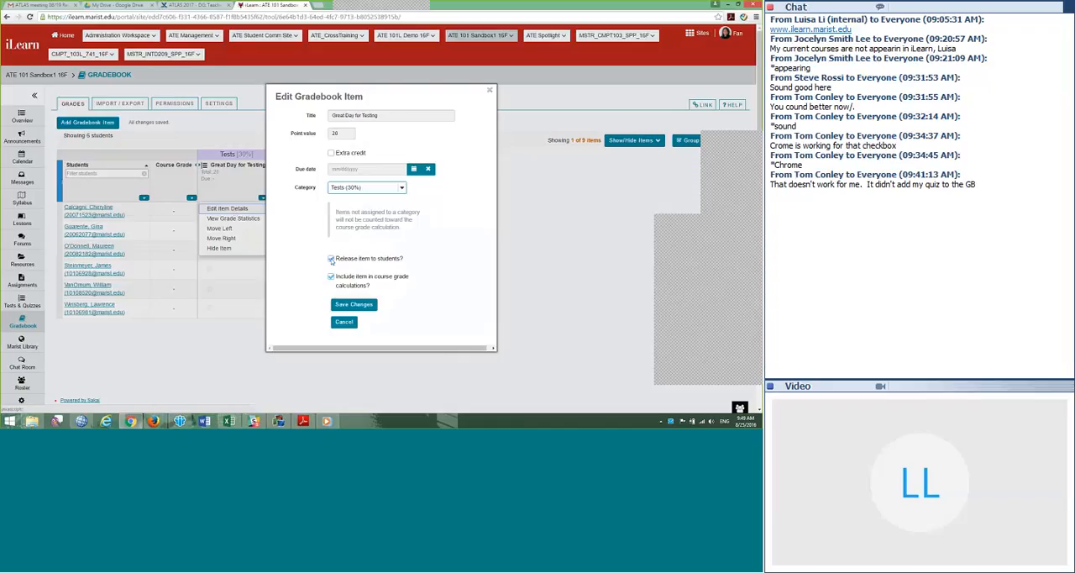
click(332, 277)
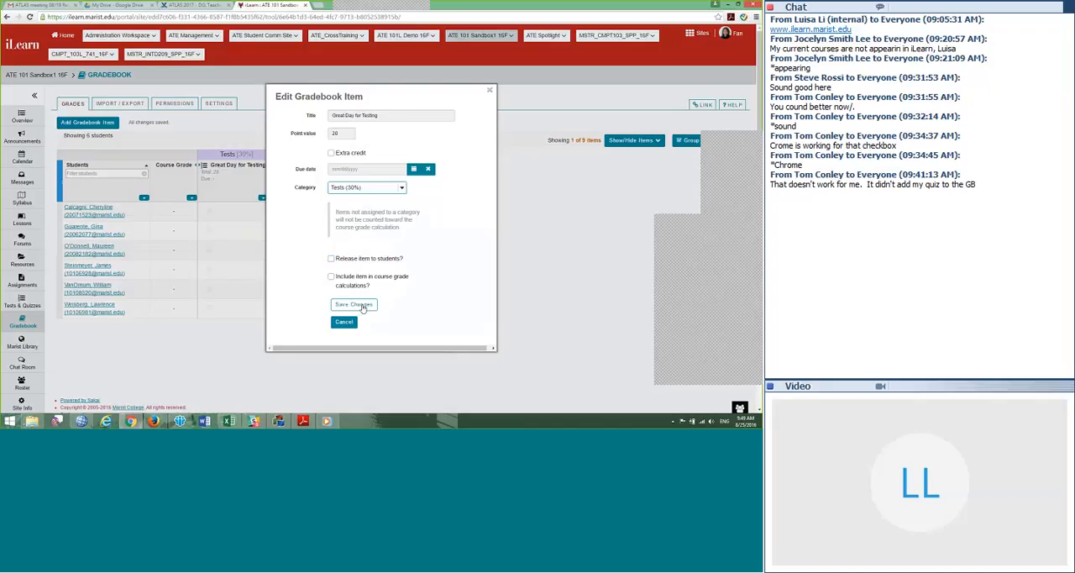
click(354, 305)
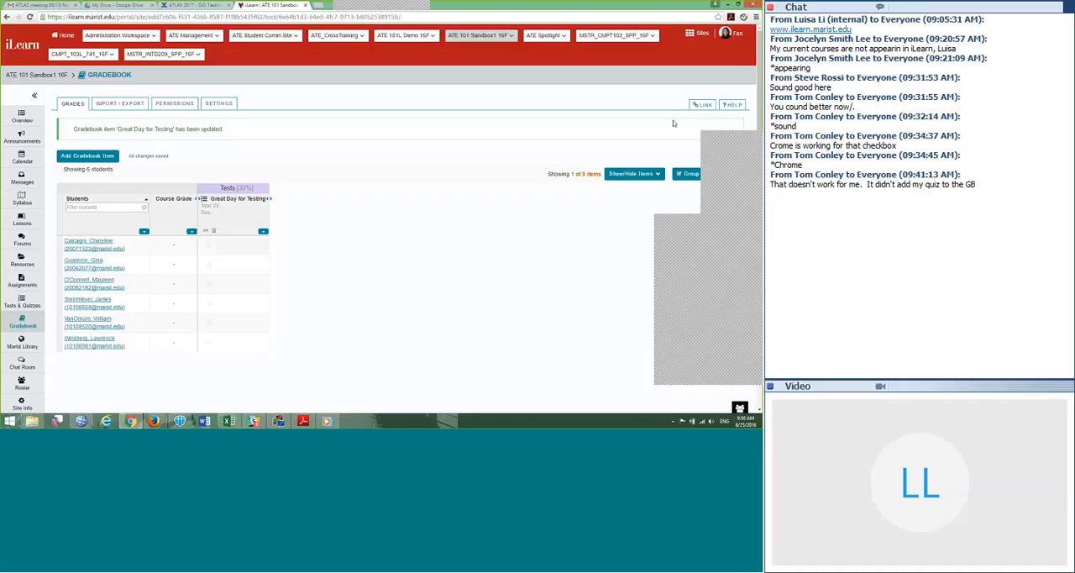
Step: Show all Gradebook items again and view the columns across to the uncategorized Syllabus item
drag(673, 120, 648, 80)
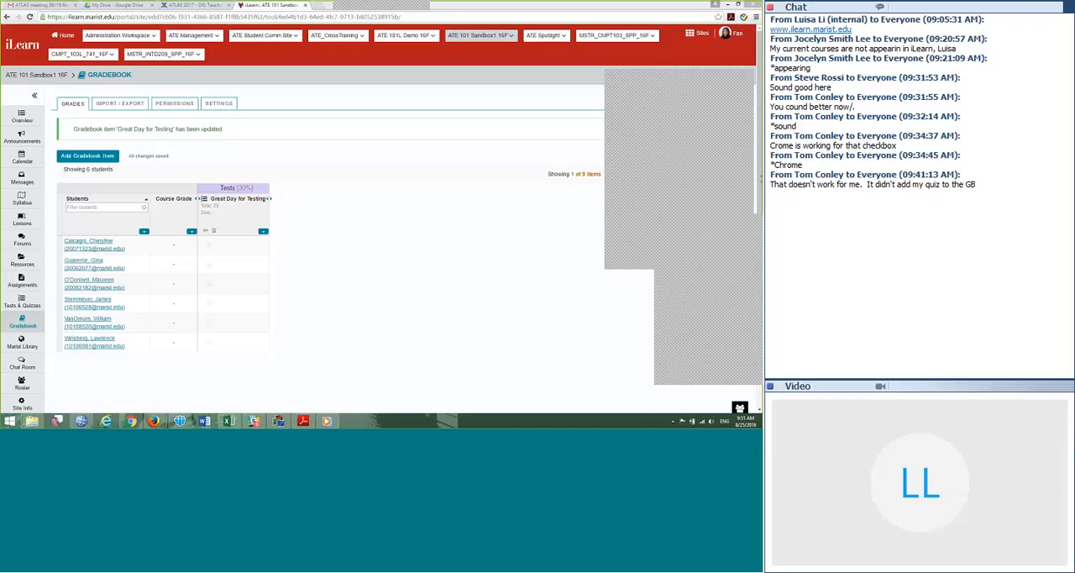
click(647, 174)
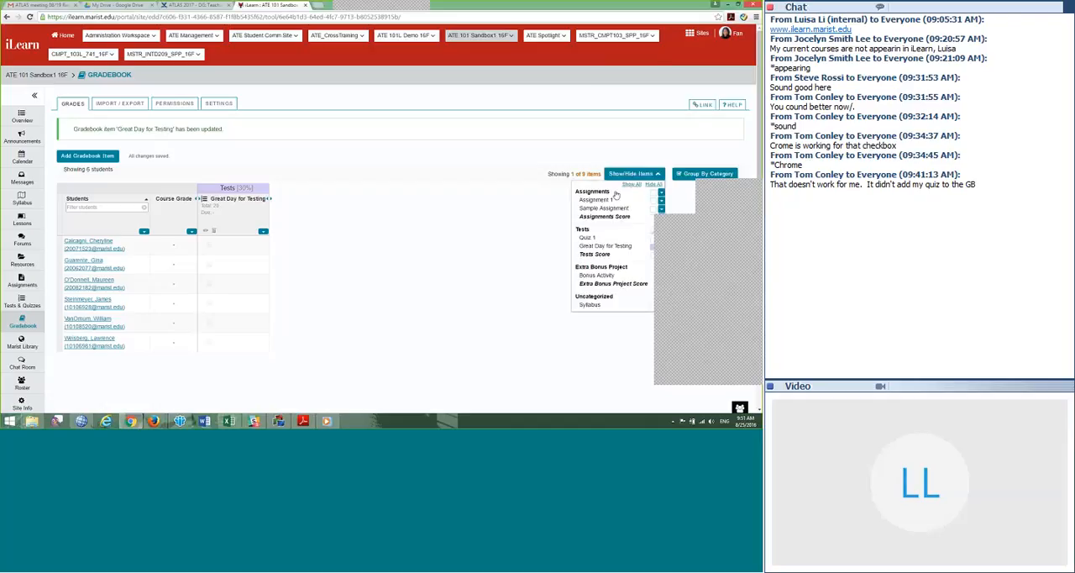
click(632, 185)
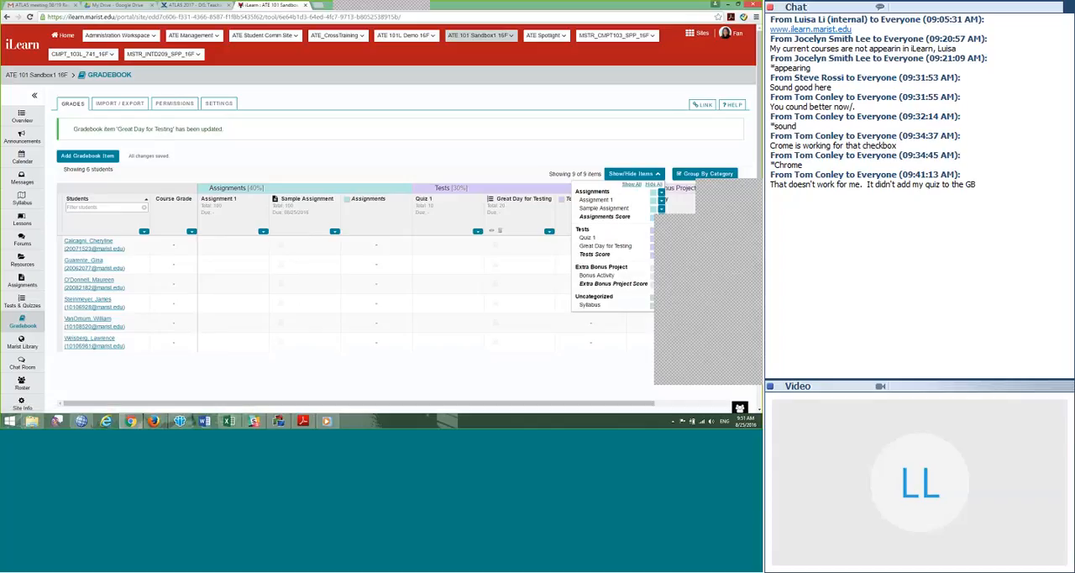
click(556, 381)
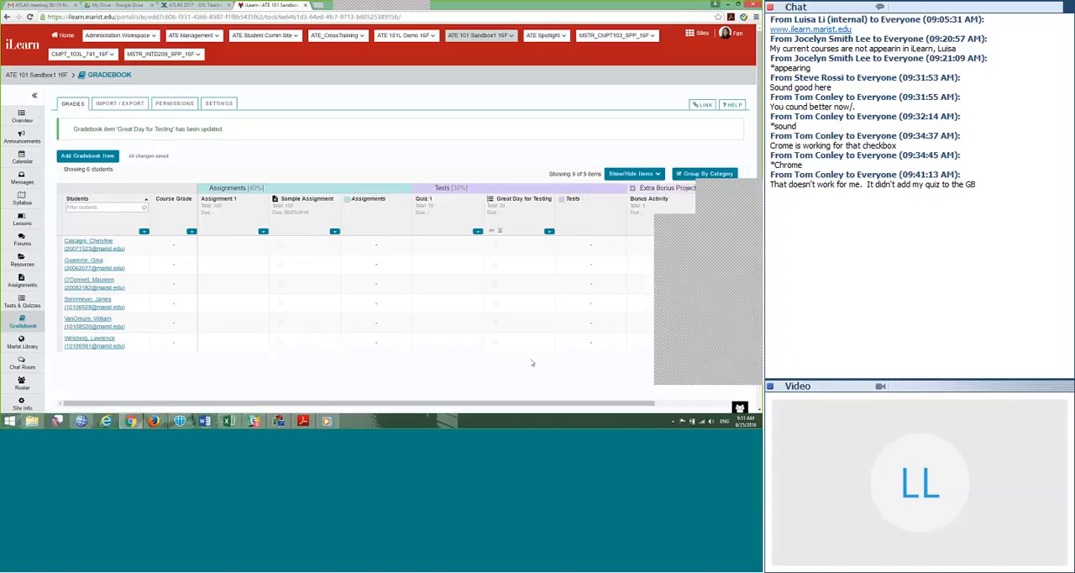
scroll(532, 363, down, 1)
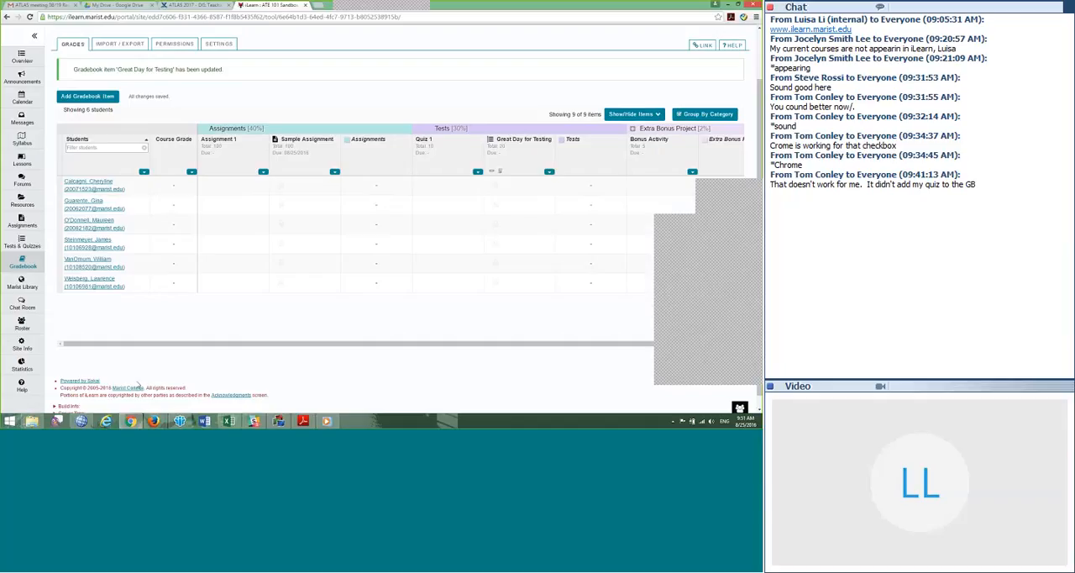
drag(128, 345, 224, 351)
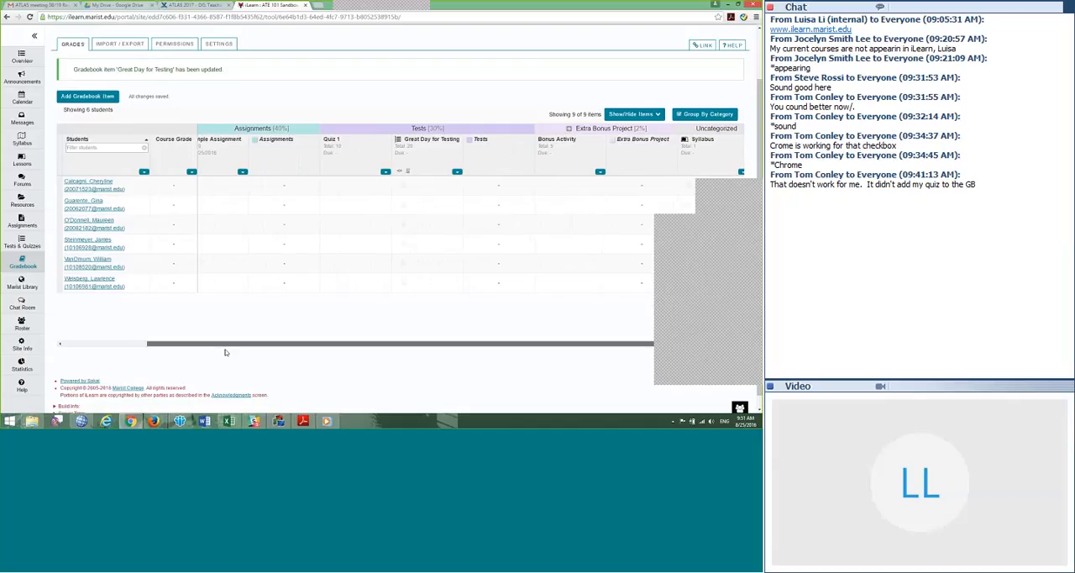
Step: Export the Gradebook as a CSV file, and view the Custom Export options without downloading a custom file
drag(176, 348, 280, 370)
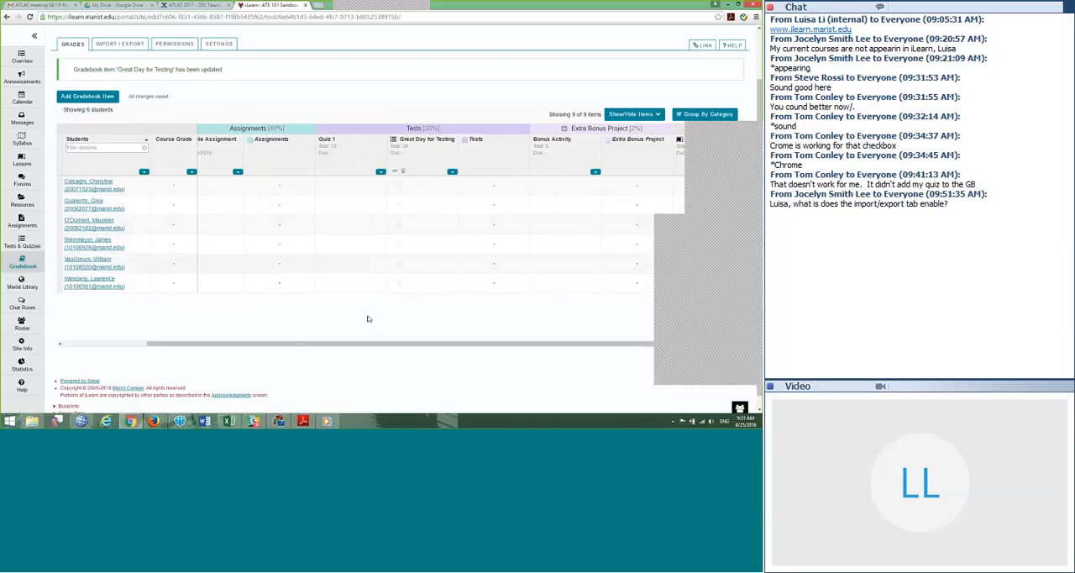
scroll(318, 100, up, 1)
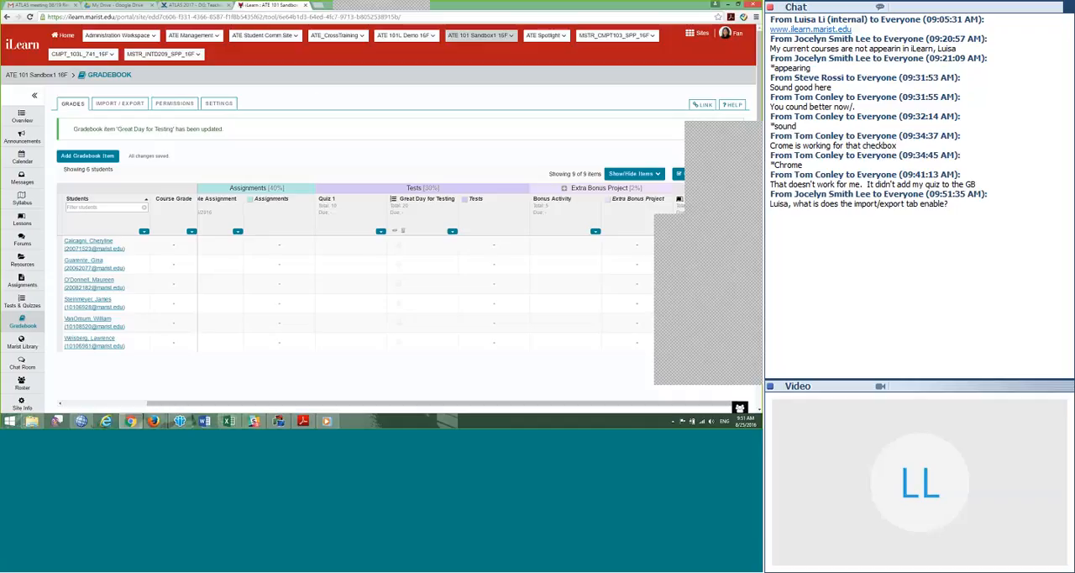
click(156, 117)
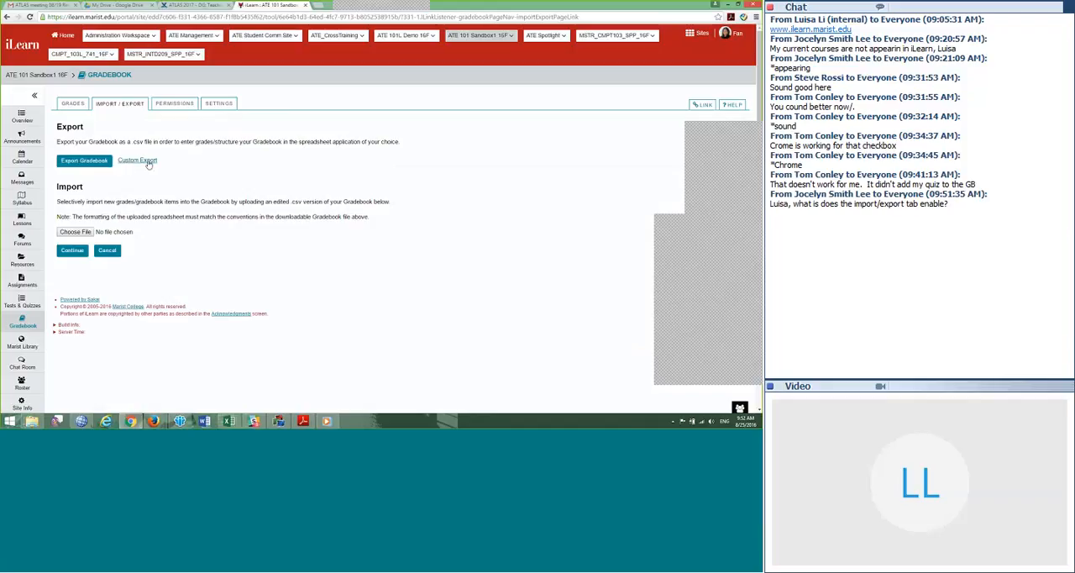
click(84, 165)
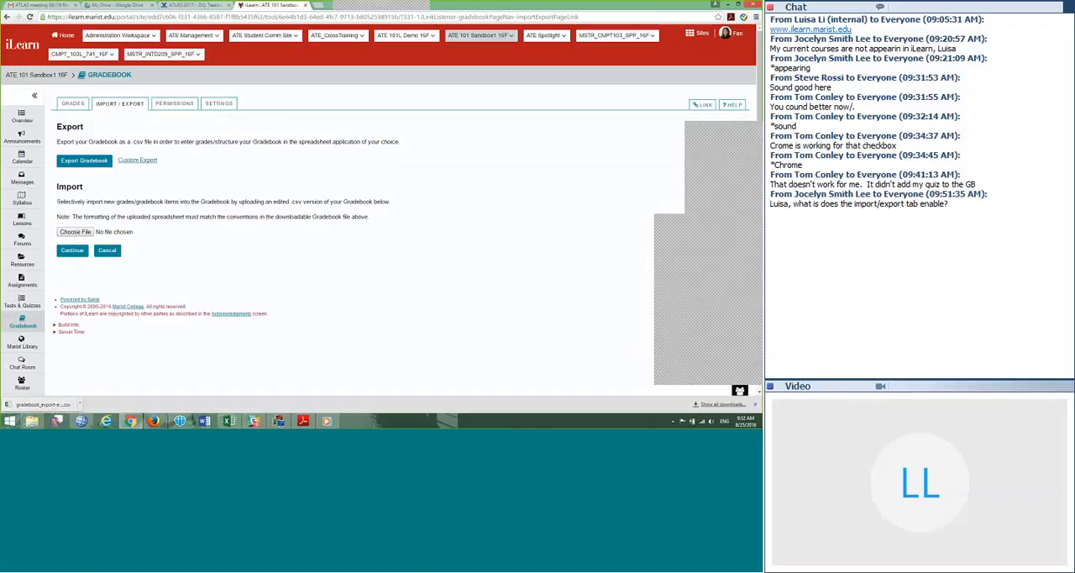
click(135, 161)
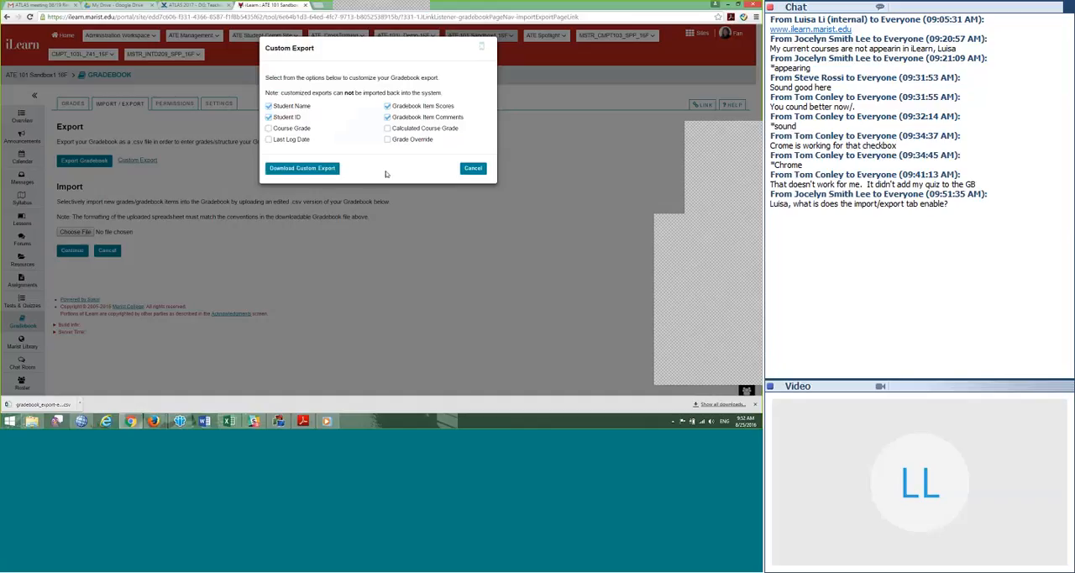
click(470, 169)
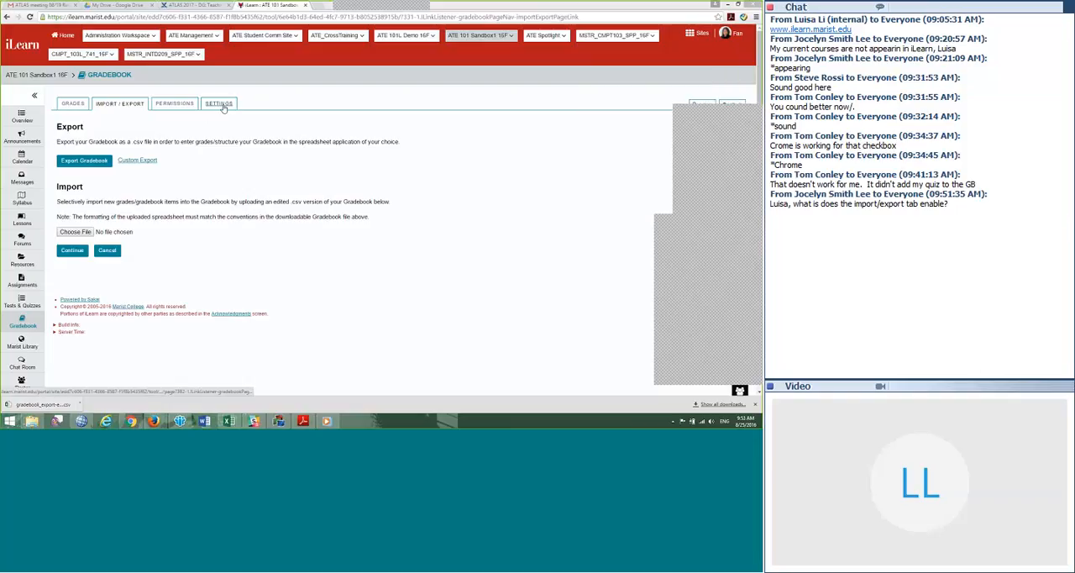
Step: Examine the Grading Schema minimum percentages for the Marist Grade Scale in the Gradebook settings, and leave without saving
click(222, 105)
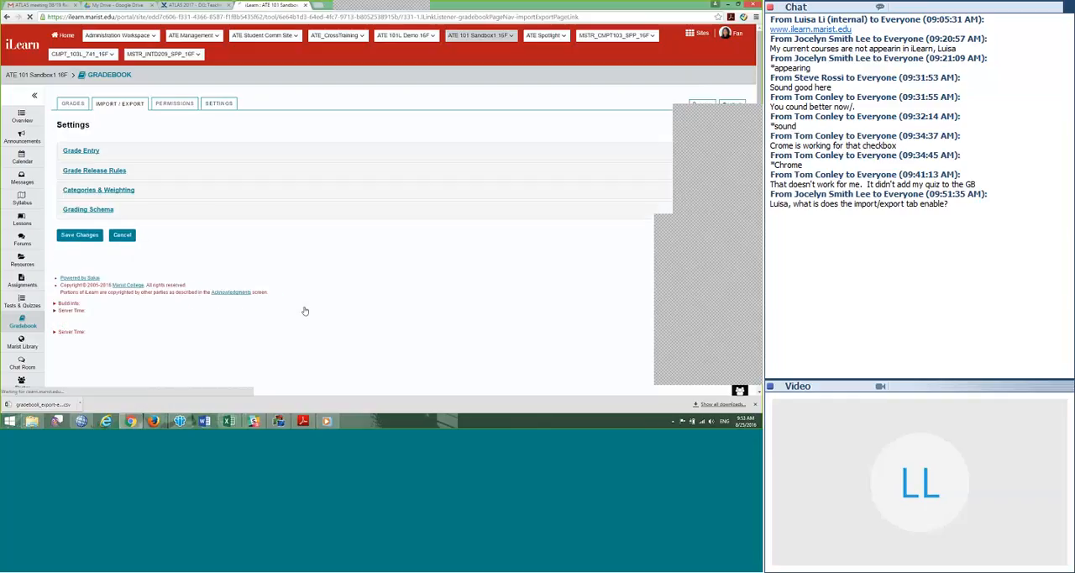
scroll(333, 302, down, 1)
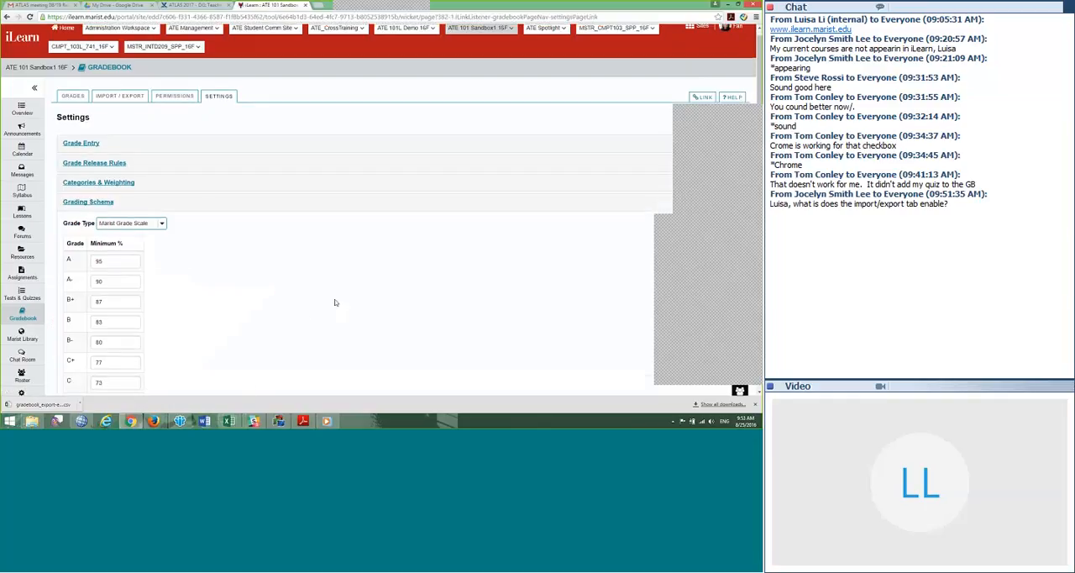
scroll(334, 302, down, 1)
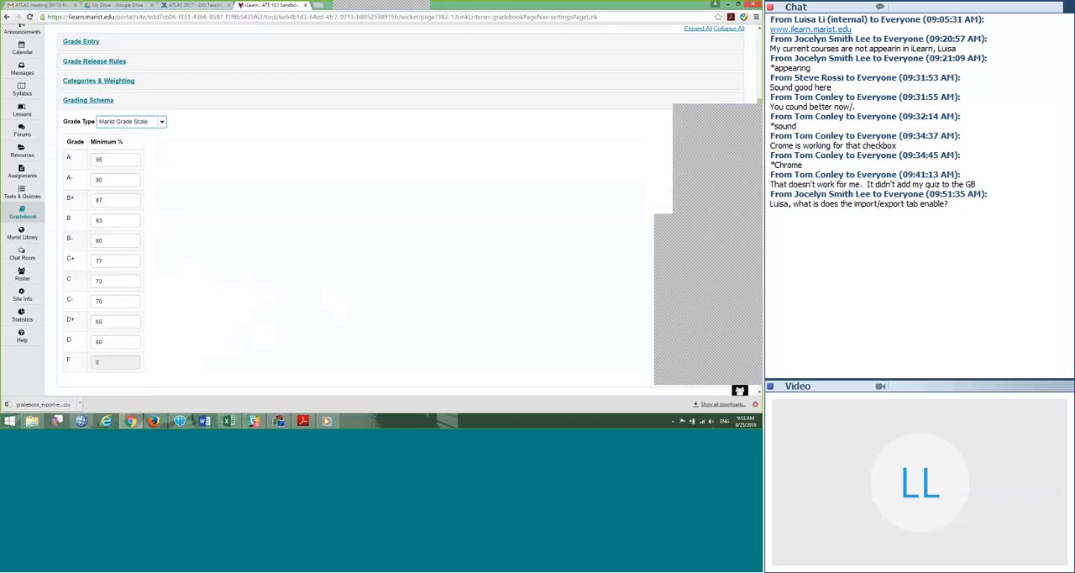
click(755, 404)
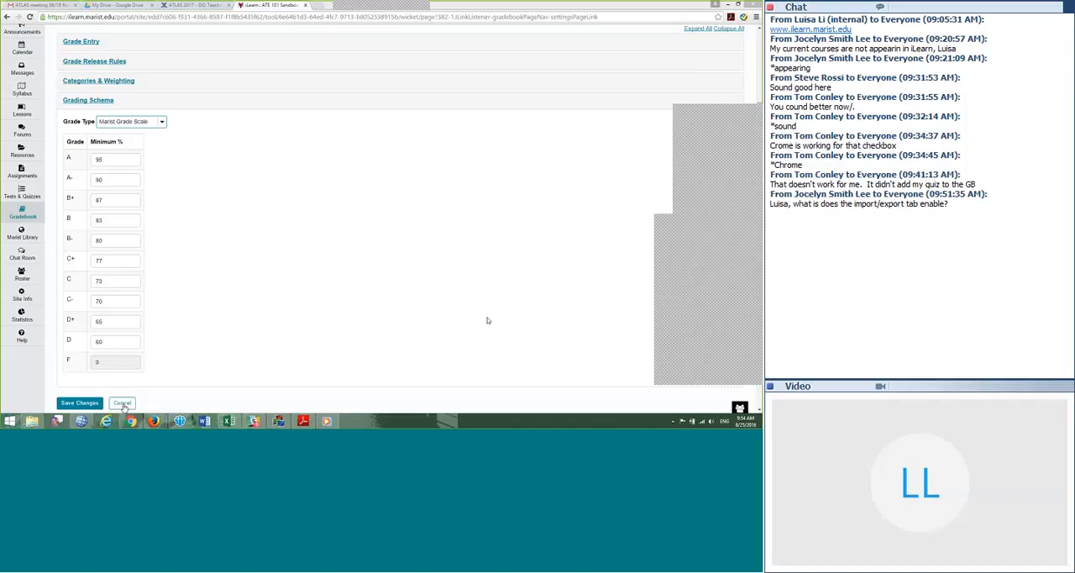
click(123, 403)
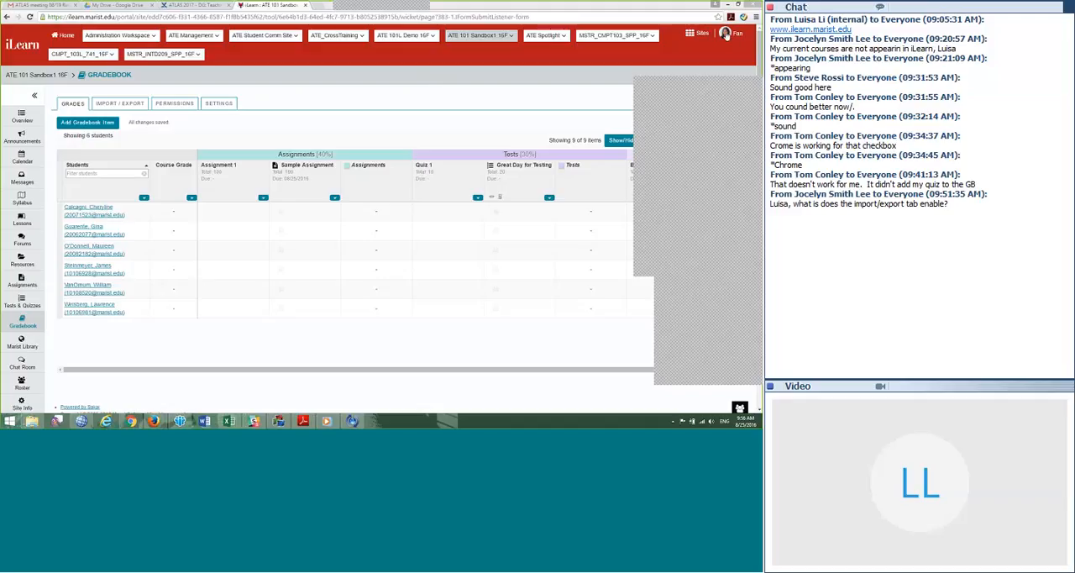
Step: Log out of iLearn and open the Workshop Evaluation form on Marist's Center for Teaching Excellence site
click(727, 35)
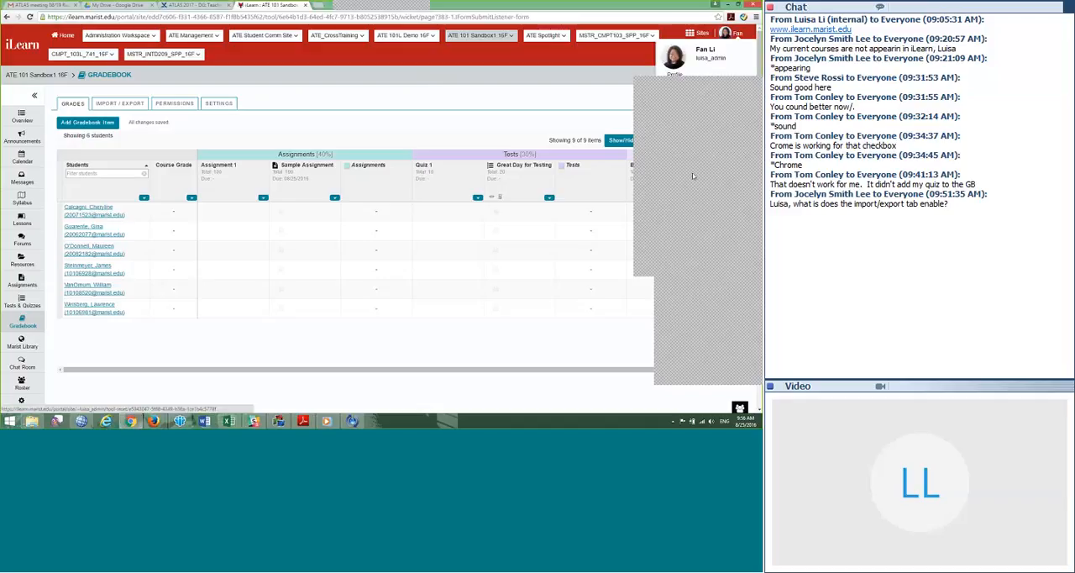
click(679, 126)
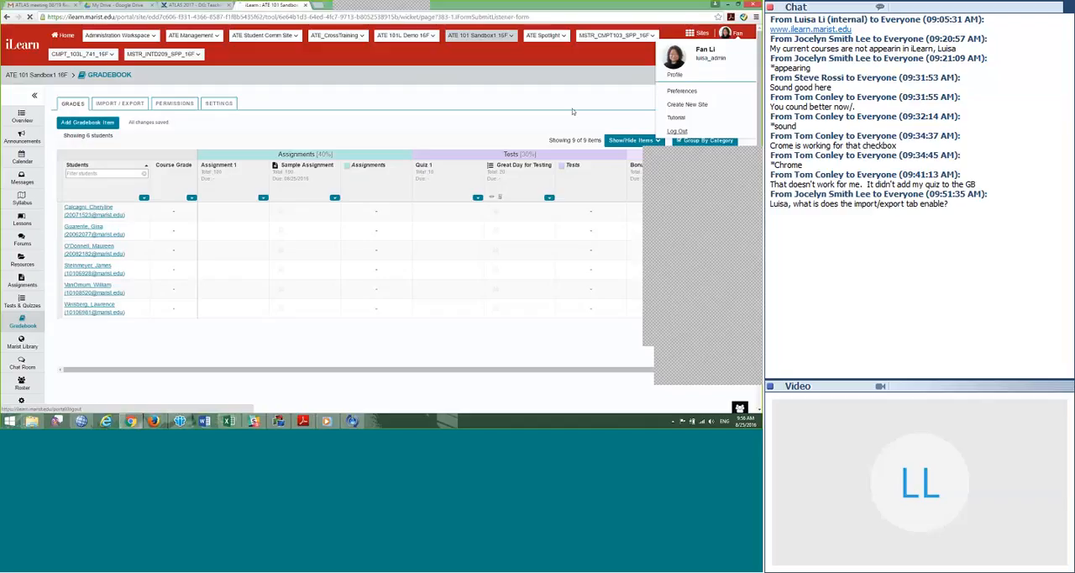
click(26, 126)
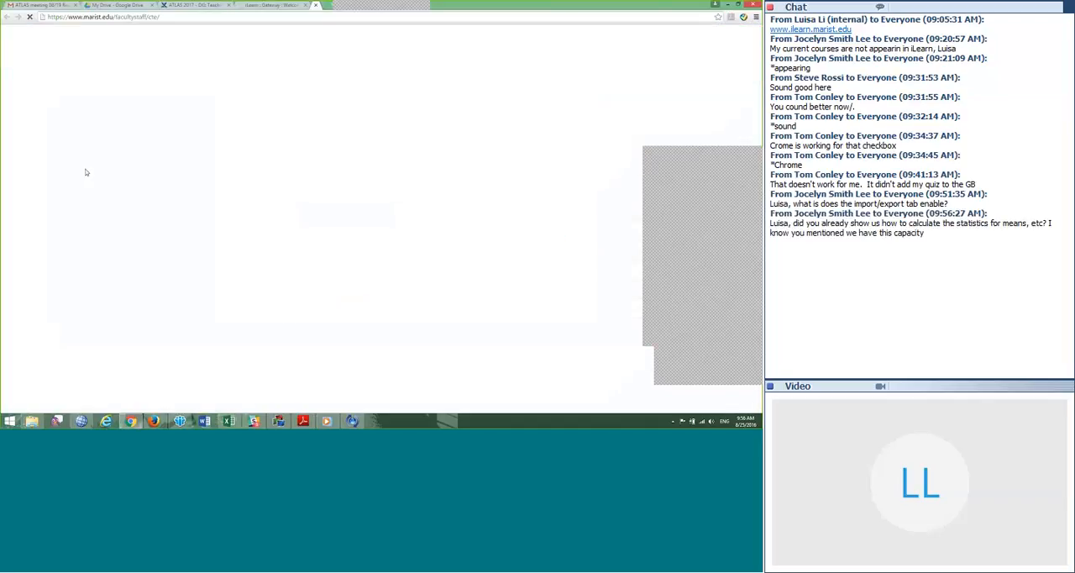
click(204, 132)
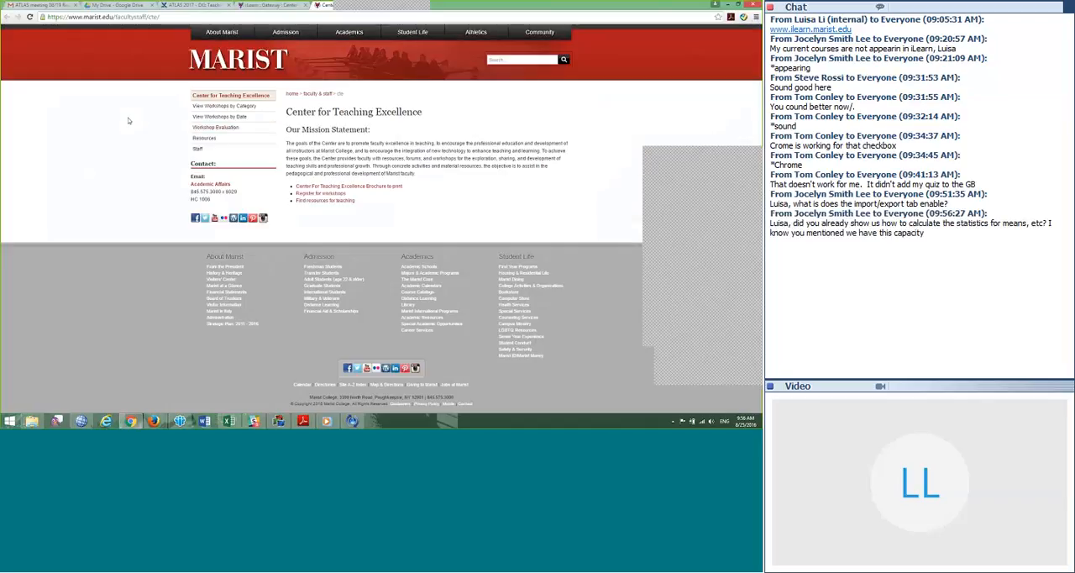
Step: Copy the evaluation form's URL and send it to everyone in the meeting chat
key(ctrl+l)
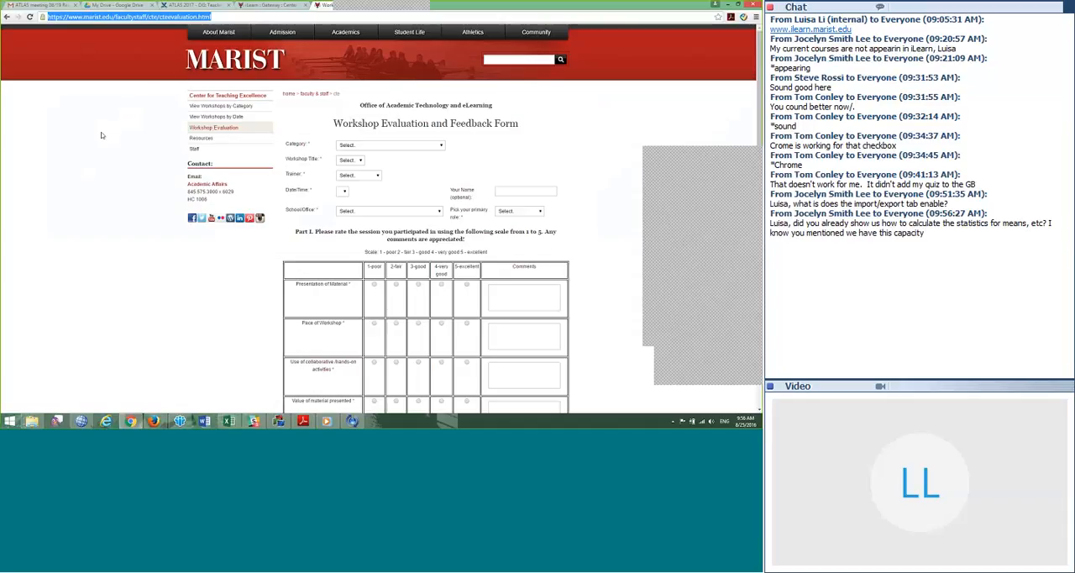
click(684, 337)
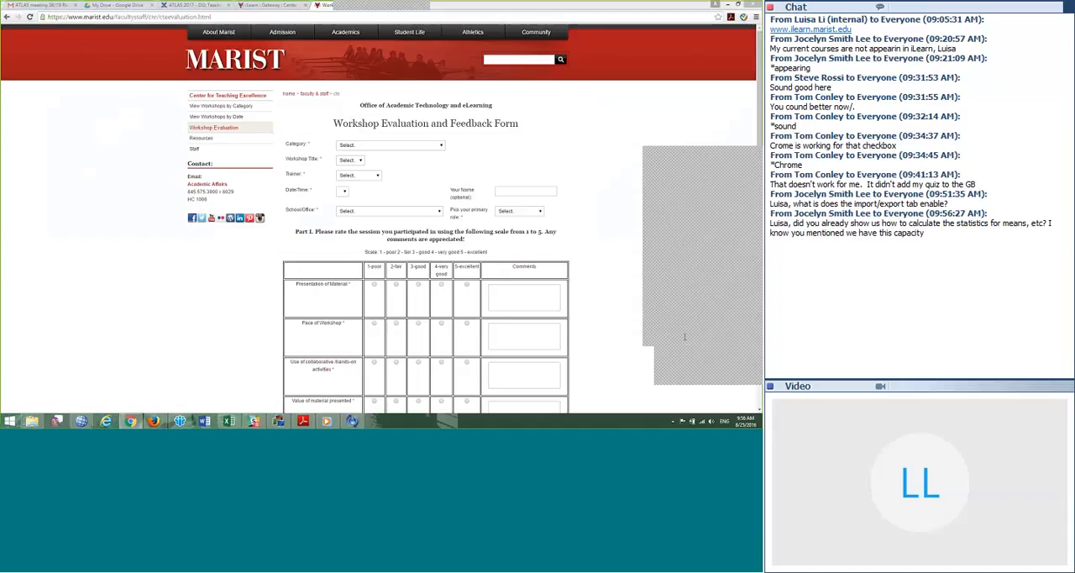
key(Return)
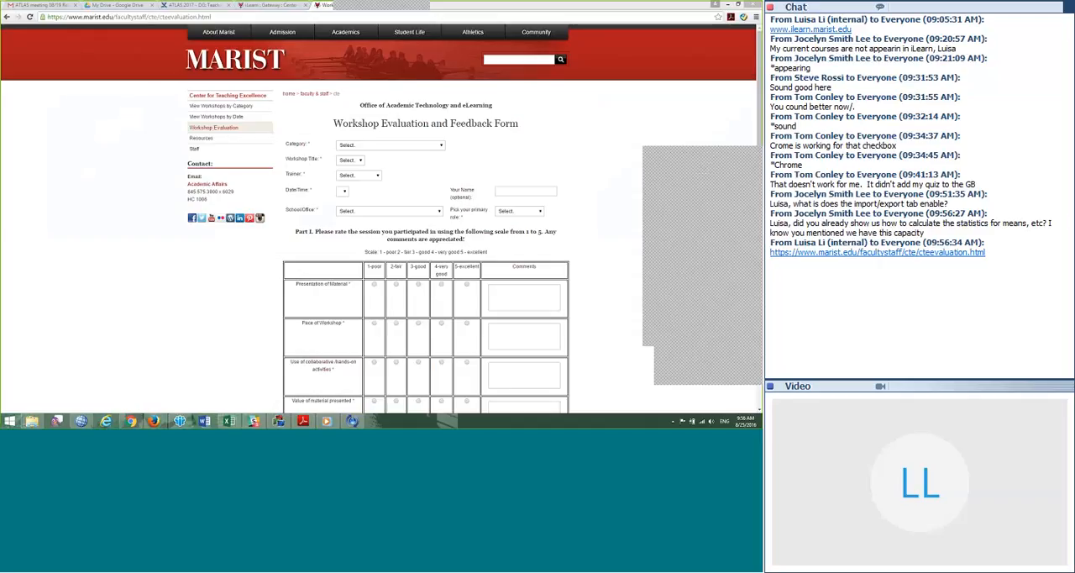
drag(705, 153, 670, 110)
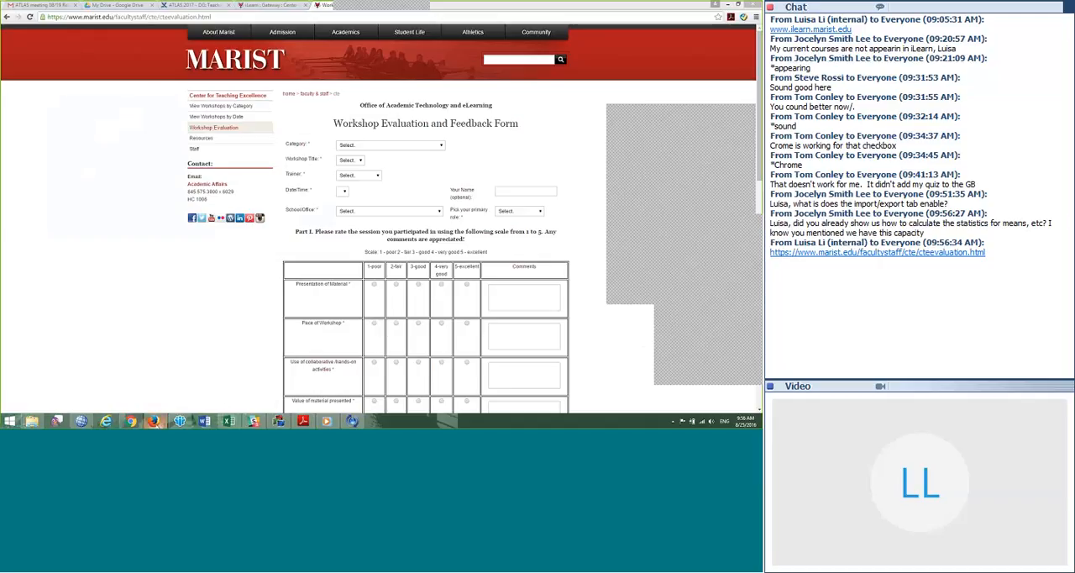
Step: Switch to the Firefox window and open the Gradebook of the ATE 101L Demo 16F site
mouse_move(155, 421)
click(231, 382)
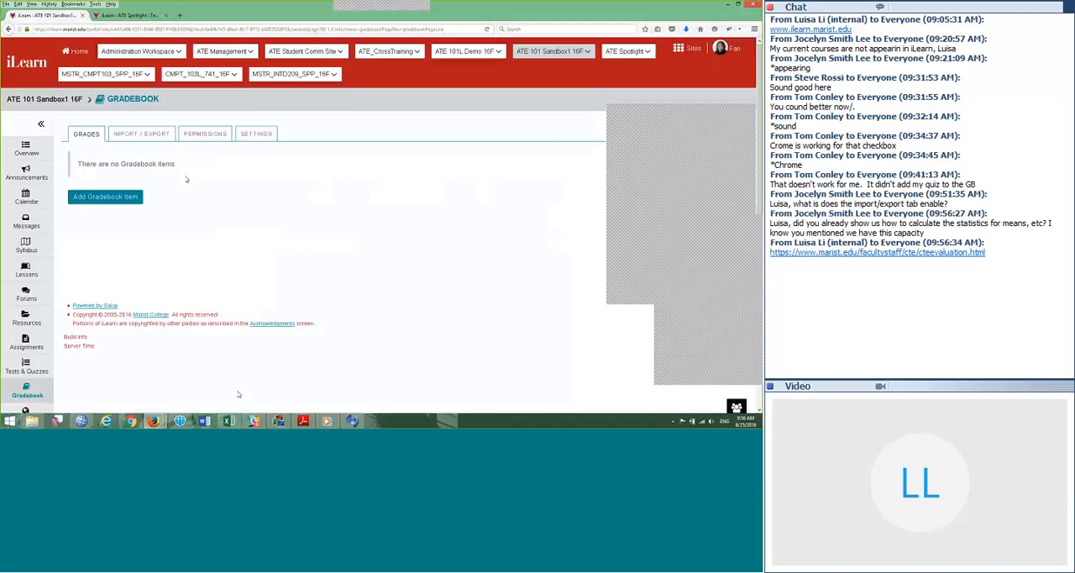
click(464, 51)
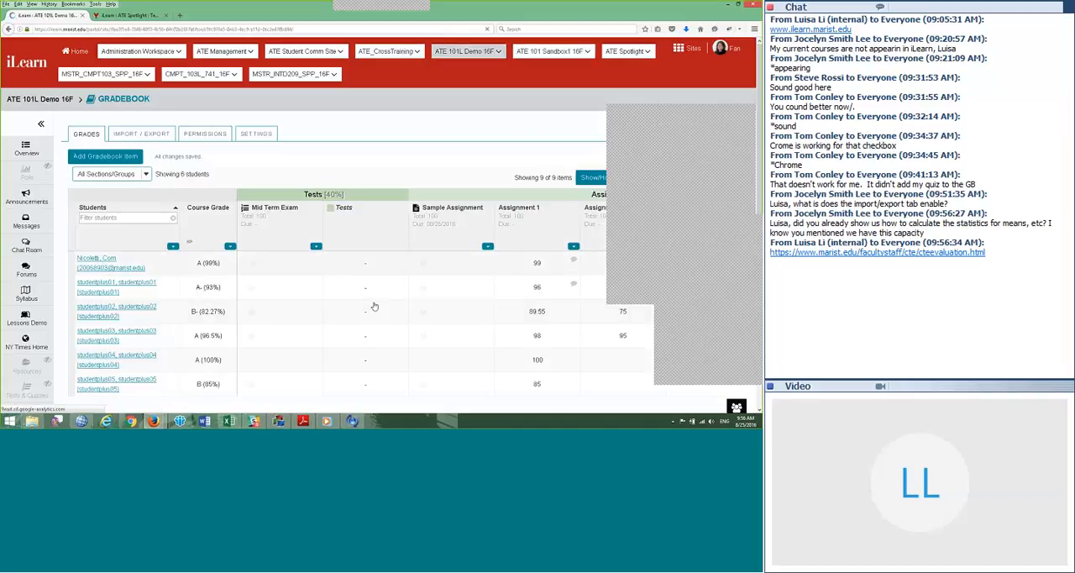
scroll(434, 278, down, 1)
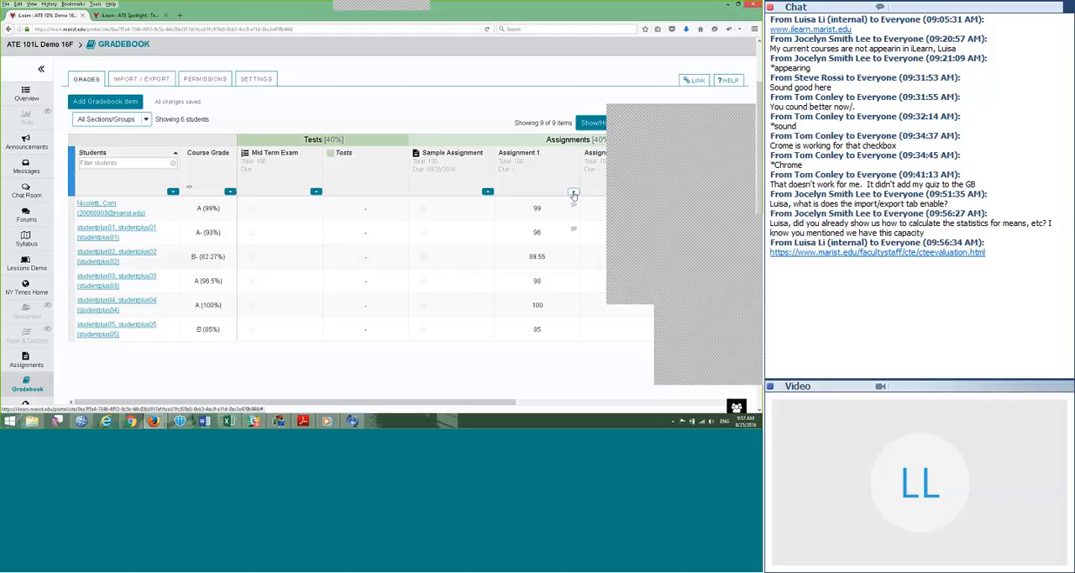
Step: View the grade statistics for Assignment 1 and close them, and check the item options for Sample Assignment
click(573, 194)
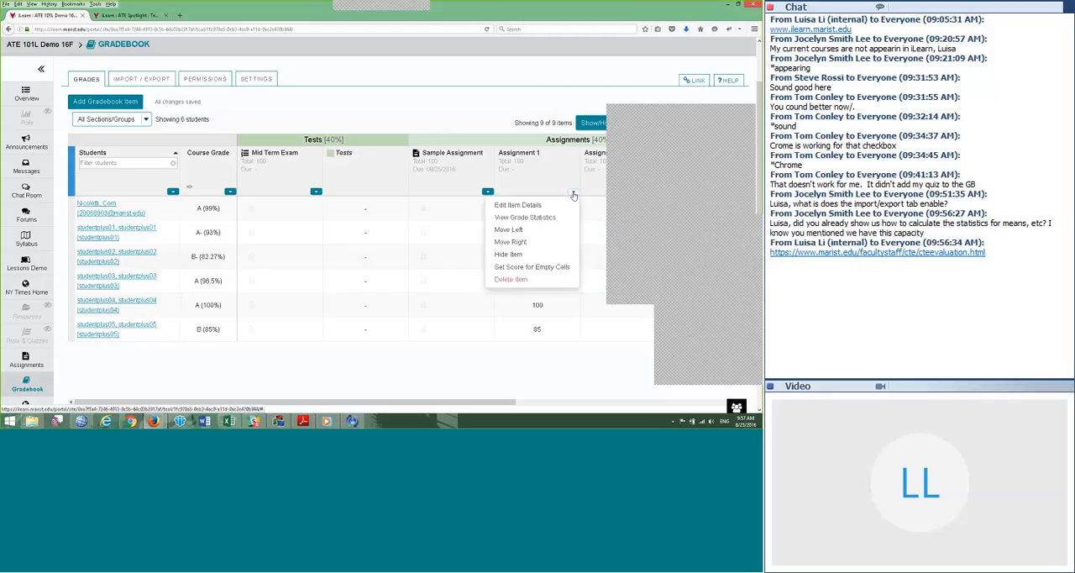
click(528, 218)
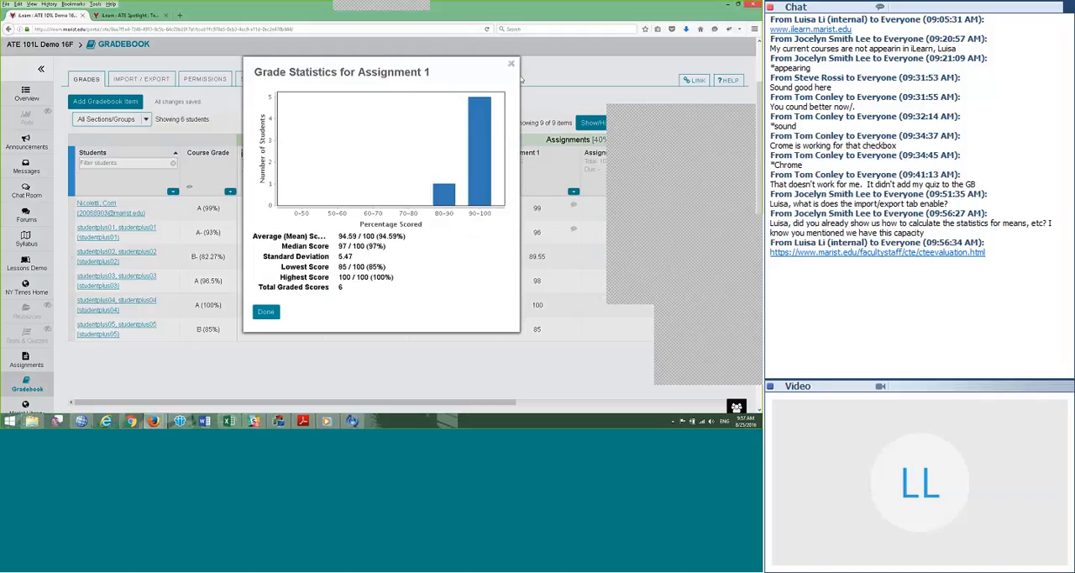
click(511, 64)
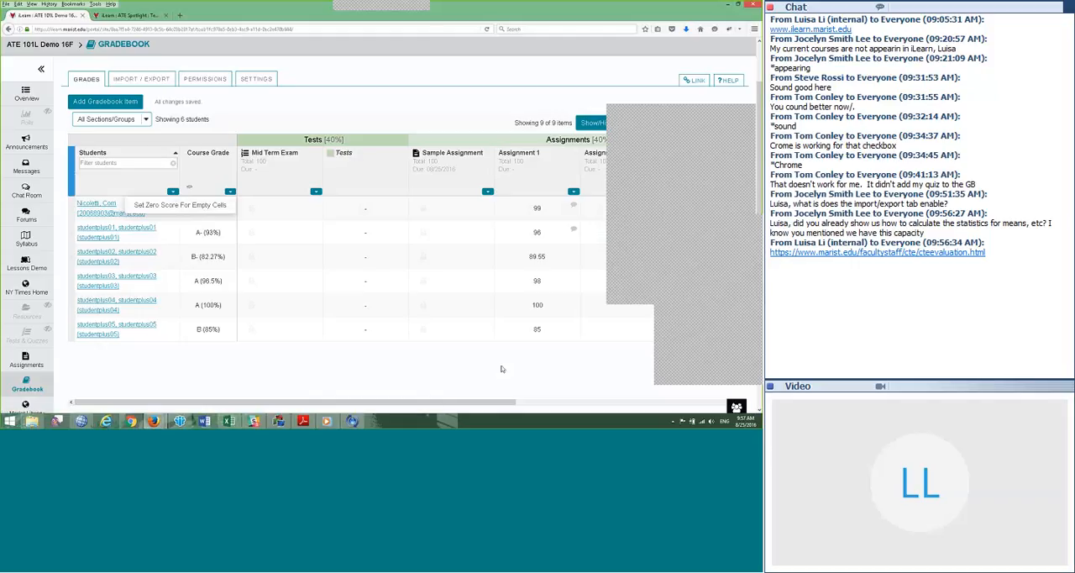
click(487, 191)
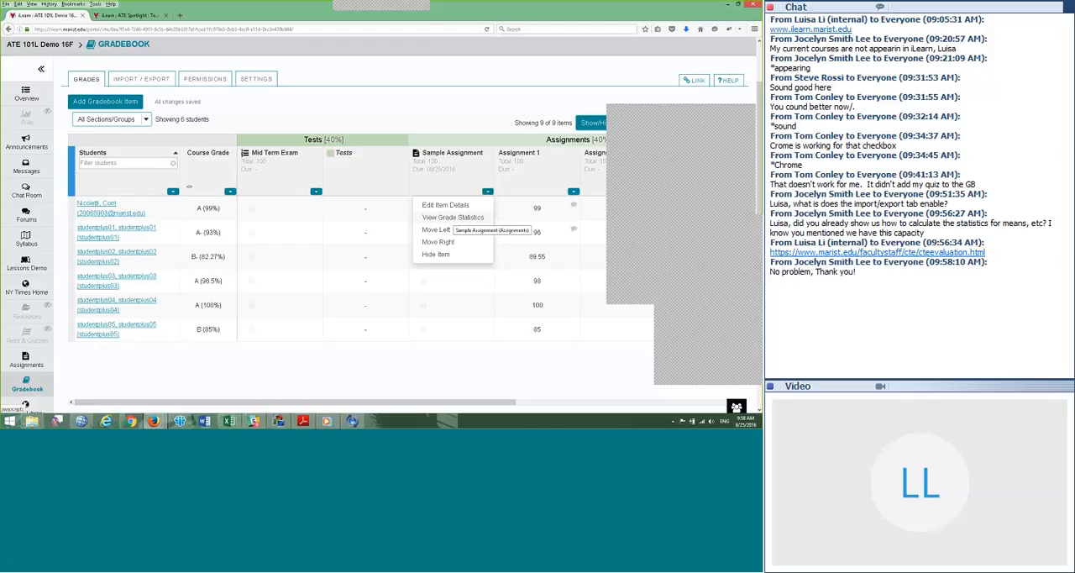
click(750, 239)
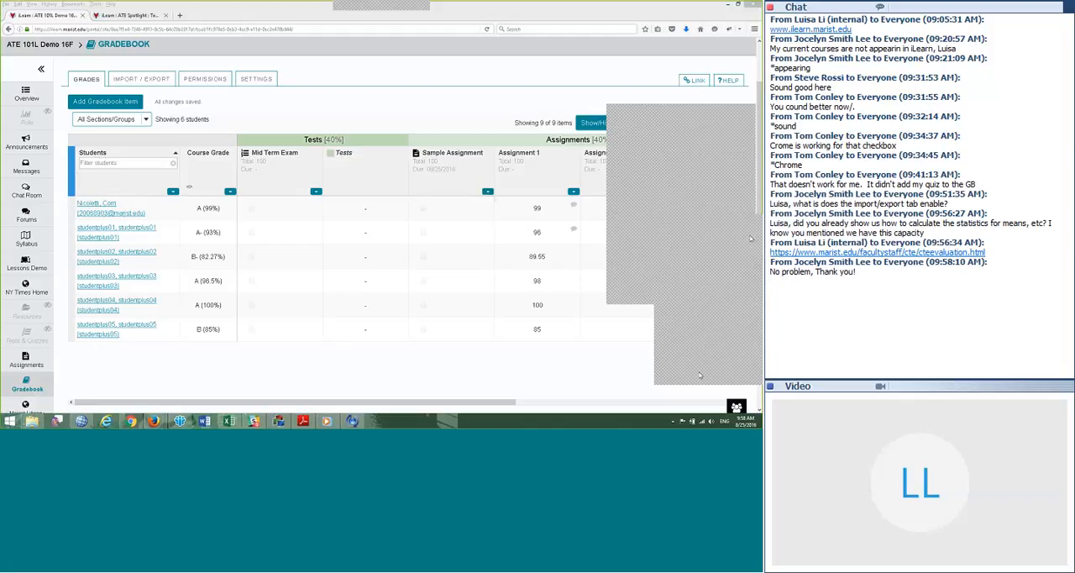